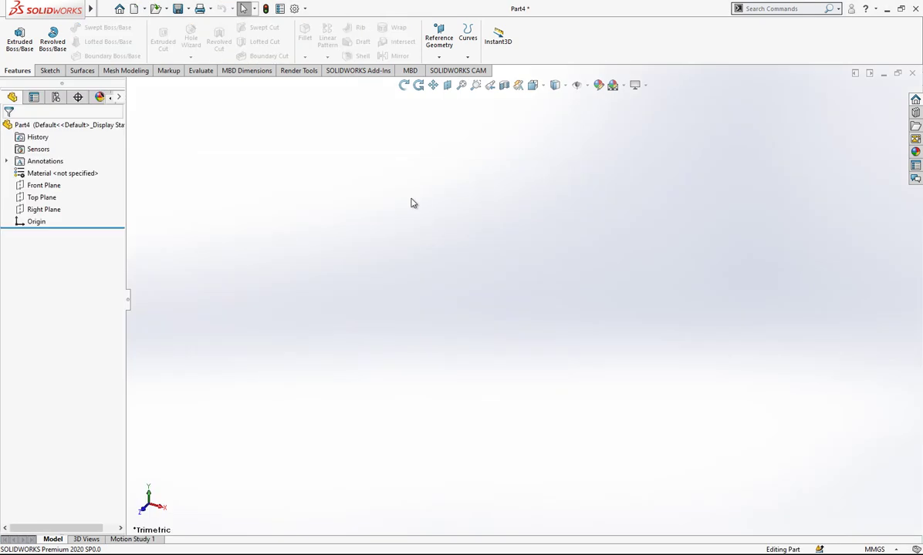
# Start a sketch on the Front Plane with a vertical construction line about 61 mm long running down from the origin
pyautogui.click(35, 185)
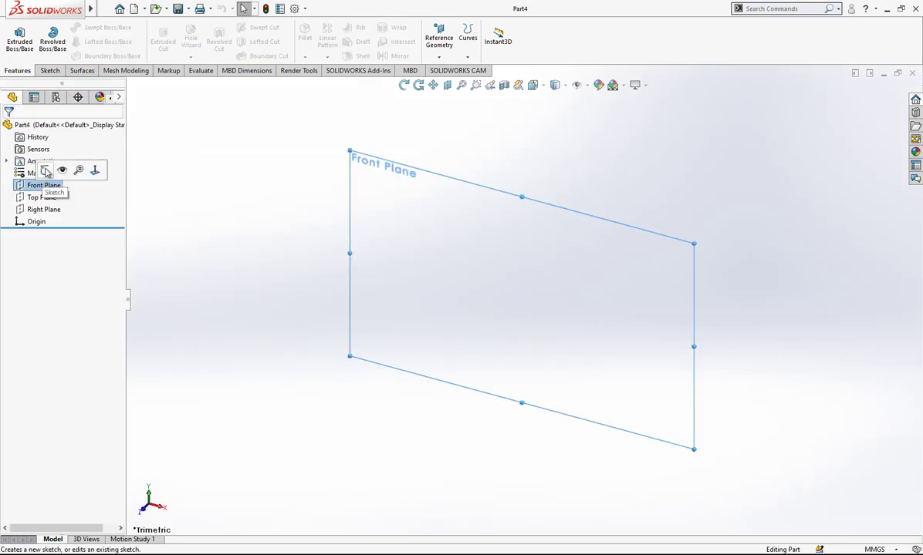
pyautogui.click(45, 171)
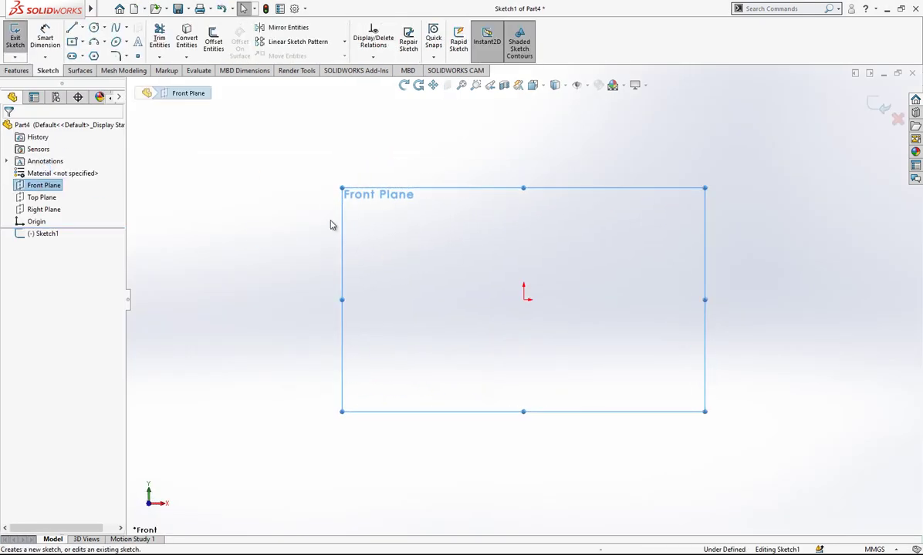
pyautogui.click(72, 27)
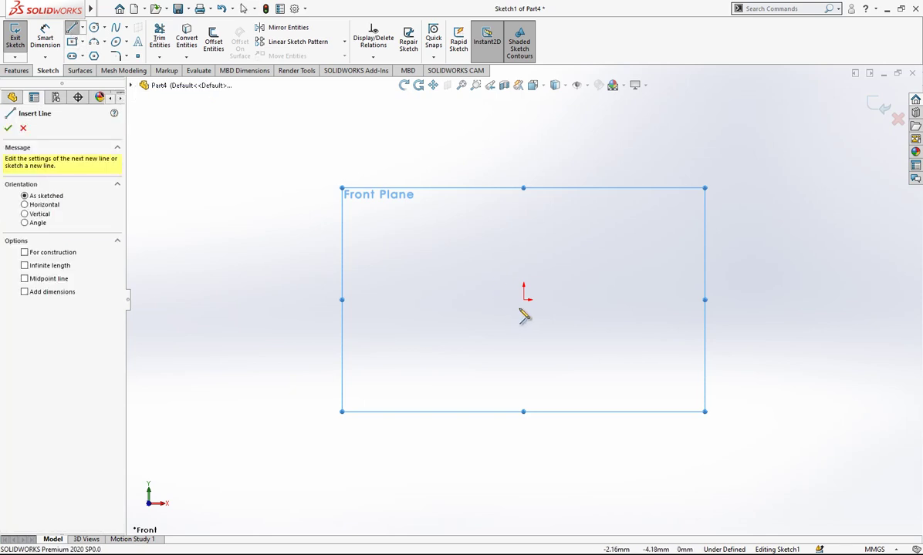
pyautogui.click(524, 299)
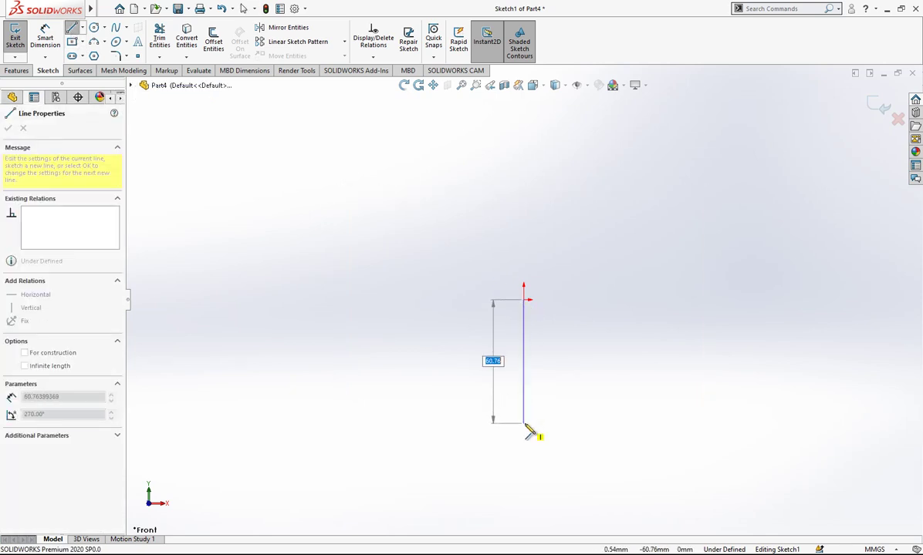
pyautogui.doubleClick(526, 423)
pyautogui.press('Escape')
pyautogui.click(523, 392)
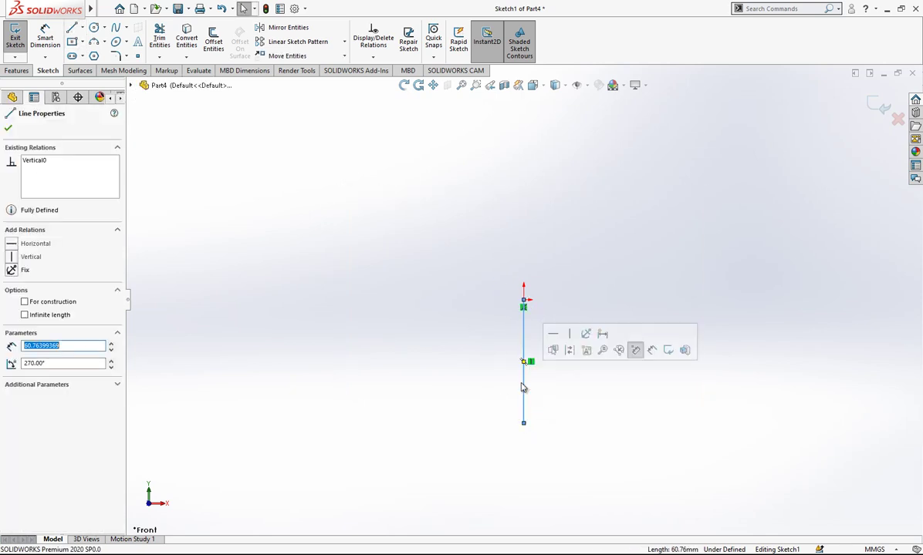
pyautogui.click(570, 354)
# Dimension the vertical construction line's length to 45 mm
pyautogui.moveTo(567, 395); pyautogui.dragTo(533, 321, button='right')
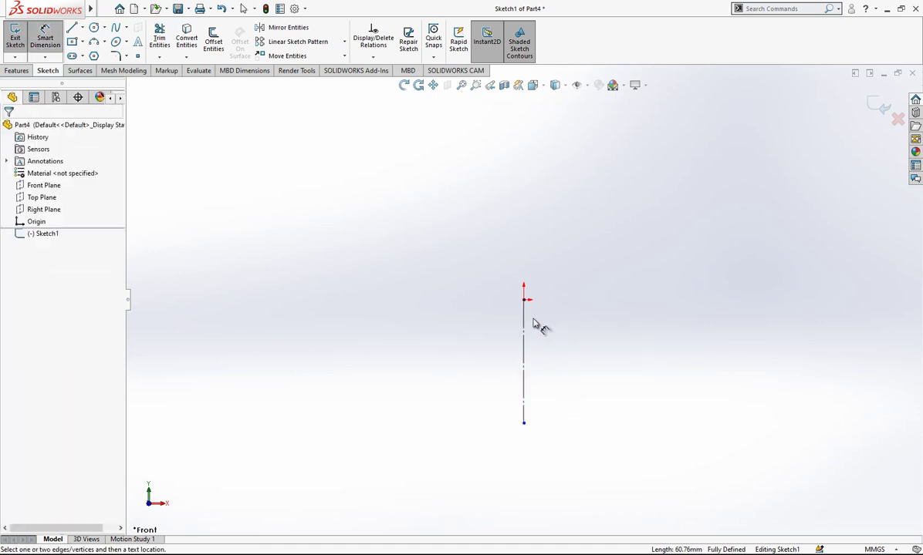
pyautogui.click(524, 359)
pyautogui.click(582, 366)
pyautogui.write('45')
pyautogui.press('Return')
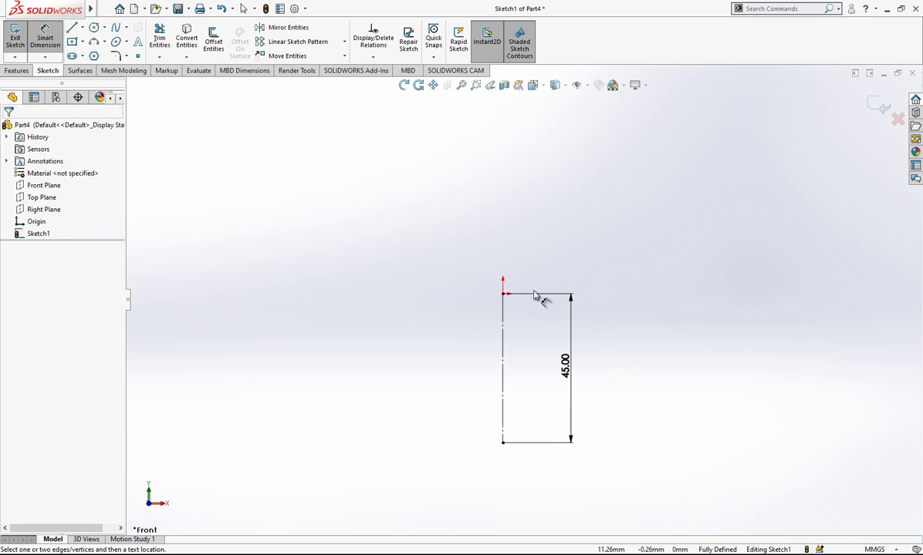
pyautogui.press('Escape')
# Sketch a horizontal line about 55 mm long above the origin and convert it to construction geometry
pyautogui.click(72, 28)
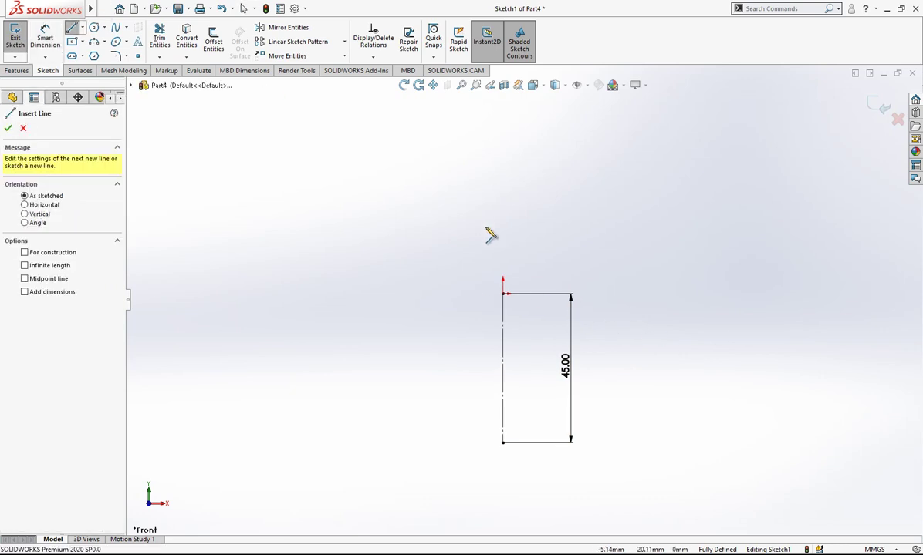
pyautogui.click(411, 216)
pyautogui.click(595, 216)
pyautogui.press('Escape')
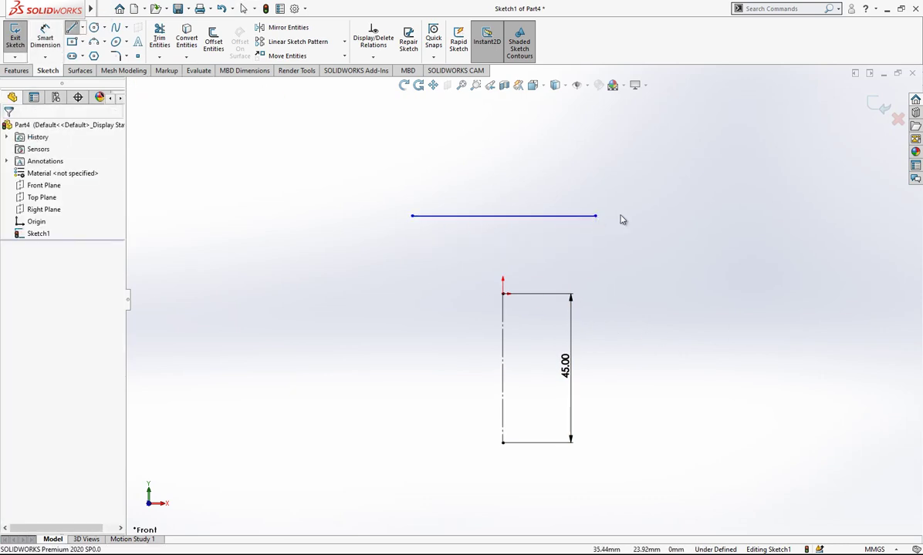
pyautogui.click(571, 217)
pyautogui.click(617, 183)
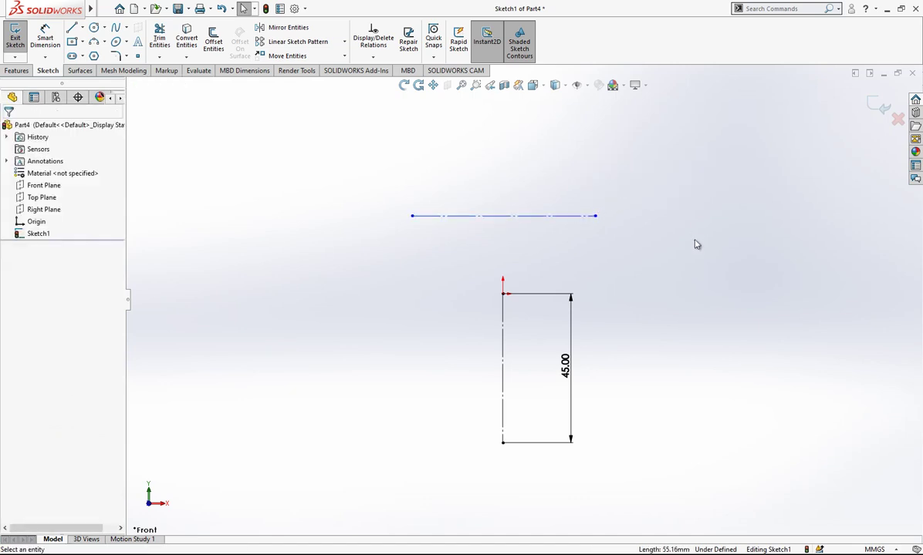
# Add a Midpoint relation between the horizontal construction line and the origin point
pyautogui.click(549, 216)
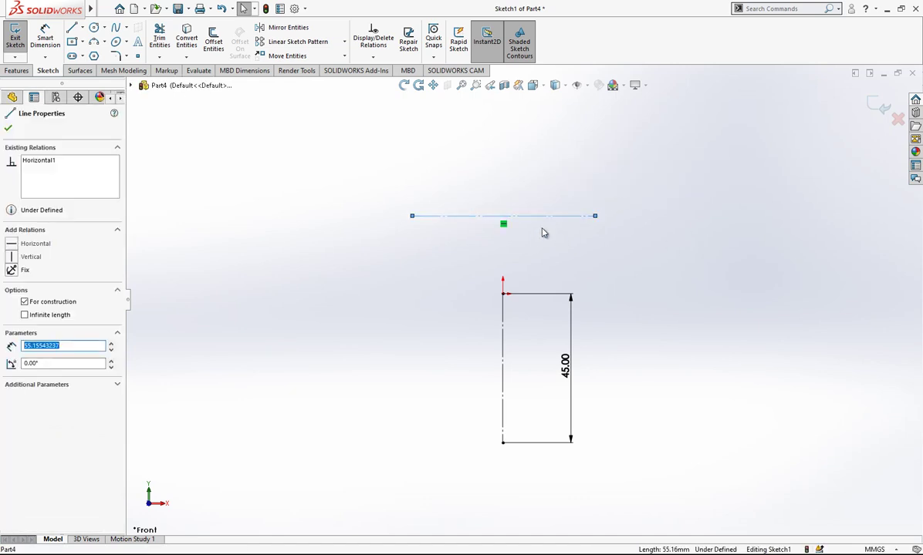
pyautogui.keyDown('ctrl'); pyautogui.click(503, 295); pyautogui.keyUp('ctrl')
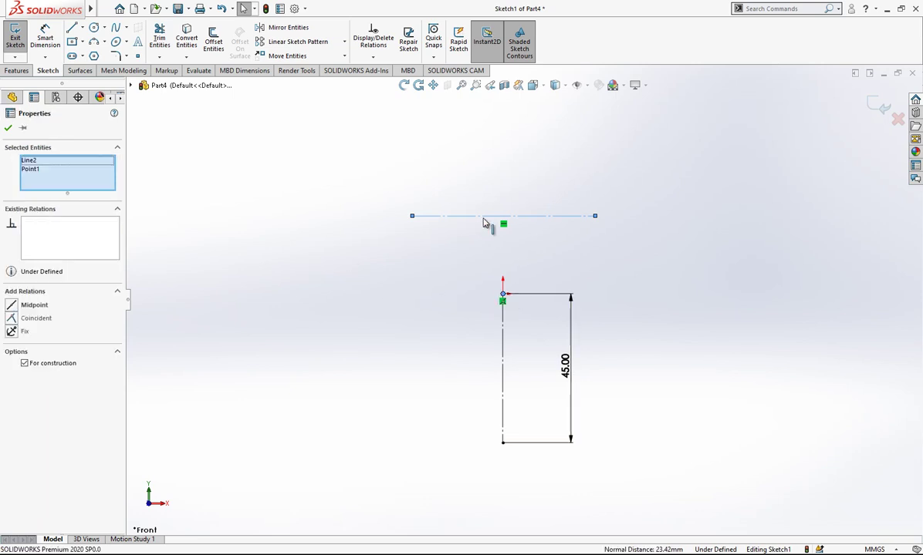
pyautogui.click(37, 304)
pyautogui.click(339, 320)
# Dimension the horizontal construction line through the origin to 30 mm
pyautogui.moveTo(383, 343); pyautogui.dragTo(406, 303, button='right')
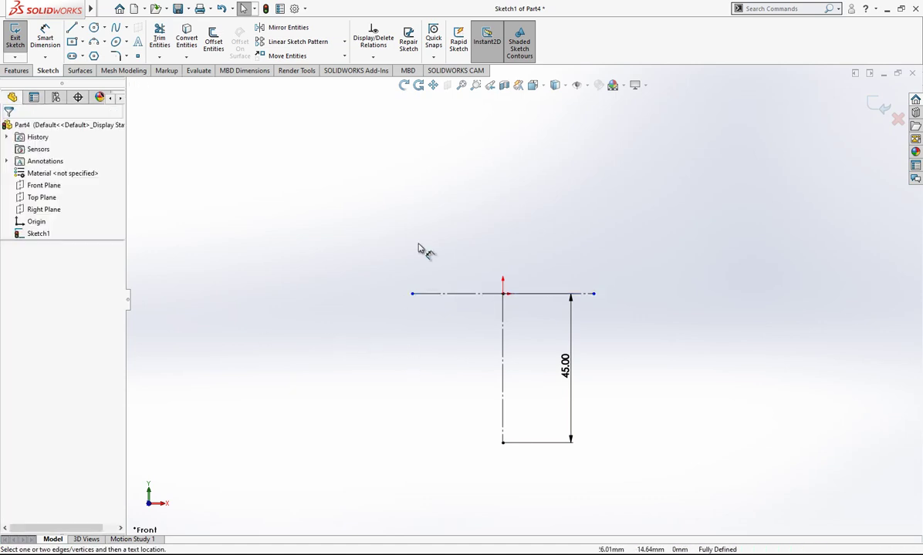
pyautogui.click(456, 294)
pyautogui.click(467, 260)
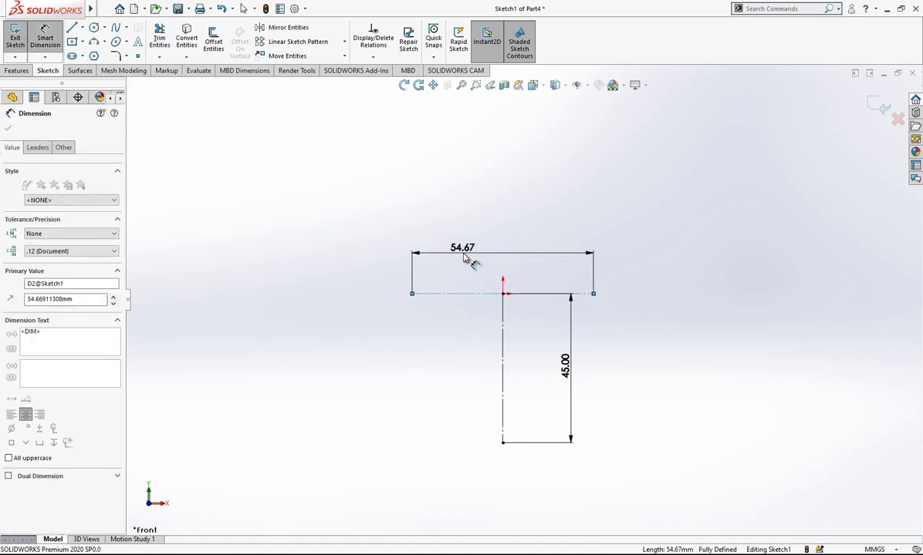
pyautogui.press('Return')
pyautogui.click(350, 240)
# Sketch a second horizontal construction line about 47 mm long, up and to the right of the origin lines
pyautogui.scroll(2, 435, 261)
pyautogui.scroll(-2, 658, 339)
pyautogui.scroll(2, 607, 357)
pyautogui.scroll(-1, 617, 344)
pyautogui.scroll(2, 628, 340)
pyautogui.scroll(-2, 694, 324)
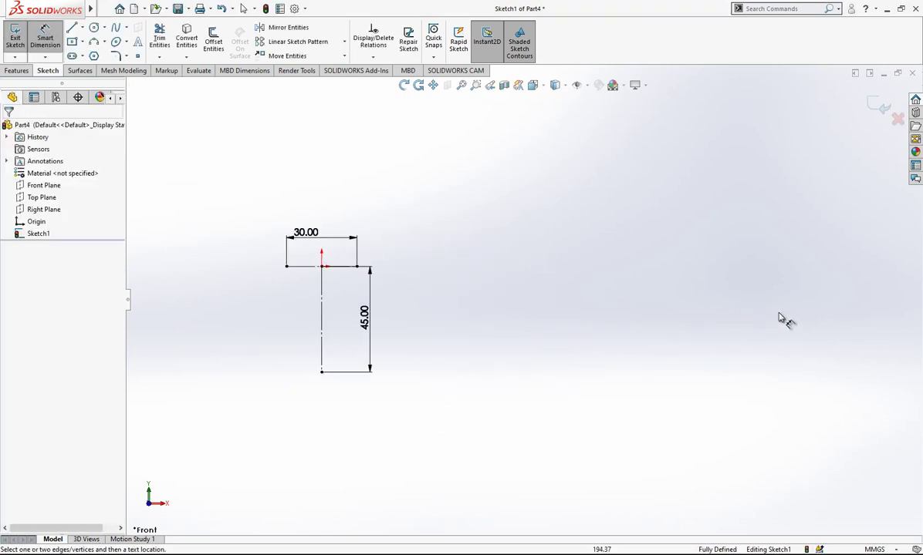
pyautogui.scroll(-1, 510, 270)
pyautogui.scroll(1, 478, 235)
pyautogui.click(72, 27)
pyautogui.moveTo(546, 221)
pyautogui.mouseDown()
pyautogui.moveTo(659, 231)
pyautogui.moveTo(655, 221)
pyautogui.mouseUp()
pyautogui.press('Escape')
pyautogui.click(611, 222)
pyautogui.click(645, 190)
# Sketch a short slanted line descending to the right, between the origin lines and the upper-right construction line
pyautogui.scroll(-1, 543, 185)
pyautogui.scroll(1, 517, 267)
pyautogui.scroll(-1, 519, 333)
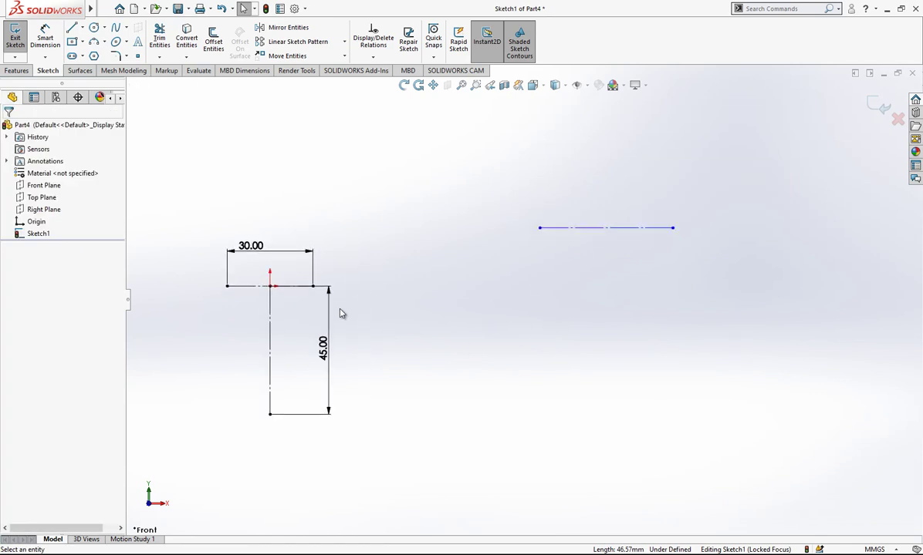
pyautogui.click(73, 29)
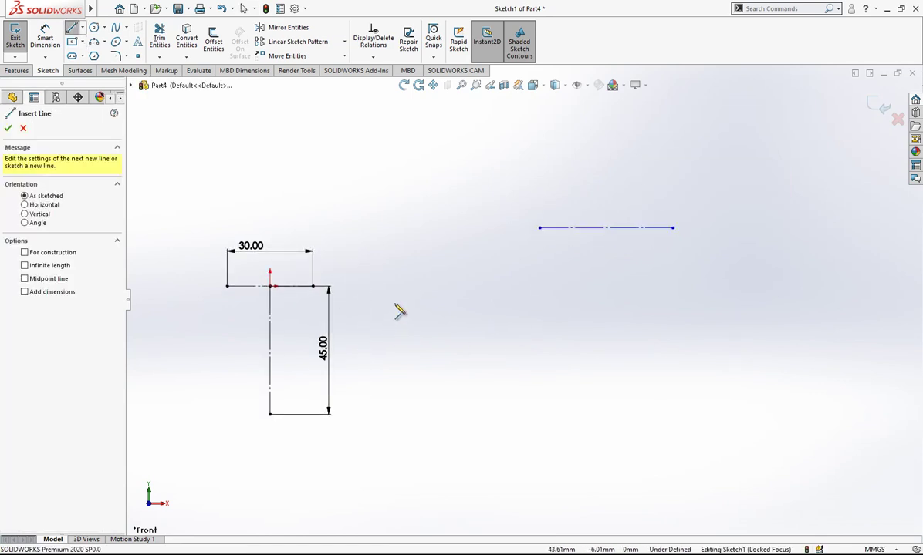
pyautogui.click(395, 303)
pyautogui.click(436, 355)
pyautogui.press('Escape')
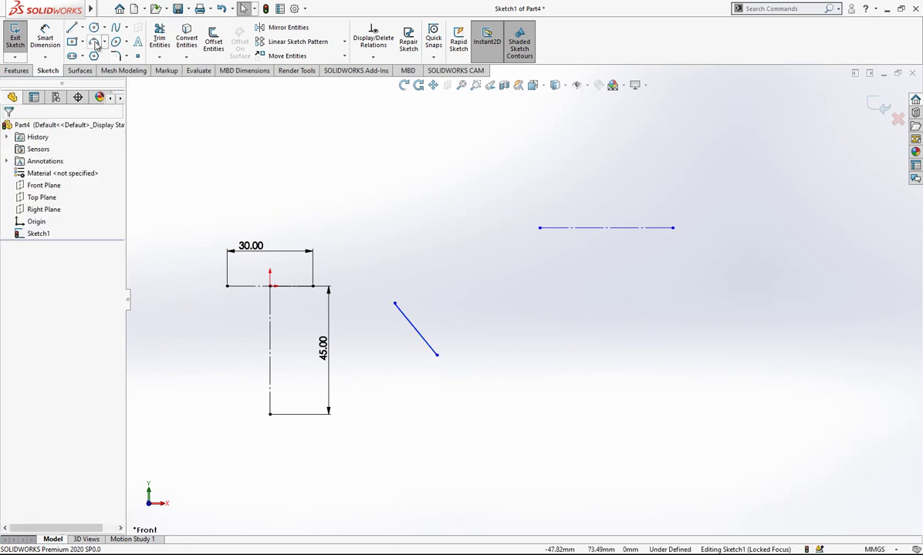
# Sketch a line from the slanted line's midpoint up to the right and convert both lines to construction geometry
pyautogui.click(73, 30)
pyautogui.click(417, 330)
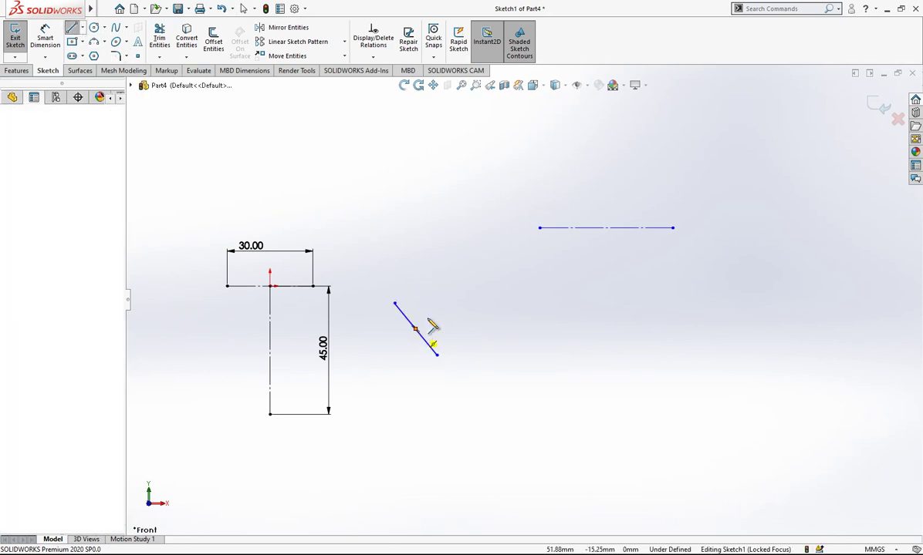
pyautogui.click(462, 296)
pyautogui.press('Escape')
pyautogui.moveTo(473, 315); pyautogui.dragTo(402, 344)
pyautogui.click(454, 317)
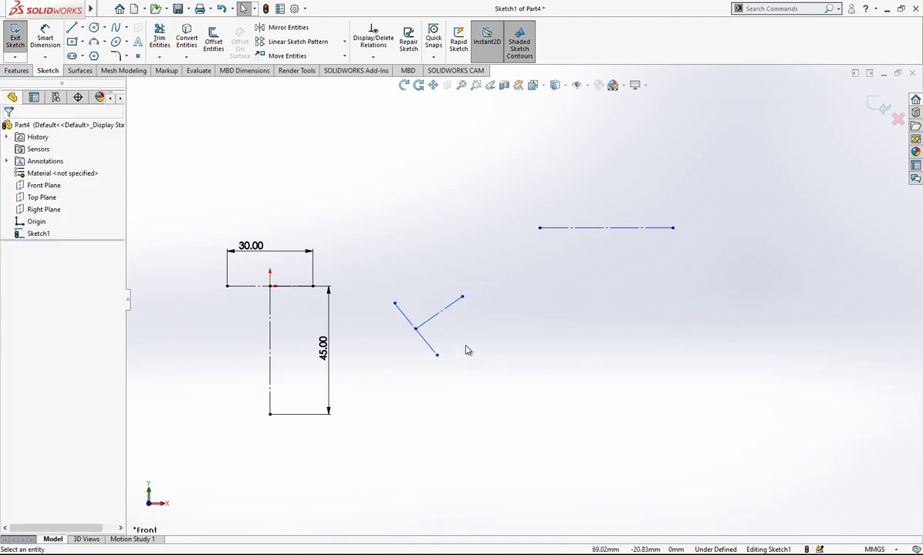
# Make the two slanted construction lines perpendicular to each other
pyautogui.click(434, 326)
pyautogui.keyDown('ctrl'); pyautogui.click(428, 348); pyautogui.keyUp('ctrl')
pyautogui.click(46, 345)
pyautogui.click(486, 354)
pyautogui.scroll(1, 421, 330)
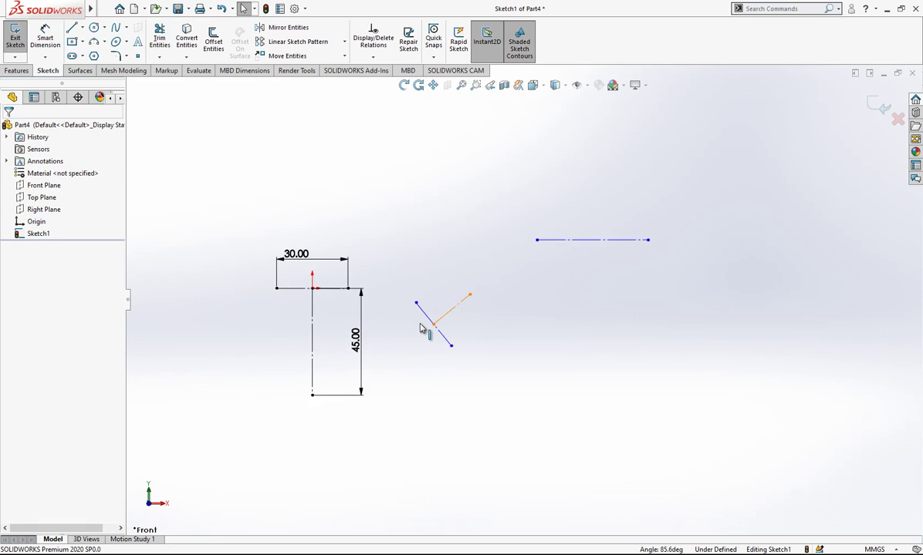
pyautogui.scroll(-1, 444, 333)
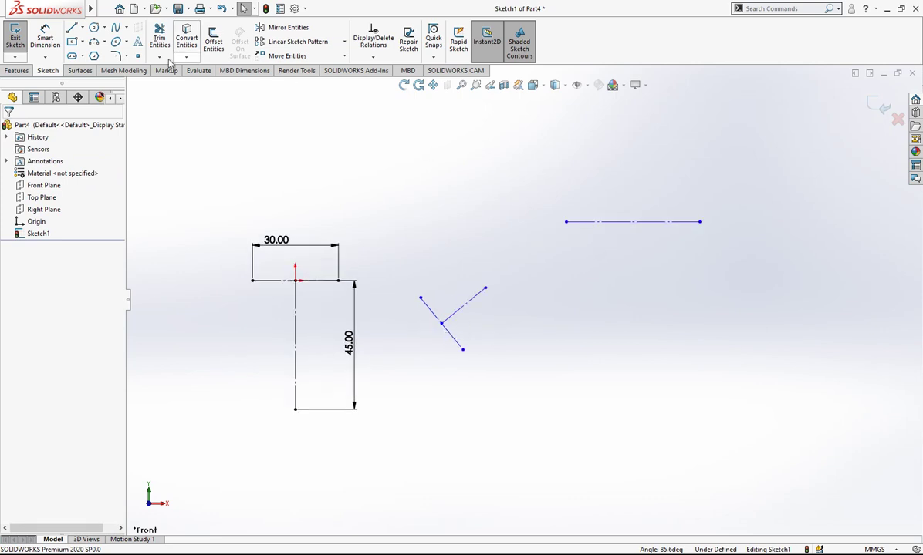
# Dimension the horizontal distance from the vertical centerline to the near endpoint of the upper-right line as 114 mm
pyautogui.click(41, 40)
pyautogui.click(565, 222)
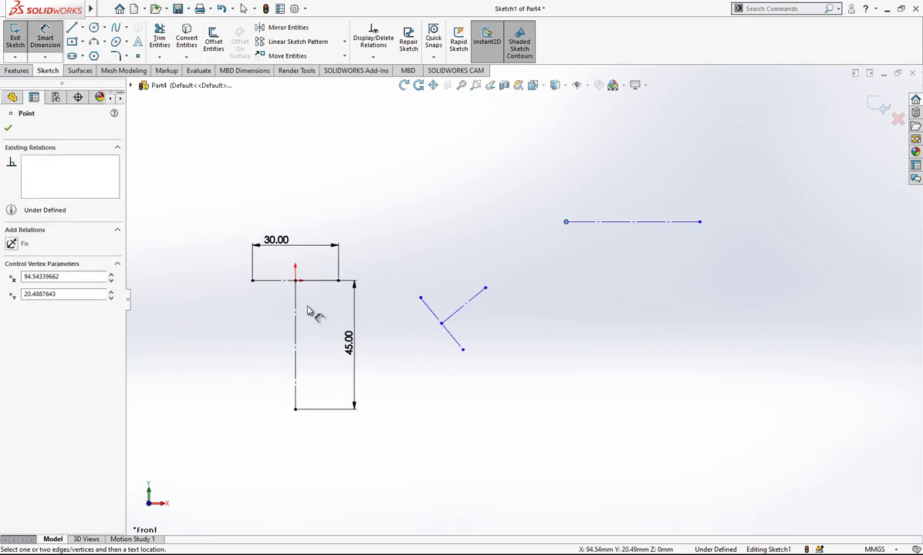
pyautogui.click(296, 309)
pyautogui.click(367, 195)
pyautogui.write('1')
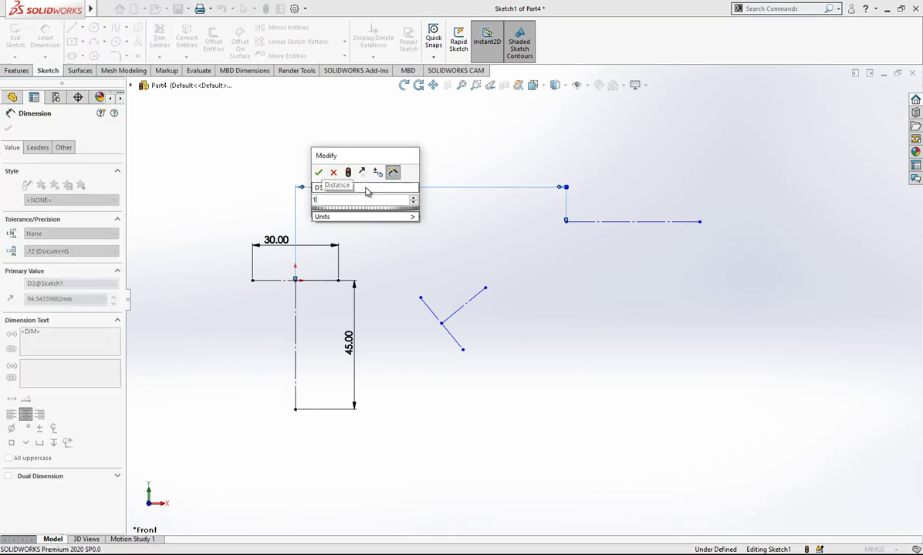
pyautogui.write('14')
pyautogui.press('Return')
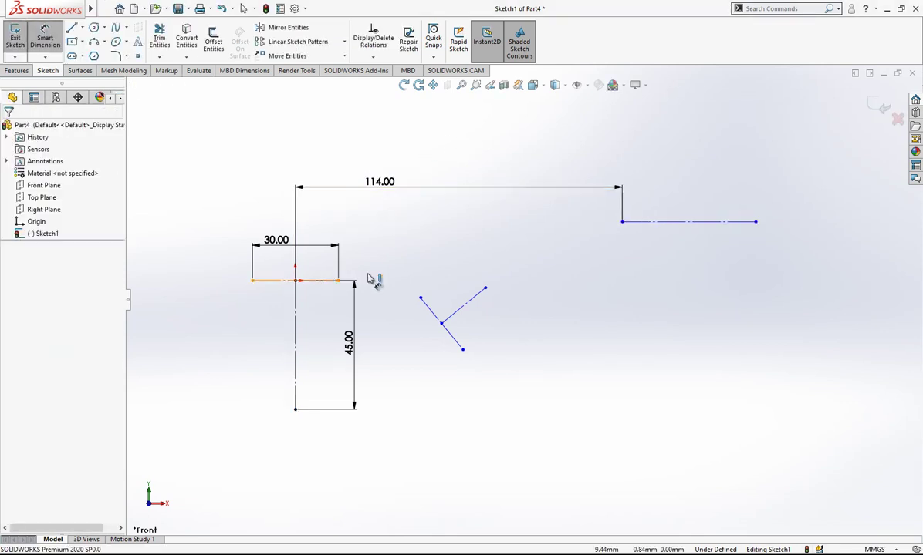
# Dimension the vertical distance between the two horizontal construction lines as 27 mm
pyautogui.click(328, 282)
pyautogui.click(697, 222)
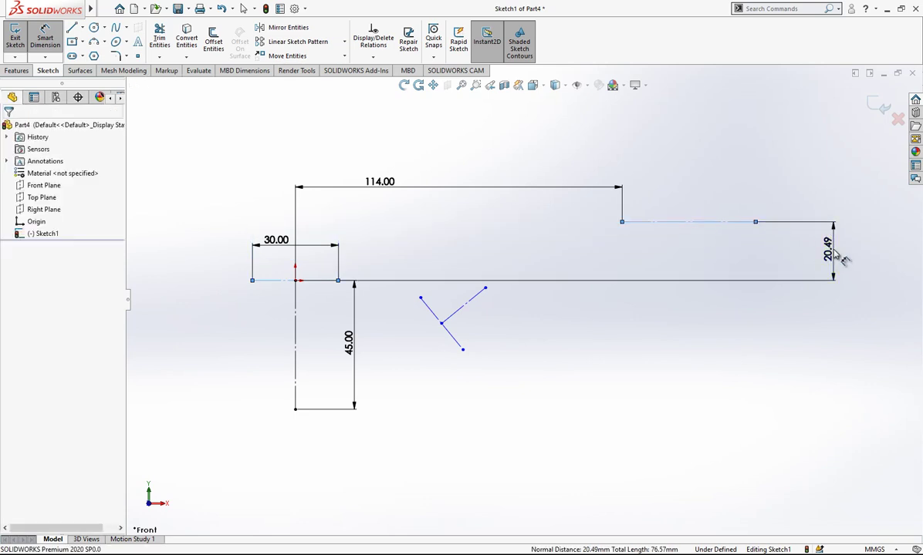
pyautogui.click(839, 257)
pyautogui.write('27')
pyautogui.press('Return')
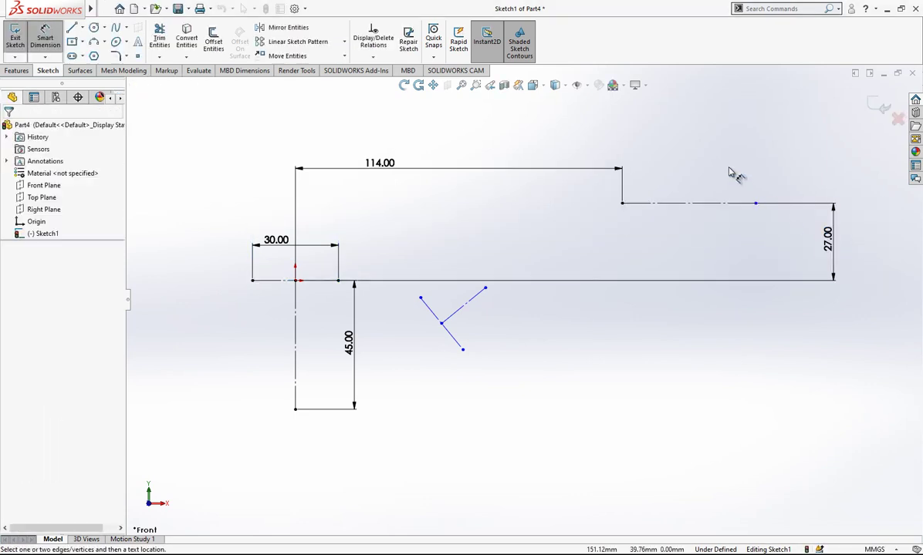
# Shorten the upper-right construction line to about 21 mm by moving its free endpoint inward
pyautogui.press('Escape')
pyautogui.moveTo(755, 204); pyautogui.dragTo(681, 203)
pyautogui.click(662, 175)
# Set a 40° angle between the vertical centerline and the slanted line that descends to the right
pyautogui.scroll(1, 661, 176)
pyautogui.scroll(-1, 661, 176)
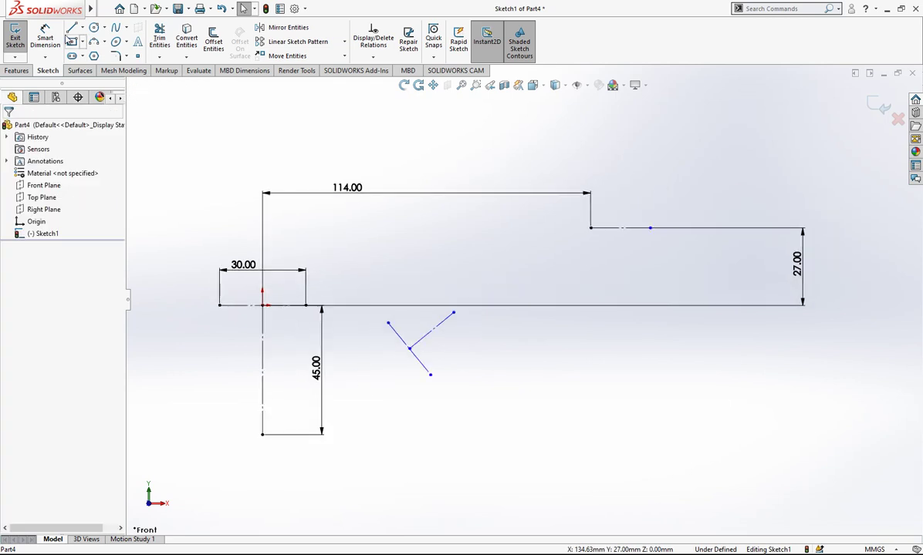
pyautogui.click(44, 39)
pyautogui.click(263, 376)
pyautogui.click(426, 371)
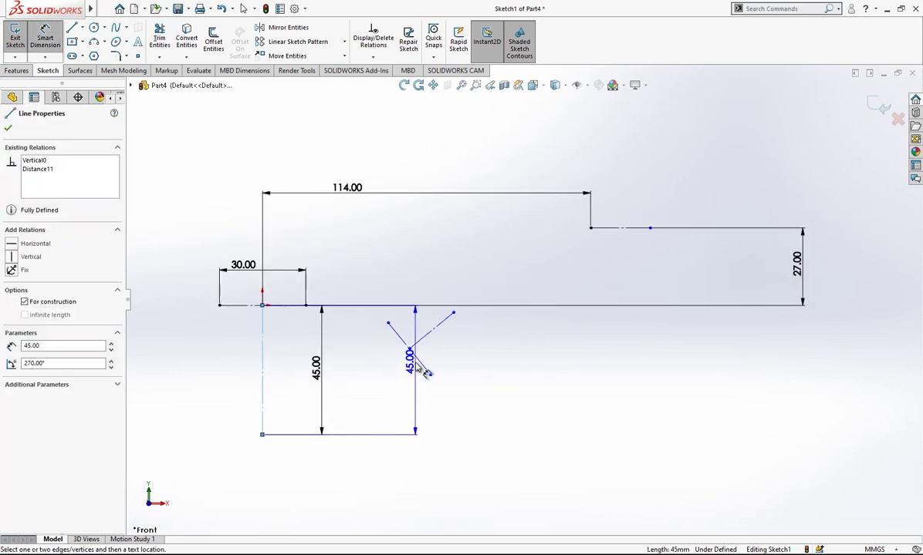
pyautogui.click(401, 417)
pyautogui.write('40')
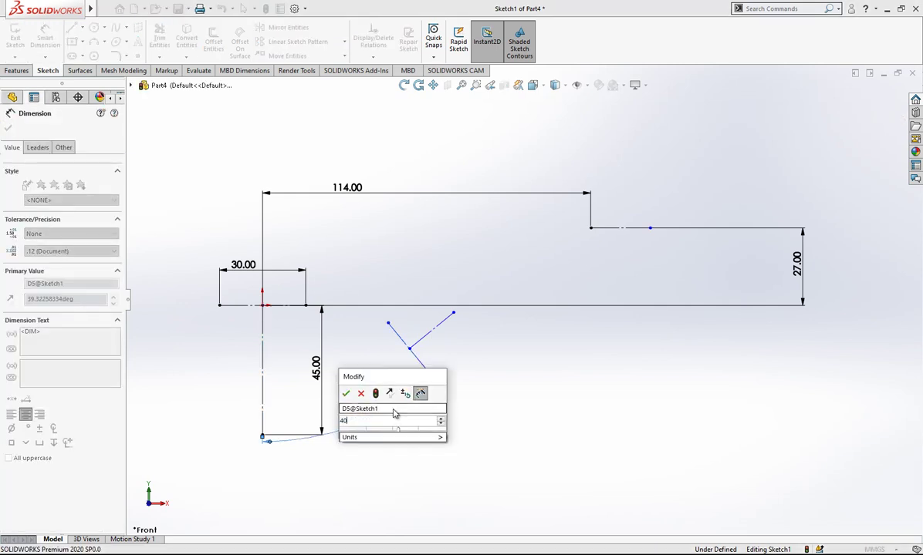
pyautogui.press('Return')
pyautogui.click(586, 421)
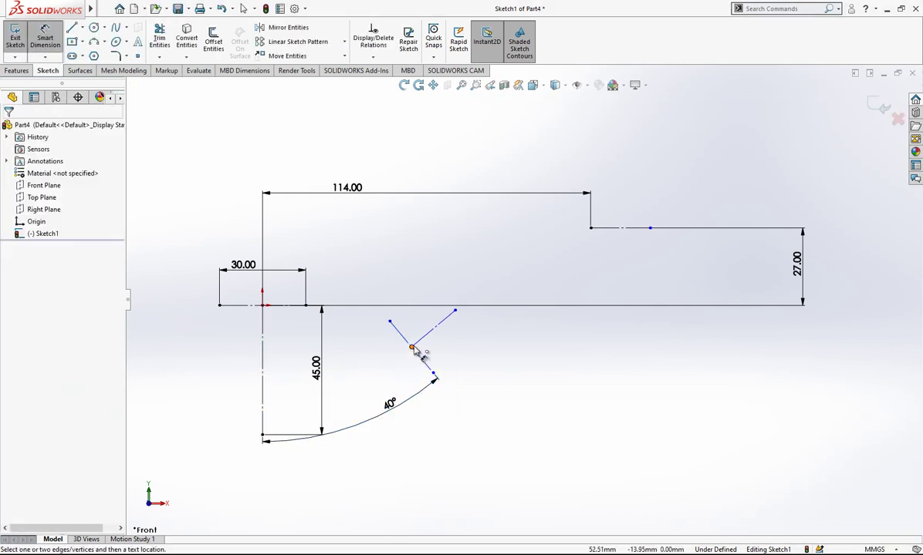
# Dimension the slanted line's midpoint 12 mm below the horizontal line through the origin
pyautogui.click(412, 348)
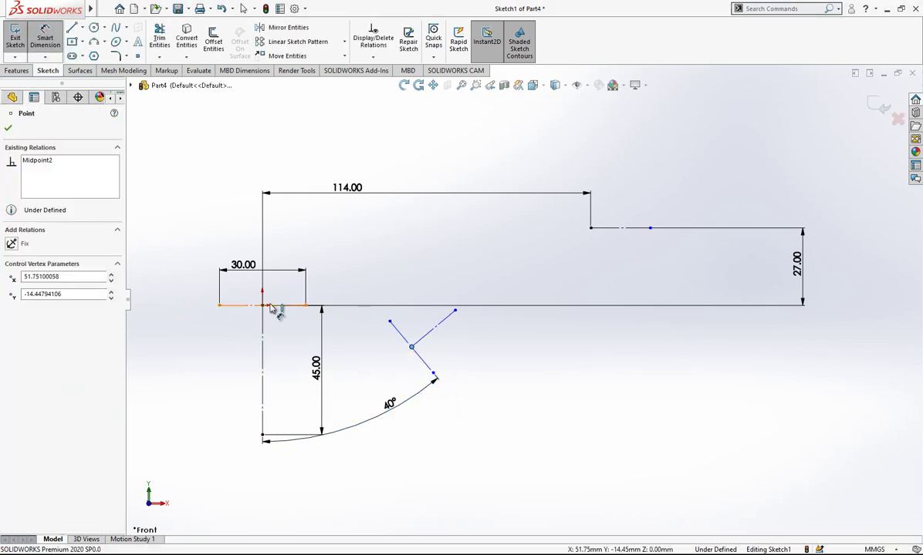
pyautogui.click(271, 306)
pyautogui.click(366, 336)
pyautogui.press('Return')
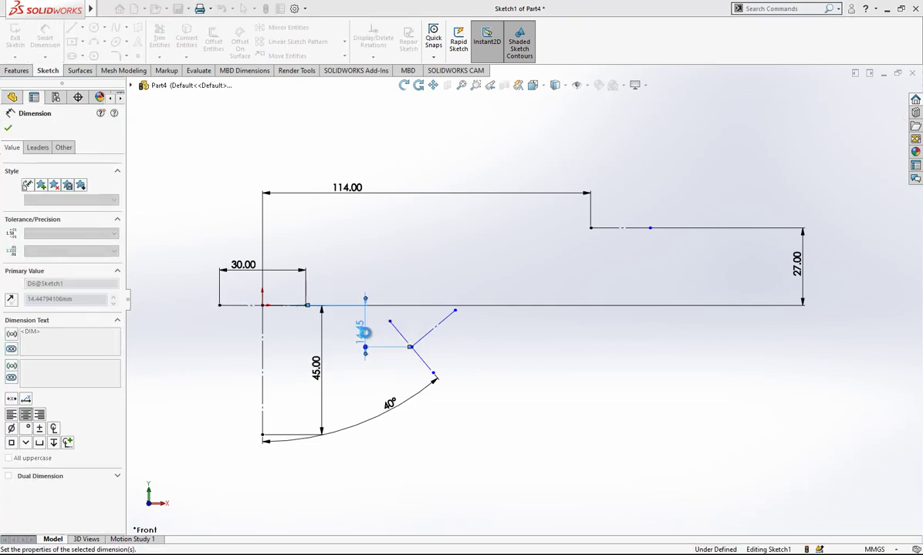
pyautogui.click(404, 255)
# Dimension the length of the slanted line that descends to the right as 15 mm
pyautogui.click(406, 335)
pyautogui.click(484, 282)
pyautogui.write('15')
pyautogui.press('Return')
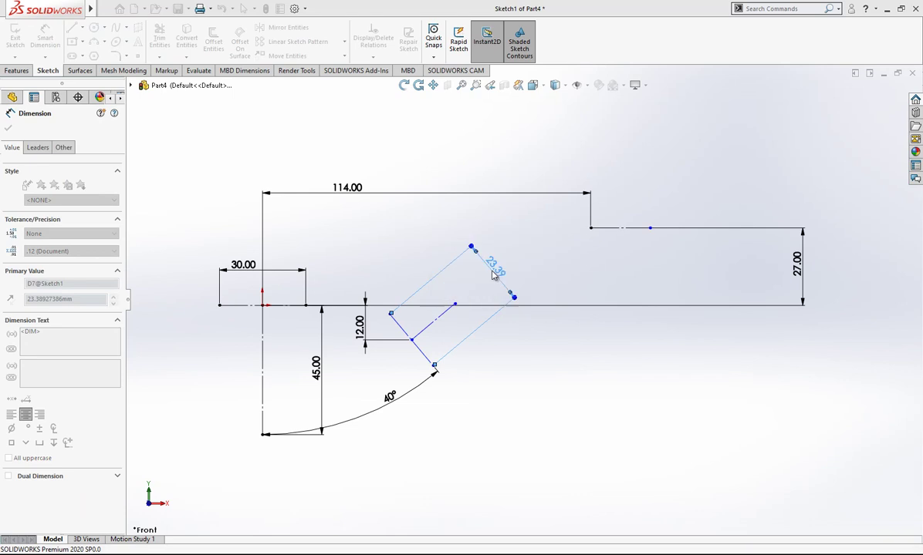
pyautogui.click(529, 407)
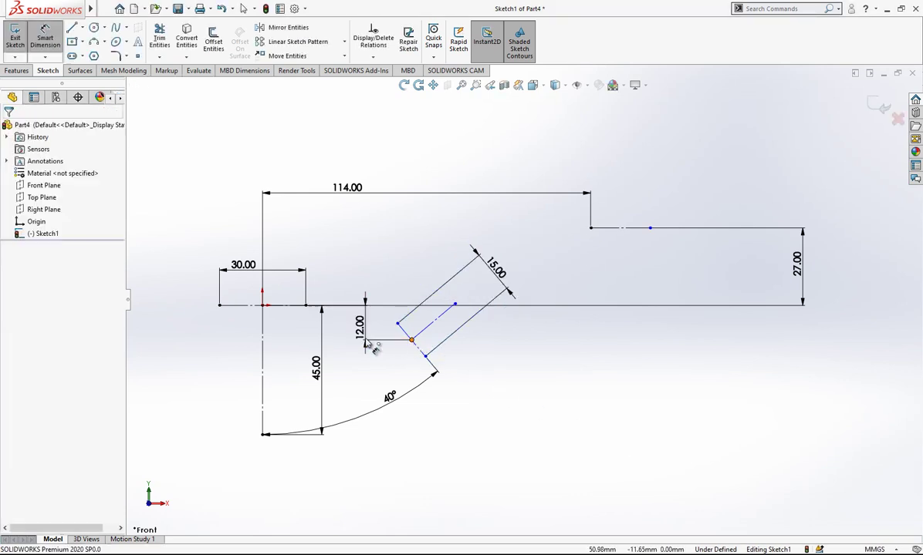
# Dimension the short slanted line's midpoint 45 mm horizontally from the vertical centerline
pyautogui.click(411, 339)
pyautogui.click(263, 347)
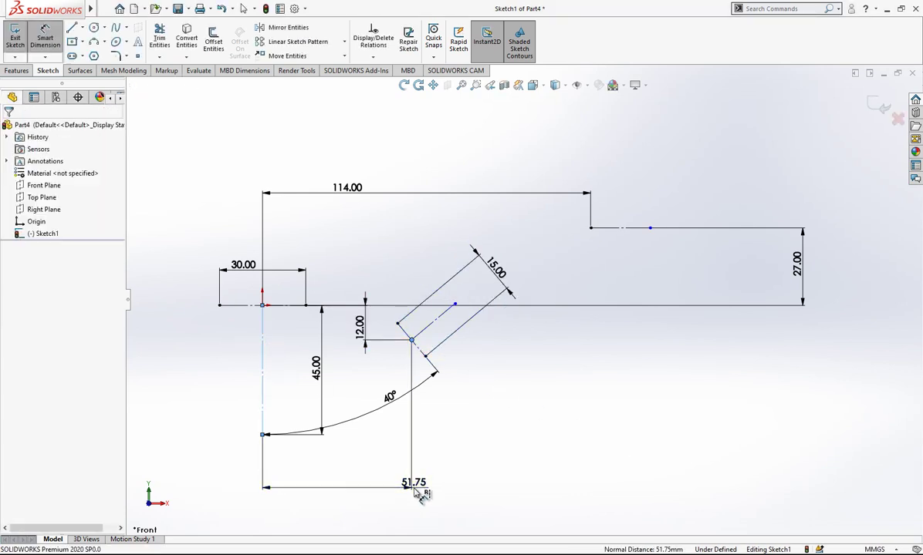
pyautogui.click(413, 485)
pyautogui.write('45')
pyautogui.press('Return')
pyautogui.press('Escape')
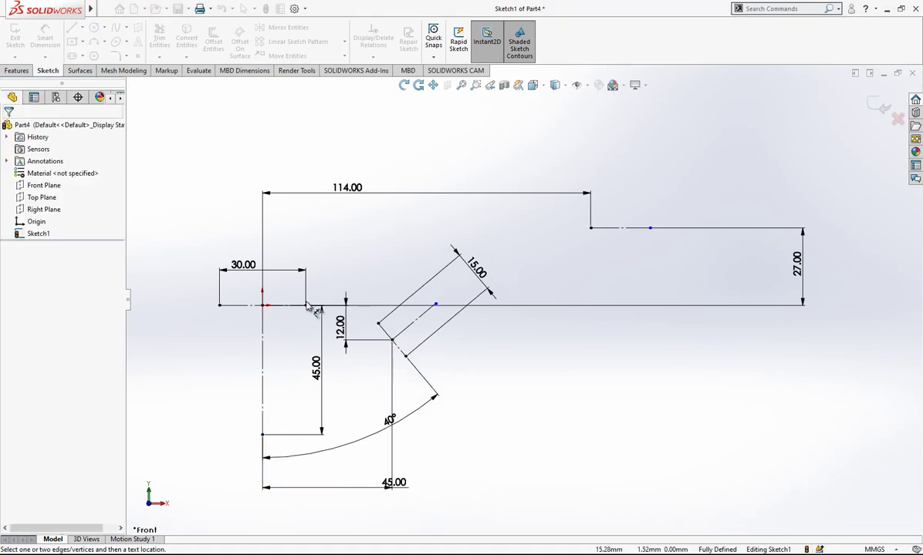
# Lengthen the perpendicular construction line rising from the slanted line's midpoint by moving its free endpoint outward, and exit the sketch
pyautogui.moveTo(436, 306)
pyautogui.mouseDown()
pyautogui.moveTo(476, 289)
pyautogui.moveTo(450, 300)
pyautogui.mouseUp()
pyautogui.scroll(2, 546, 382)
pyautogui.click(548, 384)
pyautogui.scroll(-1, 425, 339)
pyautogui.scroll(1, 455, 335)
pyautogui.scroll(-1, 472, 309)
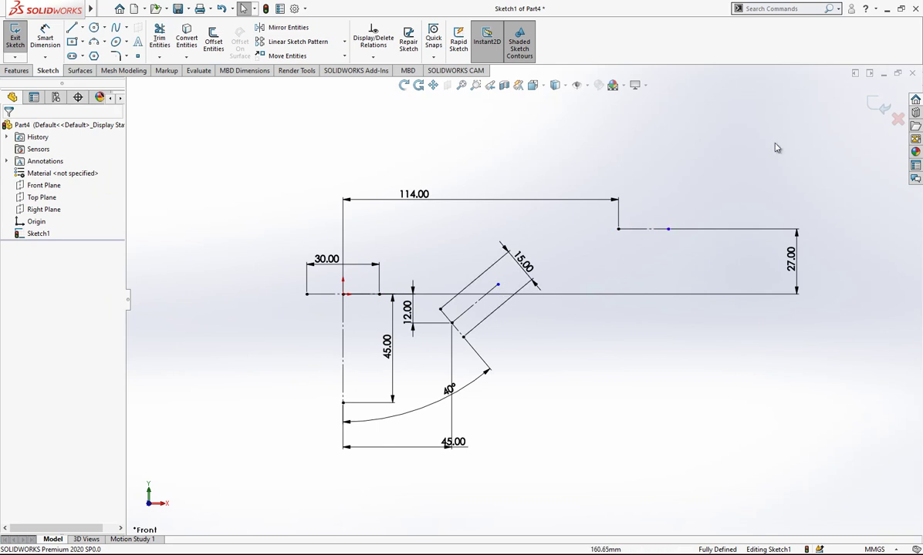
pyautogui.click(879, 106)
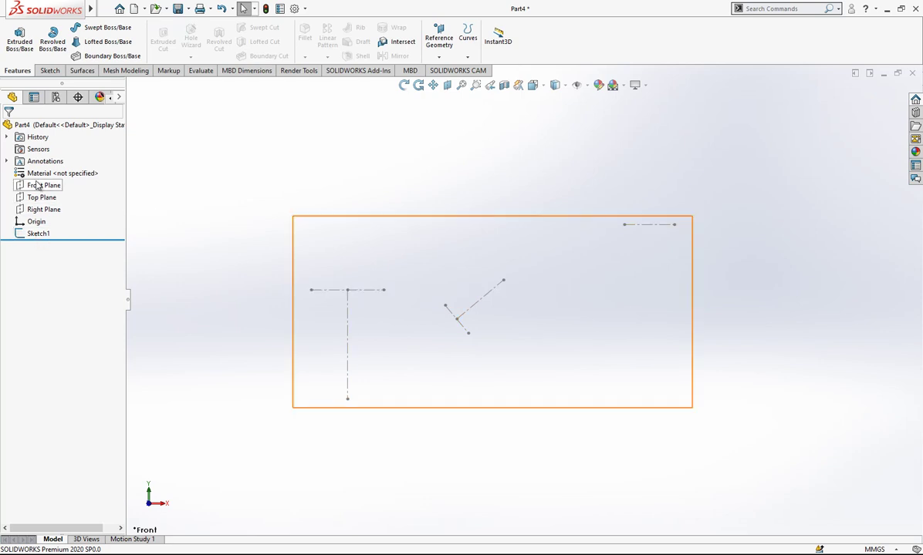
# Start a Front Plane sketch and draw a two-point spline from the horizontal line's left end to the vertical centerline's lower end
pyautogui.click(43, 184)
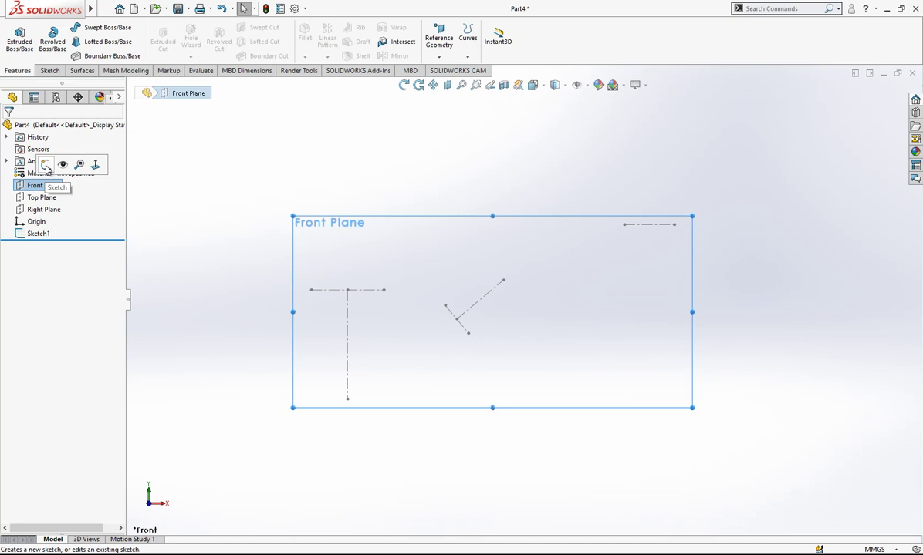
pyautogui.click(46, 165)
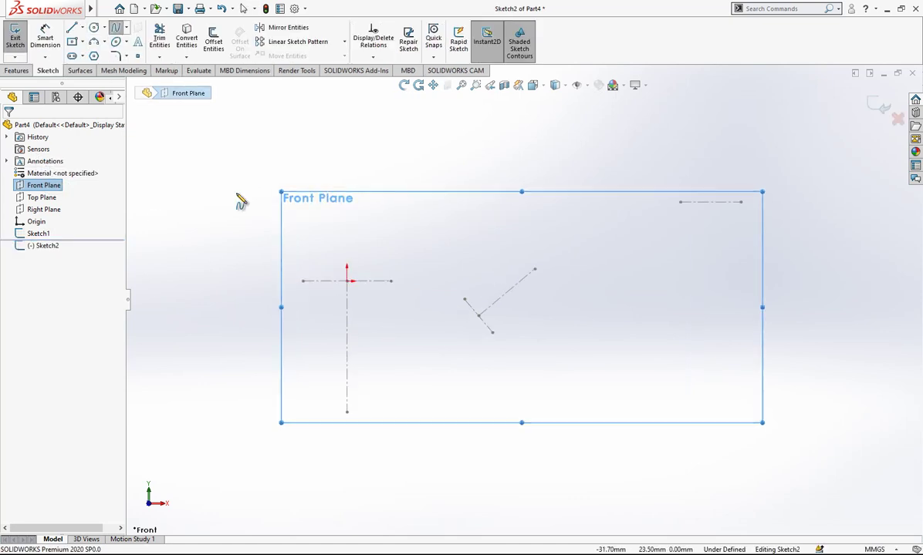
pyautogui.click(302, 281)
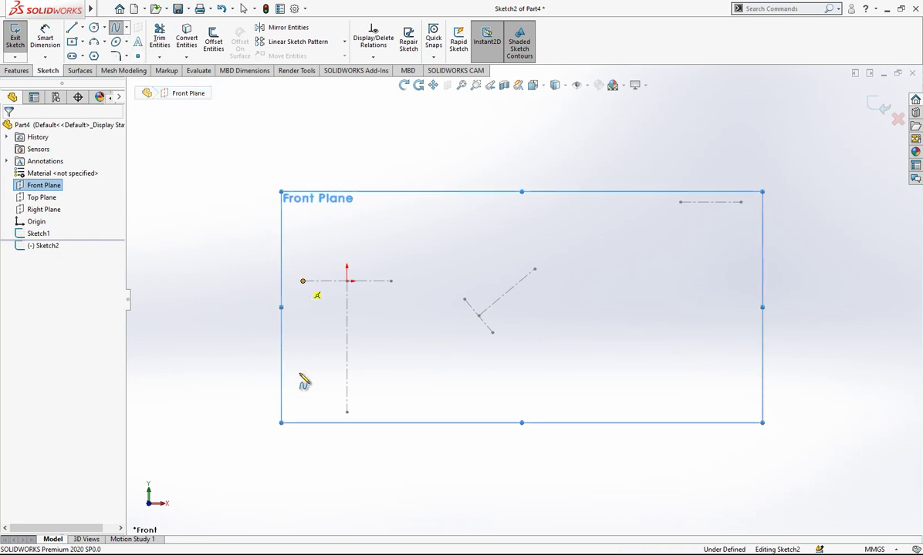
pyautogui.click(346, 412)
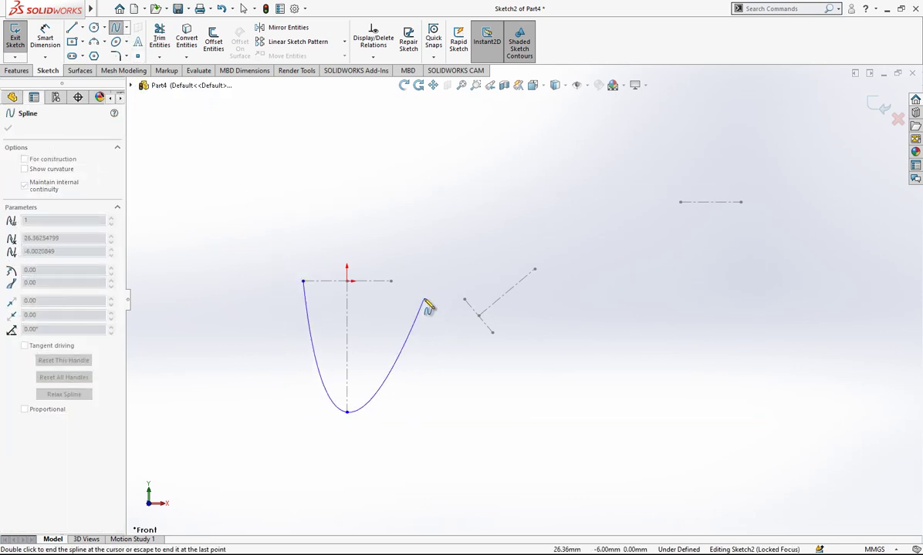
pyautogui.press('Escape')
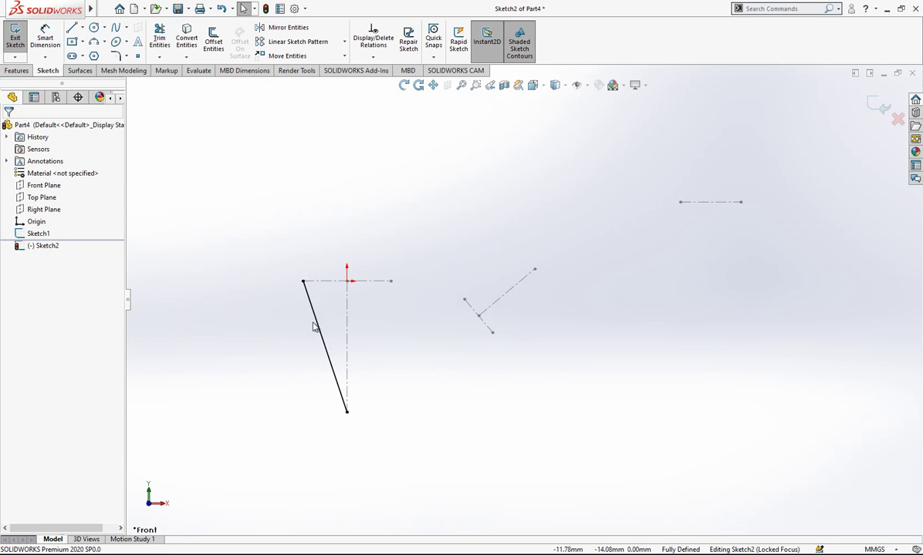
# Bow the spline outward to the left by adjusting its upper and lower tangent handles
pyautogui.click(313, 325)
pyautogui.moveTo(304, 338)
pyautogui.mouseDown()
pyautogui.moveTo(279, 340)
pyautogui.moveTo(291, 339)
pyautogui.mouseUp()
pyautogui.moveTo(314, 383); pyautogui.dragTo(307, 414)
pyautogui.scroll(-1, 347, 315)
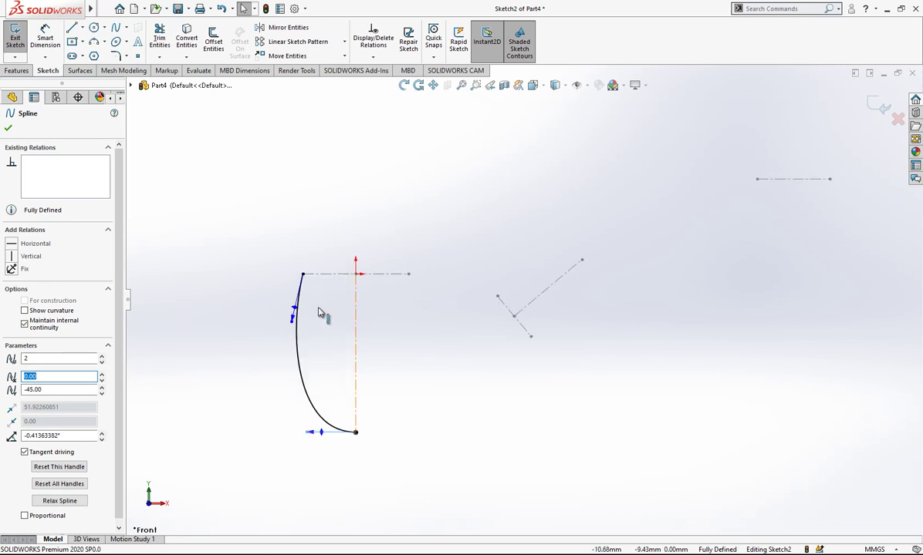
pyautogui.click(318, 311)
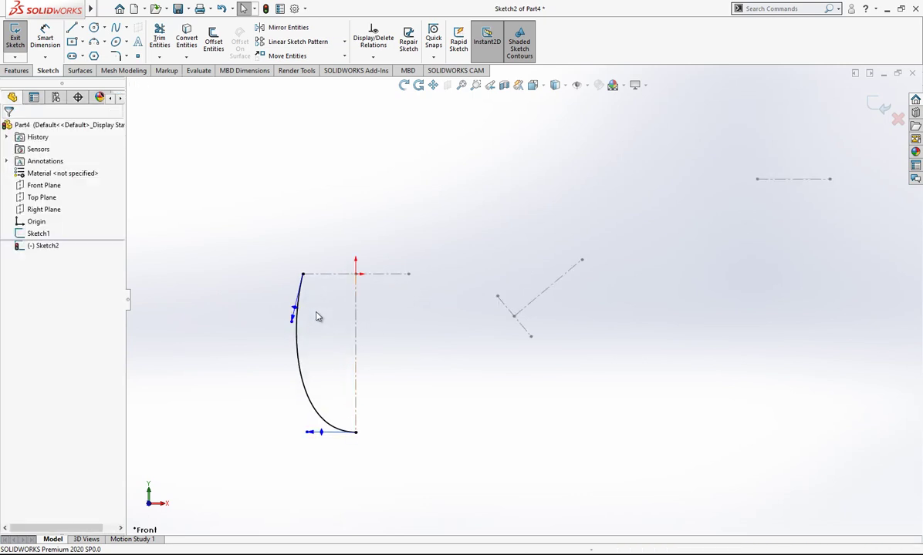
# Set a 21° angle between the spline's upper tangent handle and the vertical centerline
pyautogui.click(356, 304)
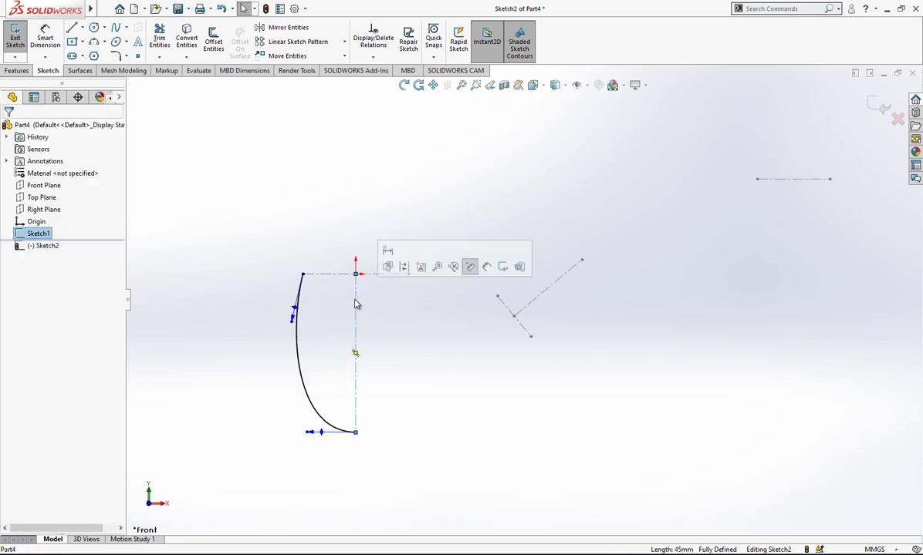
pyautogui.click(45, 39)
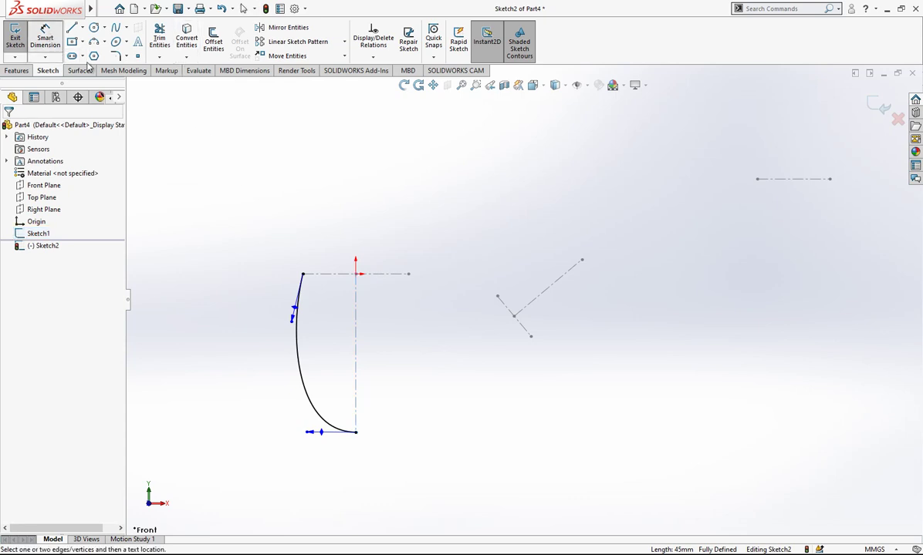
pyautogui.click(300, 311)
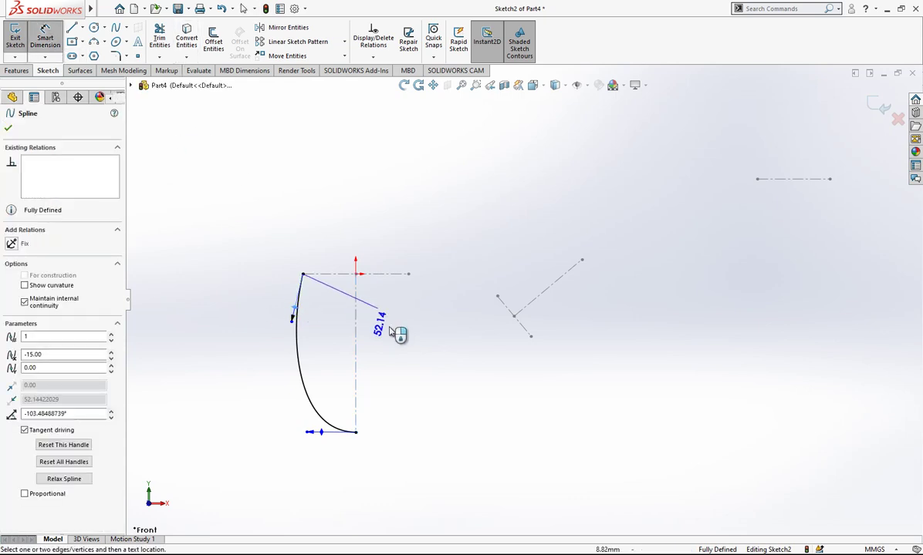
pyautogui.click(355, 324)
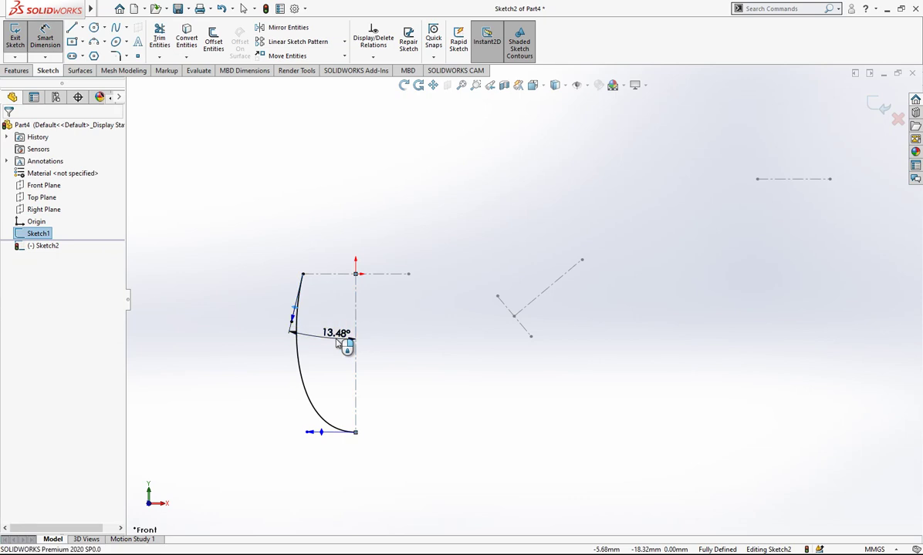
pyautogui.click(339, 344)
pyautogui.write('21')
pyautogui.press('Return')
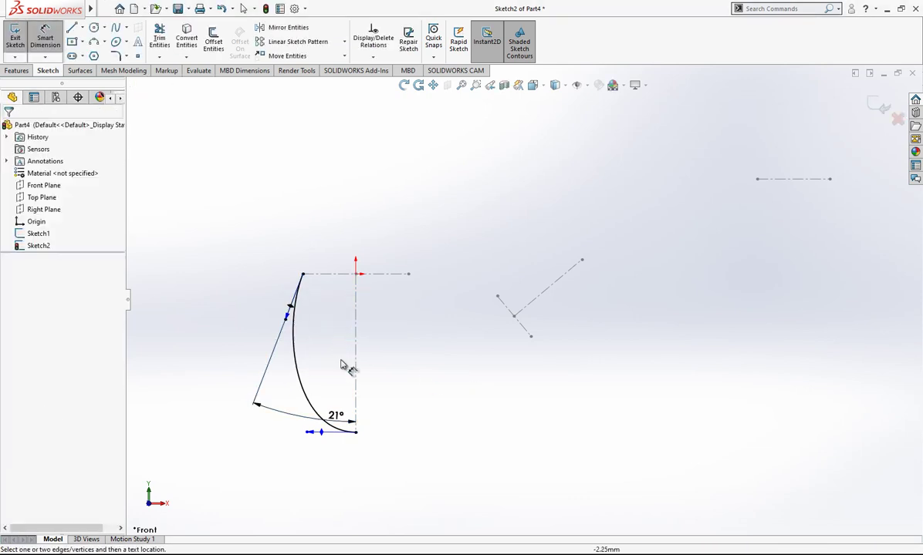
# Dimension the spline's tangent handle magnitudes as 80 mm at the upper end and 50 mm at the lower end
pyautogui.click(296, 328)
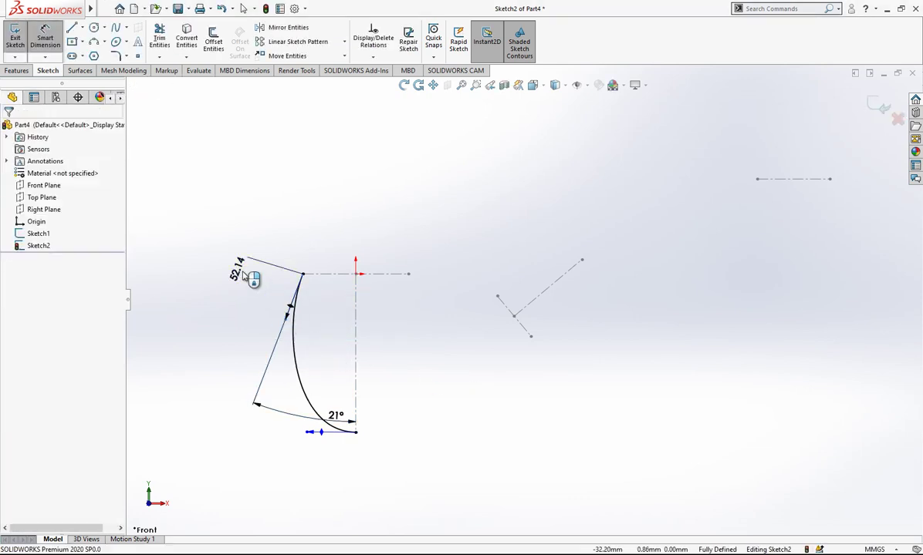
pyautogui.click(245, 274)
pyautogui.write('80')
pyautogui.press('Return')
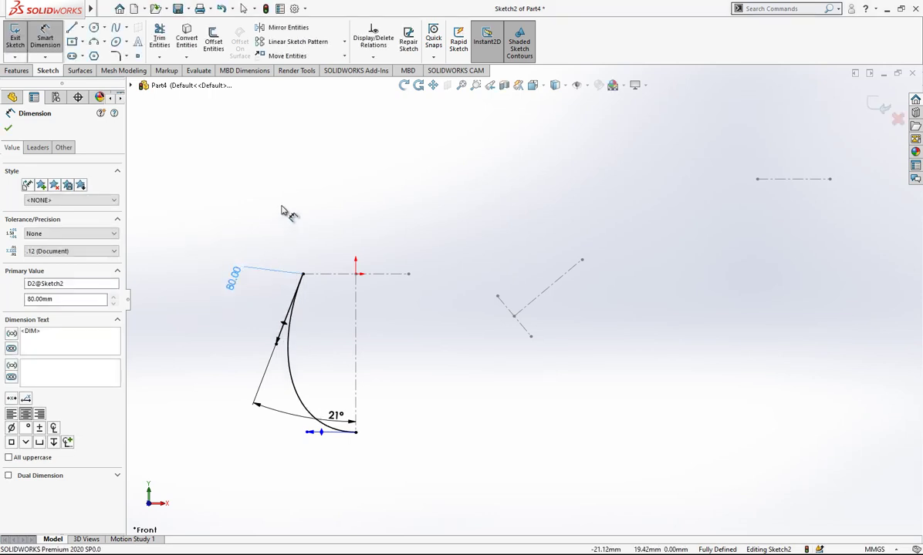
pyautogui.click(314, 434)
pyautogui.click(282, 458)
pyautogui.write('50')
pyautogui.press('Return')
pyautogui.press('Escape')
pyautogui.press('Escape')
# Draw a horizontal construction line about 28 mm long to the right from the spline's lower endpoint
pyautogui.press('l')
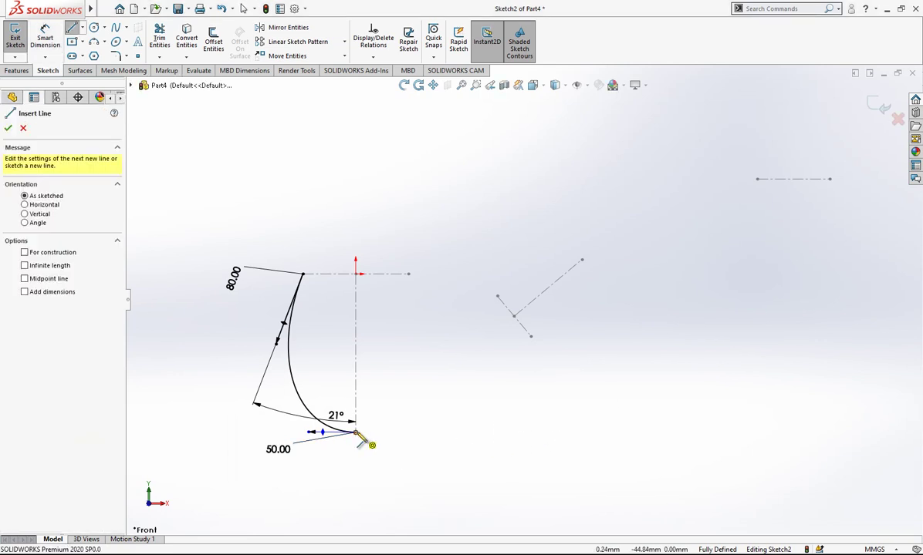
pyautogui.moveTo(356, 433); pyautogui.dragTo(457, 433)
pyautogui.press('Escape')
pyautogui.click(436, 433)
pyautogui.click(452, 398)
# Add a Tangent relation between the spline and the horizontal construction line at its lower end
pyautogui.click(361, 432)
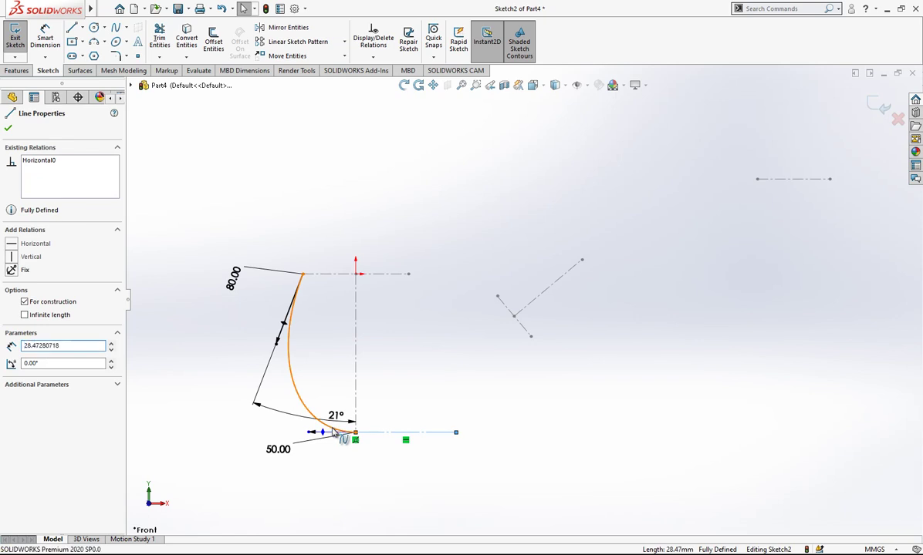
pyautogui.keyDown('ctrl'); pyautogui.click(332, 430); pyautogui.keyUp('ctrl')
pyautogui.click(32, 318)
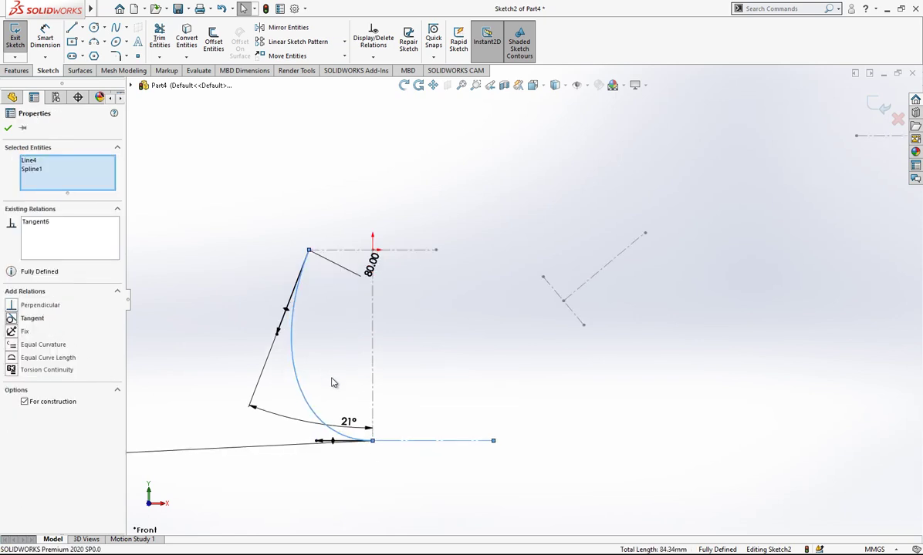
pyautogui.click(467, 393)
pyautogui.moveTo(385, 522); pyautogui.dragTo(364, 385, button='right')
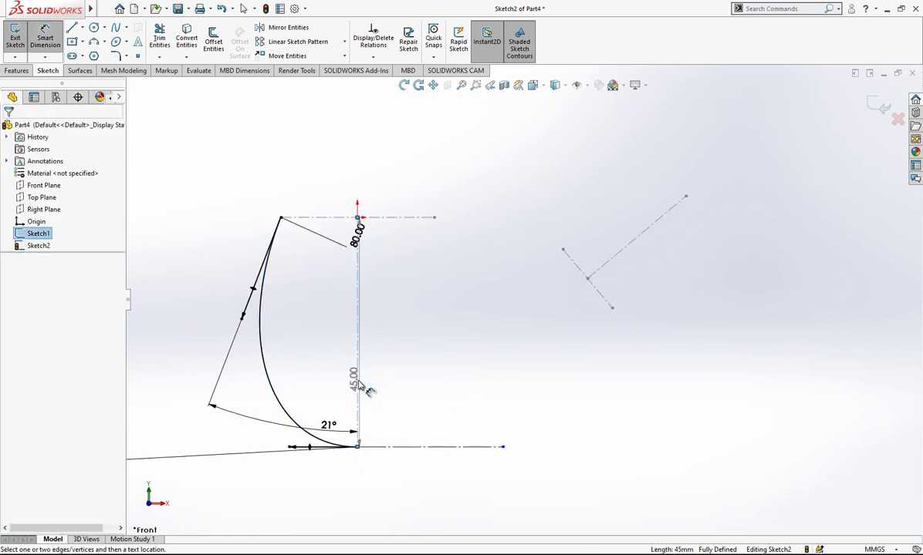
pyautogui.click(304, 448)
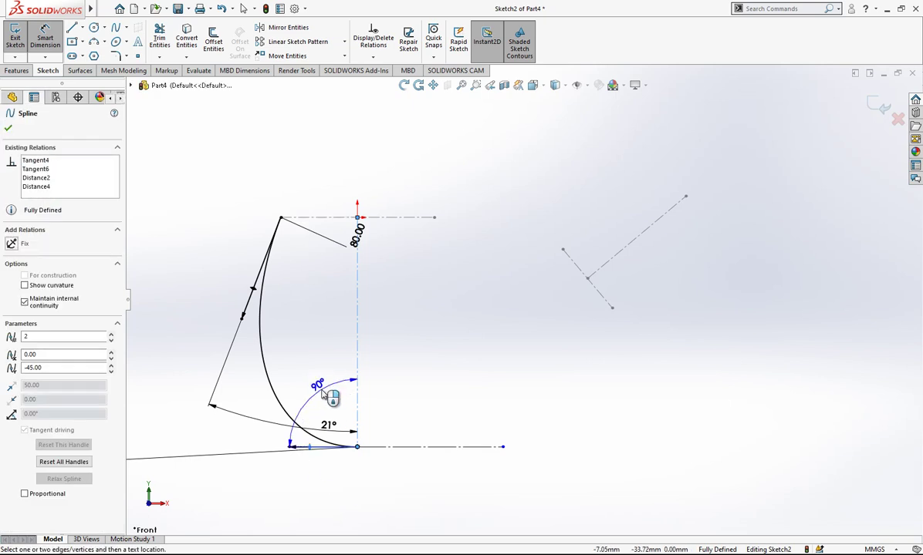
pyautogui.press('Escape')
pyautogui.press('Escape')
# Exit the spline sketch, create a revolved surface from it about the vertical centerline, and return to the Front view
pyautogui.scroll(4, 456, 359)
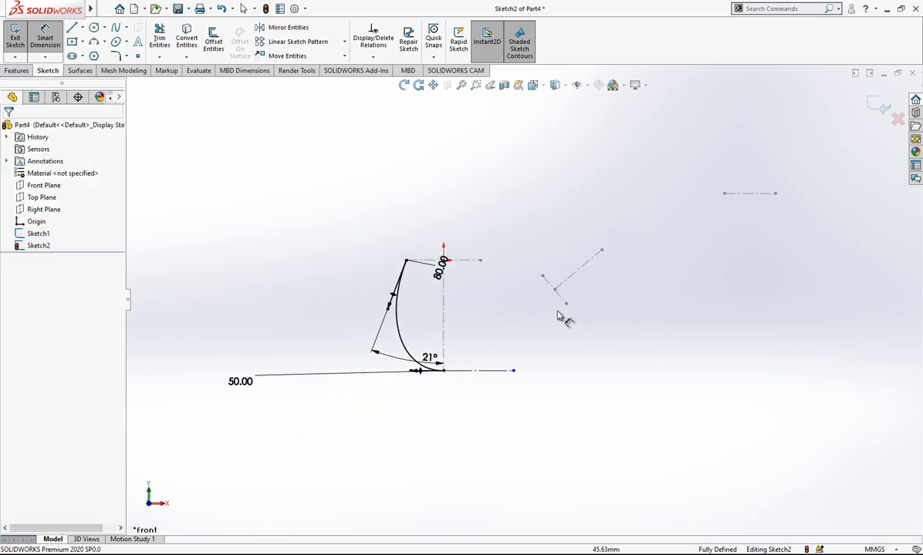
pyautogui.scroll(-2, 603, 278)
pyautogui.scroll(1, 479, 285)
pyautogui.scroll(-1, 493, 292)
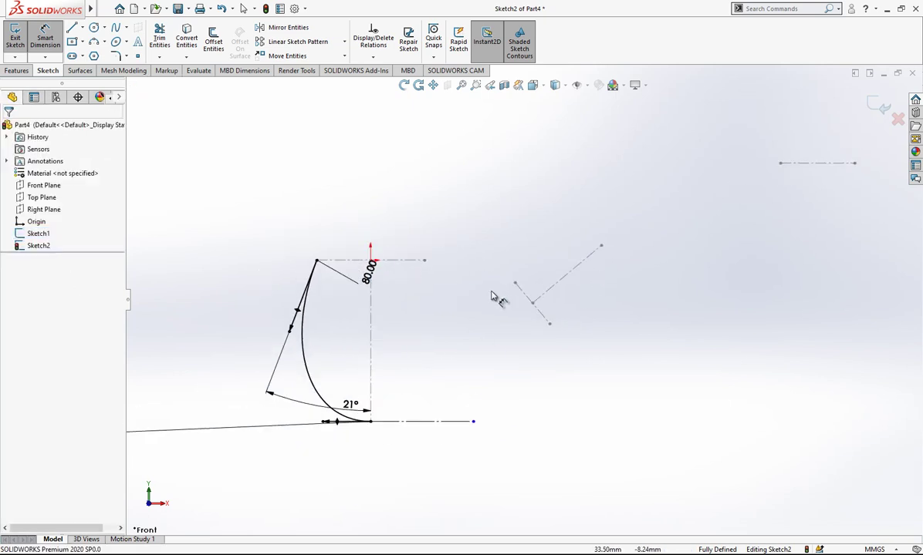
pyautogui.click(878, 106)
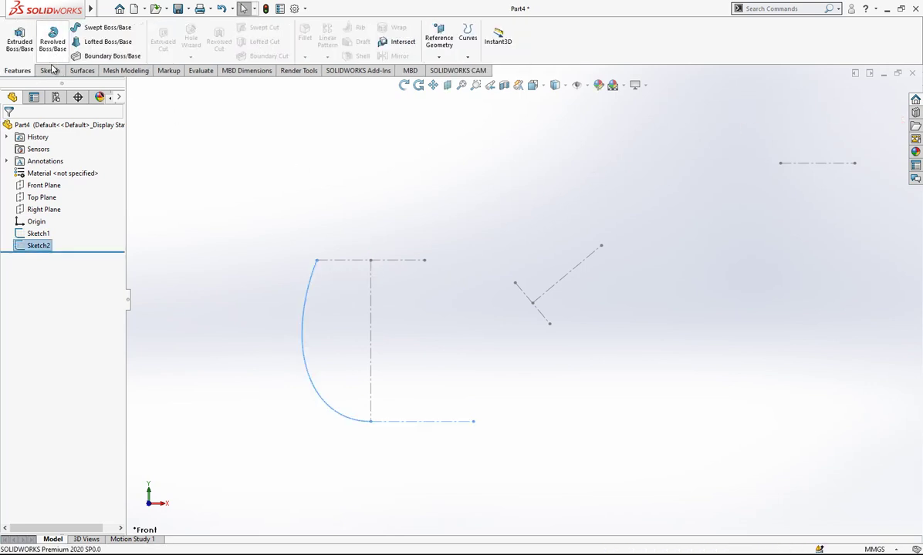
pyautogui.click(81, 70)
pyautogui.click(50, 41)
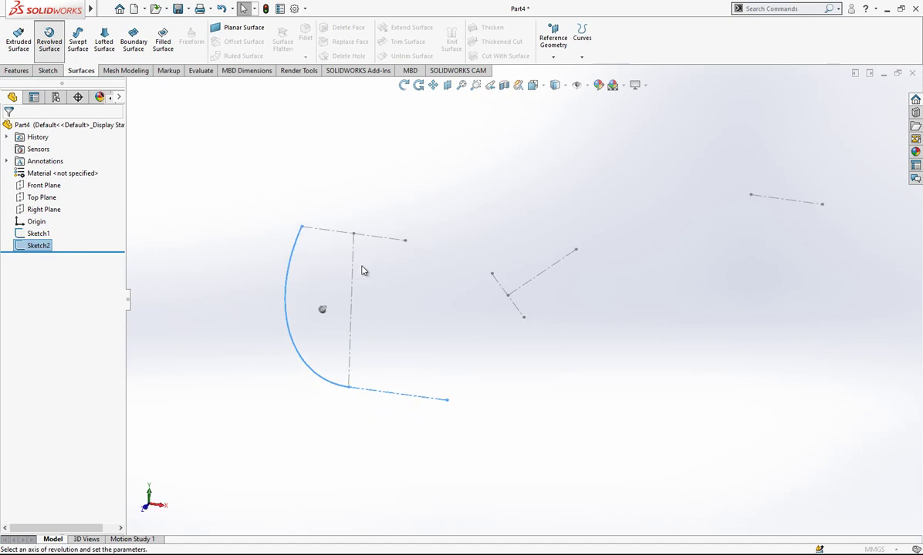
pyautogui.click(344, 242)
pyautogui.moveTo(387, 311); pyautogui.dragTo(402, 245, button='middle')
pyautogui.press('Return')
pyautogui.moveTo(449, 286)
pyautogui.mouseDown(button='middle')
pyautogui.moveTo(563, 259)
pyautogui.moveTo(509, 283)
pyautogui.mouseUp(button='middle')
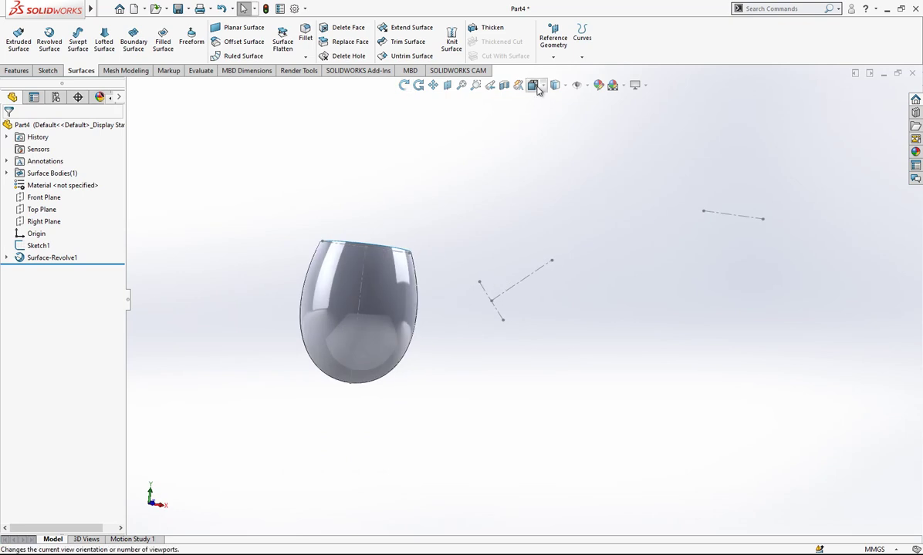
pyautogui.click(533, 84)
pyautogui.click(412, 287)
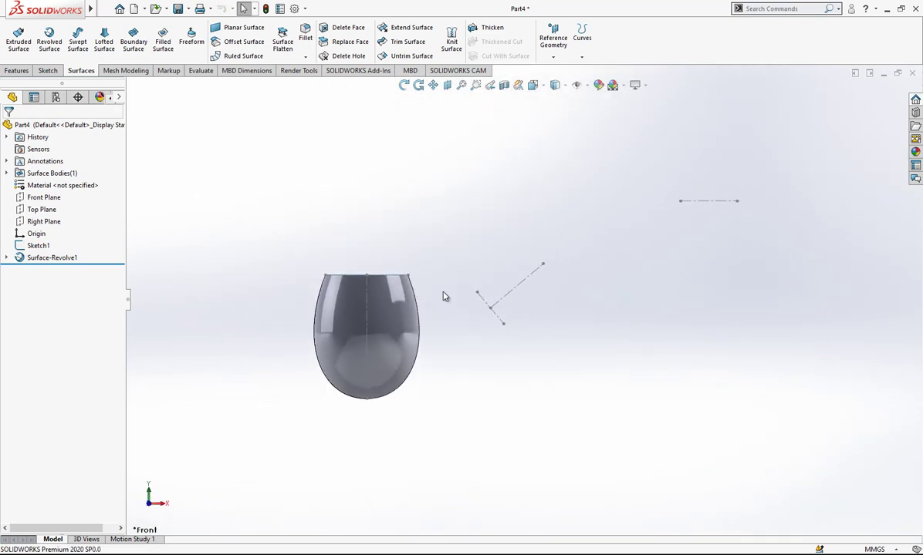
pyautogui.click(37, 199)
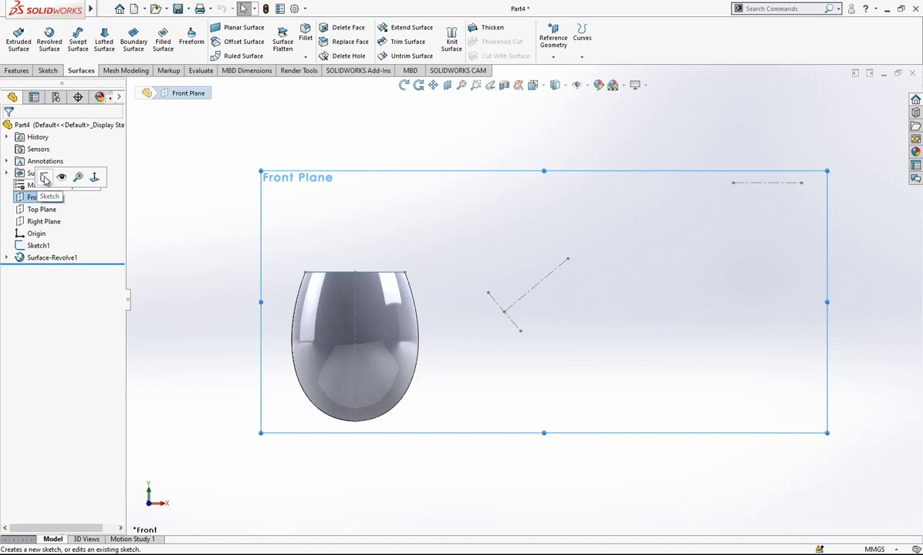
pyautogui.scroll(-1, 497, 303)
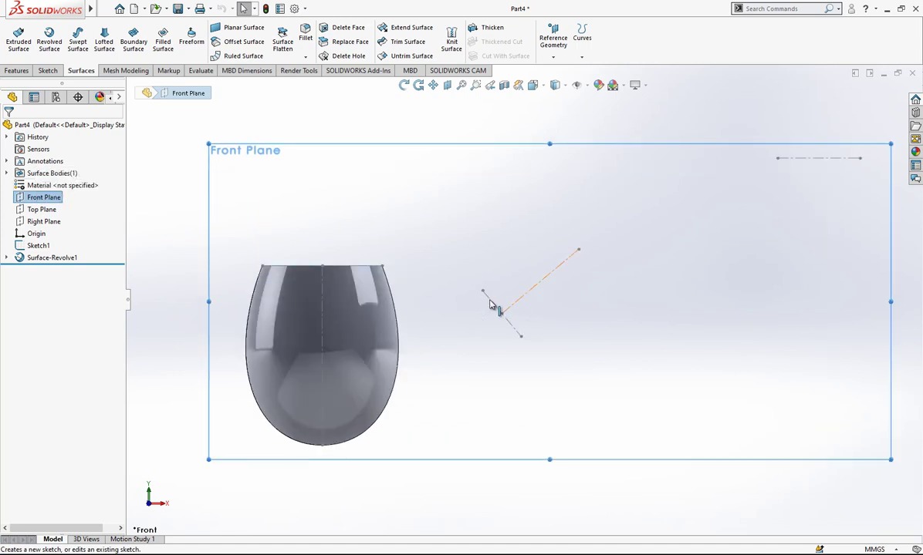
pyautogui.click(451, 294)
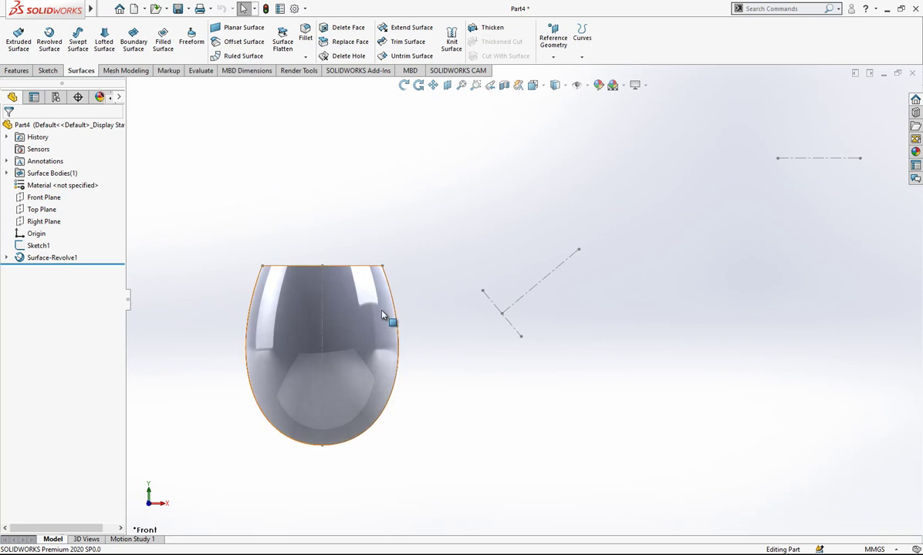
# Edit the layout sketch and offset the slanted construction line 7.5 mm in both directions
pyautogui.click(39, 246)
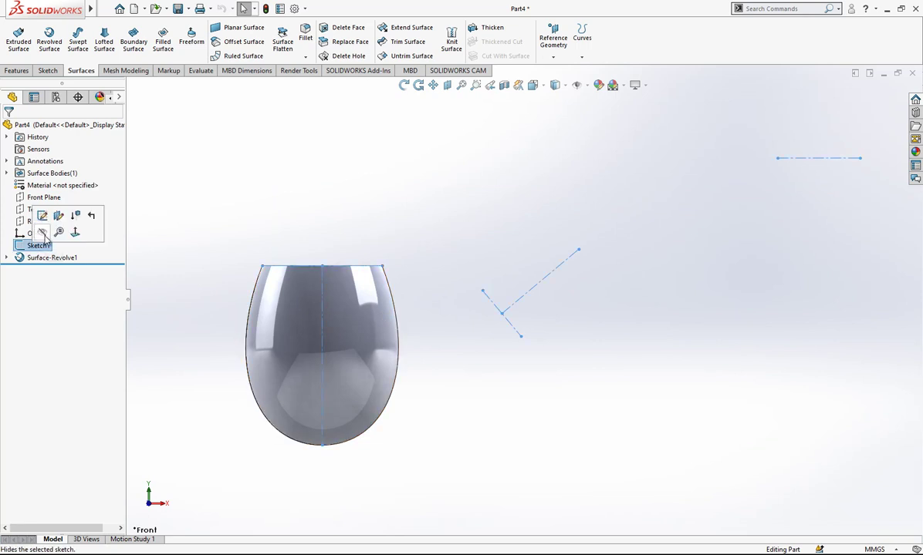
pyautogui.click(42, 216)
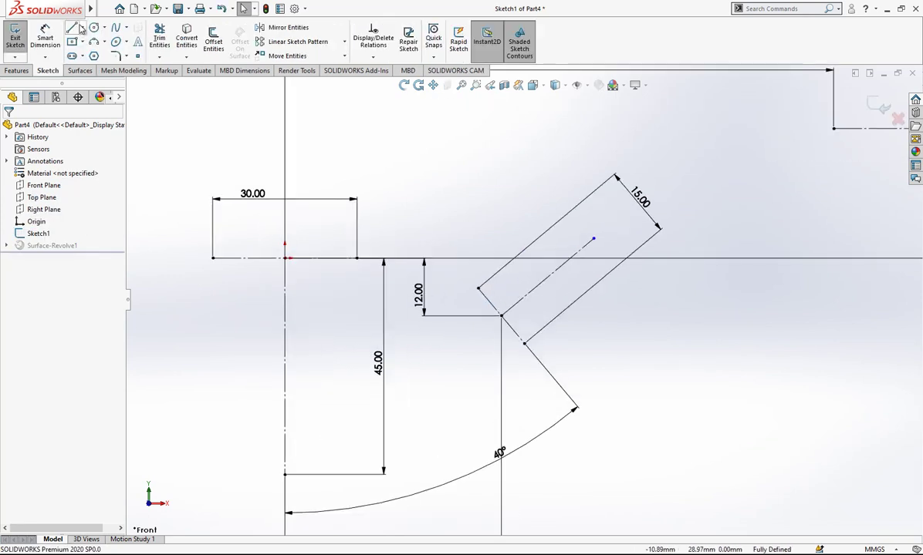
pyautogui.click(74, 28)
pyautogui.press('Escape')
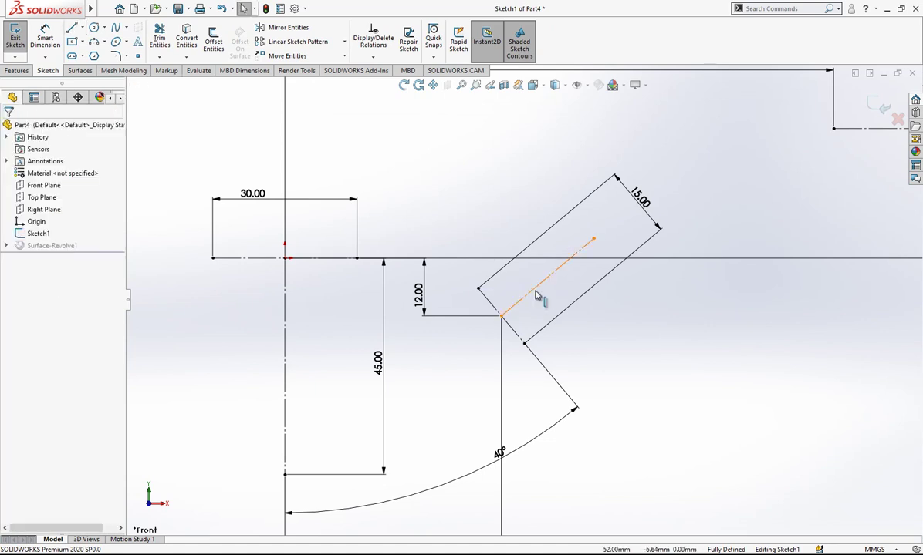
pyautogui.click(540, 294)
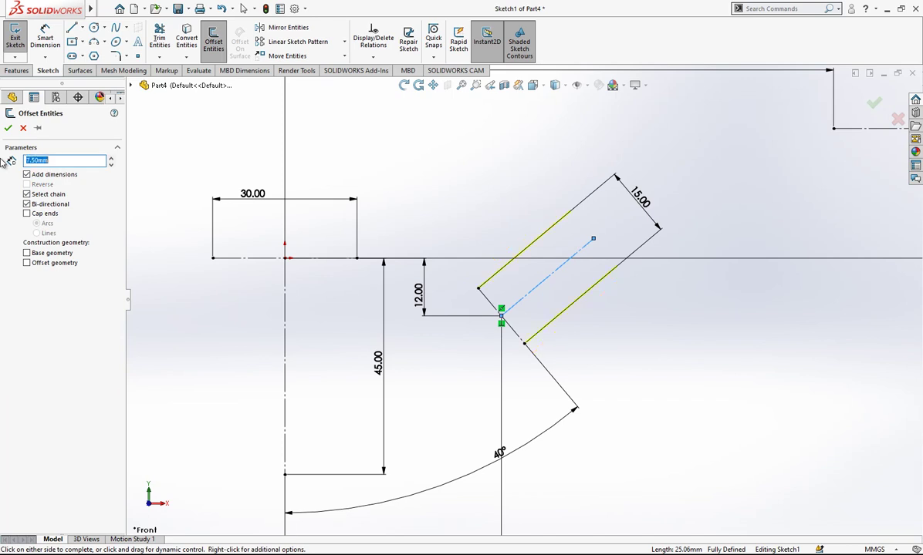
pyautogui.press('Return')
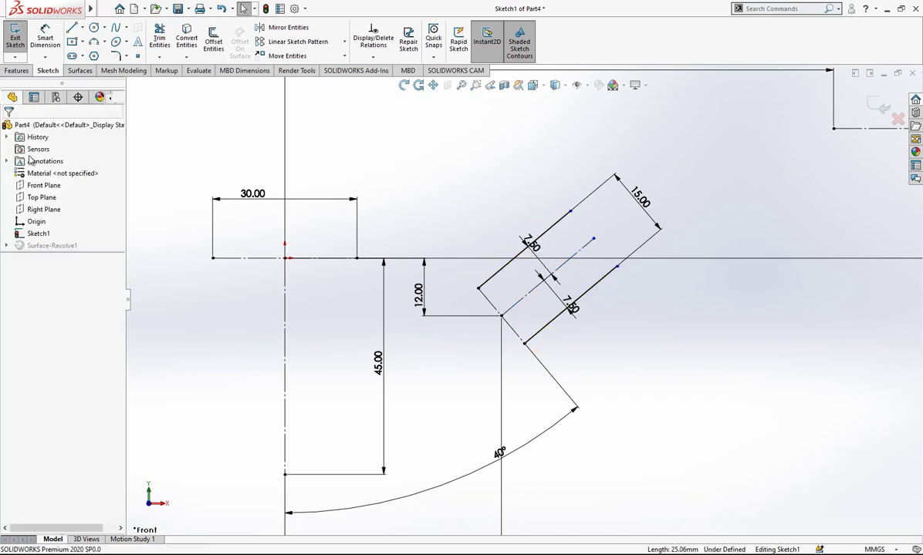
# Convert both offset lines to construction geometry and exit the layout sketch
pyautogui.click(615, 267)
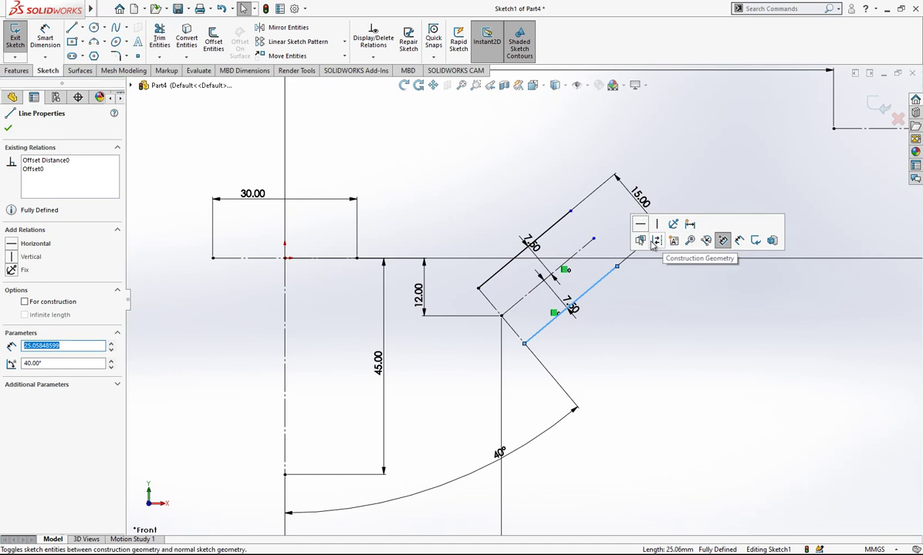
pyautogui.click(647, 242)
pyautogui.click(562, 224)
pyautogui.click(673, 188)
pyautogui.click(878, 105)
pyautogui.scroll(2, 505, 208)
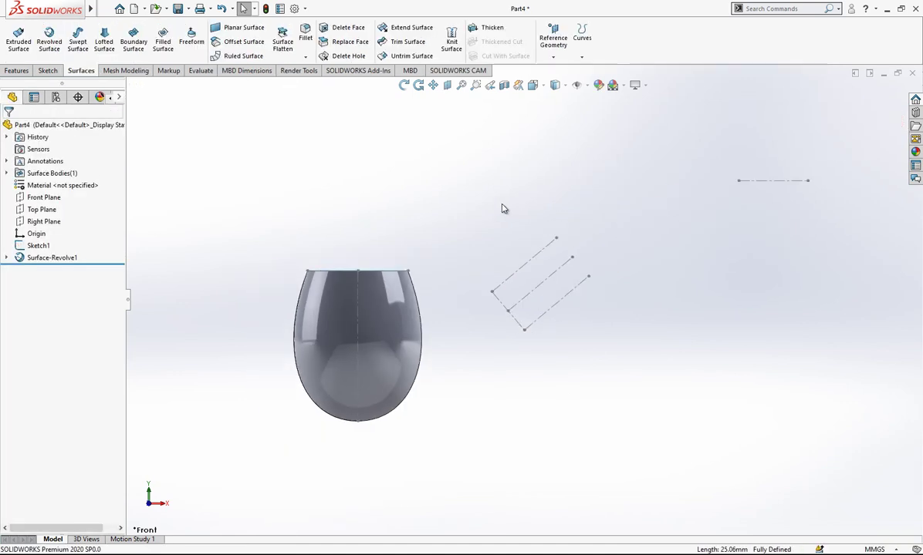
# Start a sketch on the Front Plane and draw a three-point arc from the cup's bottom point up to its right edge
pyautogui.scroll(-1, 465, 295)
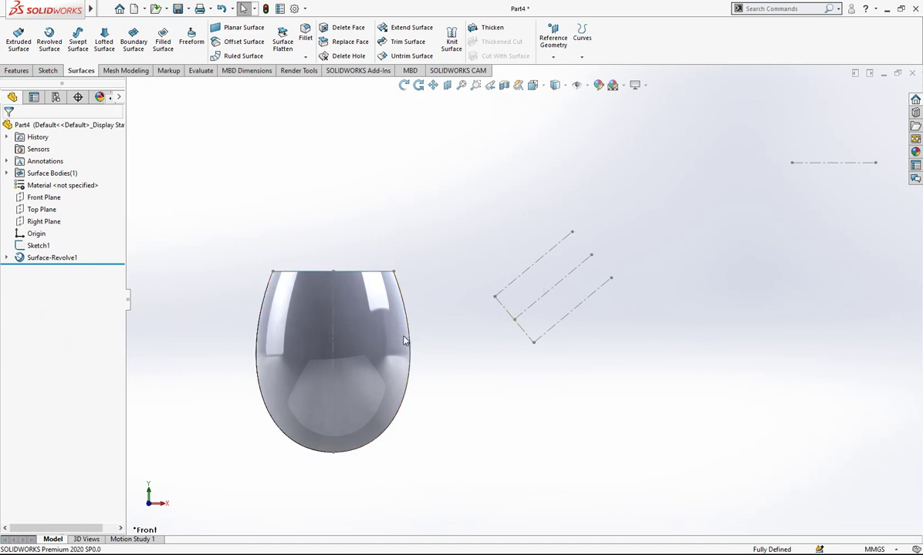
pyautogui.click(44, 197)
pyautogui.click(53, 171)
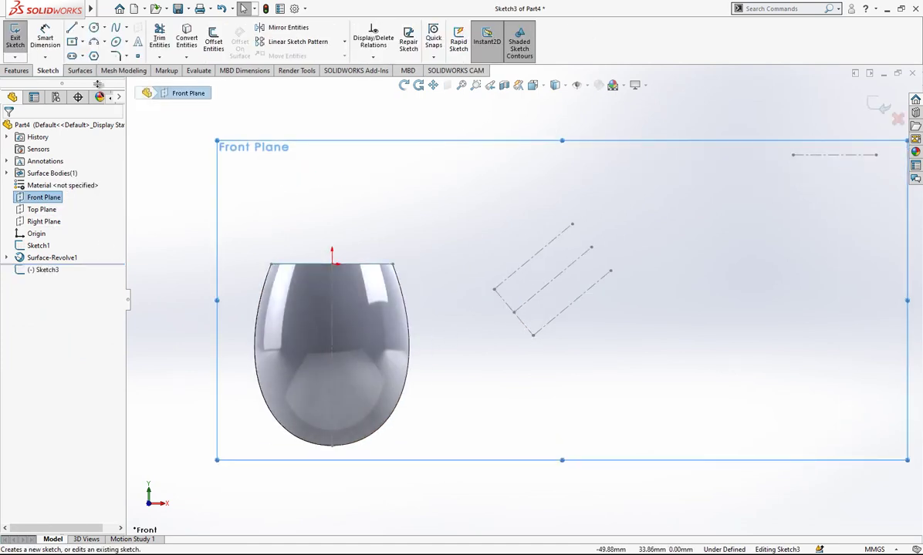
pyautogui.click(94, 41)
pyautogui.click(331, 445)
pyautogui.click(403, 422)
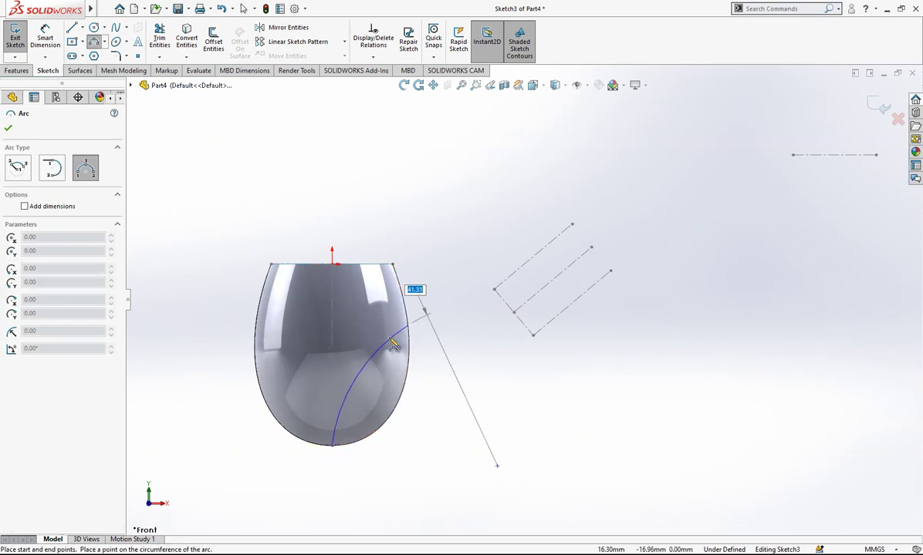
pyautogui.click(375, 351)
pyautogui.press('Escape')
pyautogui.scroll(1, 427, 412)
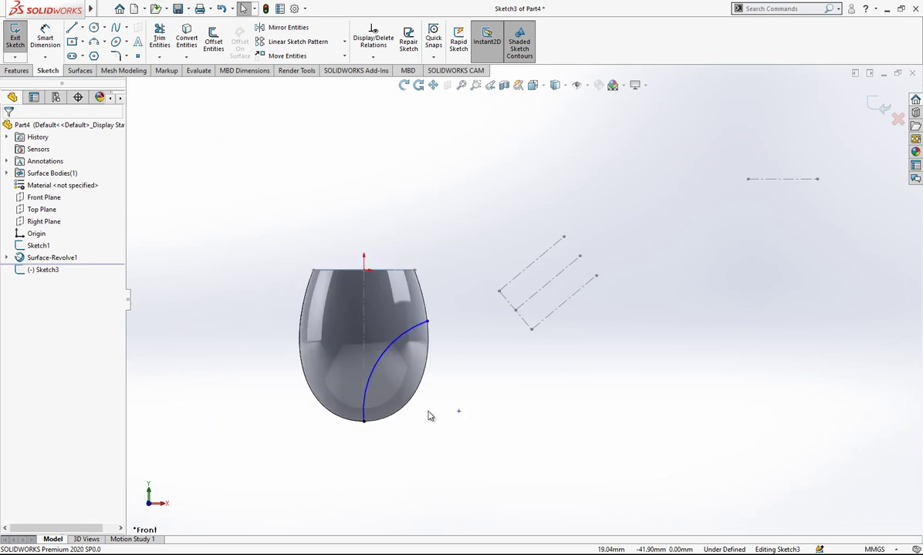
pyautogui.scroll(-1, 417, 442)
pyautogui.moveTo(455, 438); pyautogui.dragTo(459, 316, button='right')
pyautogui.click(412, 318)
pyautogui.rightClick(470, 401)
pyautogui.press('Escape')
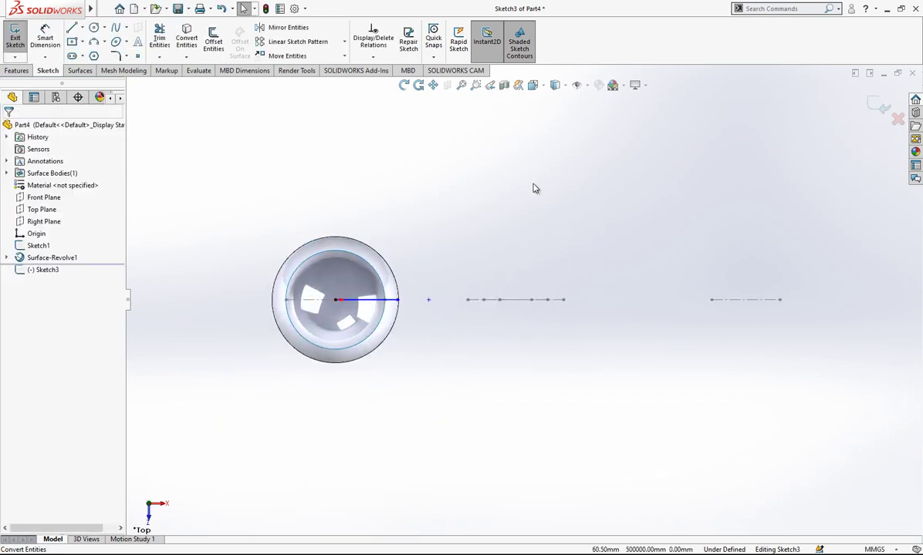
pyautogui.press('space')
pyautogui.click(429, 511)
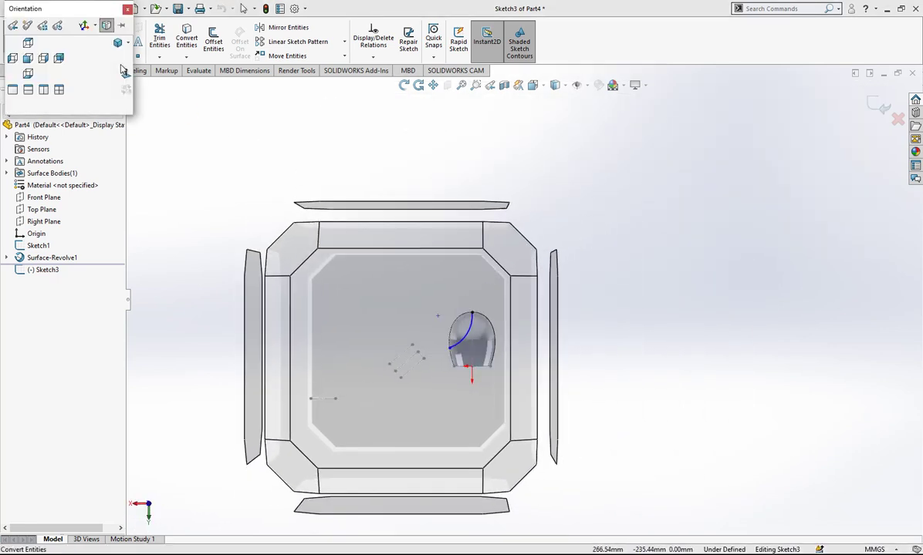
pyautogui.click(126, 76)
pyautogui.click(125, 75)
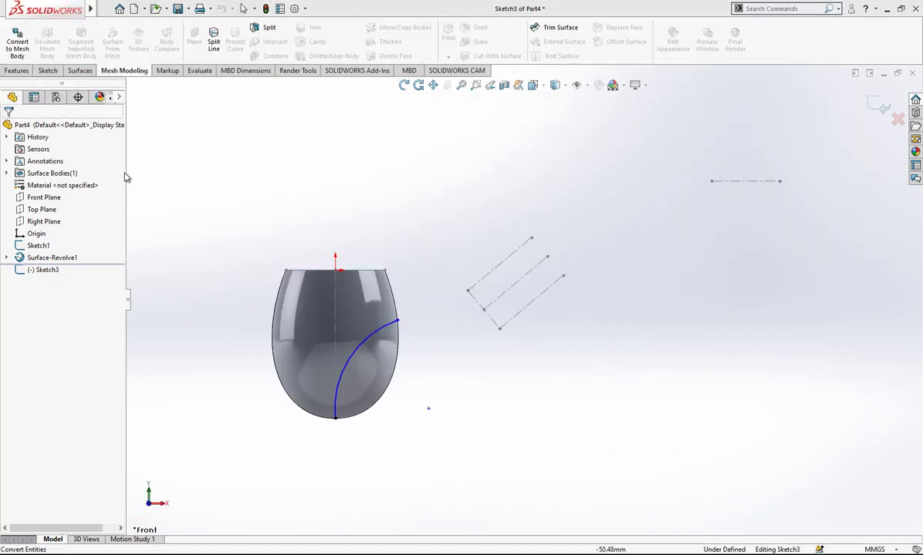
# Dimension the arc's radius as 40 mm
pyautogui.click(54, 72)
pyautogui.click(45, 36)
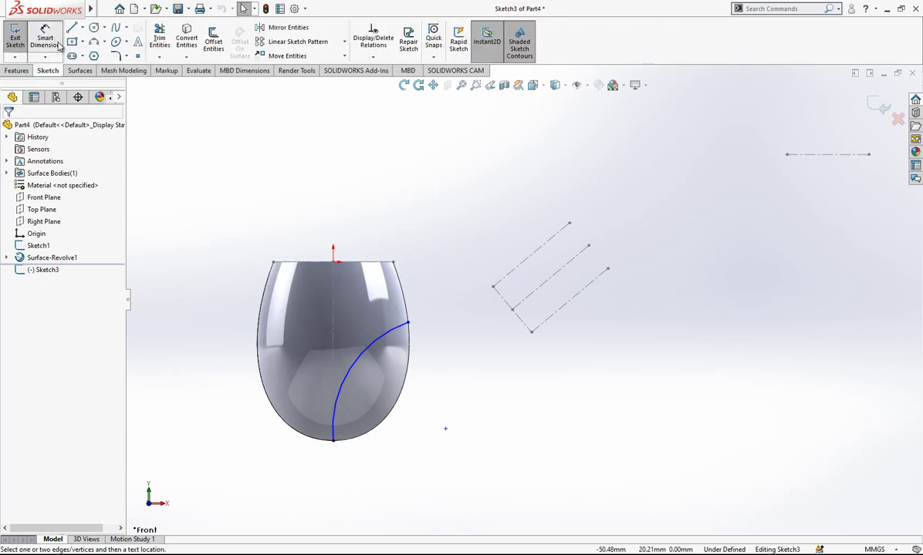
pyautogui.click(382, 342)
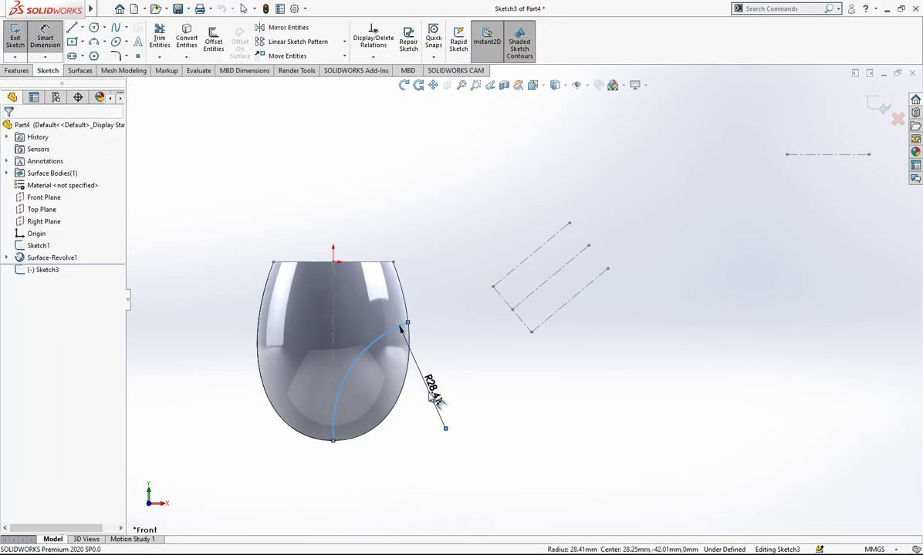
pyautogui.click(409, 380)
pyautogui.write('40')
pyautogui.press('Return')
pyautogui.press('Escape')
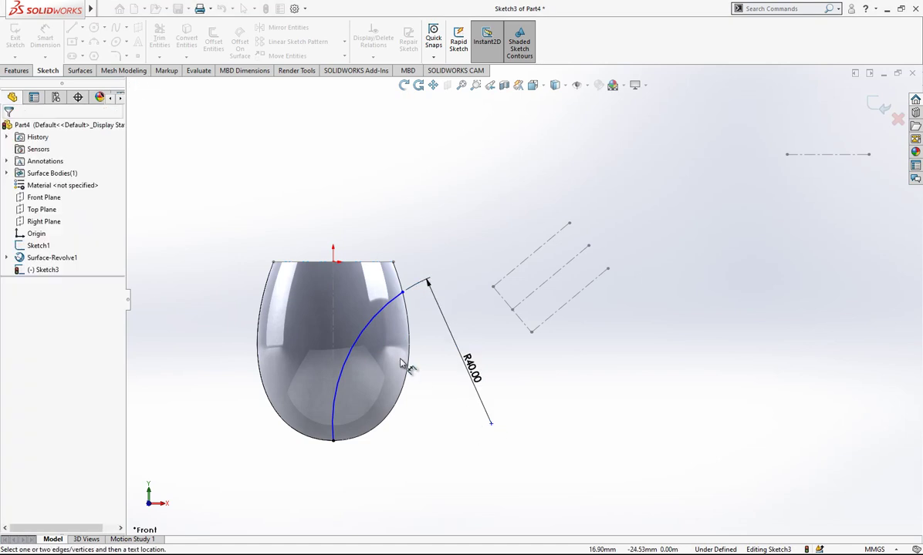
# Make the arc construction geometry, move its upper endpoint onto the cup's right edge, and place its radius dimension below the cup
pyautogui.scroll(-3, 359, 332)
pyautogui.click(373, 323)
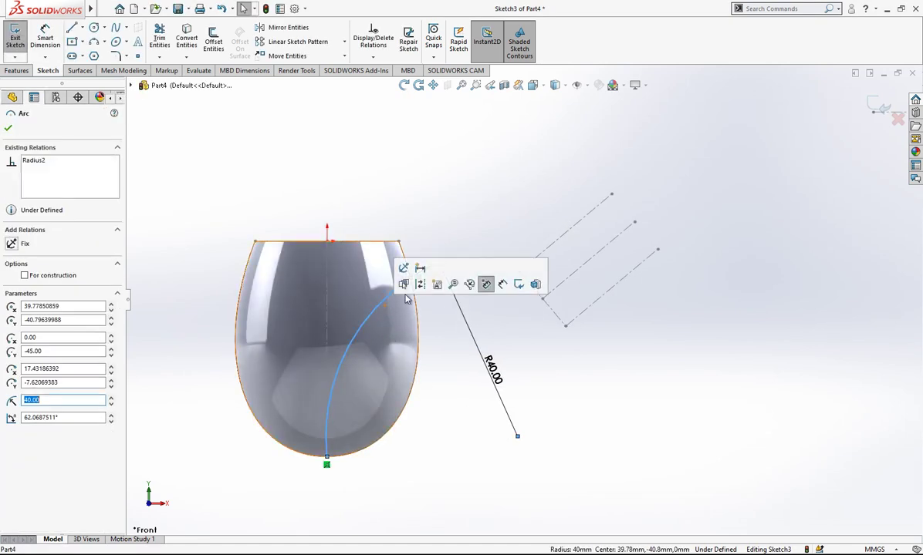
pyautogui.click(419, 285)
pyautogui.moveTo(410, 279)
pyautogui.mouseDown()
pyautogui.moveTo(414, 310)
pyautogui.moveTo(412, 291)
pyautogui.mouseUp()
pyautogui.click(431, 342)
pyautogui.scroll(1, 432, 343)
pyautogui.moveTo(501, 369); pyautogui.dragTo(448, 501)
pyautogui.scroll(-1, 567, 347)
pyautogui.click(567, 347)
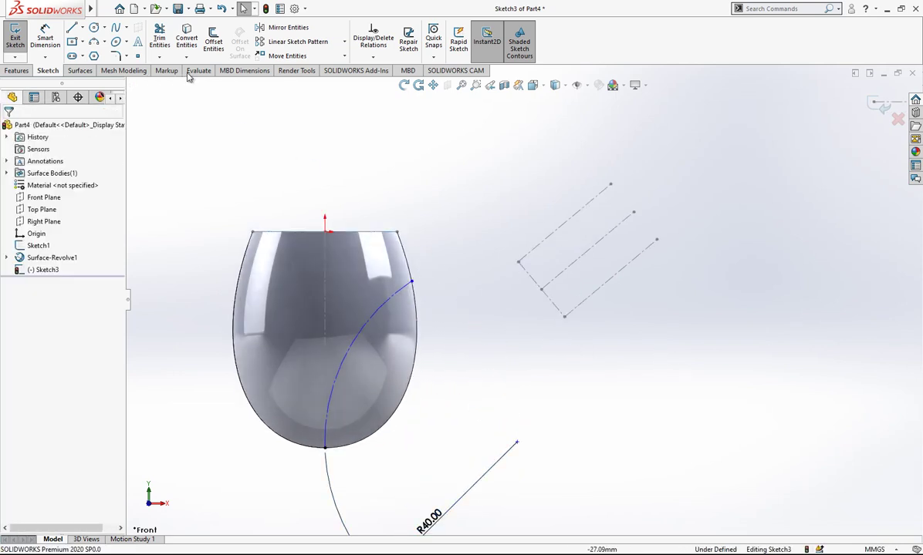
# Draw a spline from the near end of the upper offset line to the arc's upper endpoint and pull its tangent downward there
pyautogui.click(518, 263)
pyautogui.click(413, 282)
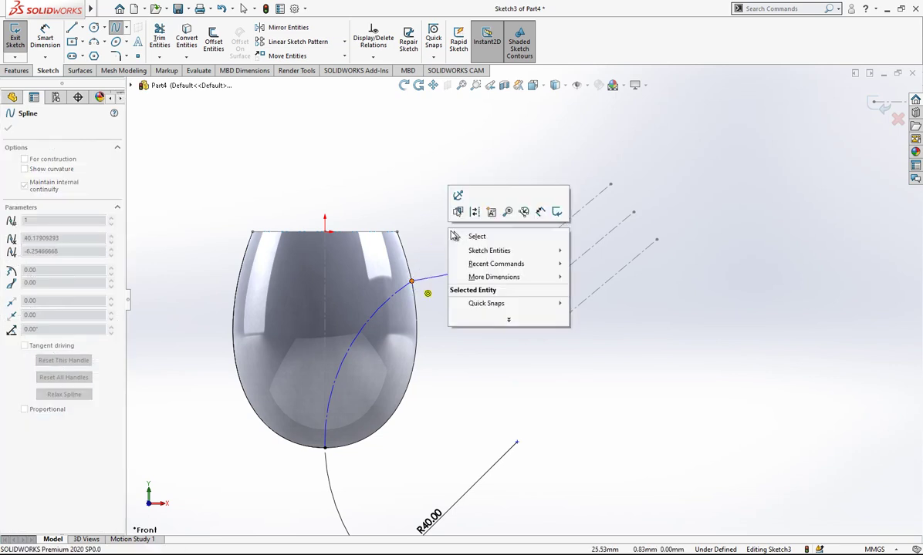
pyautogui.press('Escape')
pyautogui.click(454, 284)
pyautogui.moveTo(455, 278); pyautogui.dragTo(428, 323)
pyautogui.click(496, 344)
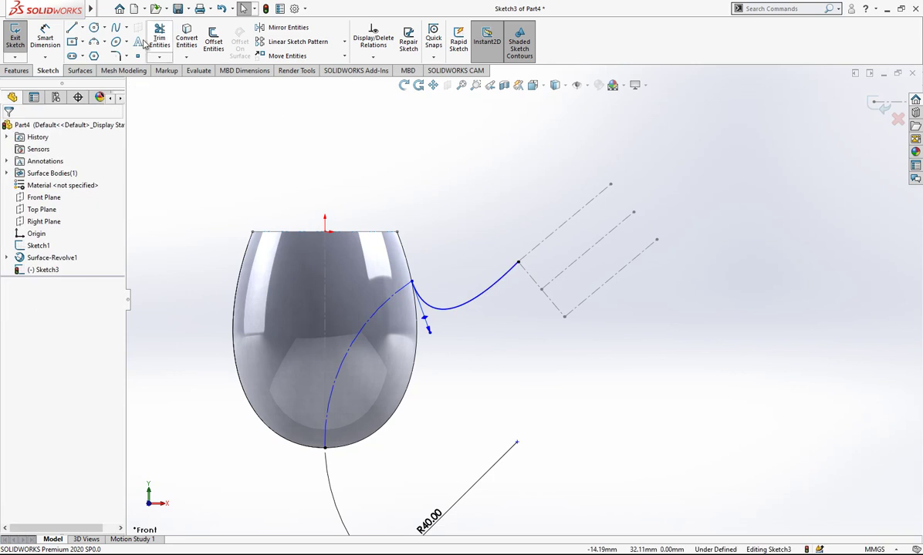
# Draw a second spline from the near end of the lower offset line to the cup's bottom point, bending its tangent nearly horizontal there
pyautogui.click(563, 317)
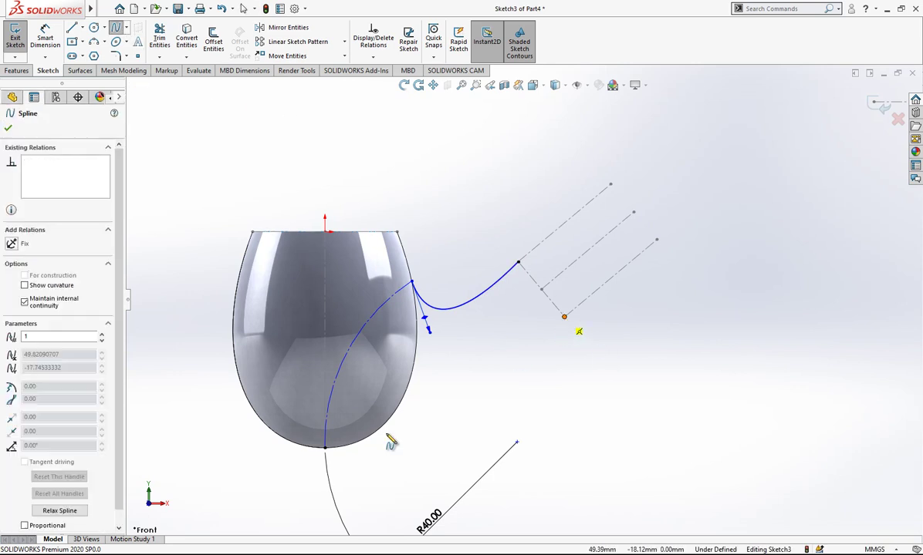
pyautogui.click(325, 447)
pyautogui.rightClick(509, 425)
pyautogui.click(533, 428)
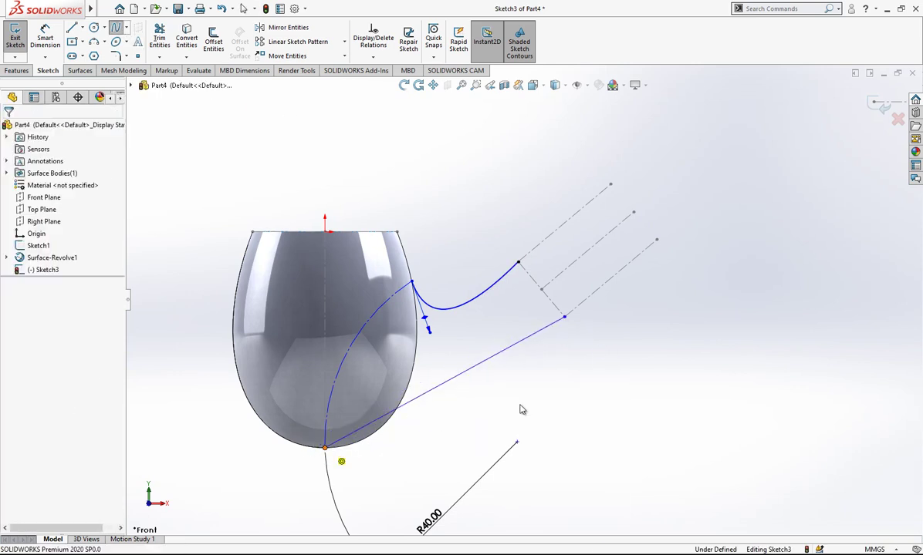
pyautogui.click(470, 368)
pyautogui.moveTo(420, 397); pyautogui.dragTo(424, 445)
pyautogui.click(489, 381)
# Add Tangent relations between each spline and the offset construction line it meets
pyautogui.click(497, 389)
pyautogui.keyDown('ctrl'); pyautogui.click(574, 308); pyautogui.keyUp('ctrl')
pyautogui.click(45, 324)
pyautogui.click(552, 269)
pyautogui.click(542, 245)
pyautogui.keyDown('ctrl'); pyautogui.click(506, 278); pyautogui.keyUp('ctrl')
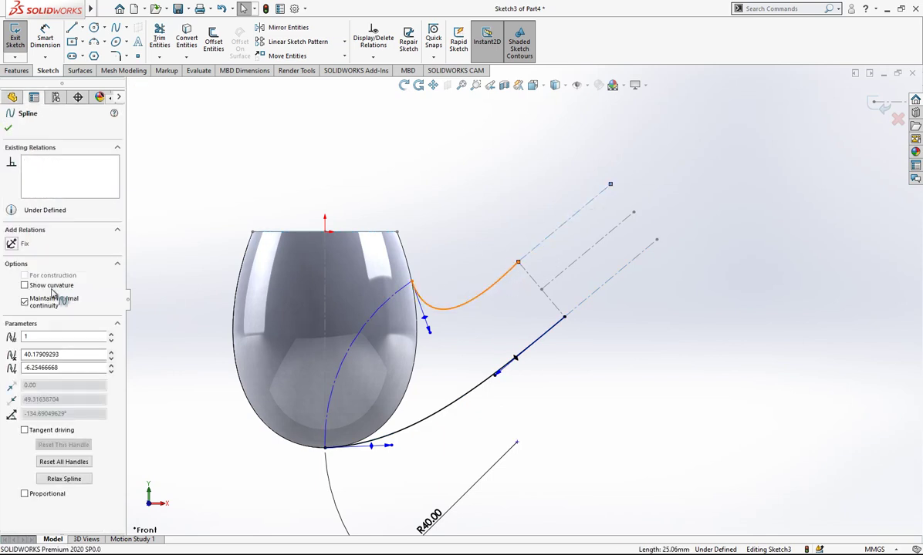
pyautogui.click(51, 320)
pyautogui.click(703, 314)
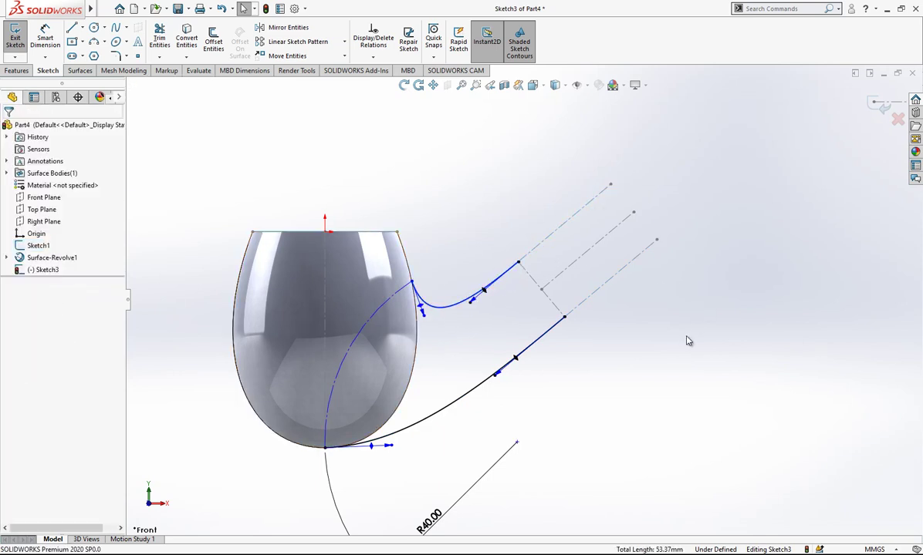
# Dimension the tangent handle magnitudes at the offset lines as 100 mm on the lower spline and 60 mm on the upper spline
pyautogui.moveTo(668, 392); pyautogui.dragTo(626, 311, button='right')
pyautogui.click(497, 382)
pyautogui.click(531, 405)
pyautogui.write('100')
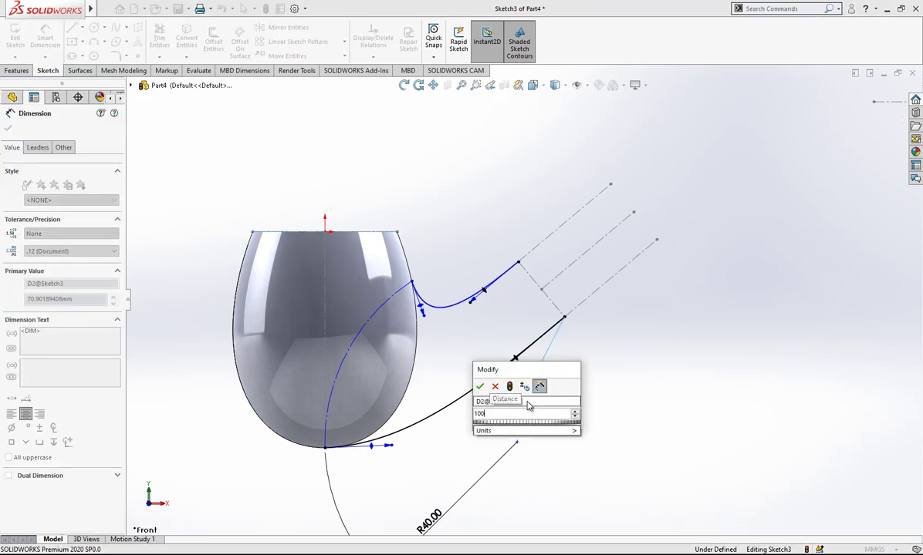
pyautogui.press('Return')
pyautogui.click(471, 306)
pyautogui.click(473, 252)
pyautogui.write('60')
pyautogui.press('Return')
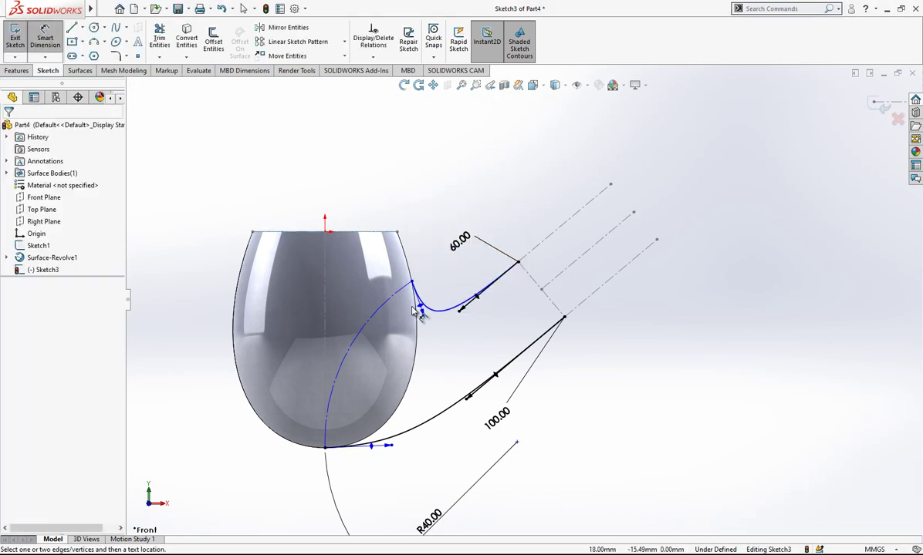
# Dimension the angle between the upper spline's tangent handle at the cup and the vertical centerline as 5 degrees
pyautogui.moveTo(423, 311); pyautogui.dragTo(384, 354)
pyautogui.click(385, 355)
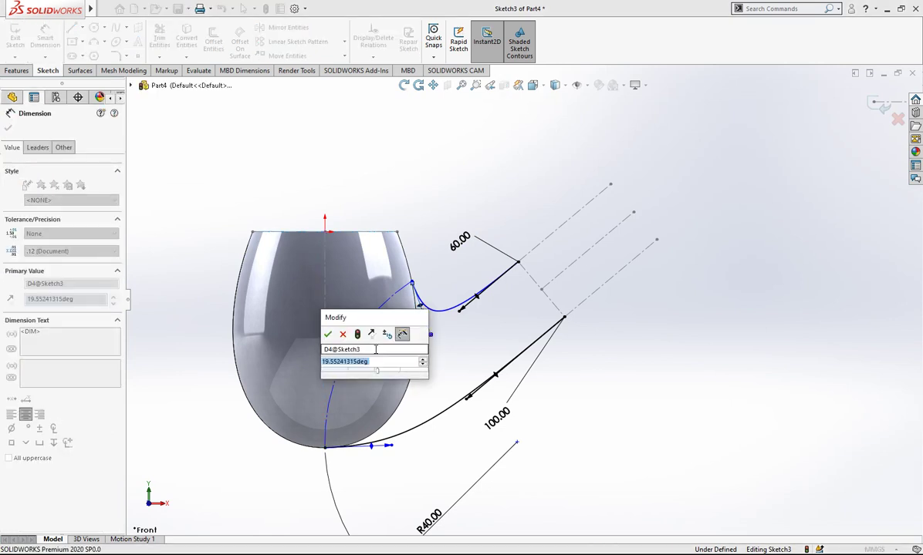
pyautogui.write('5')
pyautogui.press('Return')
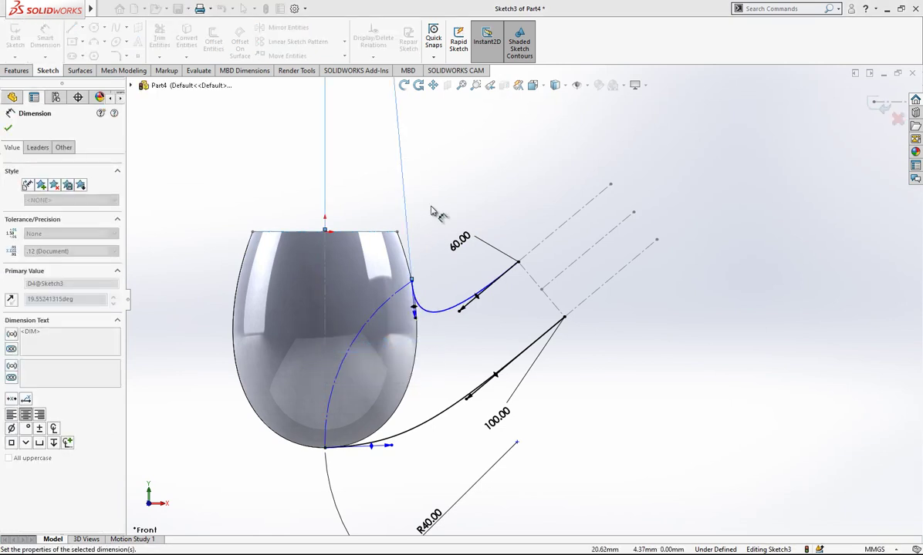
pyautogui.click(419, 218)
# Dimension the angle between the lower spline's tangent handle at the cup's bottom and the vertical centerline as 90 degrees
pyautogui.click(370, 448)
pyautogui.click(326, 355)
pyautogui.click(362, 377)
pyautogui.press('Return')
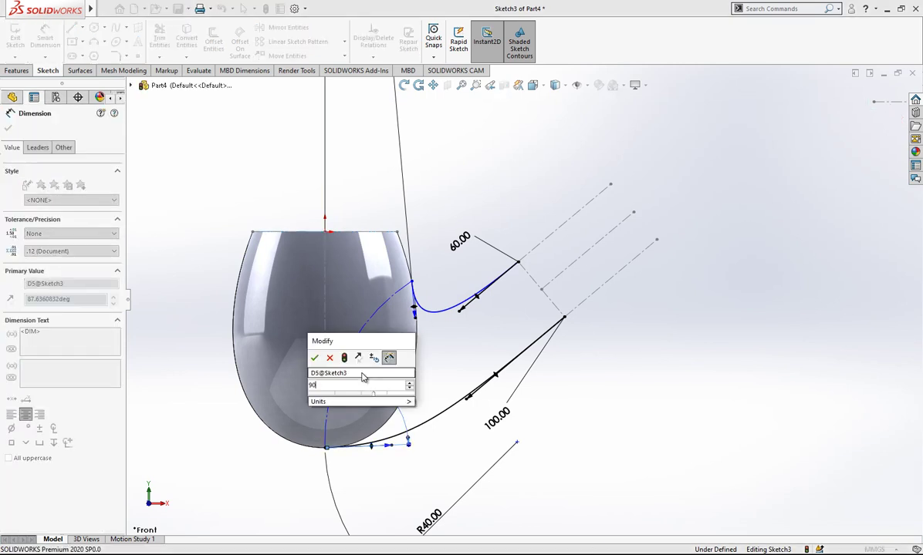
pyautogui.click(721, 426)
pyautogui.scroll(1, 524, 398)
pyautogui.scroll(-2, 469, 347)
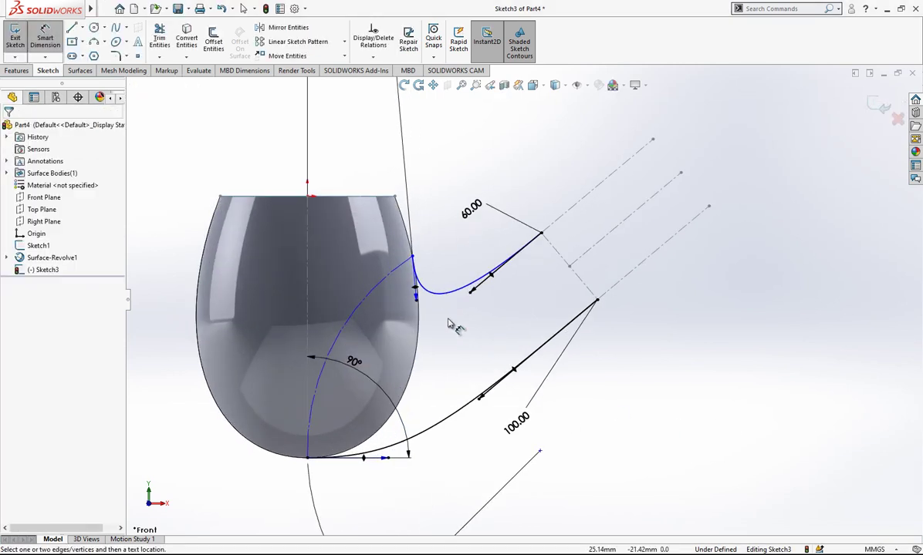
# Dimension the magnitude of the upper spline's tangent handle at the cup as 32 mm
pyautogui.click(416, 300)
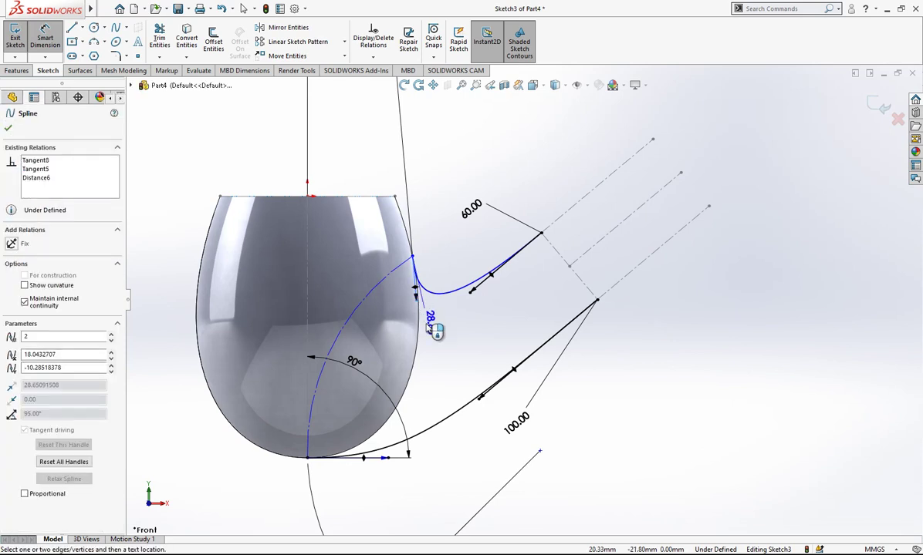
pyautogui.click(448, 347)
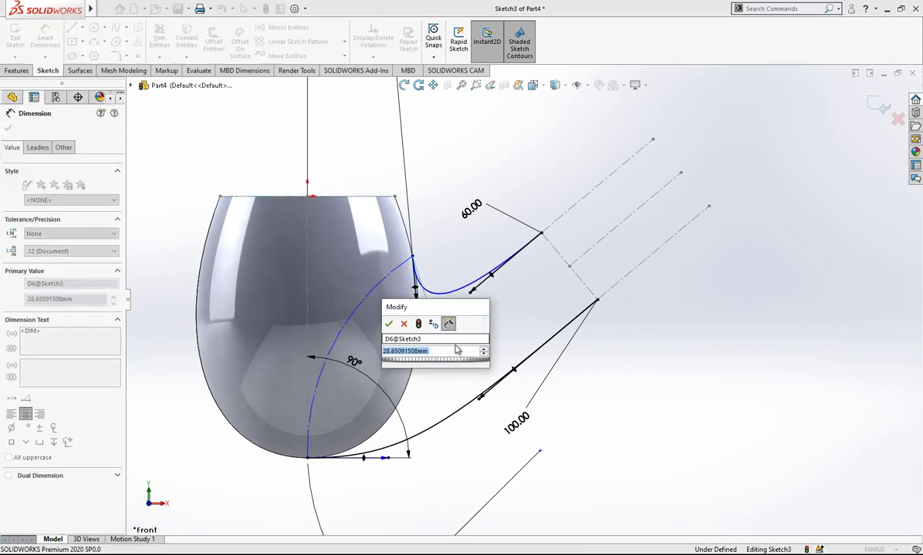
pyautogui.write('32')
pyautogui.press('Return')
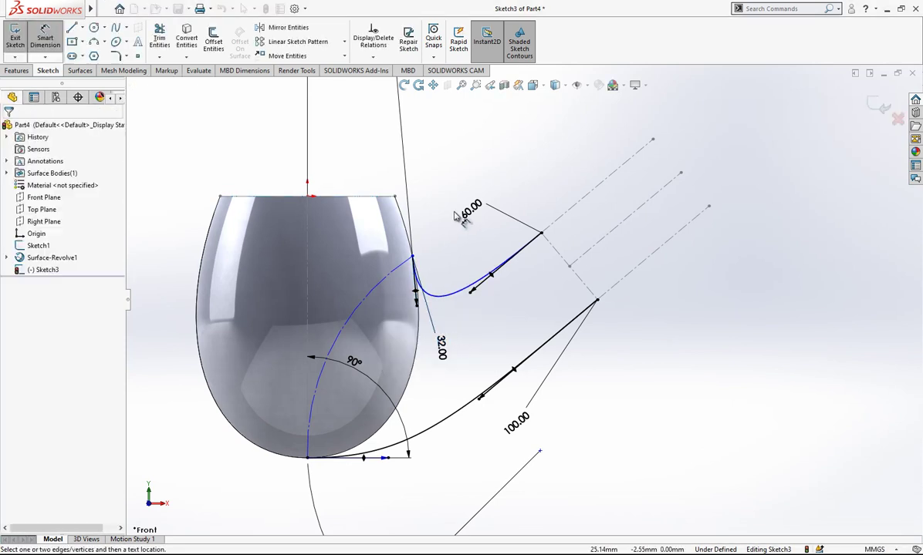
pyautogui.scroll(-1, 475, 201)
pyautogui.press('Escape')
pyautogui.scroll(1, 470, 301)
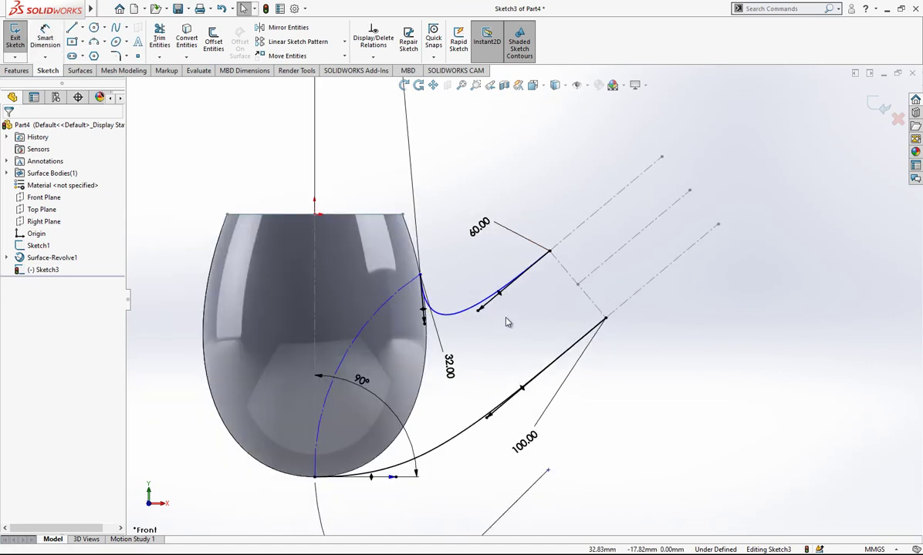
# Move the construction arc's upper endpoint along the cup's edge, and reposition the arc's 40 mm radius dimension beside the arc inside the cup
pyautogui.click(419, 276)
pyautogui.moveTo(418, 278); pyautogui.dragTo(412, 290)
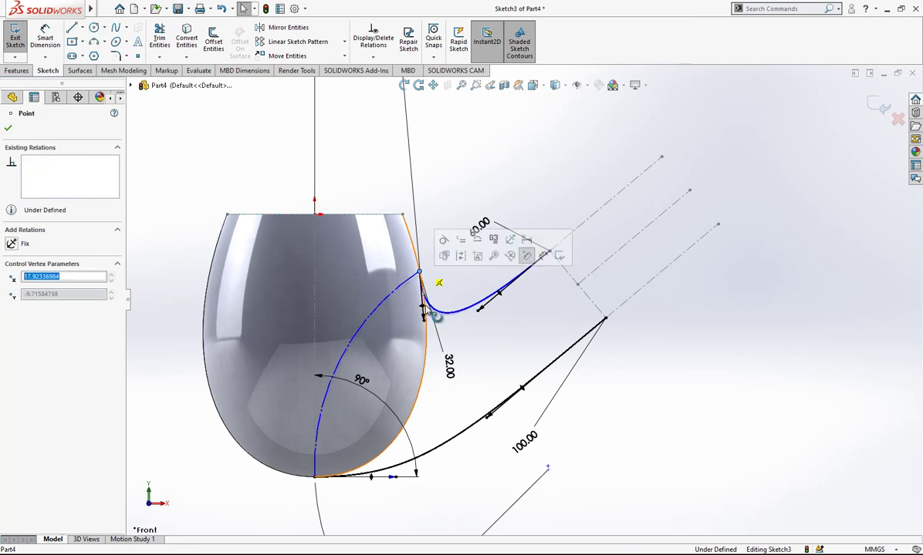
pyautogui.scroll(2, 492, 384)
pyautogui.moveTo(485, 482); pyautogui.dragTo(441, 349)
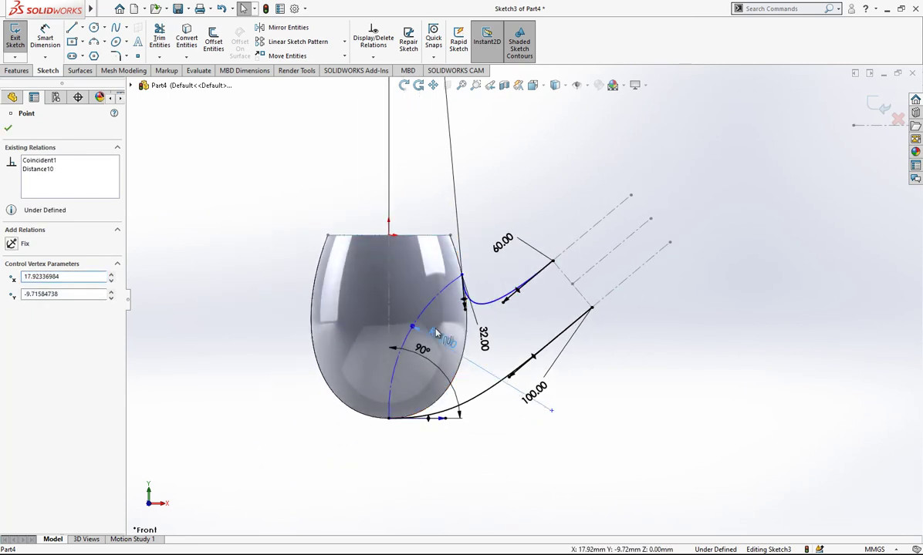
pyautogui.press('Escape')
pyautogui.scroll(-1, 408, 358)
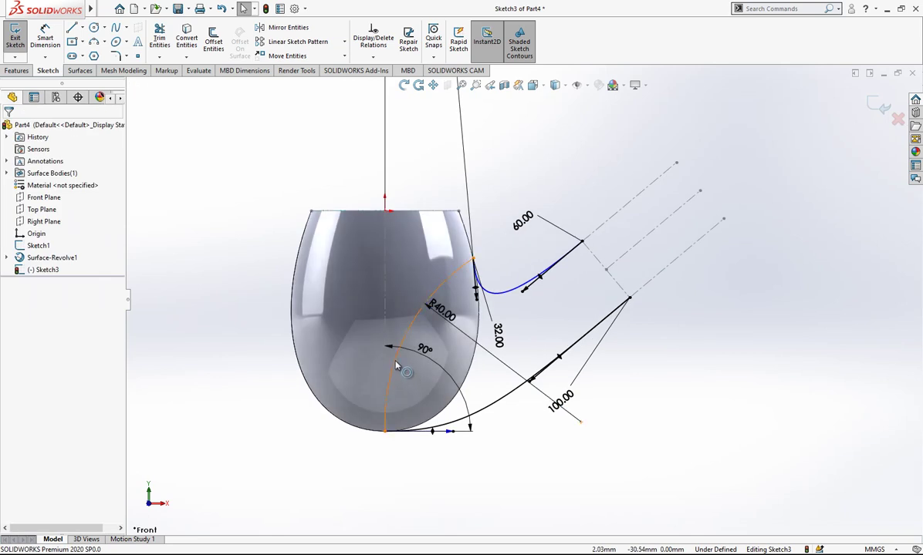
# Make the construction arc tangent to the cup's vertical centerline and finish the sketch
pyautogui.click(391, 366)
pyautogui.keyDown('ctrl'); pyautogui.click(385, 385); pyautogui.keyUp('ctrl')
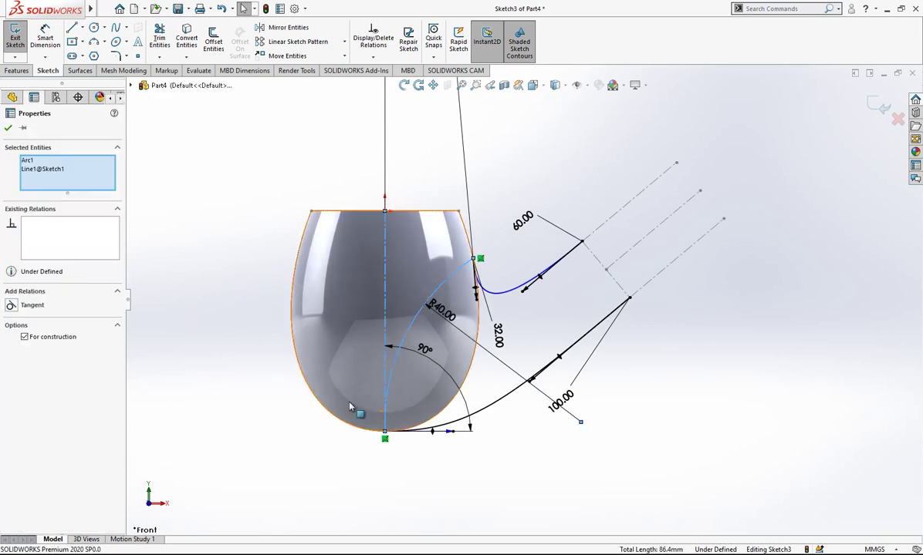
pyautogui.click(31, 305)
pyautogui.press('Escape')
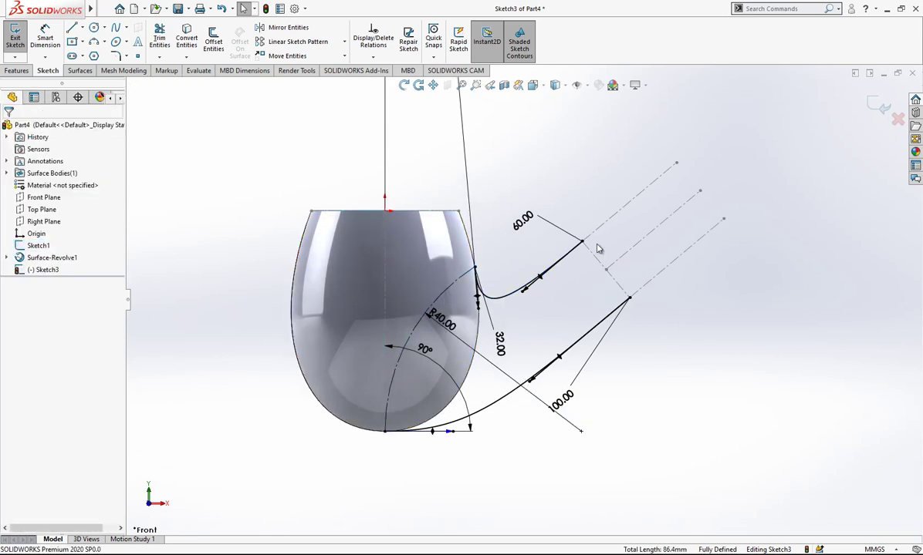
pyautogui.scroll(1, 589, 232)
pyautogui.scroll(-1, 623, 246)
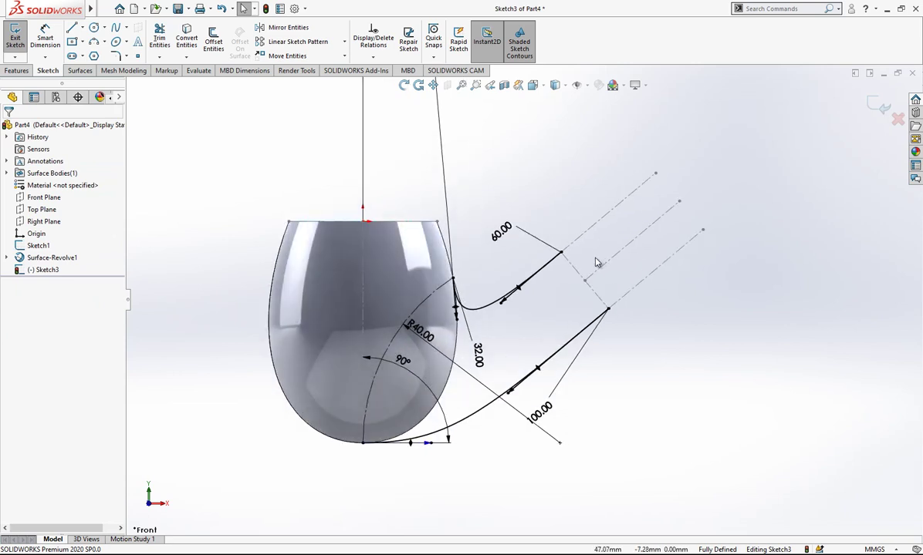
pyautogui.scroll(2, 551, 185)
pyautogui.scroll(-1, 540, 210)
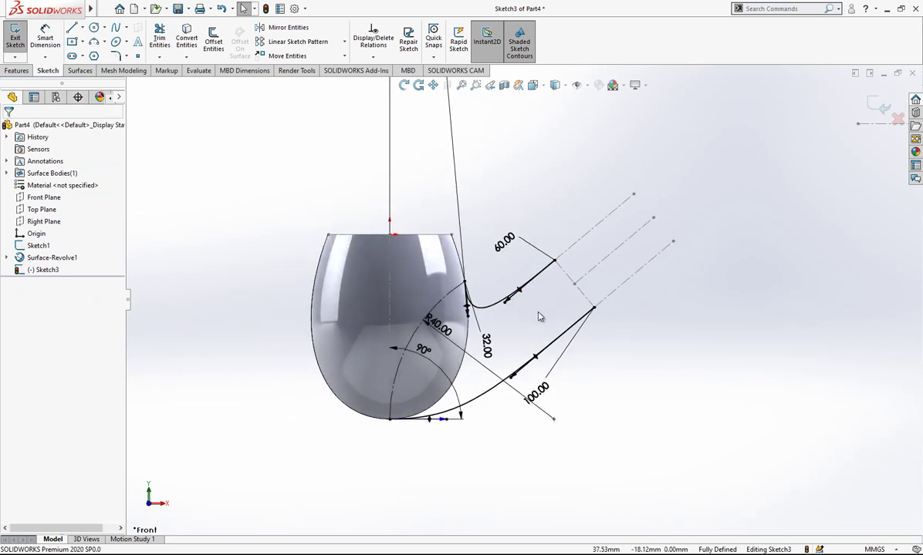
pyautogui.scroll(-1, 534, 312)
pyautogui.click(873, 110)
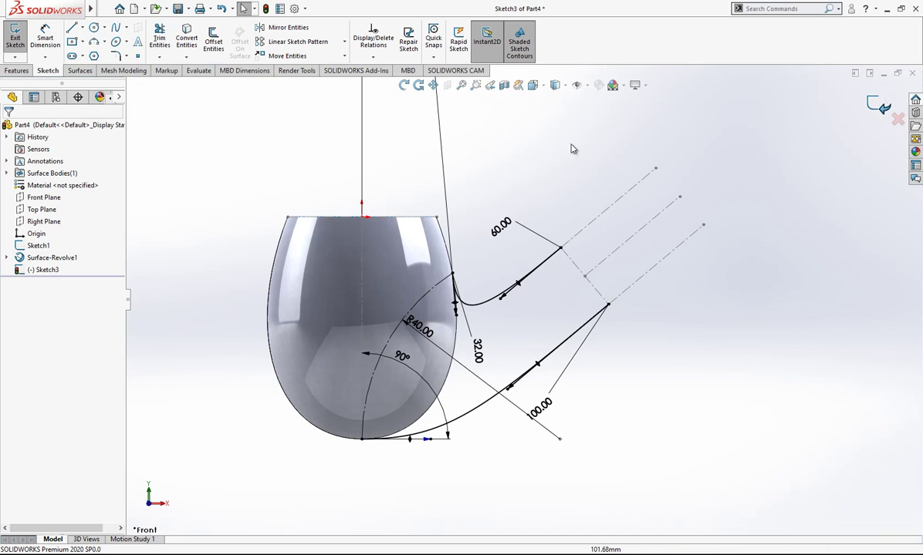
pyautogui.click(237, 208)
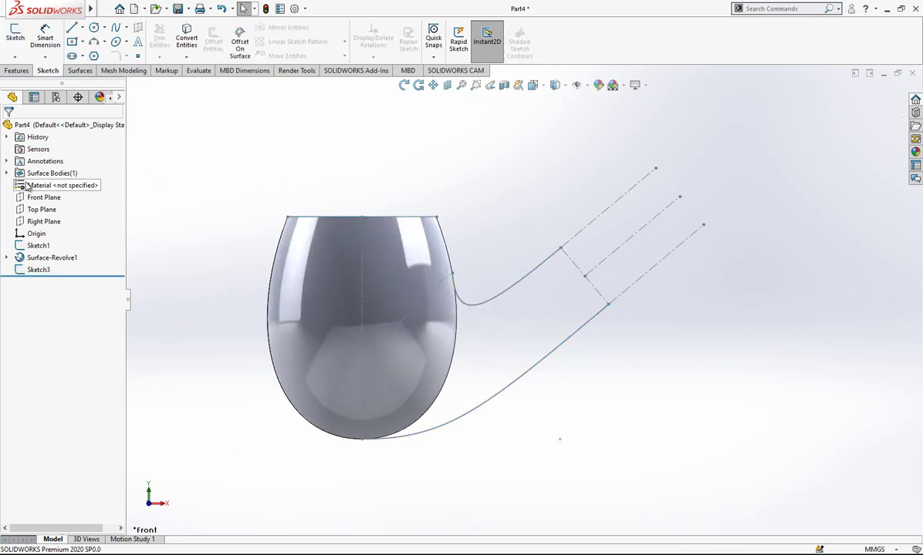
# Start a sketch on the Front Plane, convert the construction arc inside the cup into it, and finish the sketch
pyautogui.click(41, 196)
pyautogui.click(40, 179)
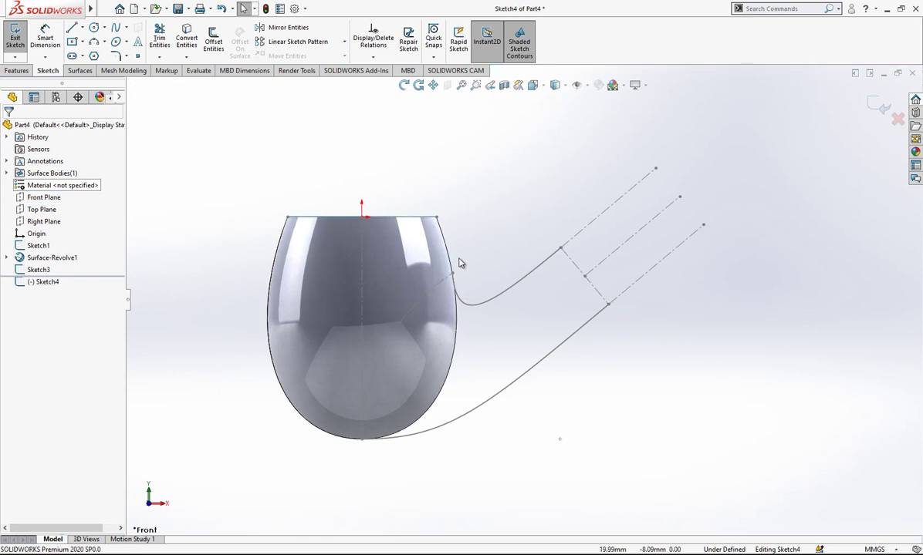
pyautogui.click(438, 287)
pyautogui.click(187, 38)
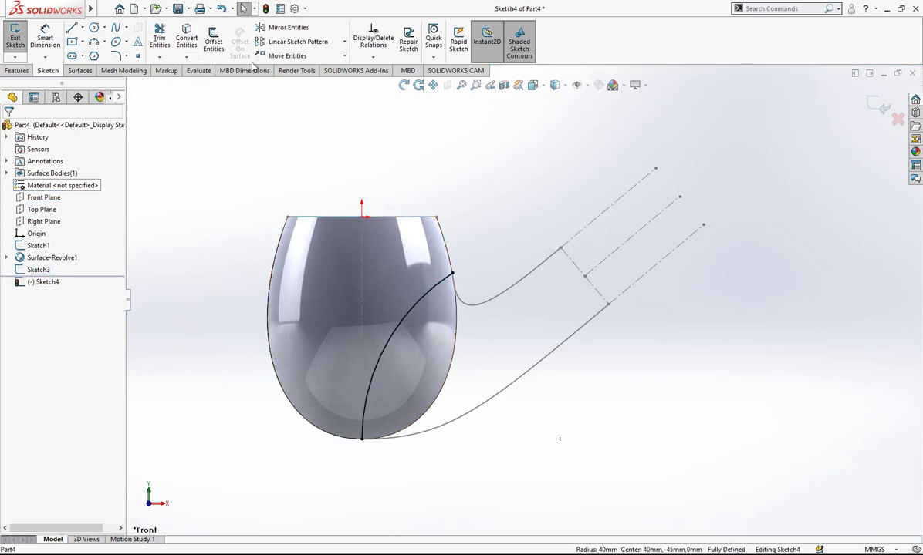
pyautogui.moveTo(504, 209); pyautogui.dragTo(450, 232, button='middle')
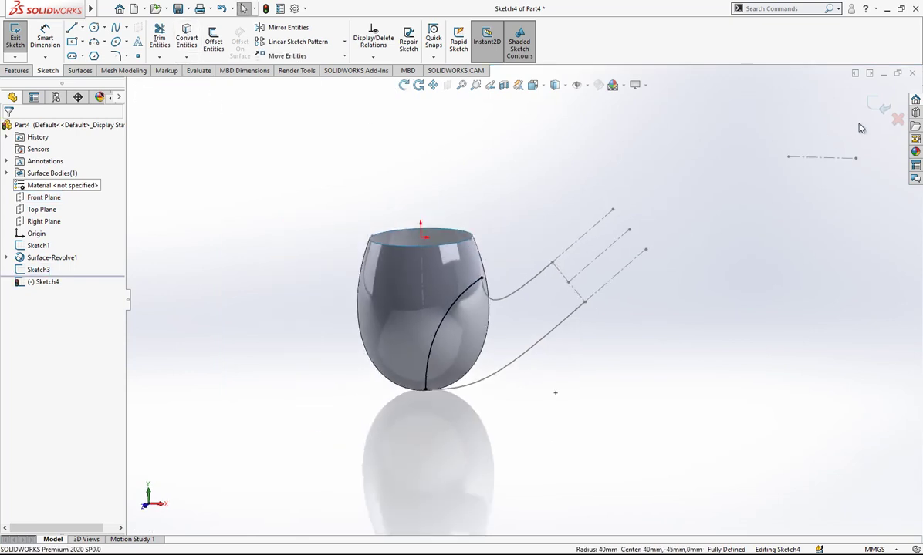
pyautogui.click(878, 102)
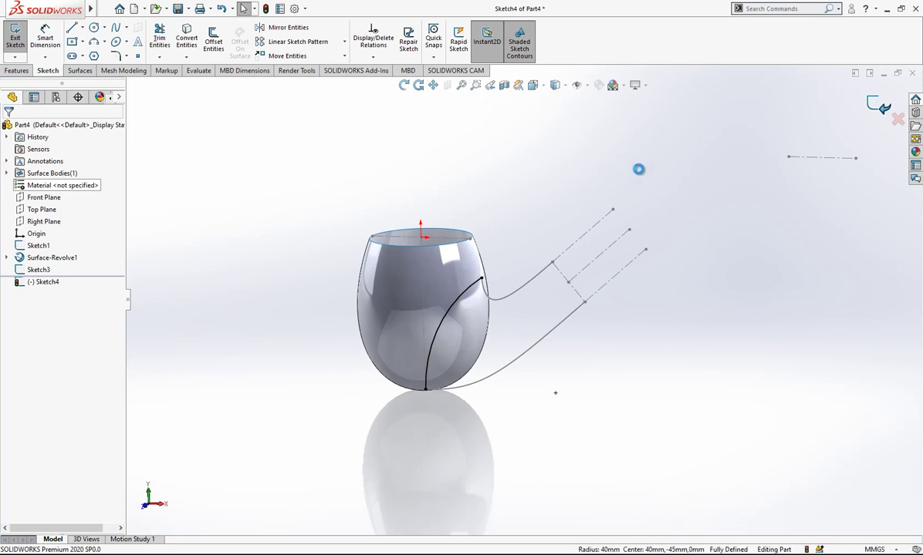
# Trim the revolved surface with the converted arc sketch, removing the lower region on the side facing the splines
pyautogui.click(11, 70)
pyautogui.click(467, 40)
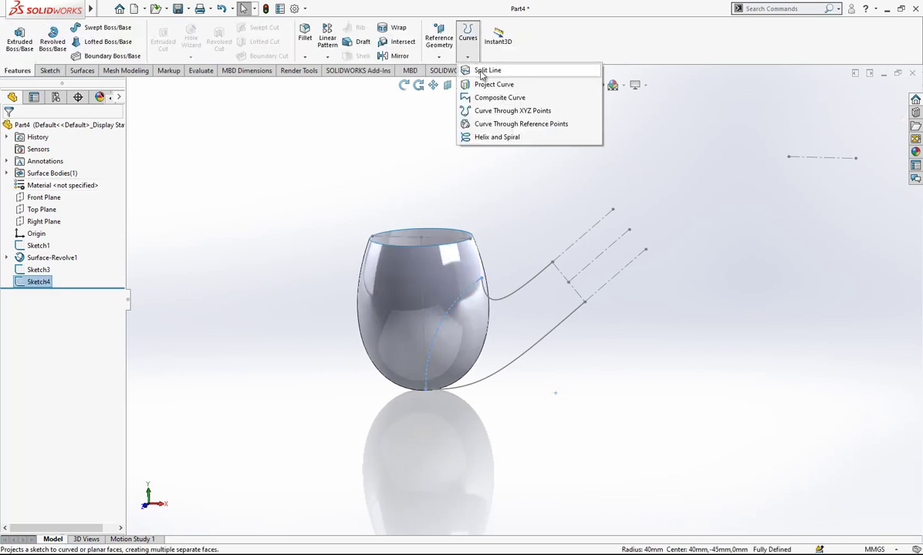
pyautogui.click(85, 71)
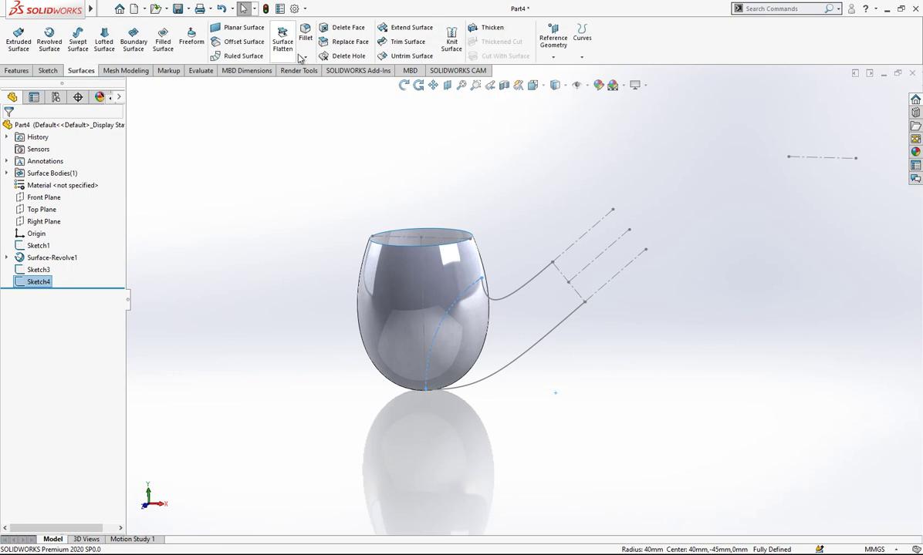
pyautogui.click(385, 44)
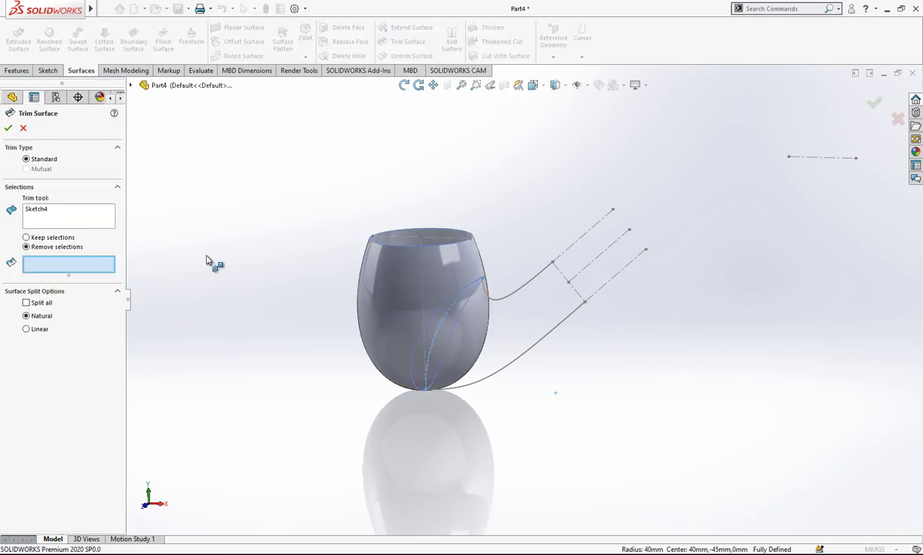
pyautogui.click(68, 211)
pyautogui.click(98, 265)
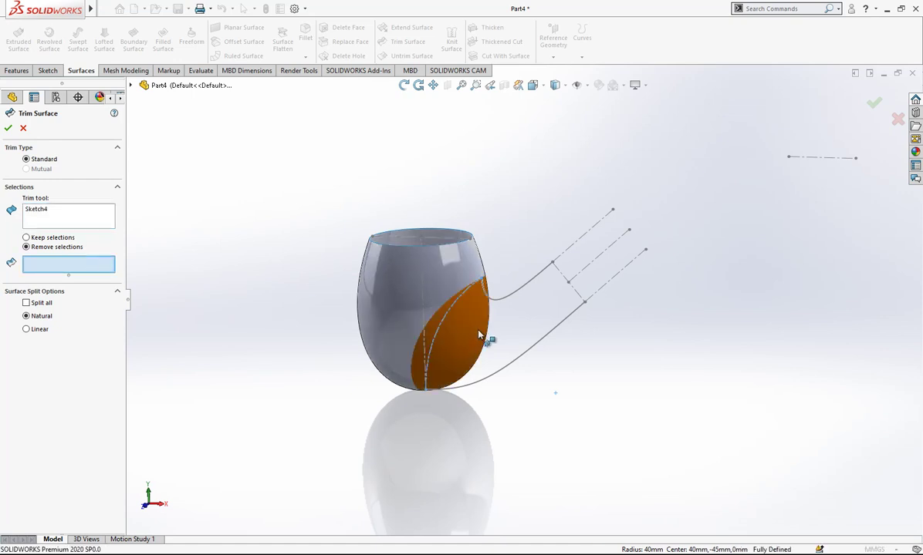
pyautogui.click(451, 311)
pyautogui.press('Return')
# Create a reference plane perpendicular to the middle angled construction line and coincident with its end point nearest the cup
pyautogui.moveTo(530, 271)
pyautogui.mouseDown(button='middle')
pyautogui.moveTo(559, 202)
pyautogui.moveTo(530, 243)
pyautogui.moveTo(540, 242)
pyautogui.moveTo(516, 240)
pyautogui.moveTo(571, 204)
pyautogui.moveTo(498, 176)
pyautogui.mouseUp(button='middle')
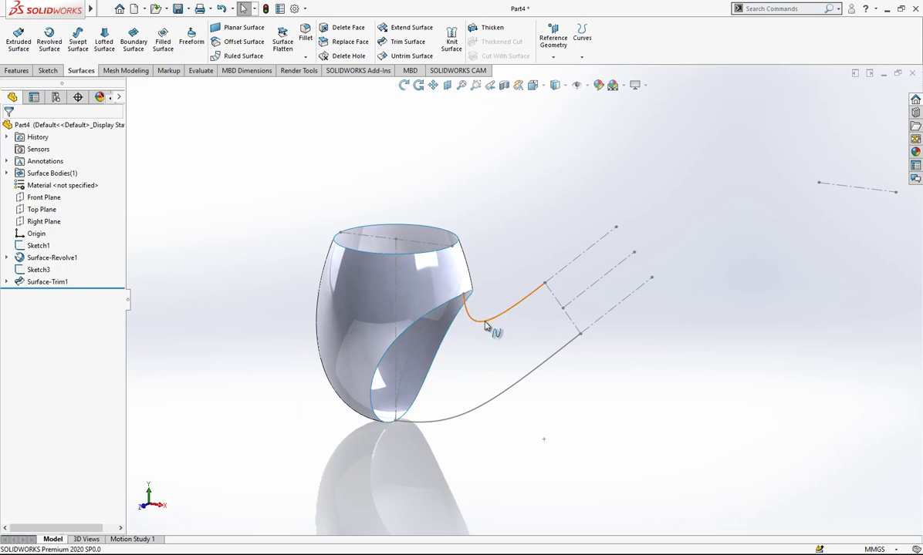
pyautogui.moveTo(506, 339); pyautogui.dragTo(522, 338, button='middle')
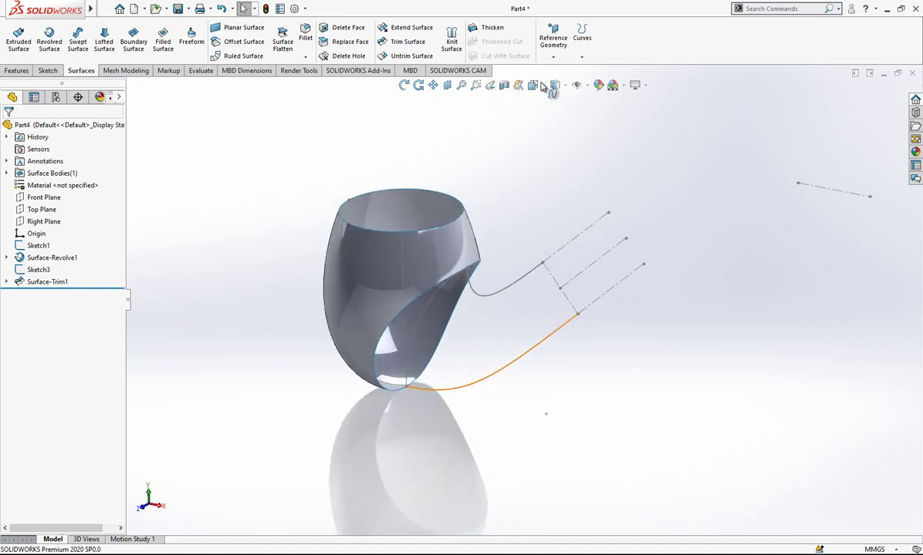
pyautogui.click(553, 38)
pyautogui.click(560, 71)
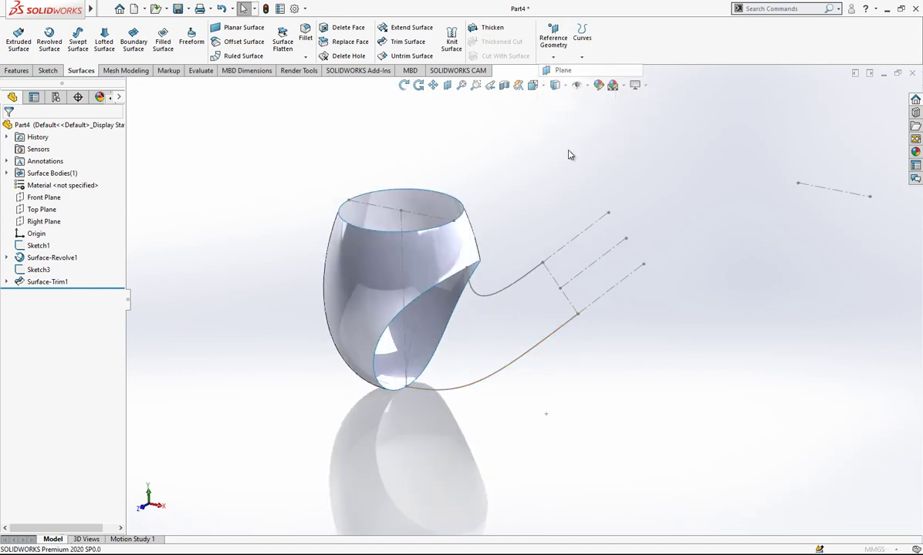
pyautogui.click(572, 278)
pyautogui.click(561, 288)
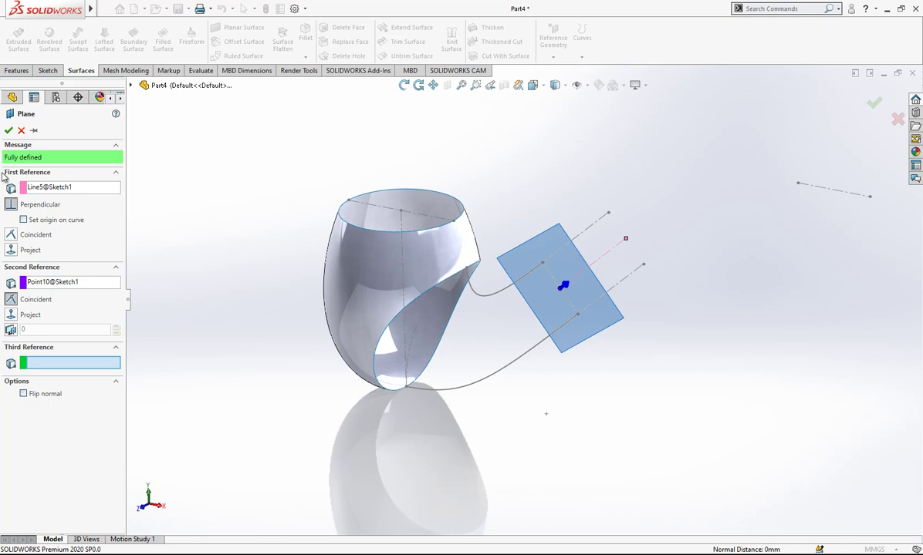
pyautogui.click(8, 130)
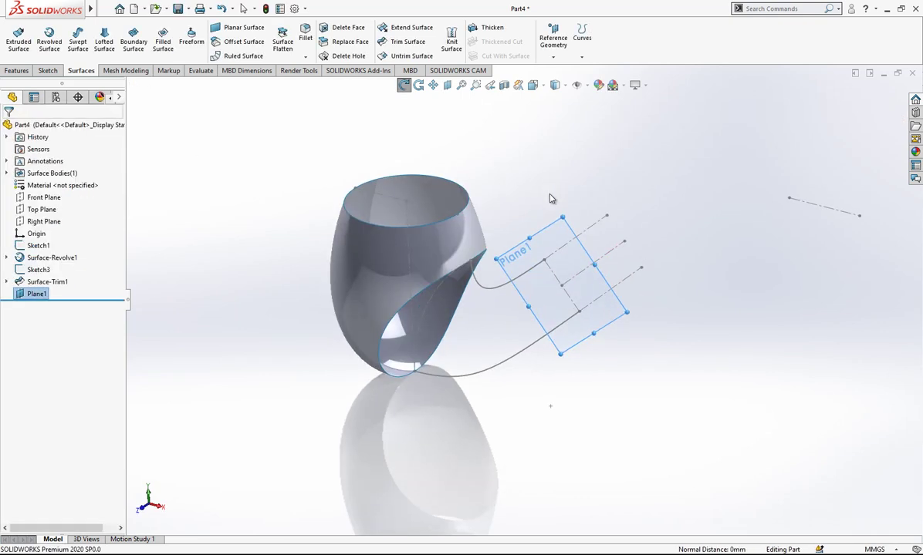
# Sketch a circle on the new plane, centred on the middle construction line's end and reaching the spline ends, and hide the plane
pyautogui.scroll(-2, 533, 242)
pyautogui.click(533, 242)
pyautogui.click(559, 187)
pyautogui.press('c')
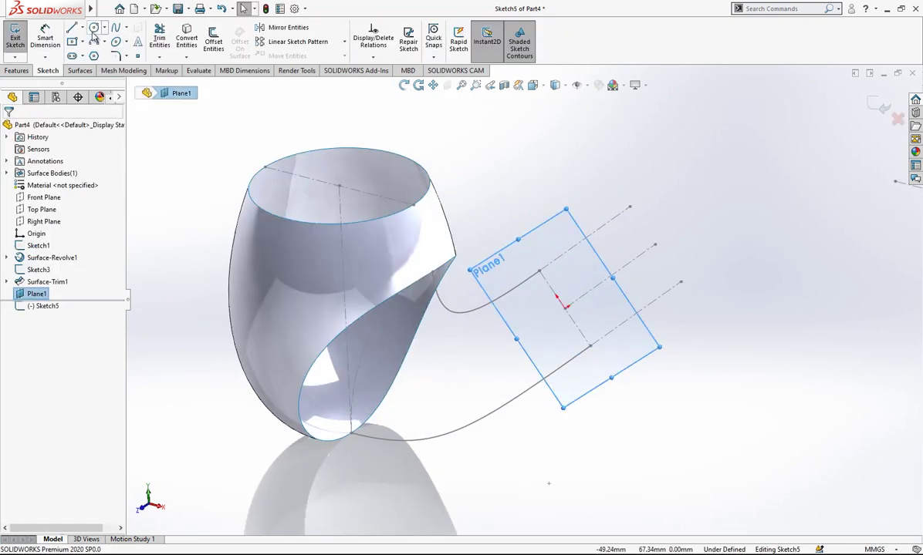
pyautogui.moveTo(564, 308)
pyautogui.mouseDown()
pyautogui.moveTo(546, 275)
pyautogui.moveTo(572, 289)
pyautogui.mouseUp()
pyautogui.press('Escape')
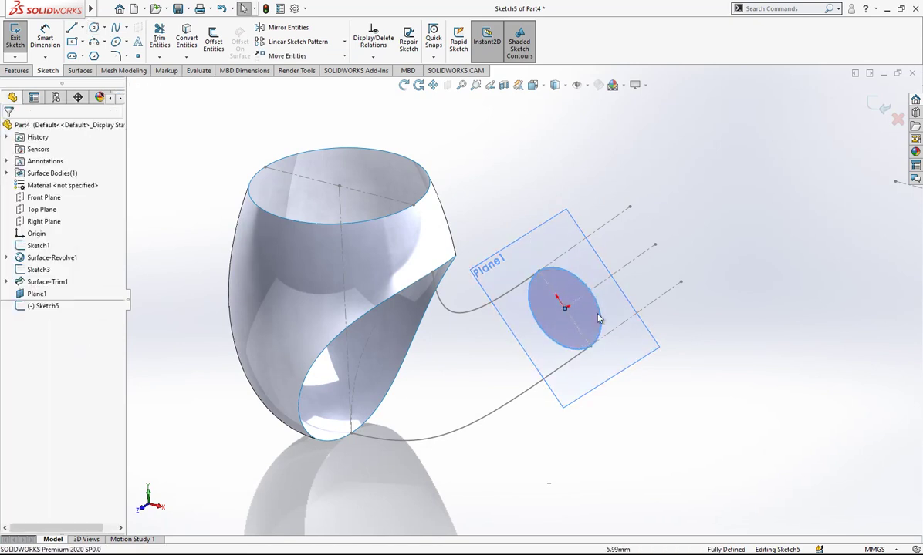
pyautogui.moveTo(591, 350); pyautogui.dragTo(538, 299, button='middle')
pyautogui.scroll(1, 538, 306)
pyautogui.scroll(2, 537, 298)
pyautogui.hotkey('ctrl', 'b')
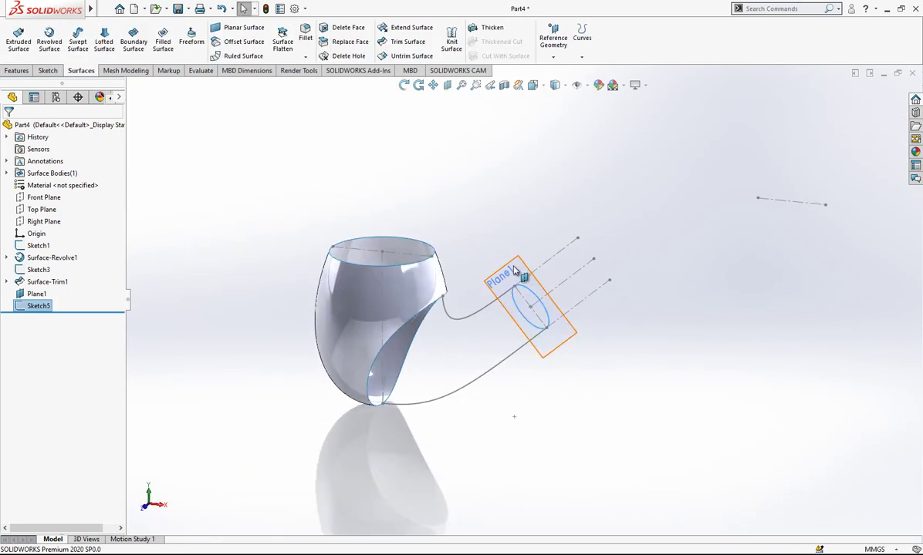
pyautogui.click(527, 259)
pyautogui.click(575, 236)
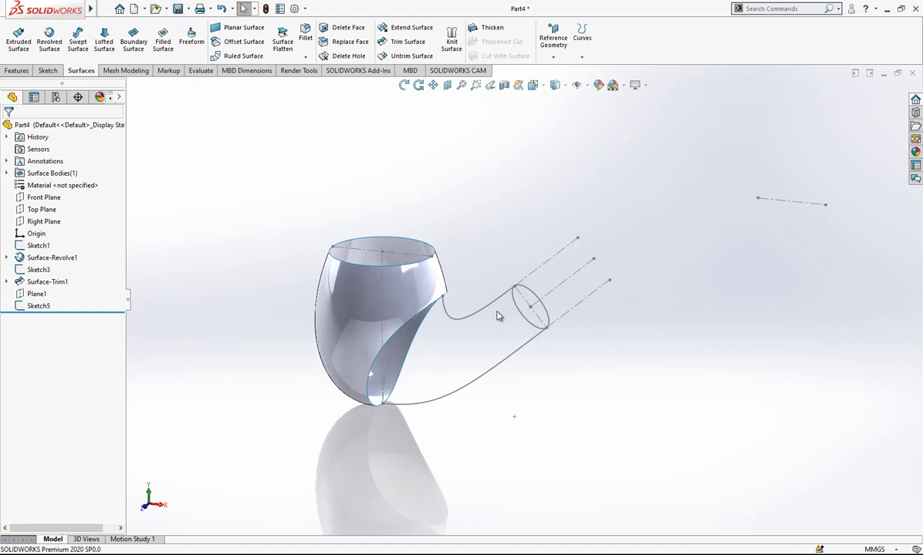
# Start a lofted surface with the closed loop of trimmed cup edges and the circle sketch as its profiles
pyautogui.scroll(-1, 481, 313)
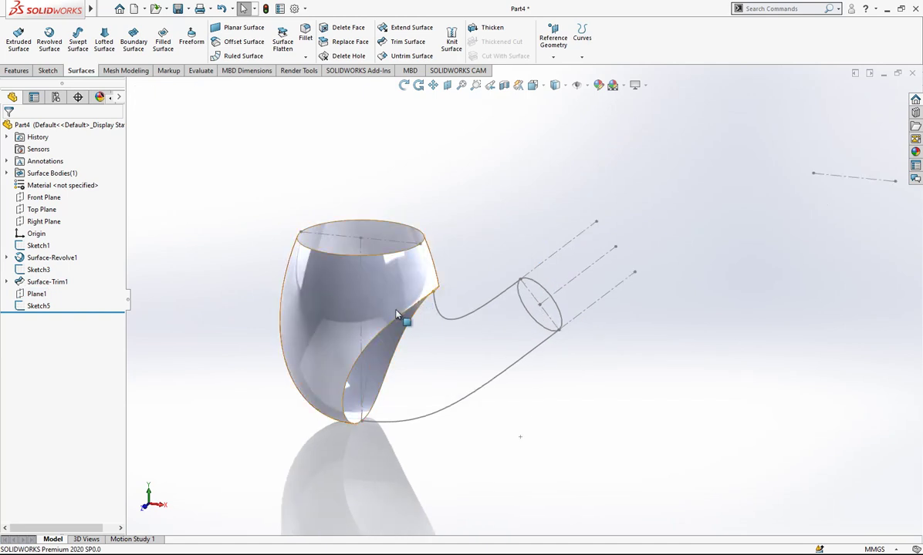
pyautogui.click(106, 40)
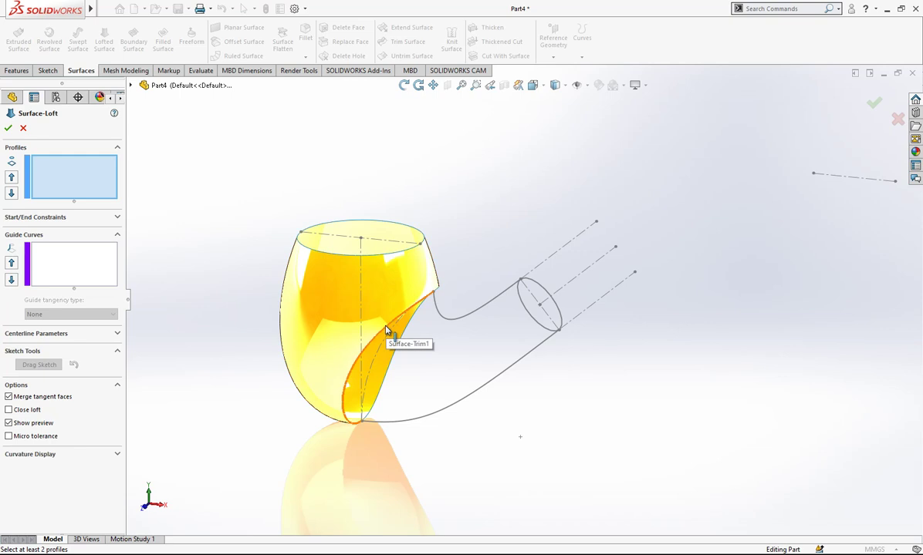
pyautogui.rightClick(76, 167)
pyautogui.click(114, 185)
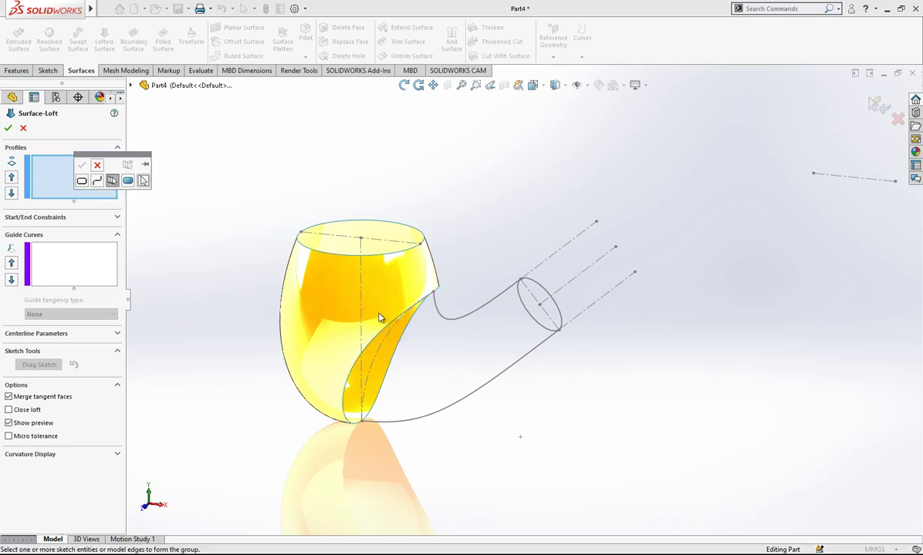
pyautogui.click(379, 340)
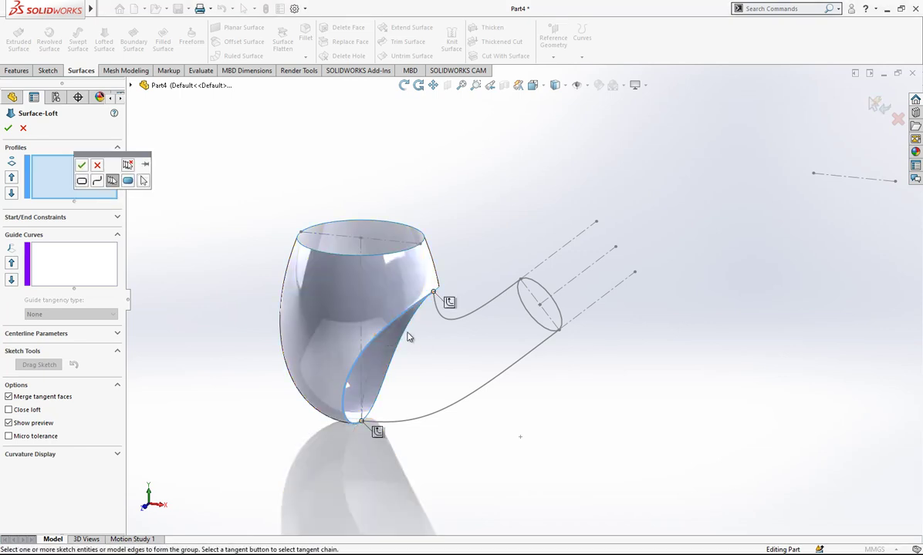
pyautogui.click(80, 167)
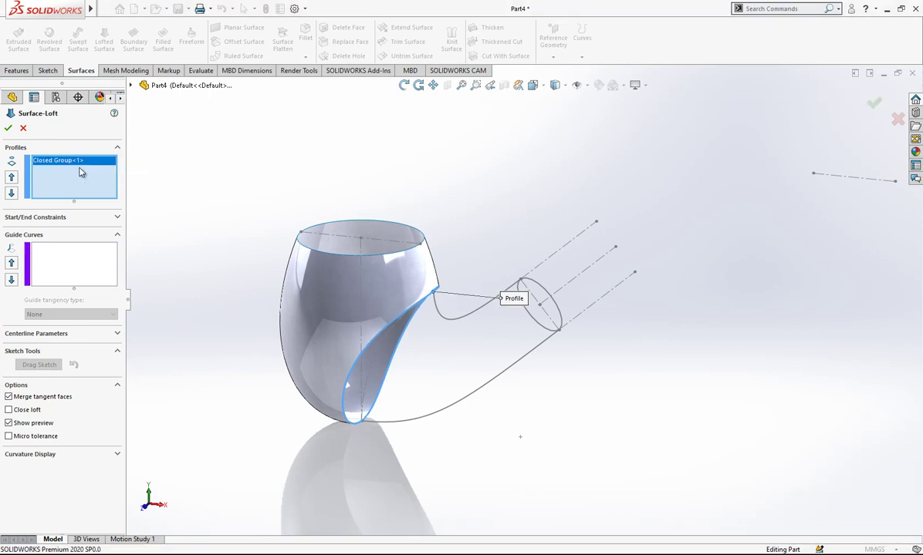
pyautogui.click(534, 323)
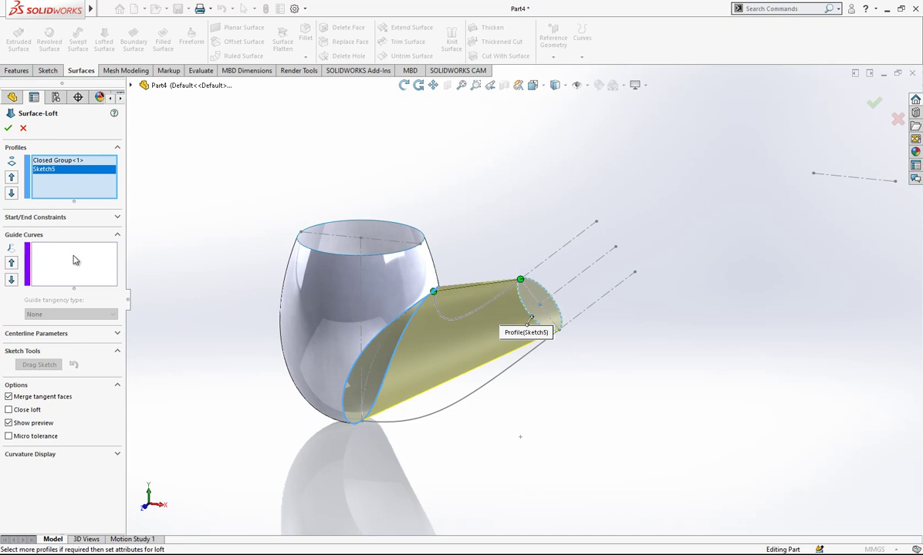
# Add the upper and lower splines as separate open-group guide curves for the loft, and select the trimmed-edge profile
pyautogui.click(75, 252)
pyautogui.click(488, 310)
pyautogui.click(516, 340)
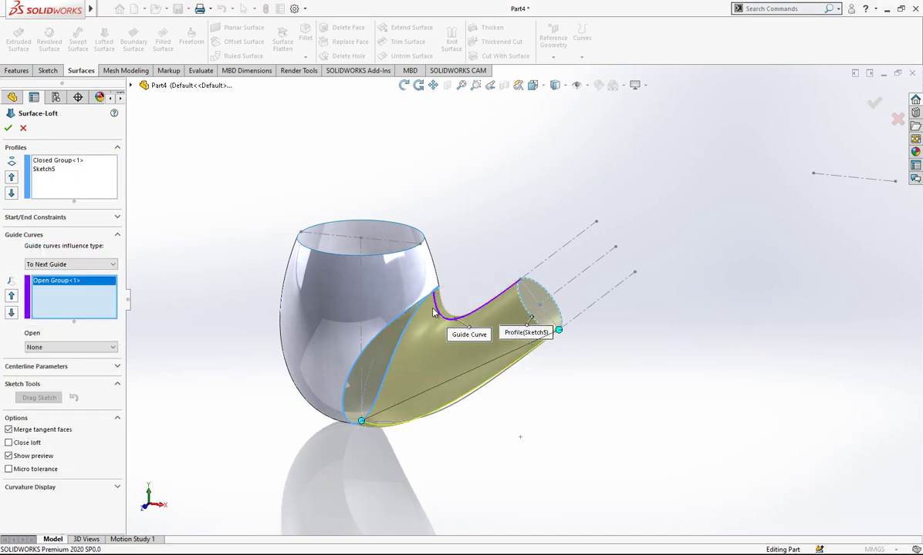
pyautogui.click(473, 394)
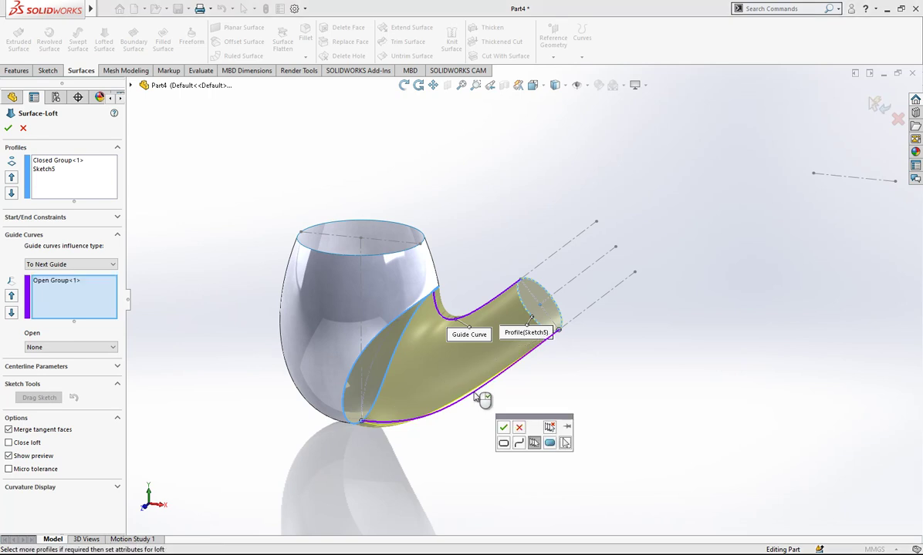
pyautogui.click(502, 425)
pyautogui.moveTo(482, 362)
pyautogui.mouseDown(button='middle')
pyautogui.moveTo(397, 332)
pyautogui.moveTo(404, 374)
pyautogui.moveTo(499, 362)
pyautogui.moveTo(478, 361)
pyautogui.mouseUp(button='middle')
pyautogui.click(44, 164)
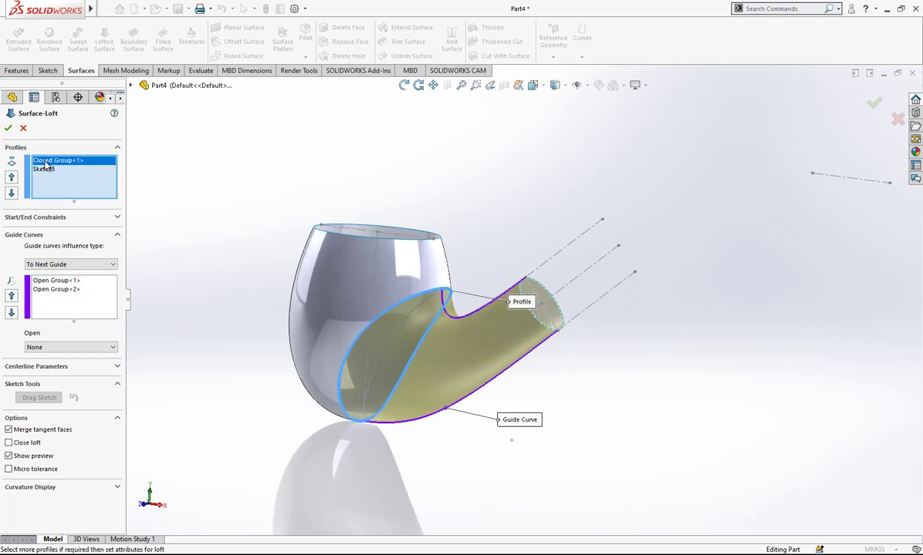
# Set the loft's start constraint to Tangency To Face and its end constraint to Normal To Profile, and complete the surface loft
pyautogui.click(46, 169)
pyautogui.click(66, 217)
pyautogui.click(68, 267)
pyautogui.click(71, 293)
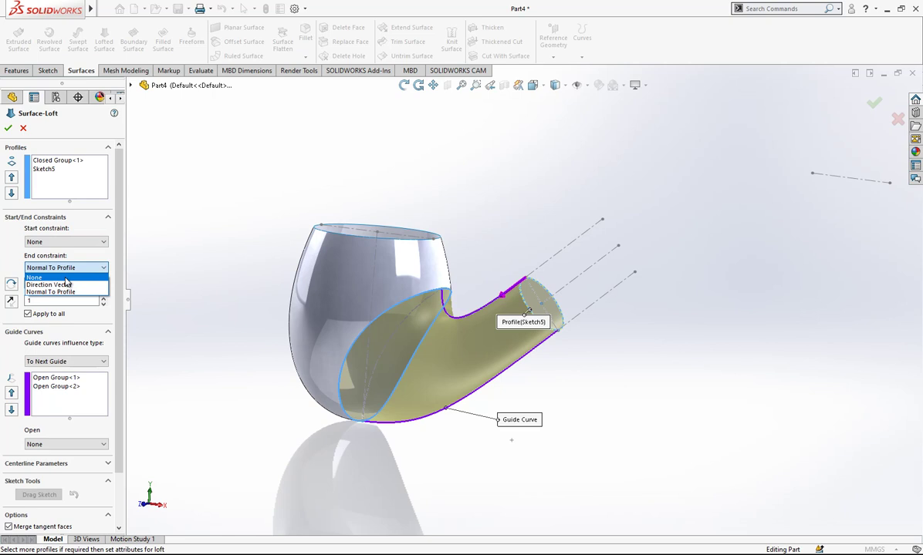
pyautogui.click(65, 242)
pyautogui.click(66, 242)
pyautogui.click(50, 263)
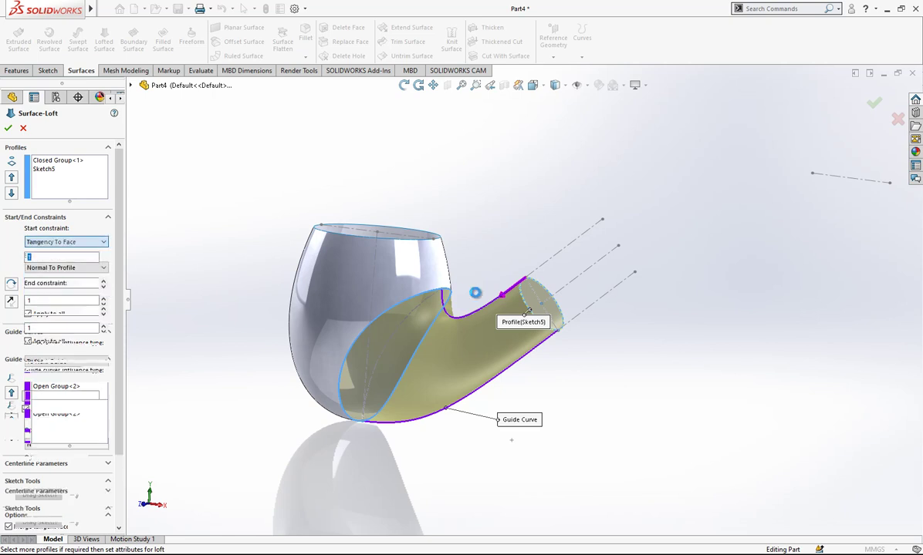
pyautogui.scroll(-1, 452, 307)
pyautogui.moveTo(451, 307); pyautogui.dragTo(449, 332, button='middle')
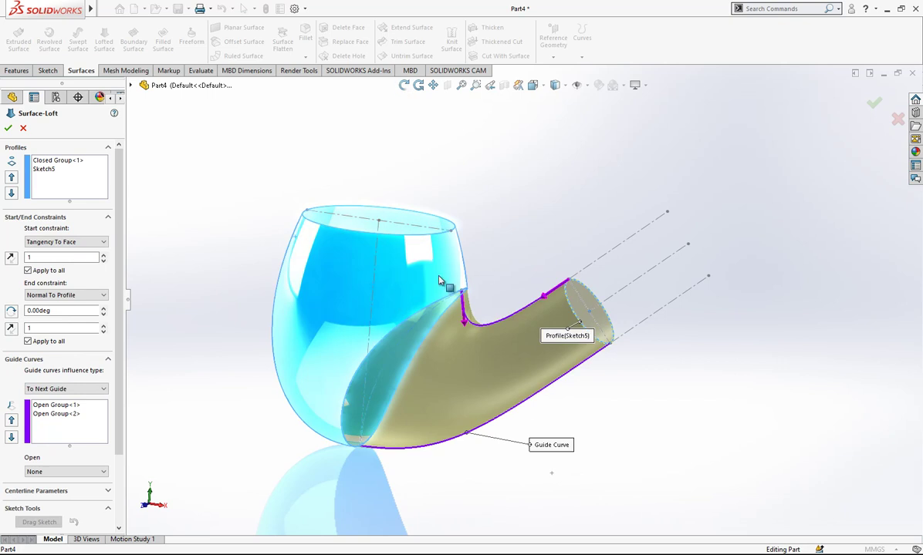
pyautogui.moveTo(367, 315); pyautogui.dragTo(456, 392, button='middle')
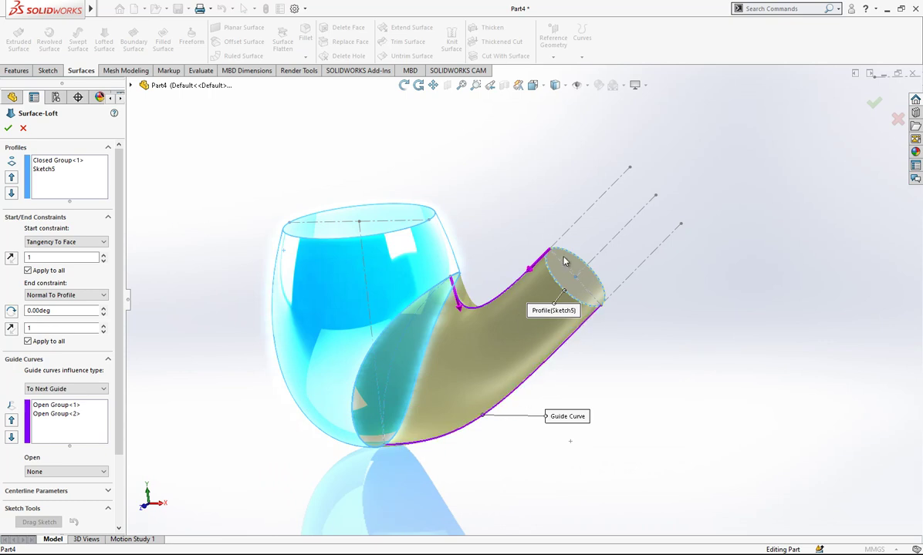
pyautogui.moveTo(586, 264); pyautogui.dragTo(561, 274, button='middle')
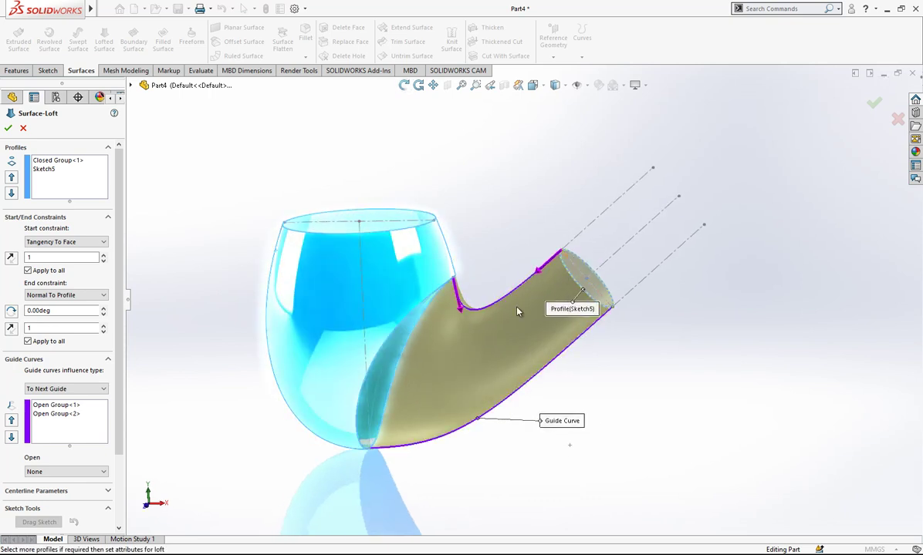
pyautogui.click(7, 129)
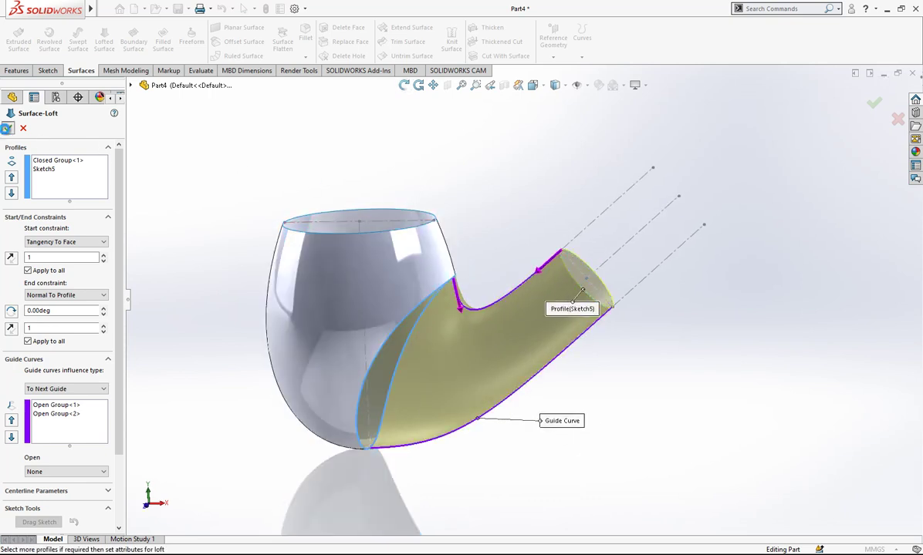
# Create a reference plane perpendicular to the Front Plane and coincident with the middle angled construction line
pyautogui.scroll(1, 550, 251)
pyautogui.moveTo(557, 281); pyautogui.dragTo(522, 256, button='middle')
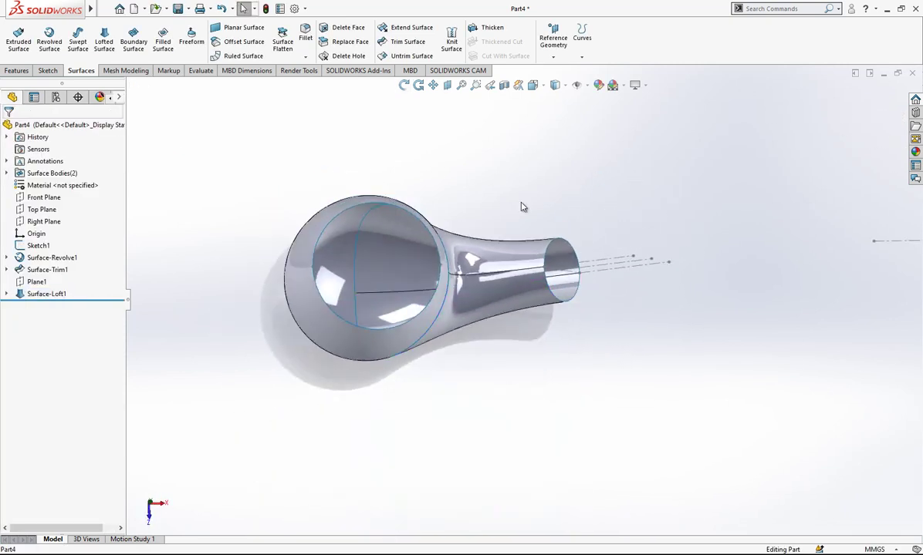
pyautogui.click(534, 86)
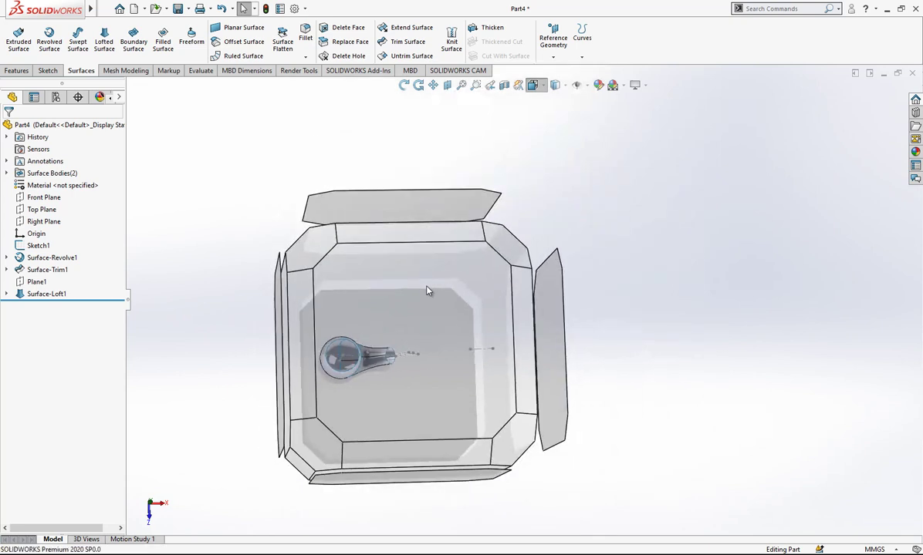
pyautogui.click(426, 284)
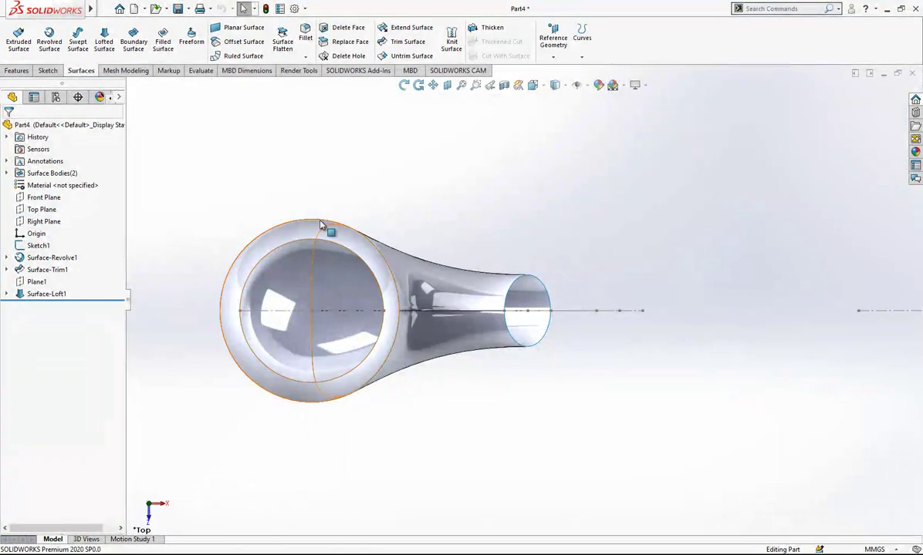
pyautogui.moveTo(579, 300); pyautogui.dragTo(432, 316, button='middle')
pyautogui.click(43, 197)
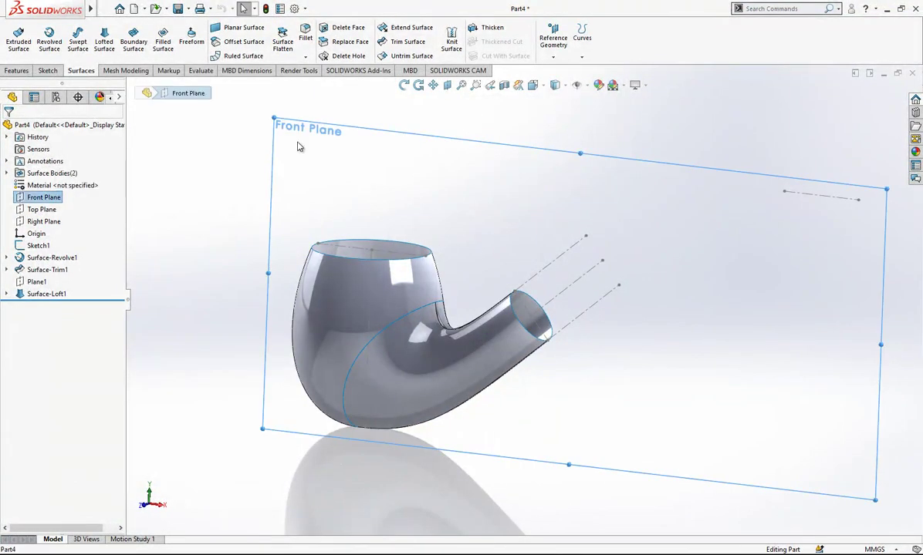
pyautogui.click(551, 58)
pyautogui.click(562, 68)
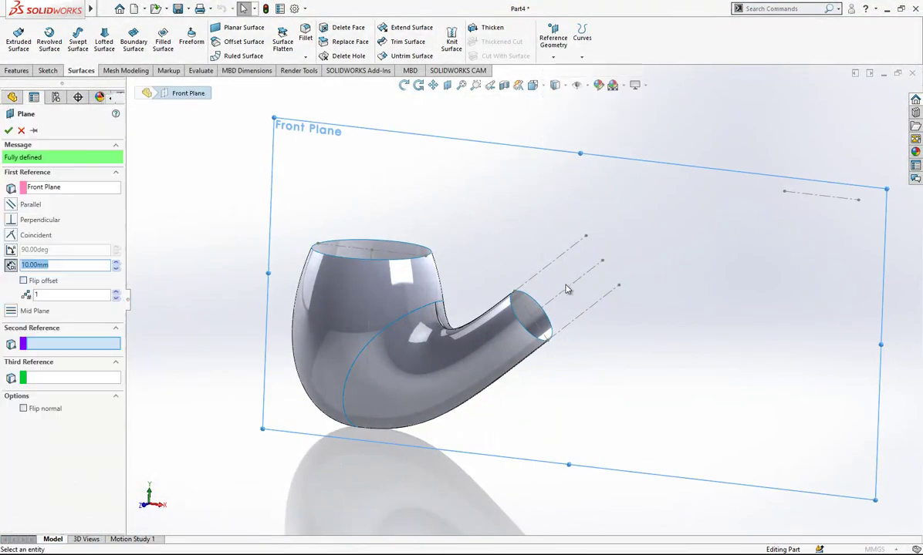
pyautogui.click(568, 289)
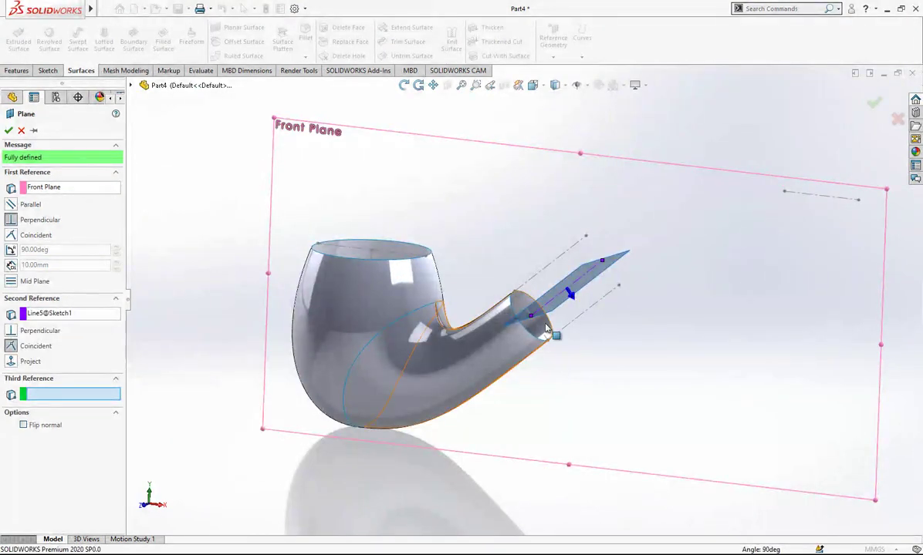
pyautogui.scroll(-2, 471, 354)
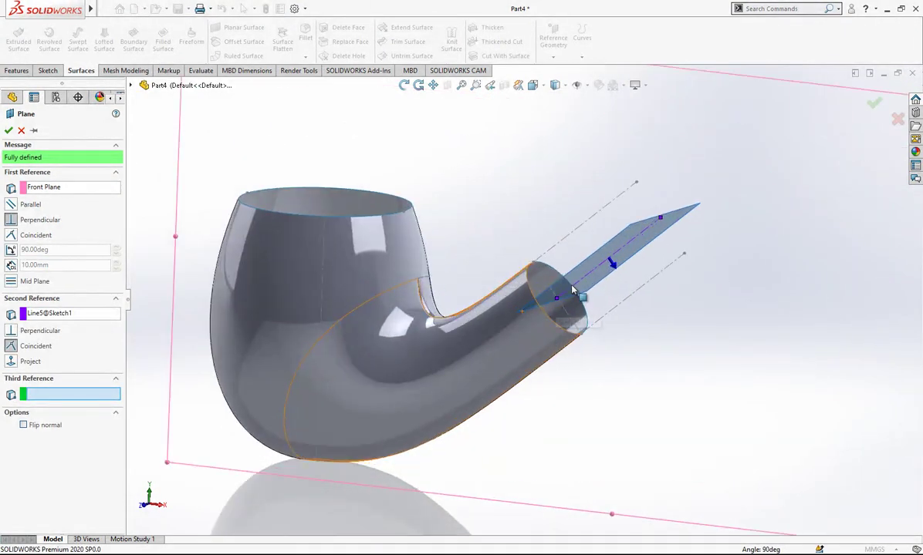
pyautogui.click(15, 129)
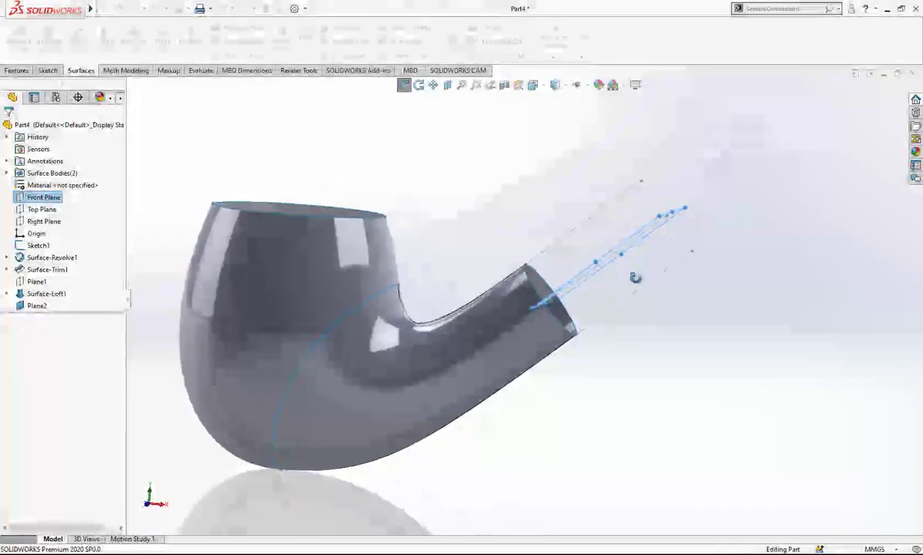
# Split the lofted branch face with an intersection split line using the new plane, and hide the plane
pyautogui.click(584, 56)
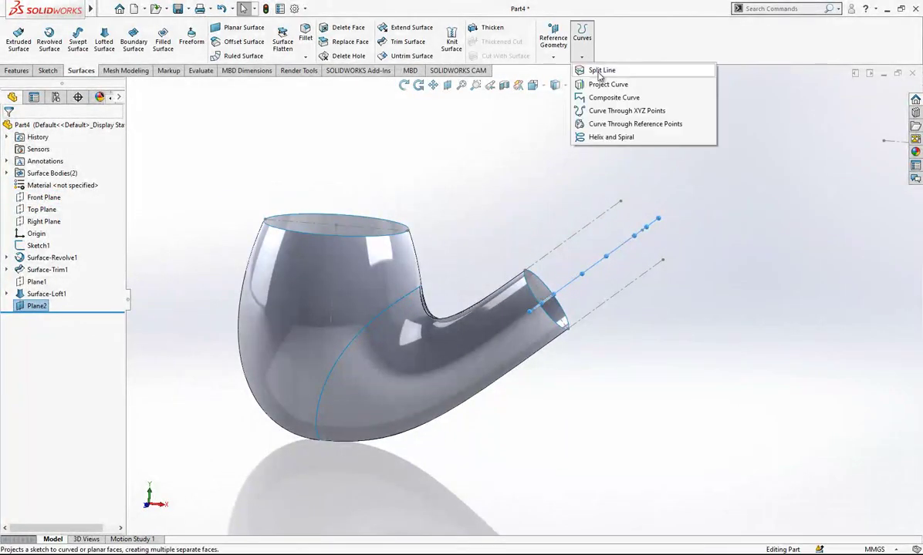
pyautogui.click(601, 68)
pyautogui.click(466, 323)
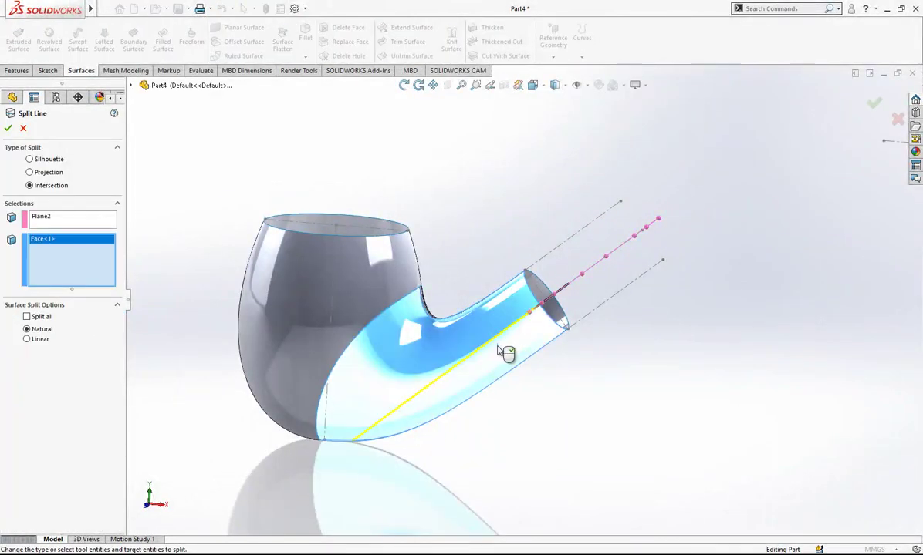
pyautogui.click(8, 128)
pyautogui.moveTo(494, 339); pyautogui.dragTo(532, 326, button='middle')
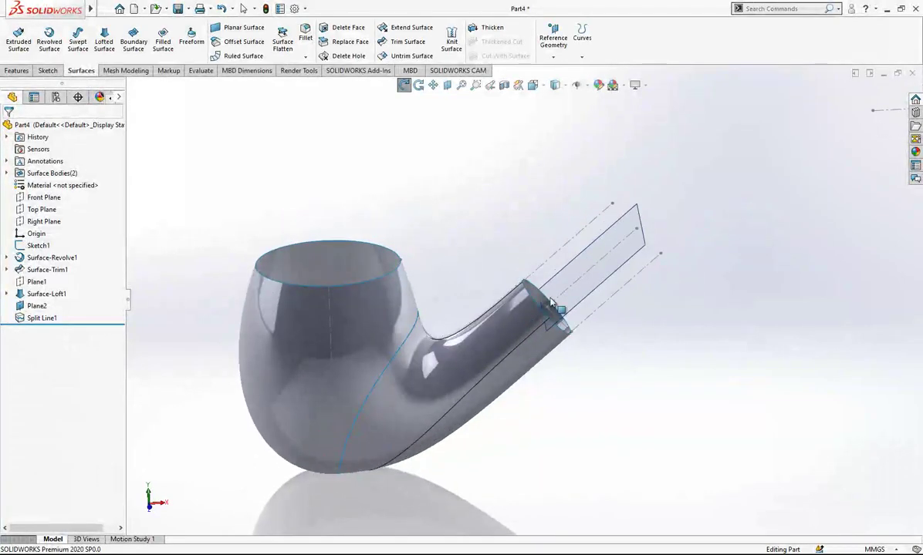
pyautogui.click(628, 224)
pyautogui.click(691, 192)
# Switch to the front view and open the layout sketch for editing
pyautogui.scroll(1, 660, 262)
pyautogui.moveTo(661, 265); pyautogui.dragTo(567, 299, button='middle')
pyautogui.scroll(2, 569, 299)
pyautogui.scroll(-2, 655, 260)
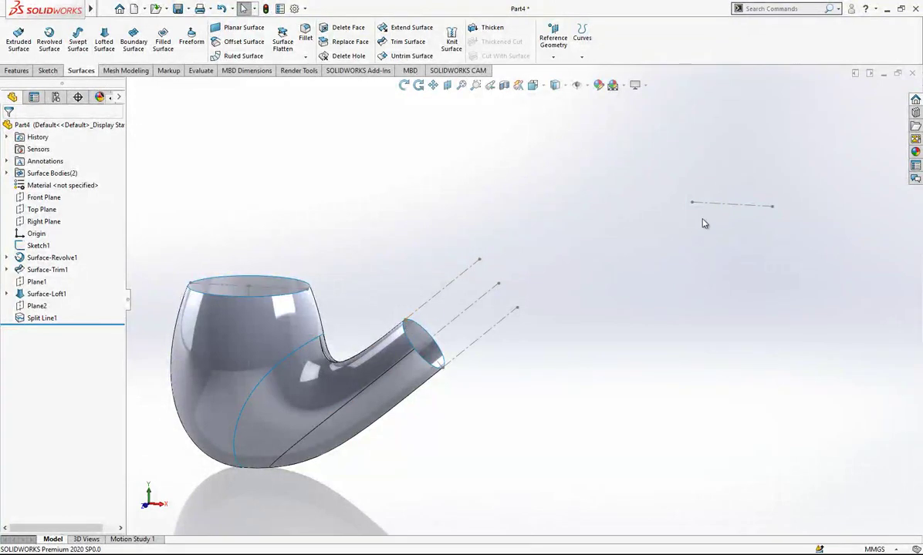
pyautogui.moveTo(562, 299)
pyautogui.mouseDown(button='middle')
pyautogui.moveTo(478, 342)
pyautogui.moveTo(462, 309)
pyautogui.moveTo(491, 257)
pyautogui.moveTo(617, 264)
pyautogui.mouseUp(button='middle')
pyautogui.click(542, 86)
pyautogui.click(325, 336)
pyautogui.click(513, 254)
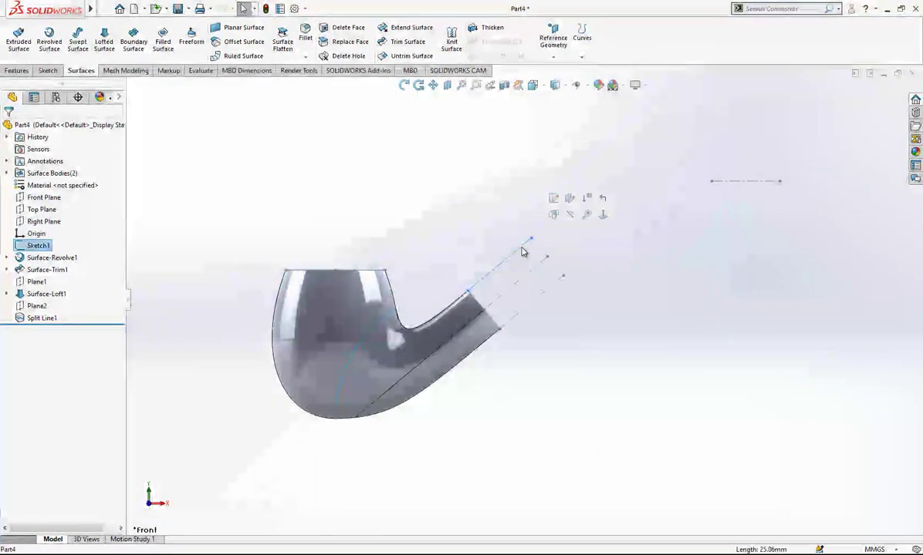
pyautogui.click(549, 205)
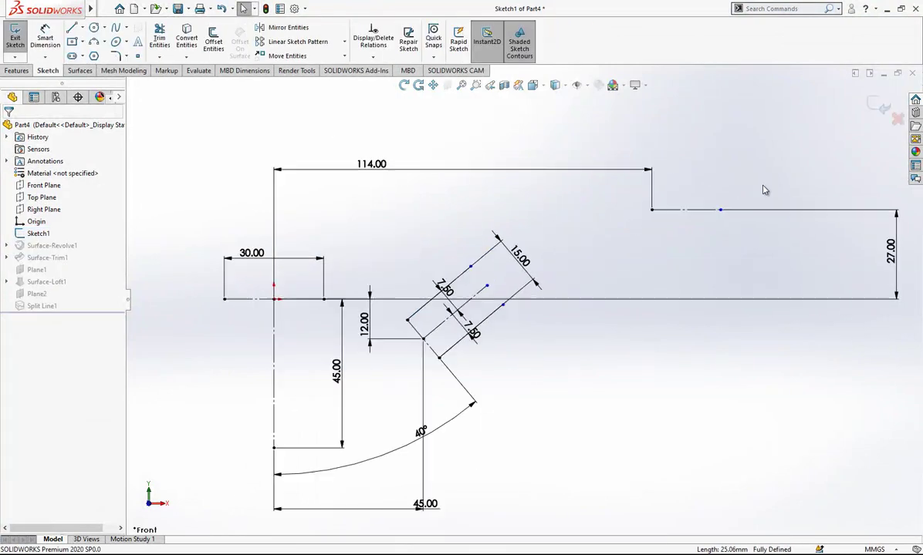
# Offset the far horizontal construction line by 2.75 mm in both directions, with dimensions added
pyautogui.scroll(-3, 658, 211)
pyautogui.click(213, 40)
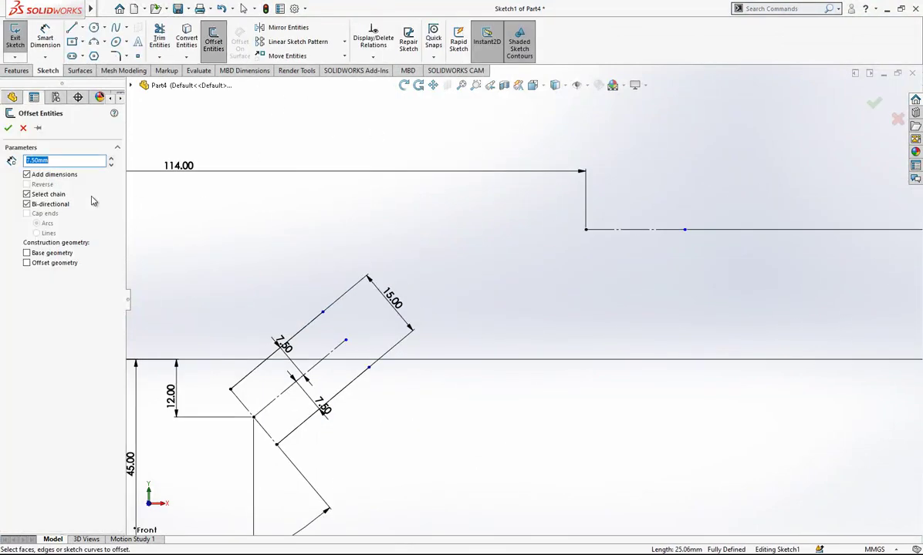
pyautogui.write('5')
pyautogui.click(672, 231)
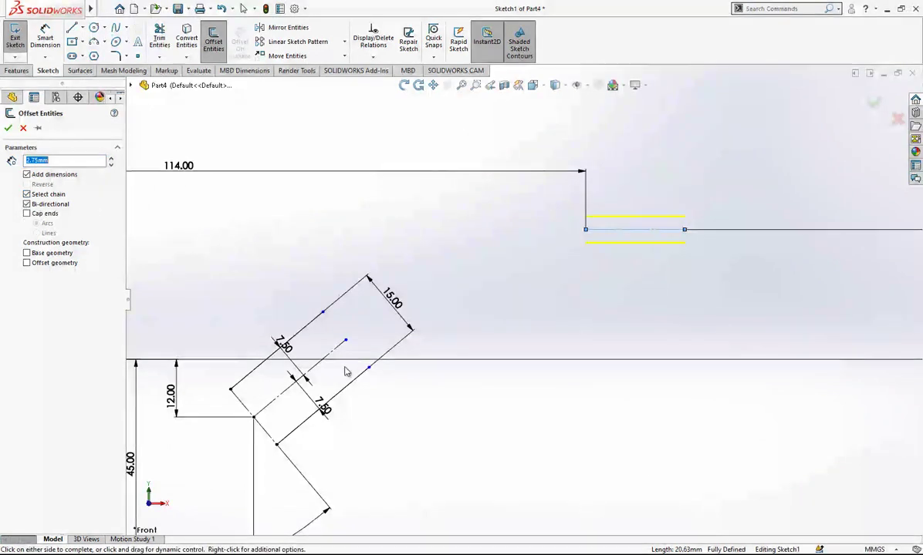
pyautogui.click(776, 284)
# Convert both offset lines to construction geometry and exit the layout sketch
pyautogui.scroll(1, 662, 217)
pyautogui.scroll(-2, 665, 220)
pyautogui.click(634, 239)
pyautogui.click(680, 208)
pyautogui.click(633, 272)
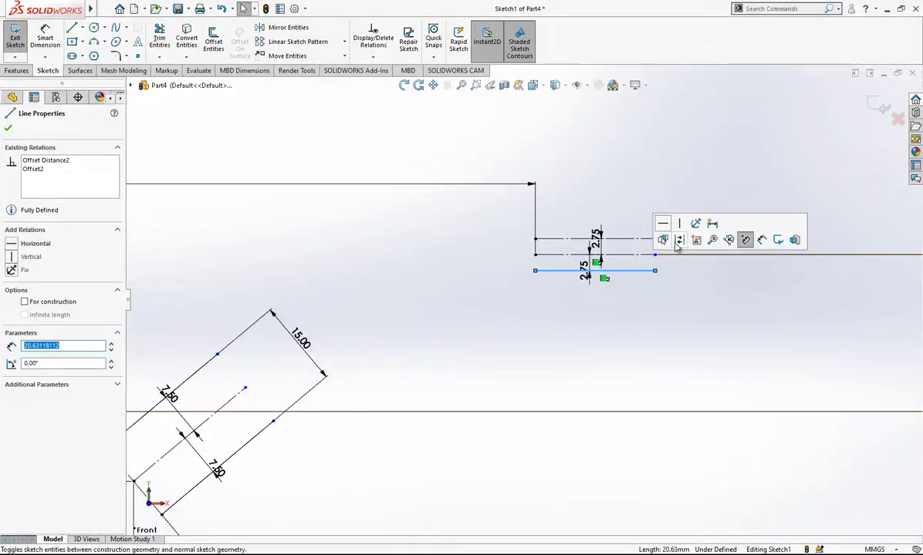
pyautogui.click(678, 242)
pyautogui.scroll(2, 543, 277)
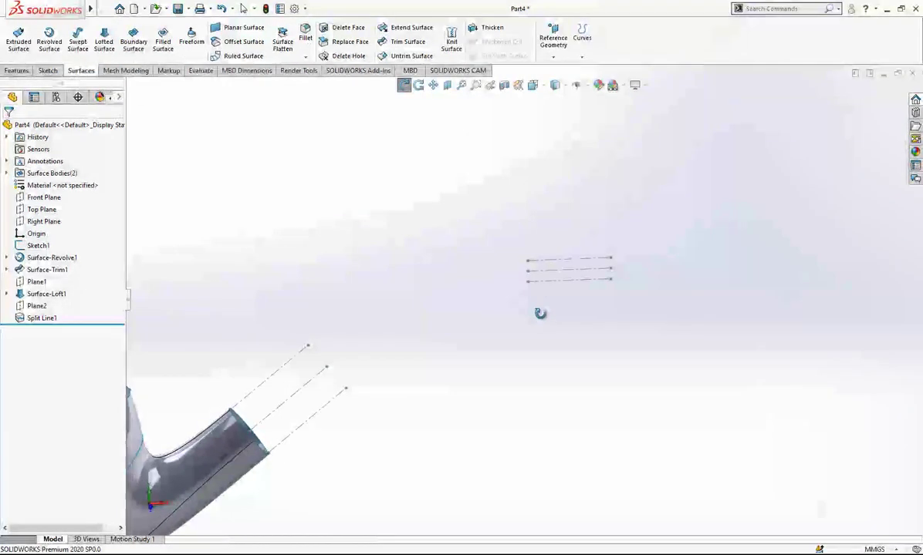
# Create a reference plane perpendicular to the middle far horizontal construction line and coincident with its end point nearest the cup
pyautogui.click(554, 58)
pyautogui.click(563, 70)
pyautogui.click(544, 277)
pyautogui.click(528, 278)
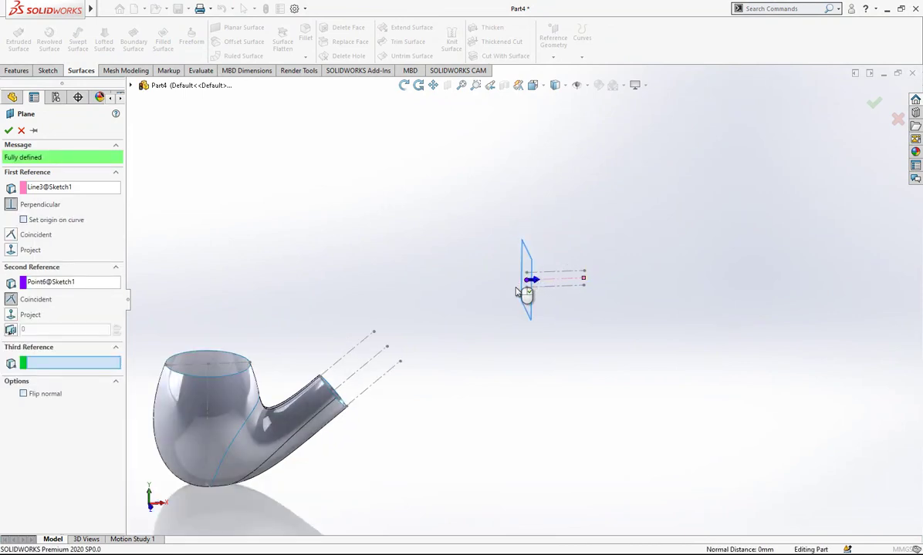
pyautogui.rightClick(526, 289)
# Sketch an ellipse on the new plane, centred on the middle horizontal line's end, with radii of about 3.3 and 1.9 mm
pyautogui.moveTo(507, 294); pyautogui.dragTo(463, 301, button='middle')
pyautogui.scroll(-4, 503, 284)
pyautogui.click(499, 225)
pyautogui.click(543, 197)
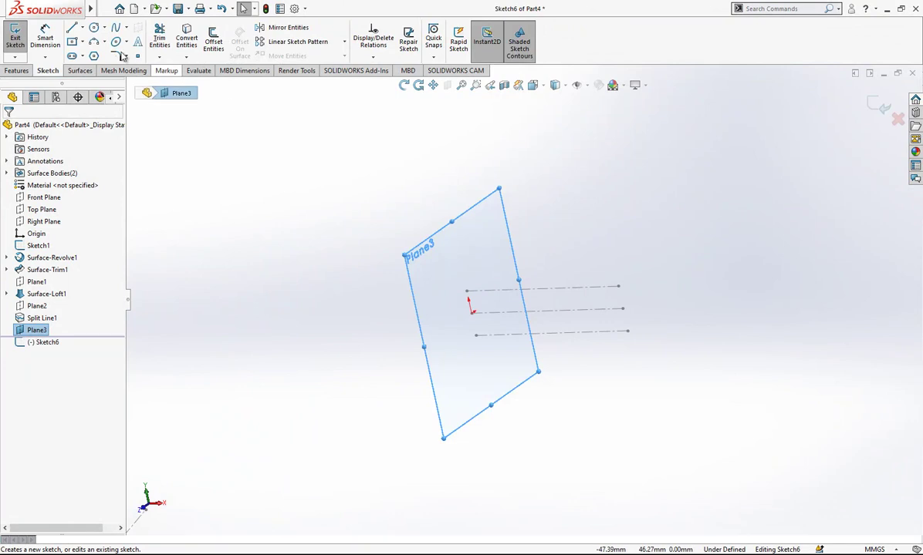
pyautogui.click(470, 311)
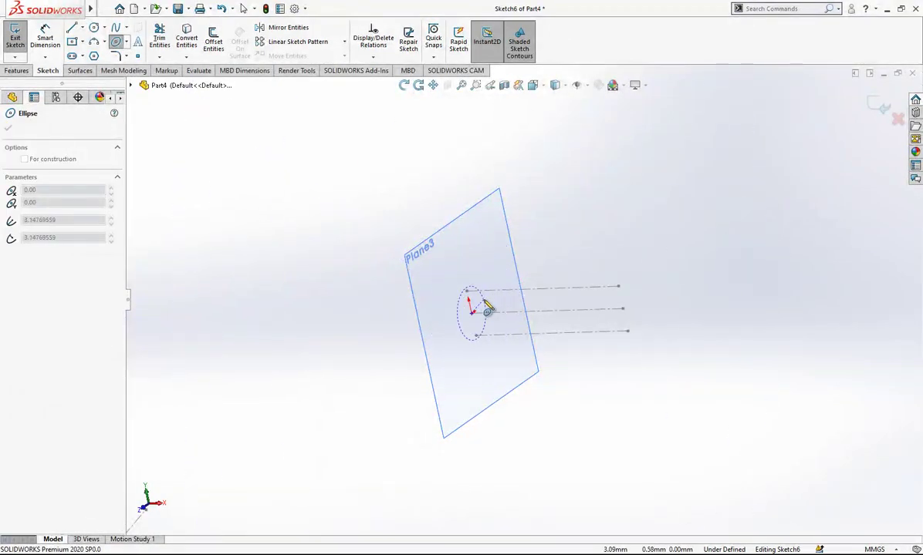
pyautogui.click(468, 299)
pyautogui.scroll(-5, 468, 299)
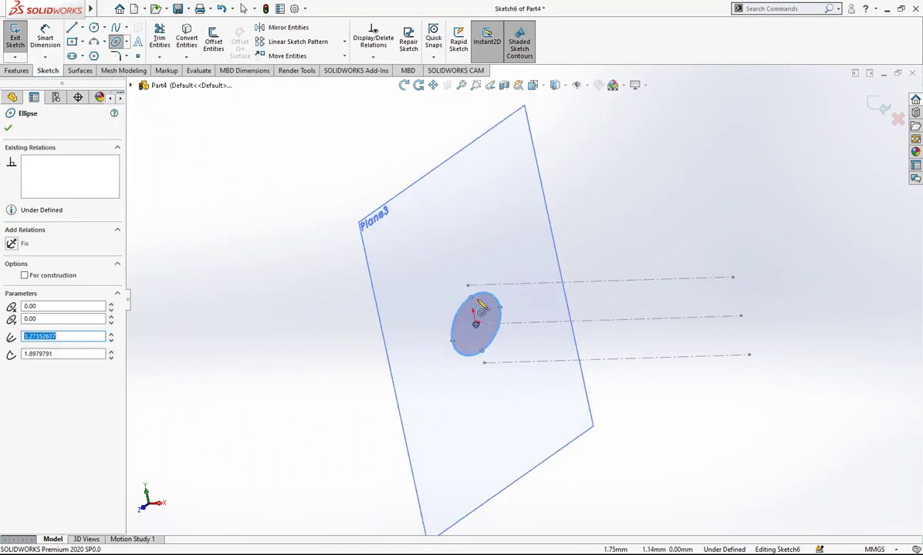
pyautogui.press('Escape')
# Add a Pierce relation between the ellipse's upper axis point and the upper horizontal construction line
pyautogui.click(472, 295)
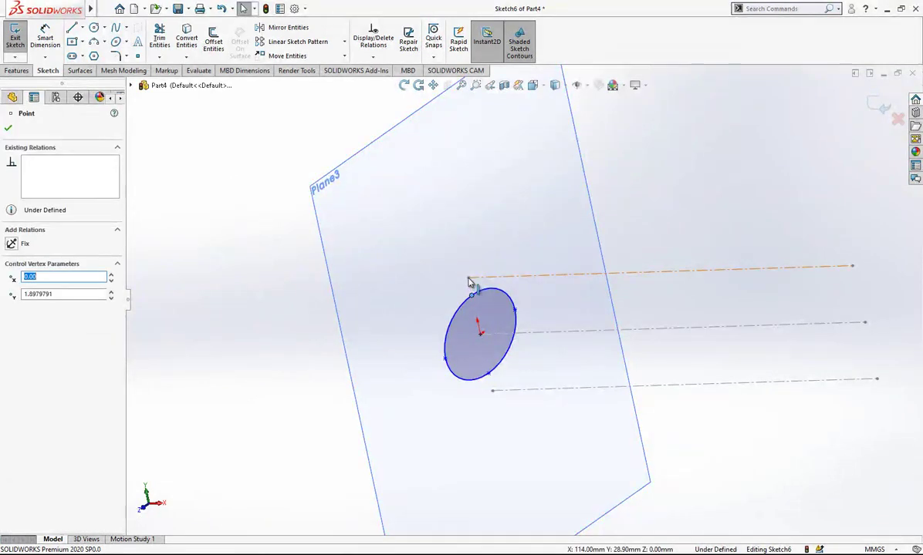
pyautogui.keyDown('ctrl'); pyautogui.click(469, 278); pyautogui.keyUp('ctrl')
pyautogui.click(12, 305)
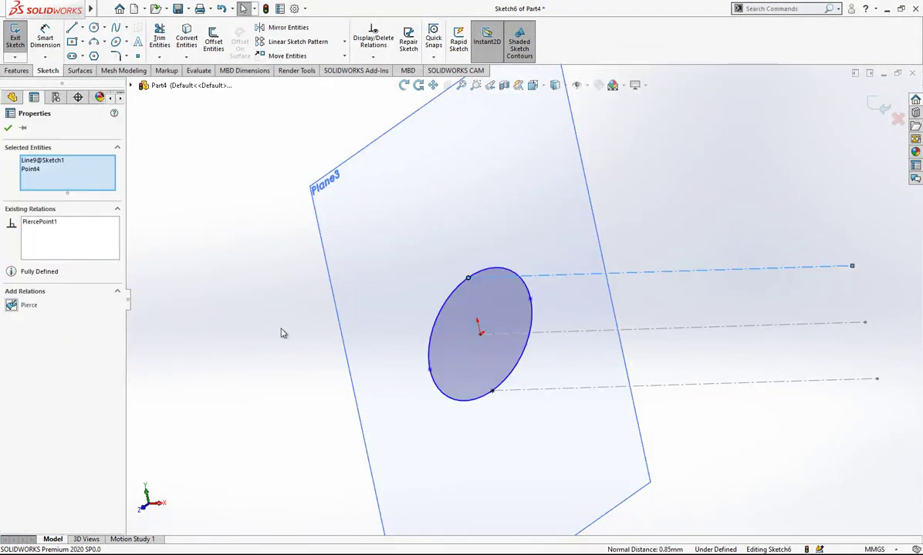
pyautogui.press('Escape')
# Dimension the ellipse's width between its two side axis points as 10 mm
pyautogui.scroll(2, 540, 355)
pyautogui.click(549, 357)
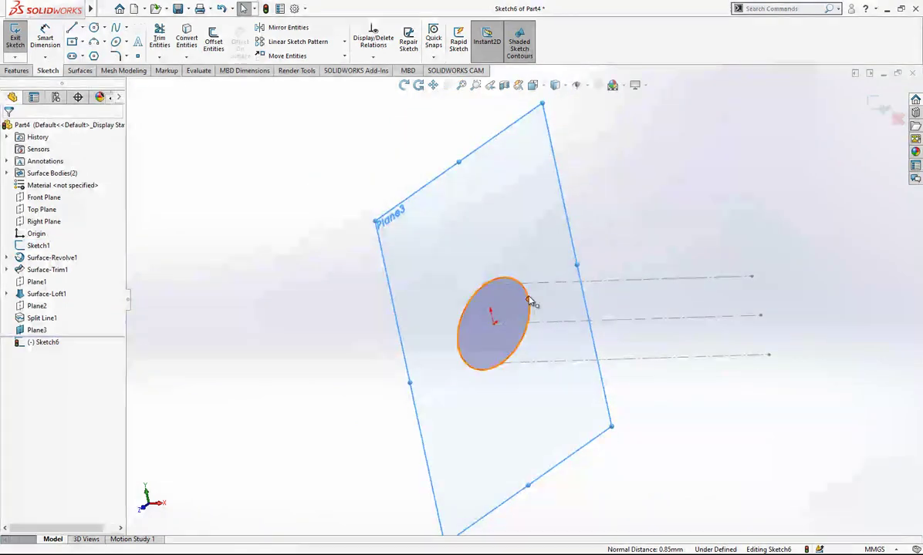
pyautogui.click(45, 40)
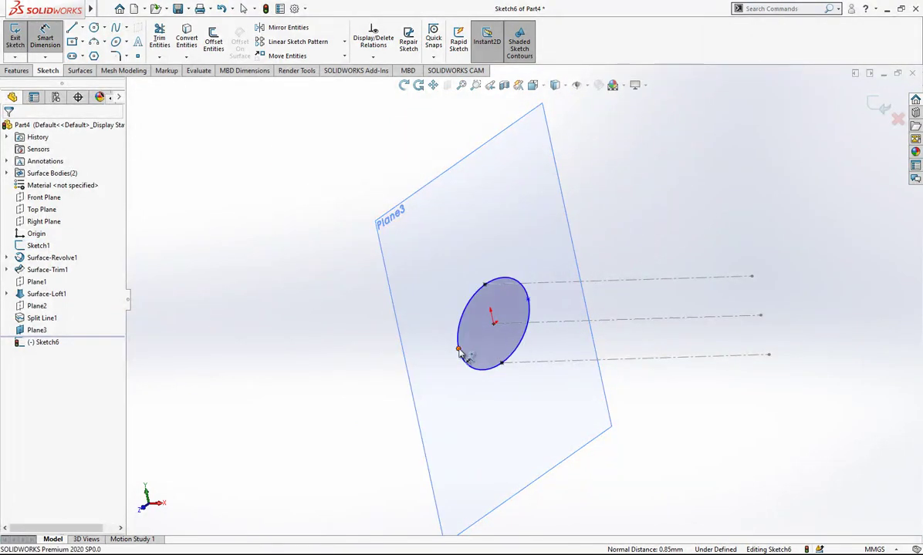
pyautogui.click(459, 351)
pyautogui.click(528, 300)
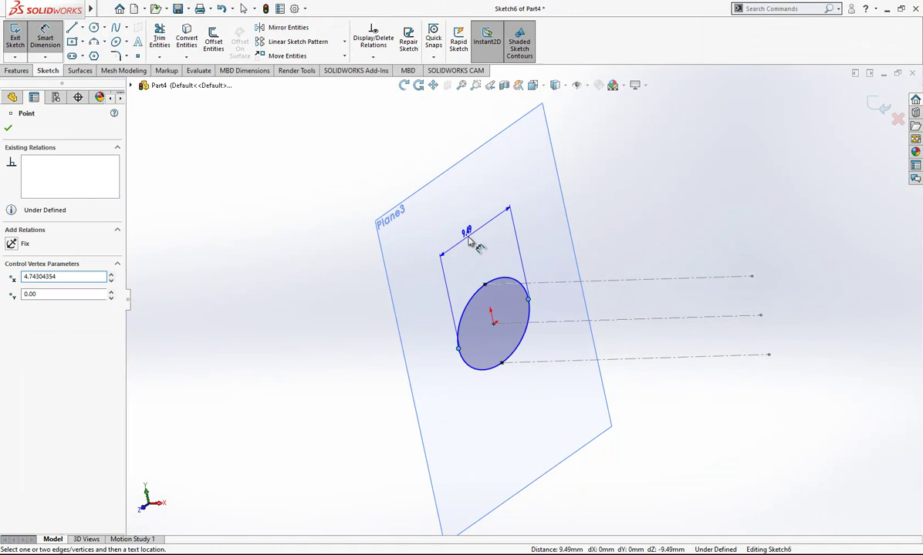
pyautogui.click(488, 270)
pyautogui.write('10')
pyautogui.press('Return')
pyautogui.scroll(6, 583, 326)
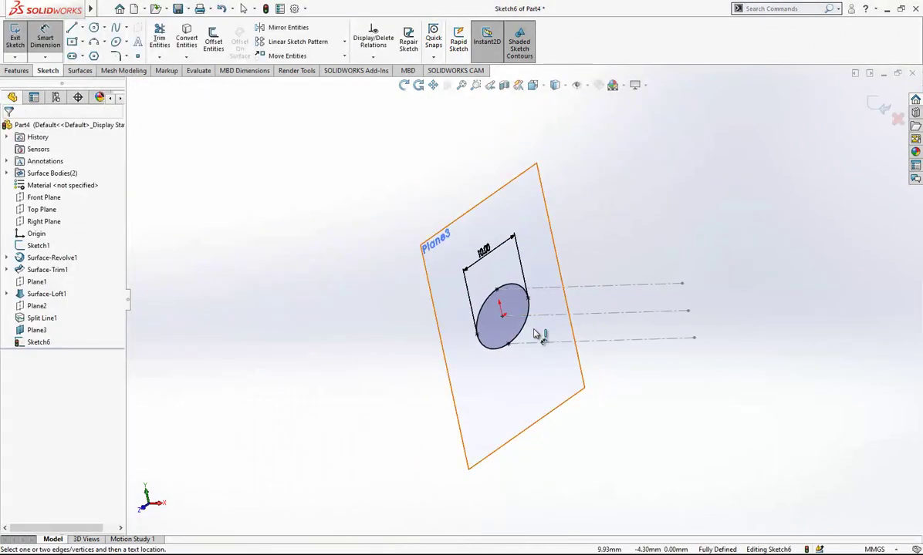
pyautogui.moveTo(563, 325)
pyautogui.mouseDown(button='middle')
pyautogui.moveTo(634, 317)
pyautogui.moveTo(588, 345)
pyautogui.mouseUp(button='middle')
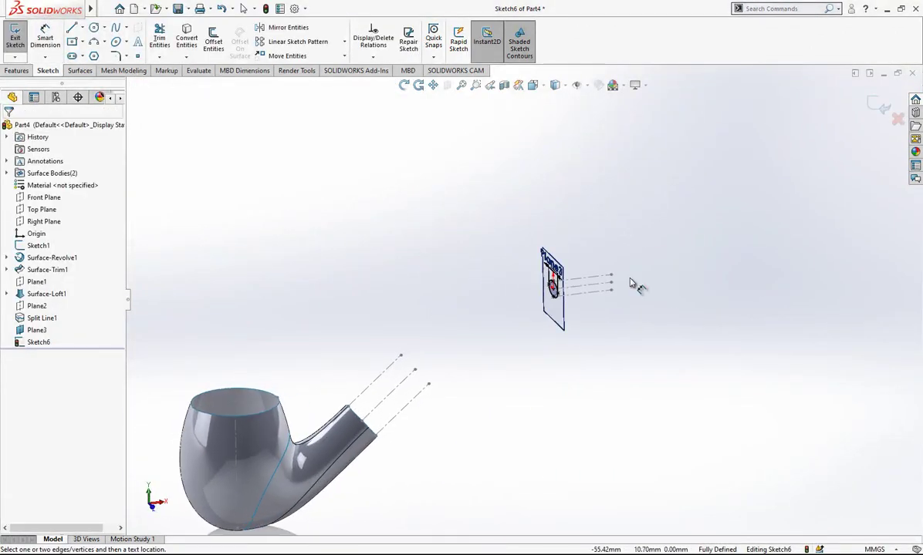
# Close the ellipse sketch and start a new sketch on the Front Plane
pyautogui.click(877, 105)
pyautogui.scroll(1, 518, 268)
pyautogui.moveTo(519, 267); pyautogui.dragTo(549, 318, button='middle')
pyautogui.click(553, 321)
pyautogui.click(601, 302)
pyautogui.moveTo(606, 301); pyautogui.dragTo(338, 228, button='middle')
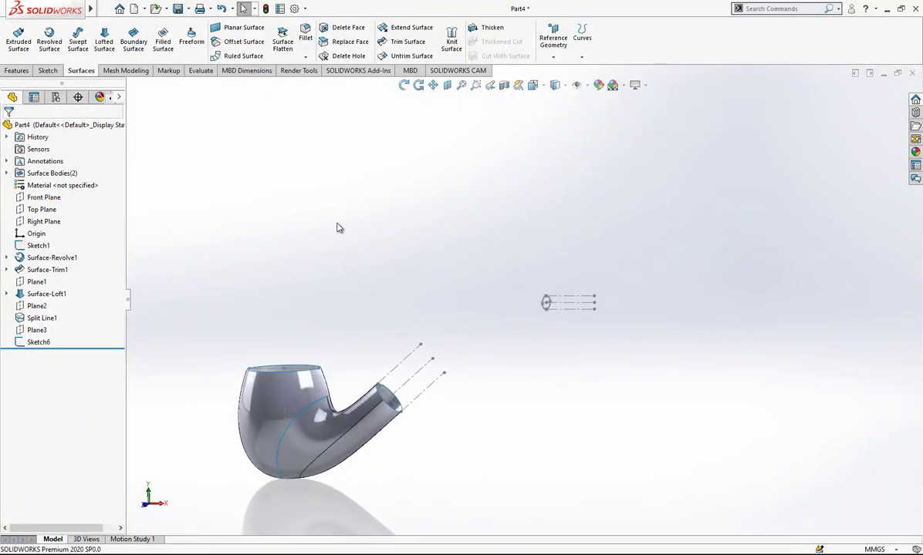
pyautogui.click(532, 85)
pyautogui.click(355, 270)
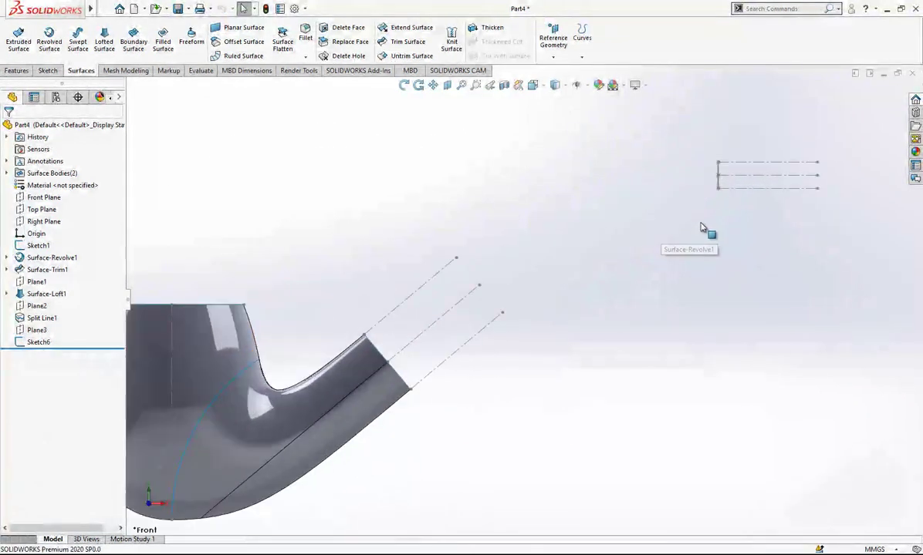
pyautogui.click(54, 197)
pyautogui.click(66, 179)
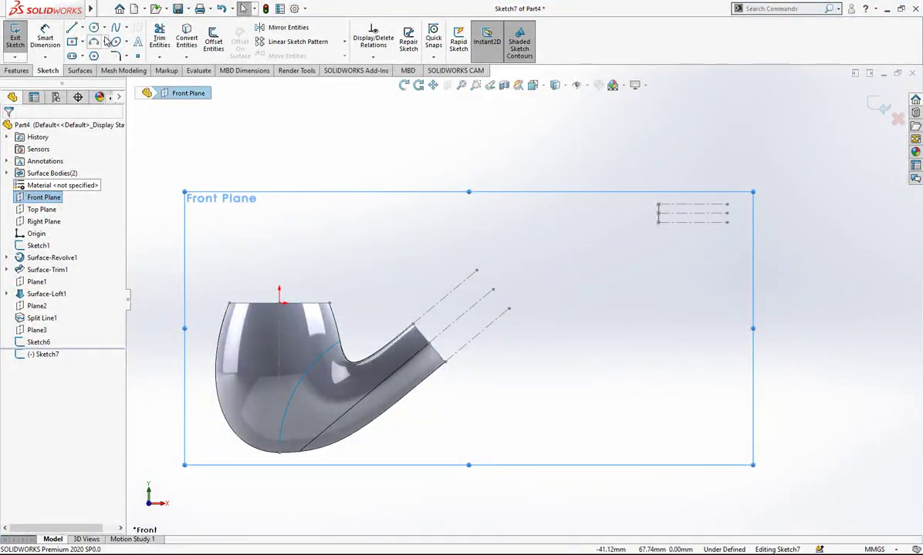
# Sketch a spline from the branch opening's upper corner to the upper far construction line's near end, and bend it upward with its end tangent handle
pyautogui.click(114, 29)
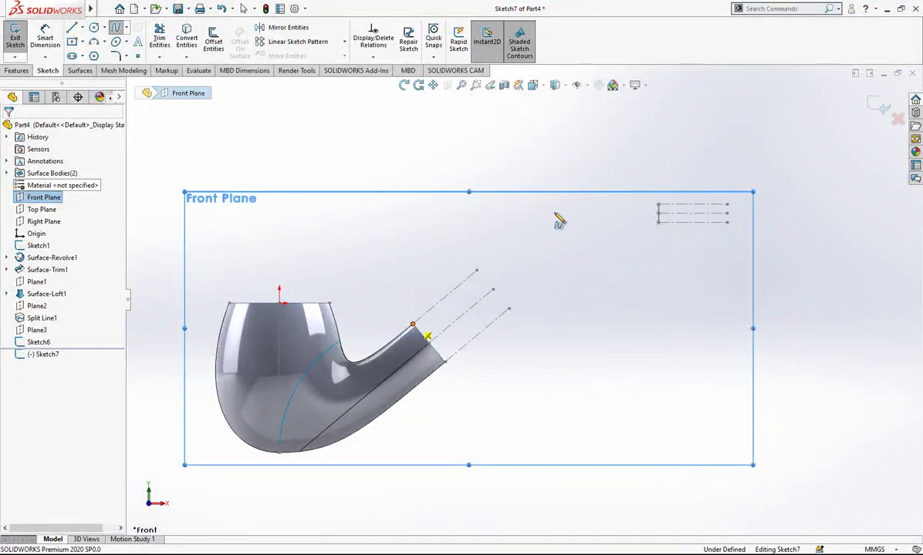
pyautogui.click(413, 324)
pyautogui.scroll(-1, 604, 189)
pyautogui.click(670, 207)
pyautogui.rightClick(669, 150)
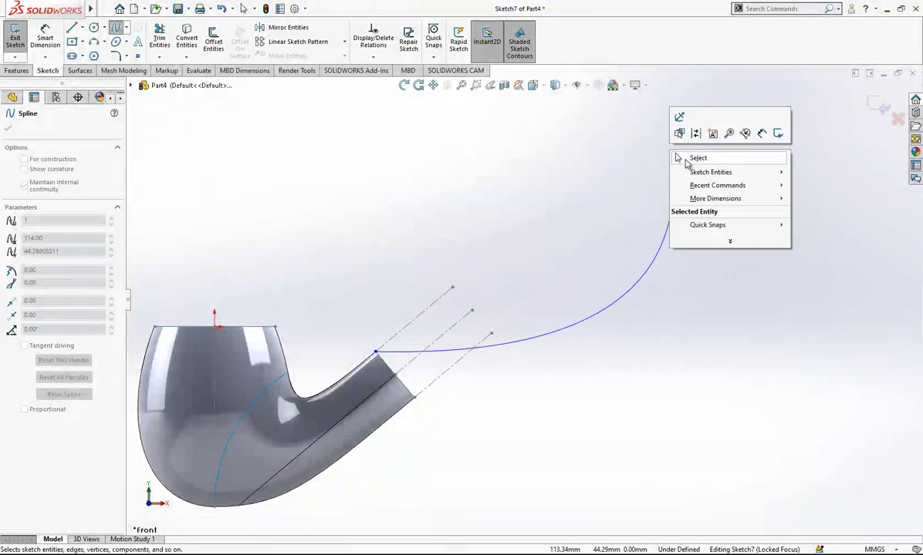
pyautogui.click(684, 163)
pyautogui.click(604, 245)
pyautogui.moveTo(555, 270); pyautogui.dragTo(531, 213)
pyautogui.press('Escape')
# Sketch a second spline from the branch opening's lower corner to the lower far construction line's near end, bending it upward with its end handle
pyautogui.click(117, 28)
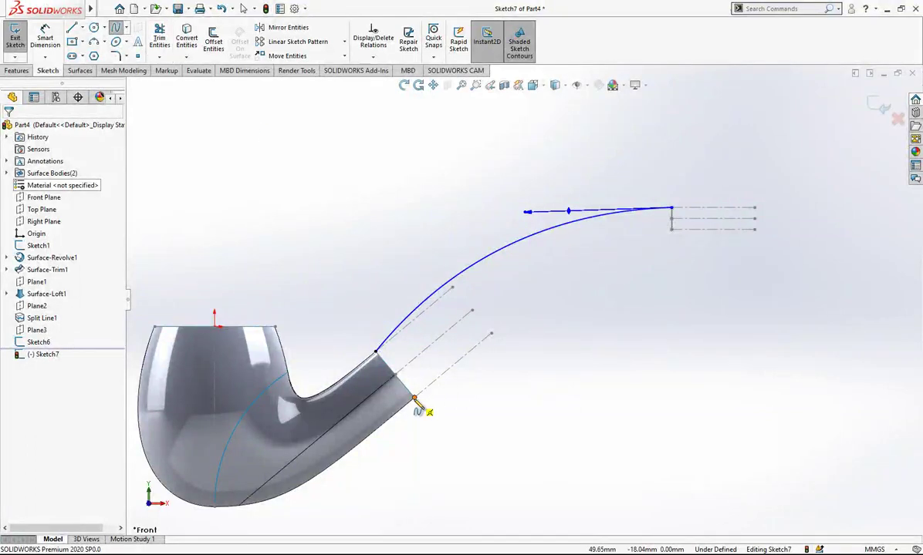
pyautogui.click(414, 398)
pyautogui.click(673, 230)
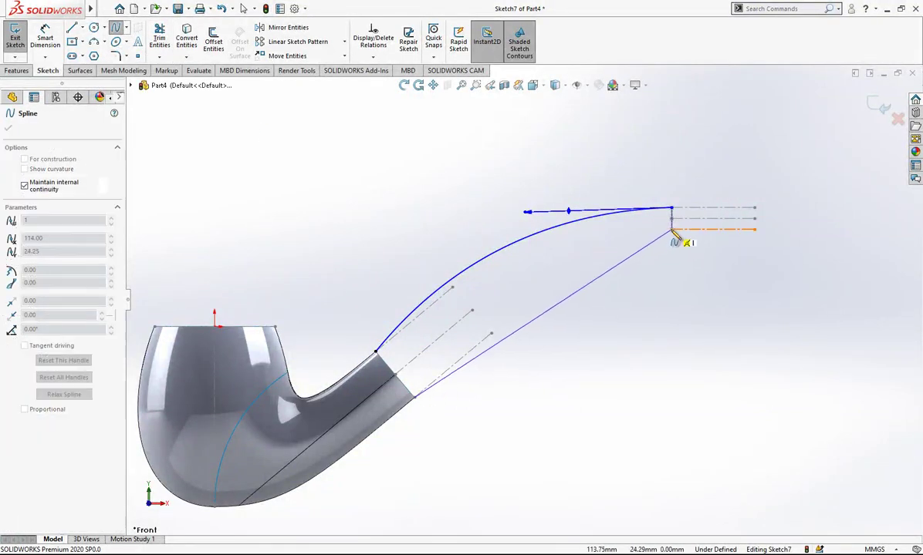
pyautogui.rightClick(687, 245)
pyautogui.click(717, 274)
pyautogui.click(630, 267)
pyautogui.click(594, 280)
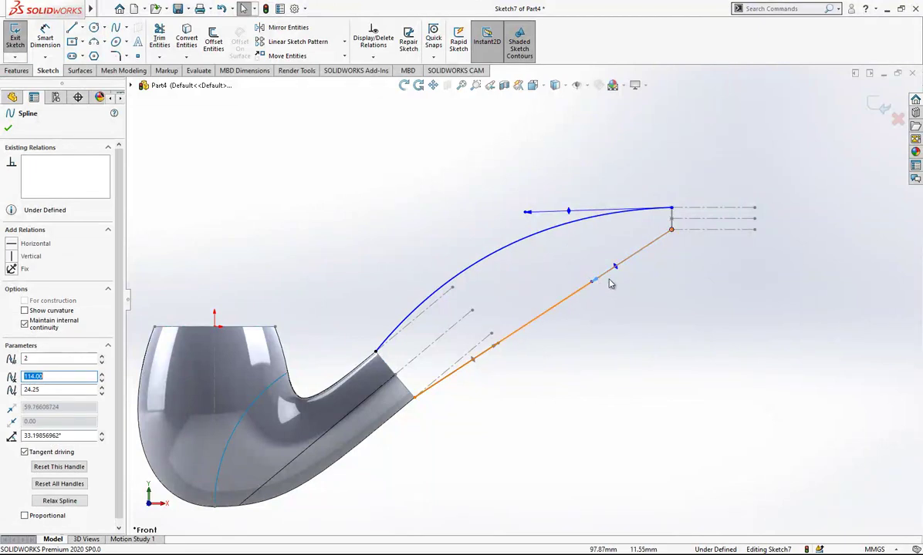
pyautogui.moveTo(617, 276); pyautogui.dragTo(603, 253)
pyautogui.press('Escape')
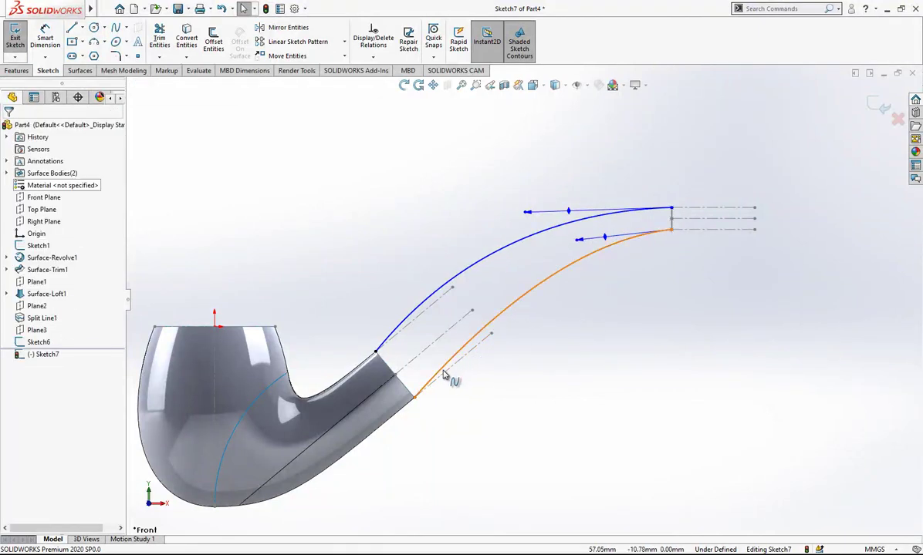
# Make the lower spline tangent to the lower slanted construction line at the branch opening
pyautogui.click(447, 377)
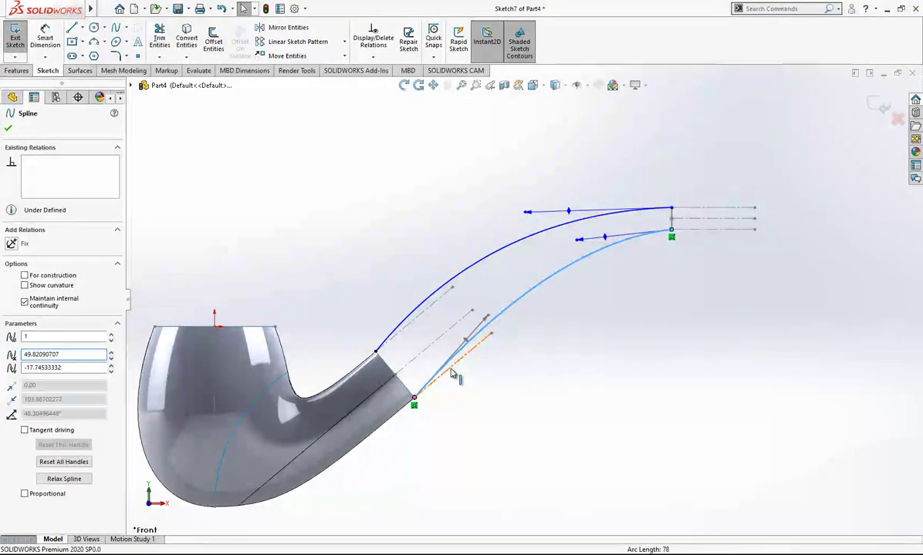
pyautogui.keyDown('ctrl'); pyautogui.click(448, 375); pyautogui.keyUp('ctrl')
pyautogui.click(32, 318)
pyautogui.press('Escape')
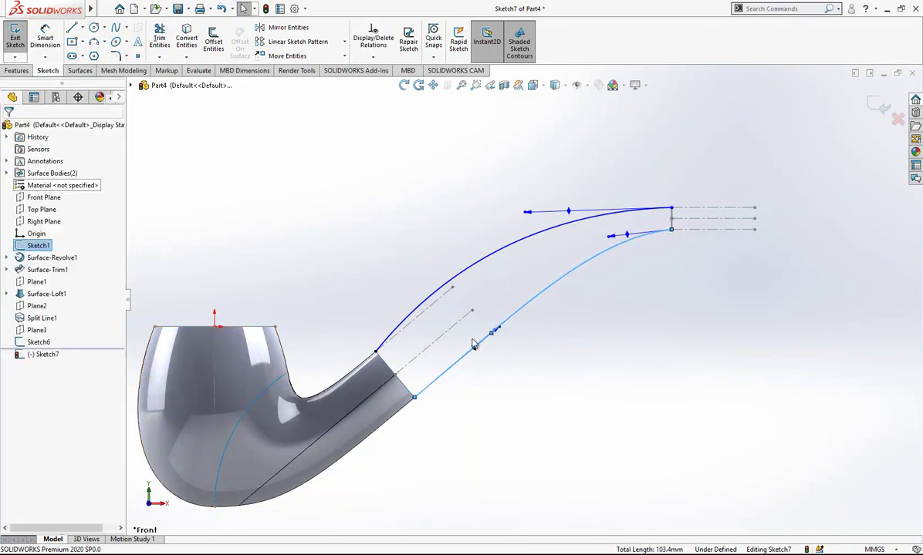
# Make the upper spline tangent to the upper slanted construction line at the branch opening
pyautogui.click(423, 312)
pyautogui.keyDown('ctrl'); pyautogui.click(415, 320); pyautogui.keyUp('ctrl')
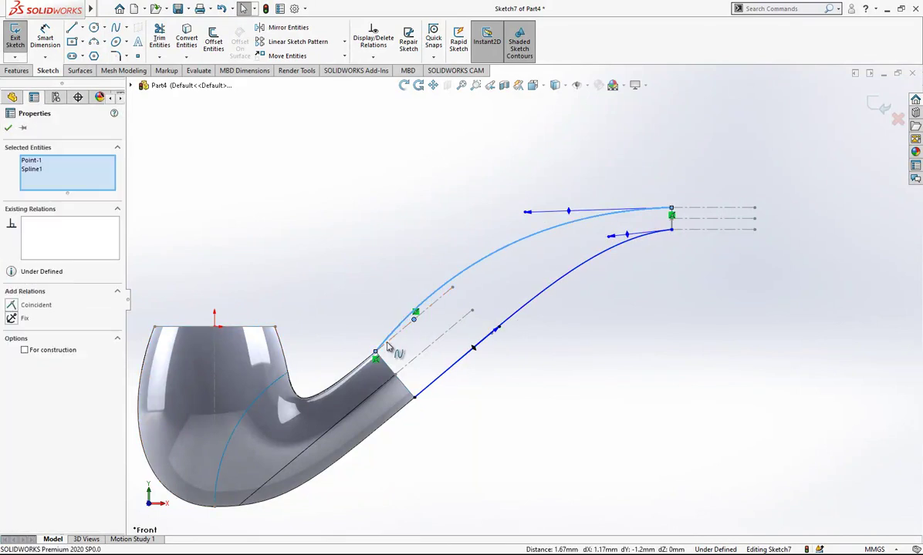
pyautogui.click(360, 308)
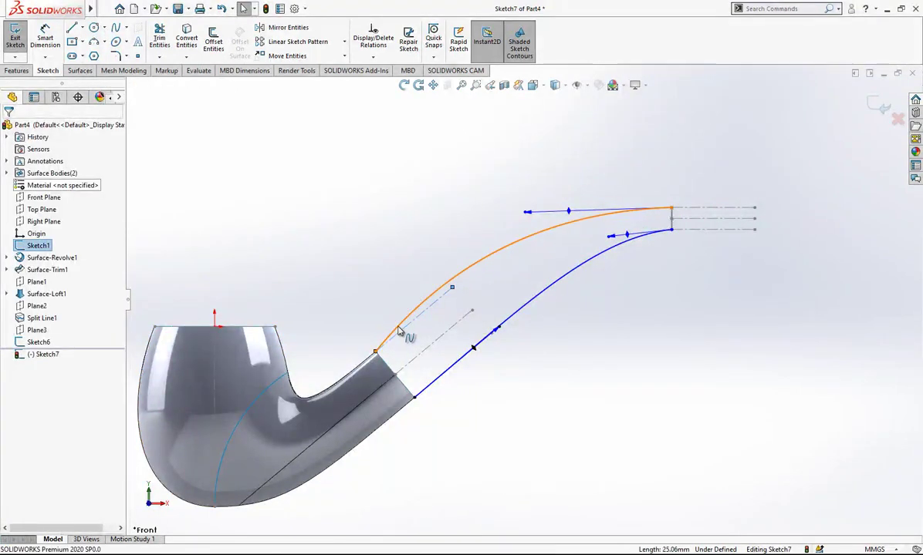
pyautogui.click(421, 313)
pyautogui.keyDown('ctrl'); pyautogui.click(433, 300); pyautogui.keyUp('ctrl')
pyautogui.click(33, 318)
pyautogui.click(412, 294)
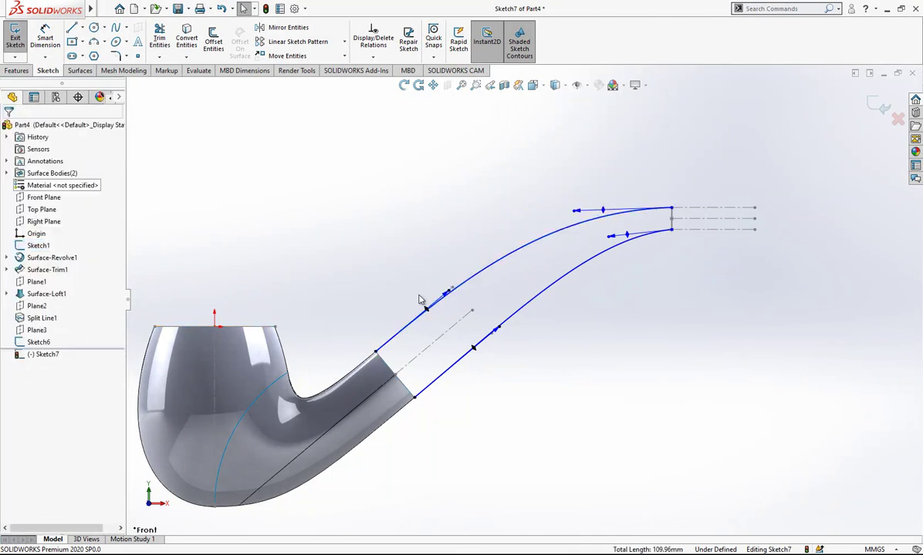
# Make the upper and lower splines tangent to the matching upper and lower horizontal construction lines at their far ends
pyautogui.click(618, 218)
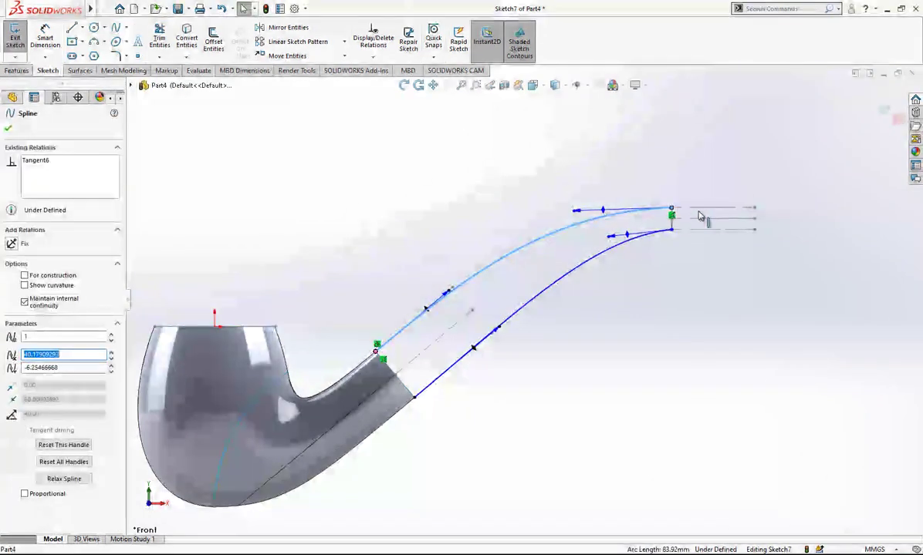
pyautogui.keyDown('ctrl'); pyautogui.click(706, 208); pyautogui.keyUp('ctrl')
pyautogui.click(31, 317)
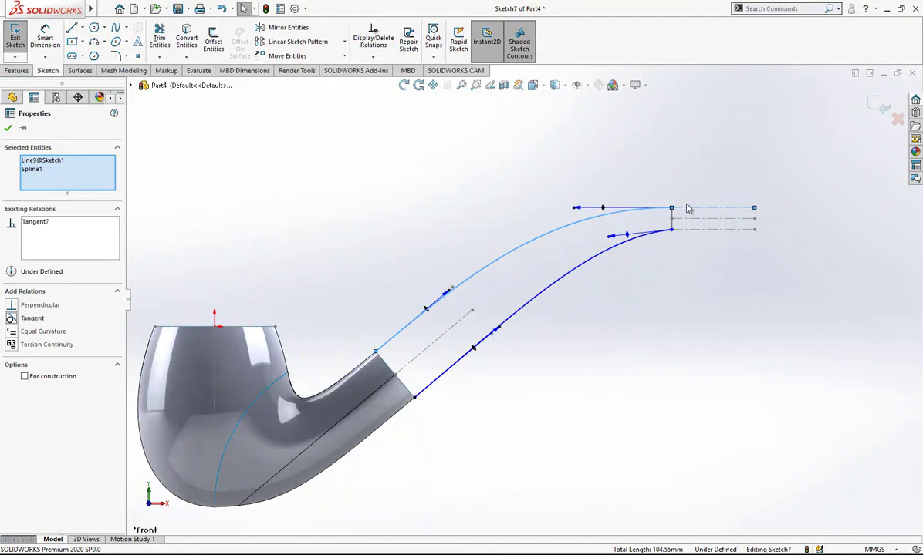
pyautogui.click(699, 232)
pyautogui.click(631, 245)
pyautogui.keyDown('ctrl'); pyautogui.click(404, 385); pyautogui.keyUp('ctrl')
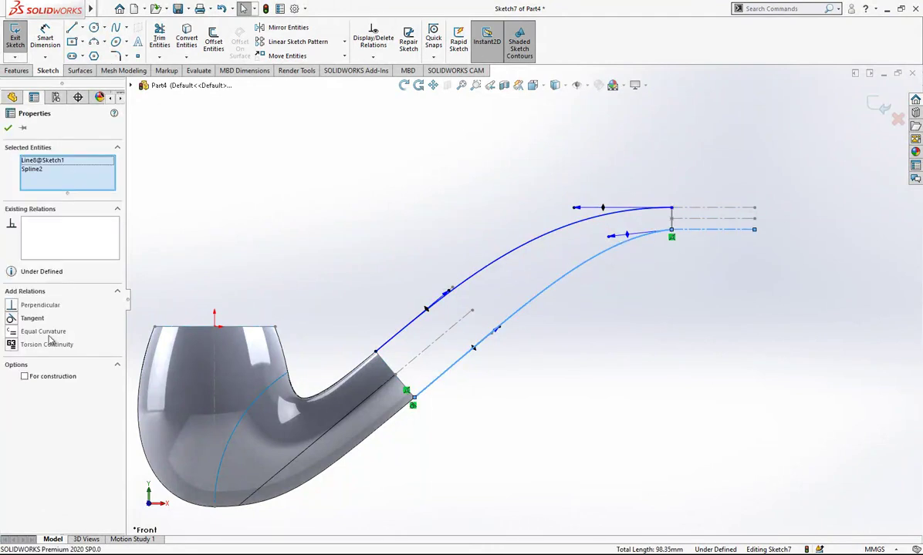
pyautogui.click(32, 318)
pyautogui.click(802, 295)
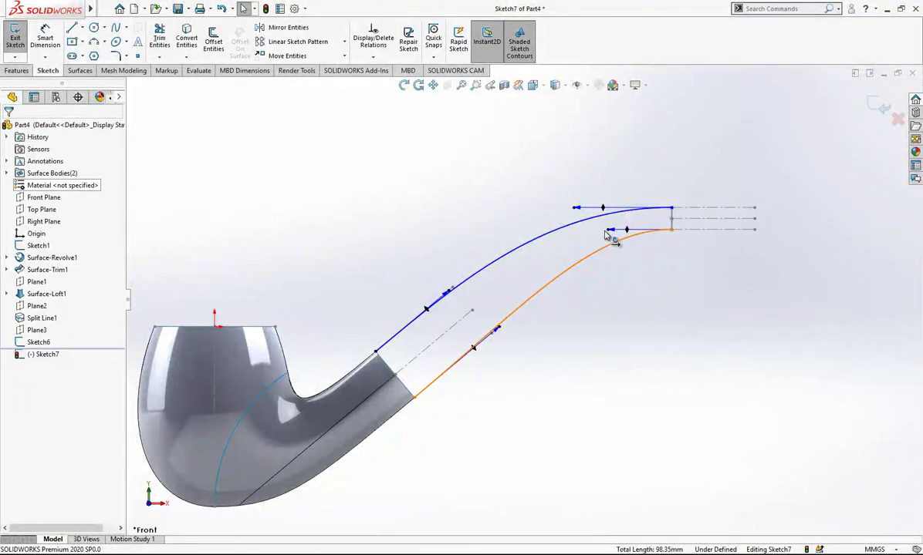
# Dimension the splines' tangent handles at the ellipse end as 40 mm for the upper spline and 80 mm for the lower one
pyautogui.scroll(1, 534, 334)
pyautogui.scroll(-1, 535, 337)
pyautogui.click(187, 37)
pyautogui.press('Escape')
pyautogui.click(45, 39)
pyautogui.click(571, 200)
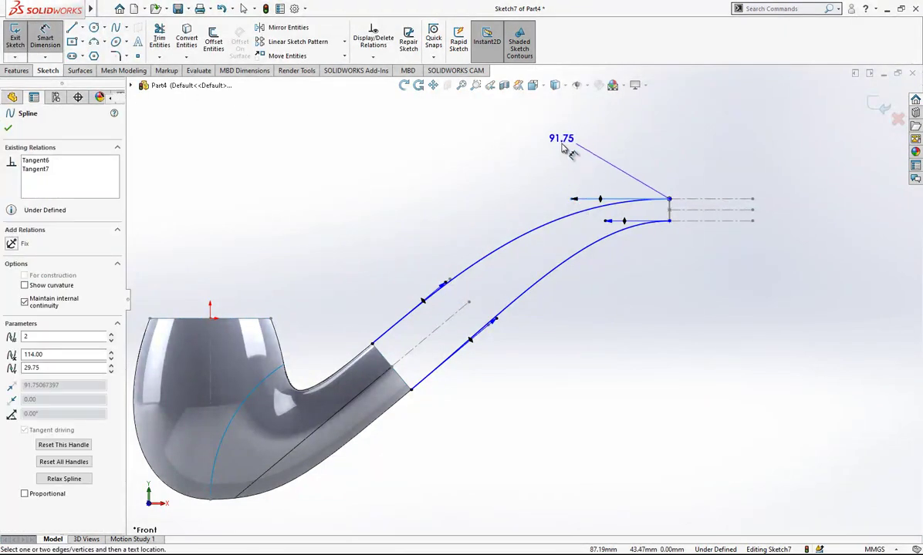
pyautogui.click(562, 147)
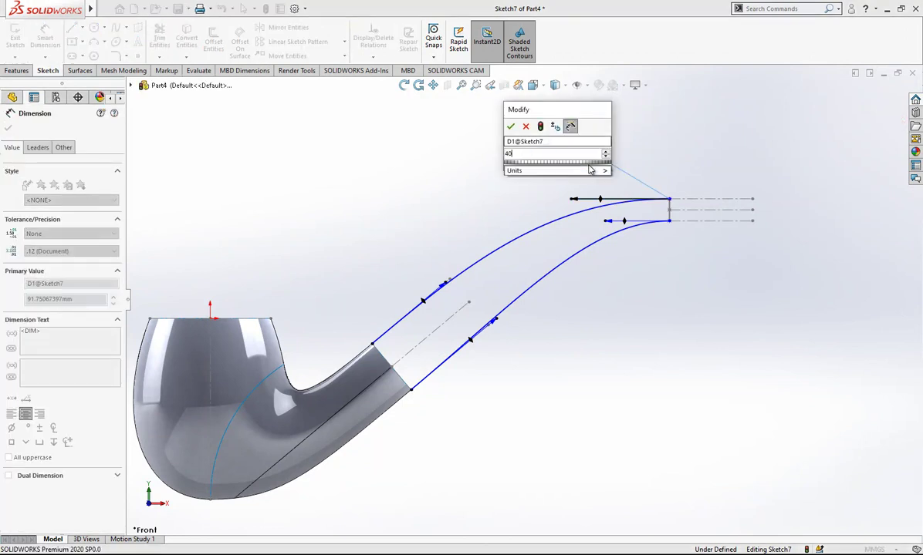
pyautogui.press('Return')
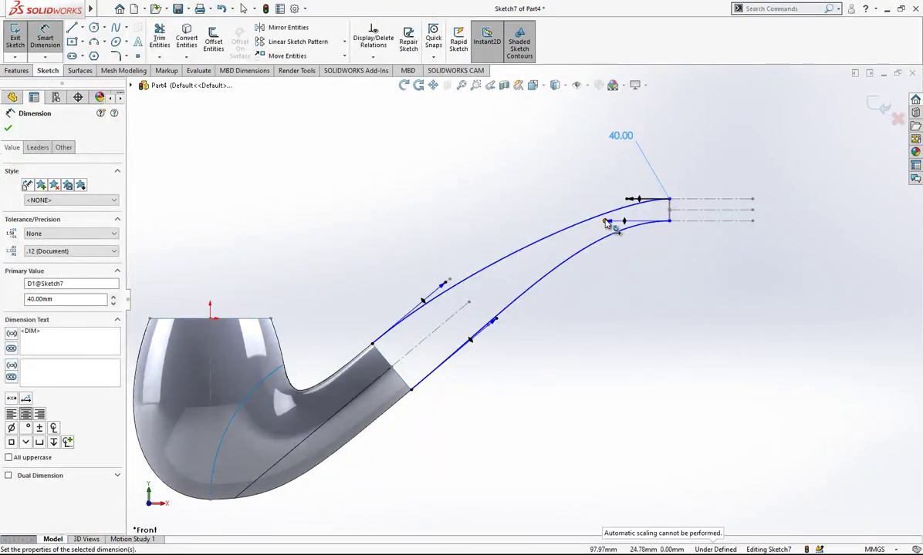
pyautogui.click(606, 223)
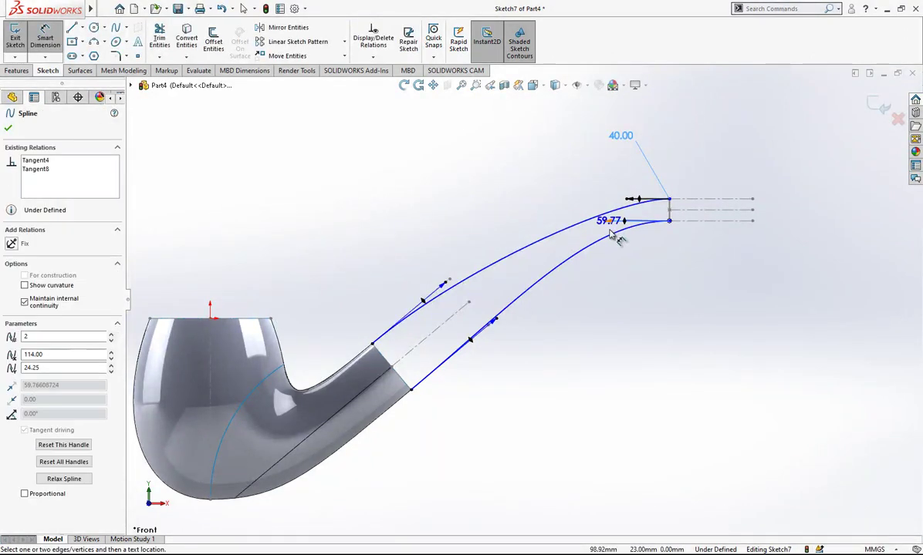
pyautogui.click(635, 290)
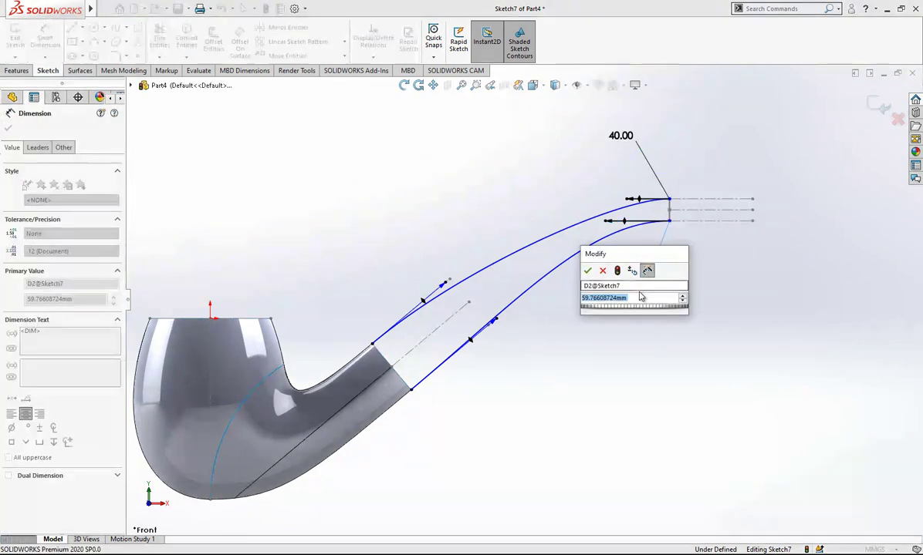
pyautogui.write('80')
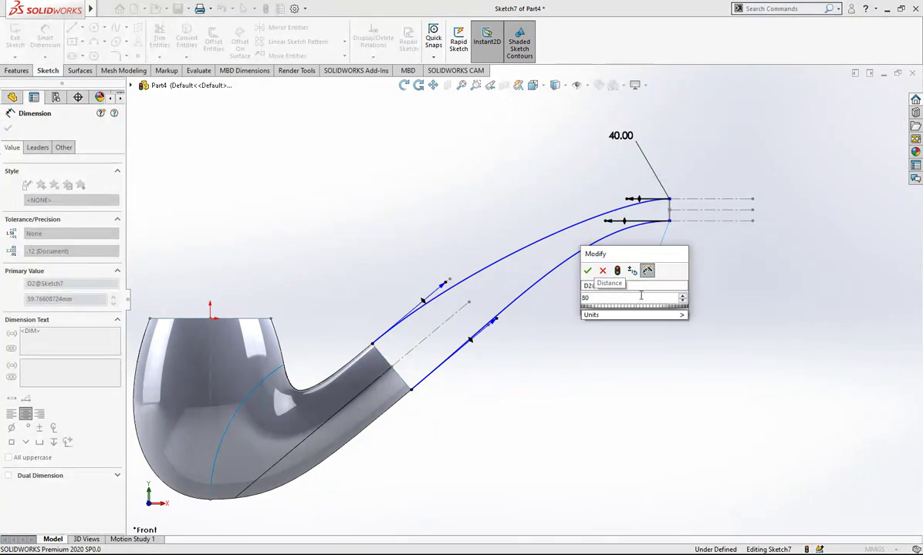
pyautogui.press('Return')
# Dimension both splines' tangent handles at the branch opening as 150 mm
pyautogui.moveTo(446, 290); pyautogui.dragTo(441, 231)
pyautogui.doubleClick(436, 230)
pyautogui.write('150')
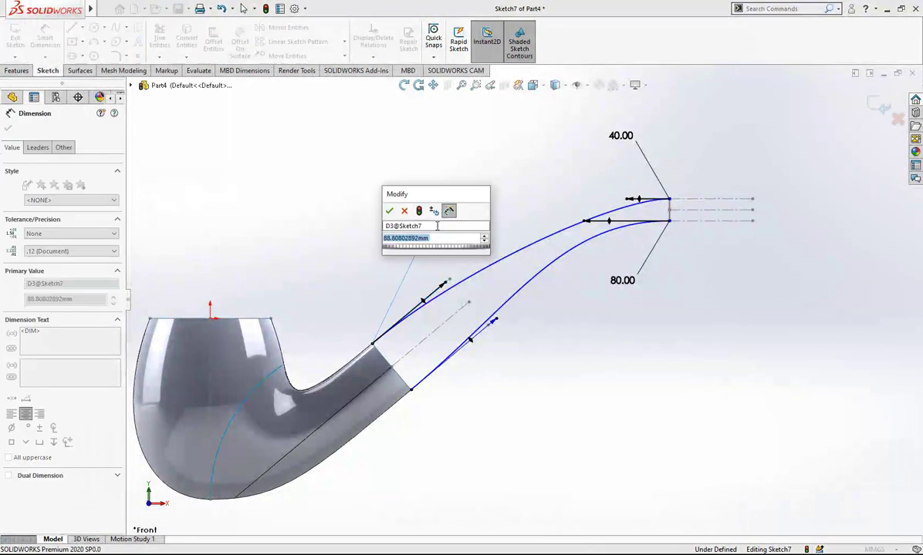
pyautogui.press('Return')
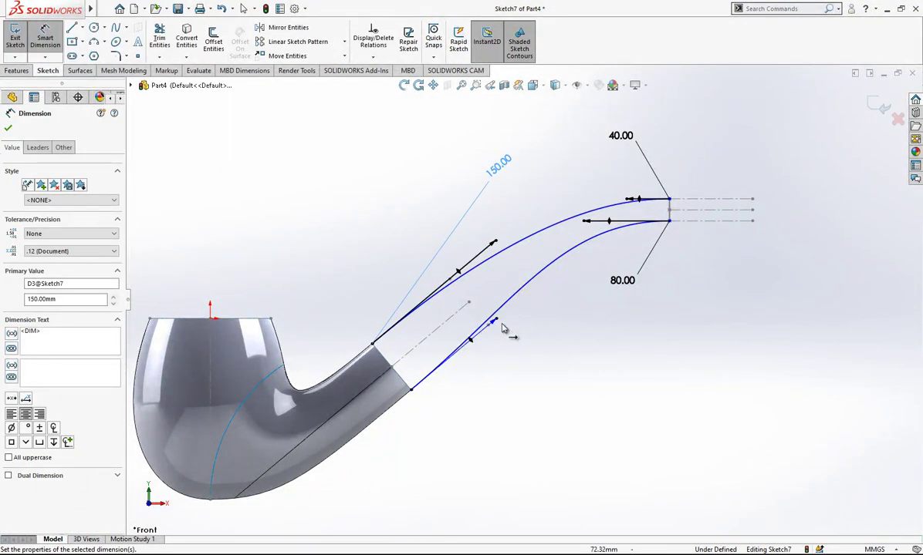
pyautogui.click(498, 329)
pyautogui.click(529, 368)
pyautogui.write('150')
pyautogui.press('Return')
pyautogui.press('Escape')
pyautogui.scroll(1, 638, 275)
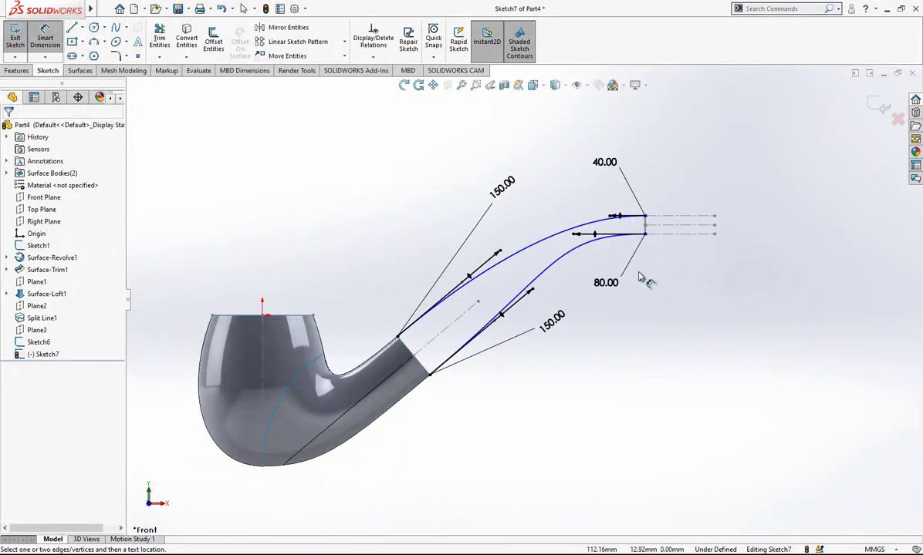
pyautogui.scroll(-1, 633, 264)
pyautogui.press('Escape')
# Pull the upper spline's far end away from the ellipse and make it coincident with the ellipse's upper axis point
pyautogui.moveTo(655, 214); pyautogui.dragTo(637, 222, button='middle')
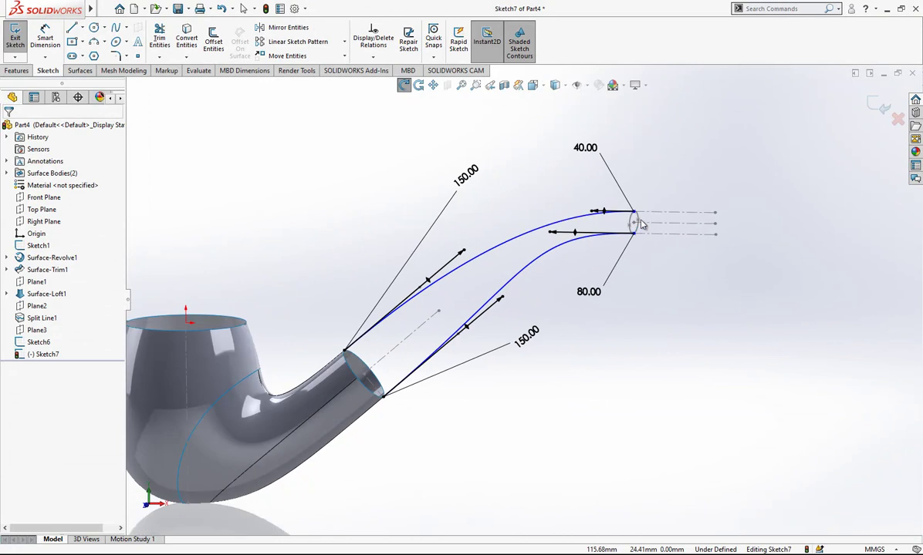
pyautogui.scroll(-2, 627, 221)
pyautogui.moveTo(618, 218); pyautogui.dragTo(583, 203)
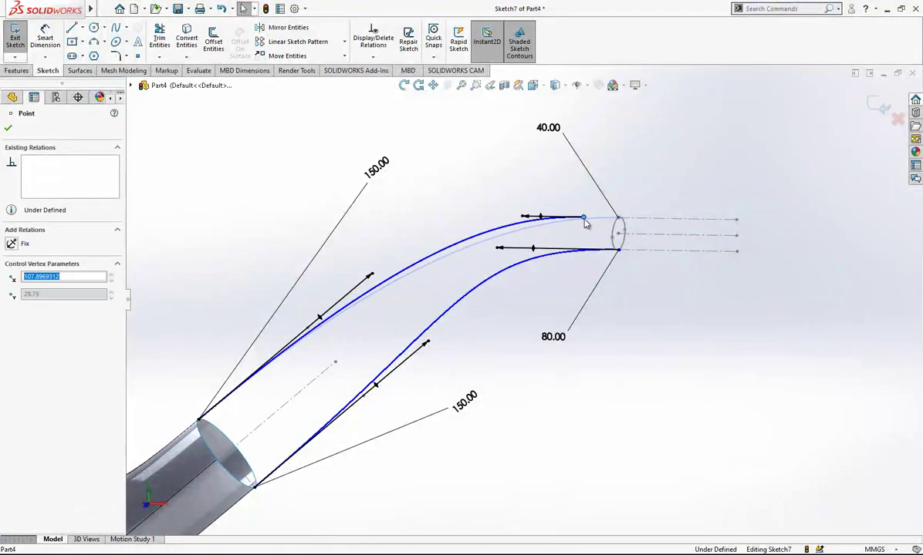
pyautogui.scroll(-2, 617, 222)
pyautogui.click(623, 227)
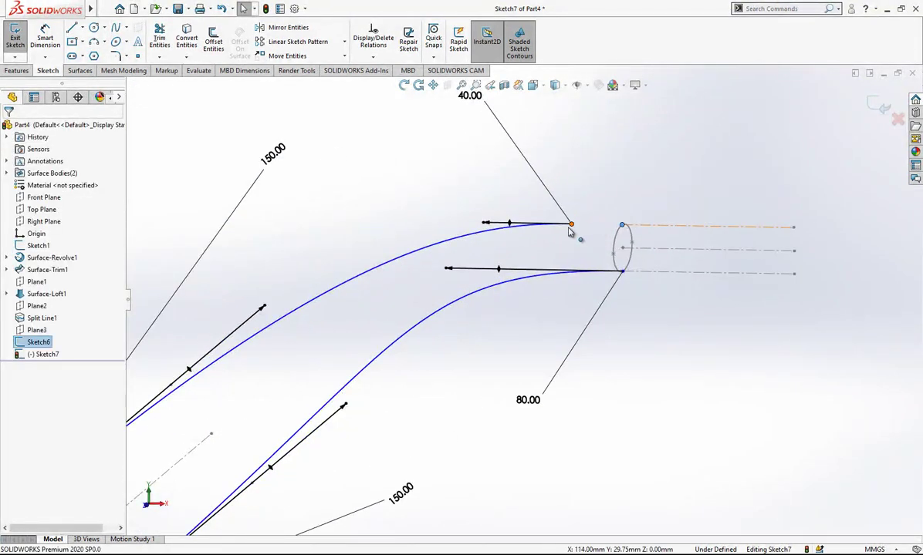
pyautogui.keyDown('ctrl'); pyautogui.click(572, 224); pyautogui.keyUp('ctrl')
pyautogui.click(36, 332)
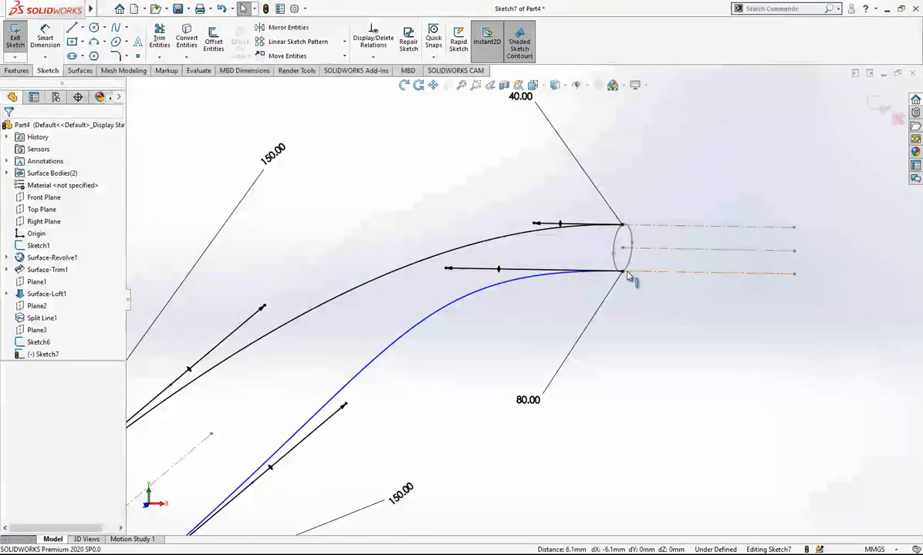
# Pull the lower spline's far end away from the ellipse and make it coincident with the ellipse's lower axis point
pyautogui.moveTo(622, 272); pyautogui.dragTo(571, 275)
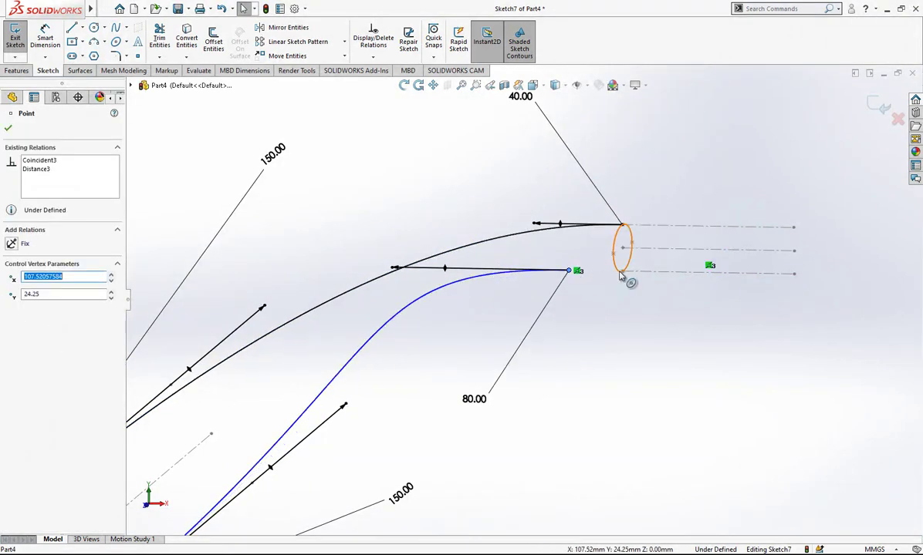
pyautogui.keyDown('ctrl'); pyautogui.click(624, 273); pyautogui.keyUp('ctrl')
pyautogui.click(36, 331)
pyautogui.scroll(4, 522, 302)
pyautogui.click(617, 160)
pyautogui.press('d')
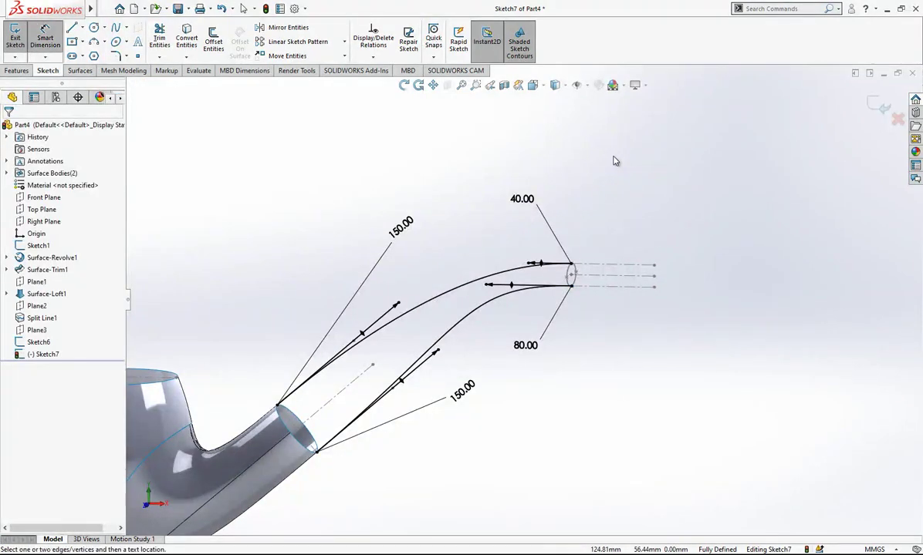
pyautogui.press('space')
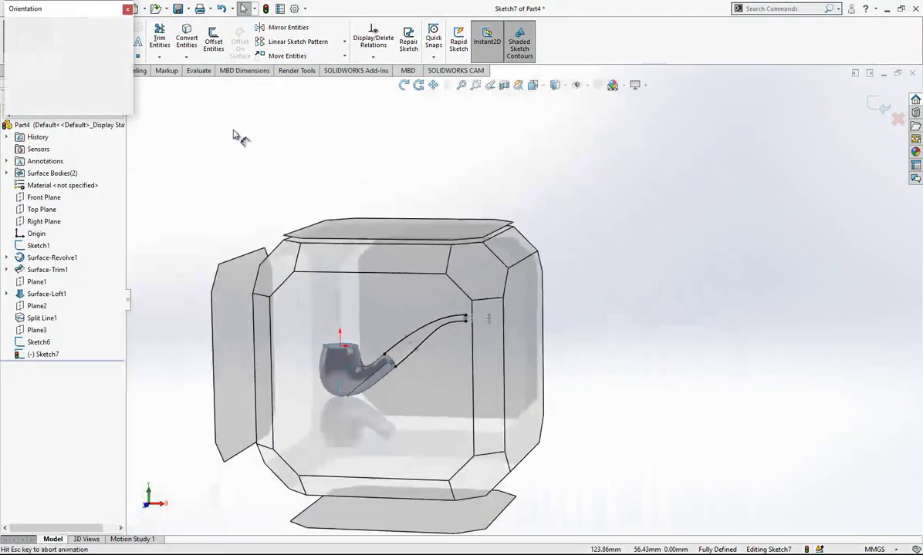
pyautogui.click(127, 74)
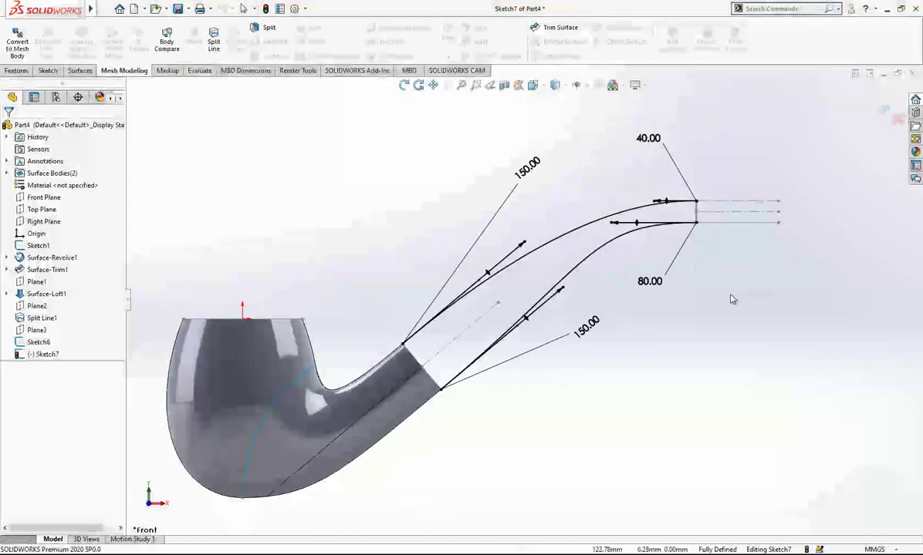
# Finish and close the sketch containing the upper and lower guide splines
pyautogui.scroll(1, 696, 230)
pyautogui.scroll(-1, 694, 231)
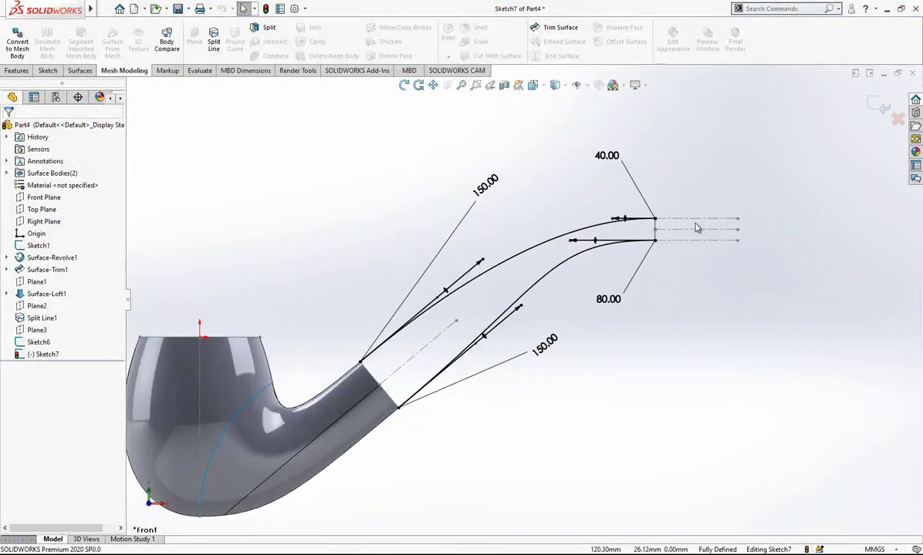
pyautogui.scroll(1, 516, 230)
pyautogui.click(51, 70)
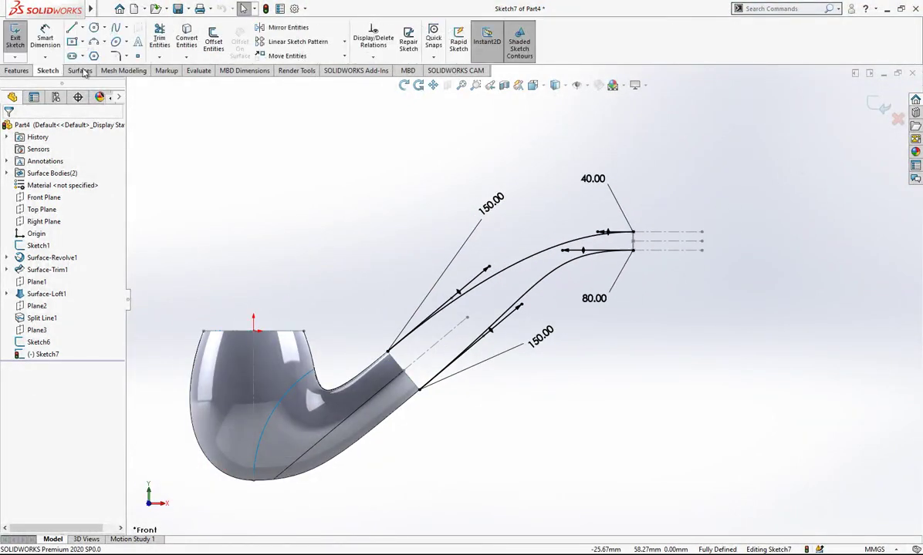
pyautogui.click(117, 28)
pyautogui.scroll(-1, 432, 262)
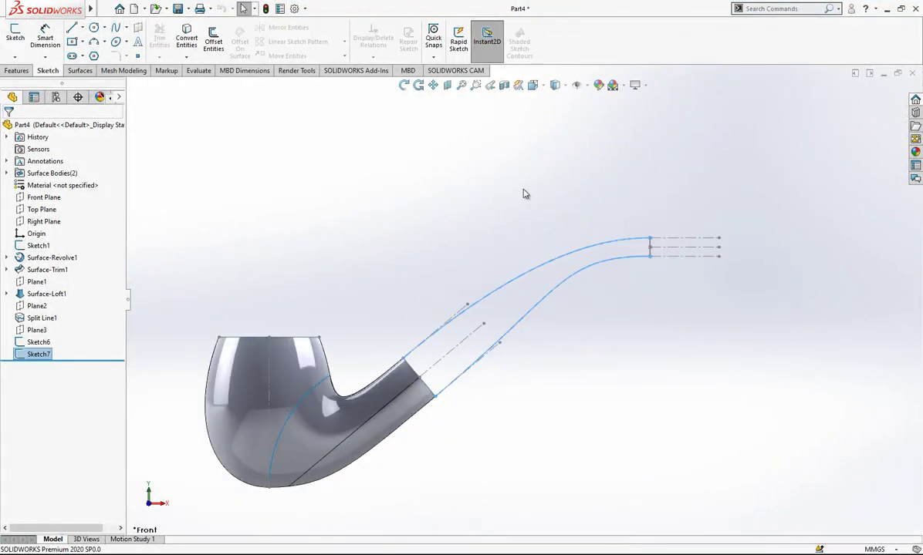
# On the Front Plane, sketch a two-point spline from the centre of the branch opening to the centre of the end ellipse
pyautogui.click(55, 202)
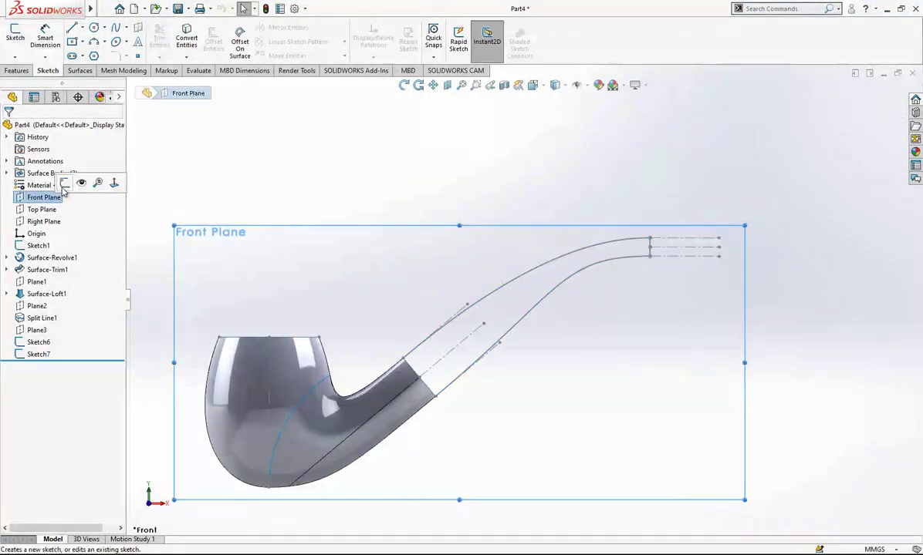
pyautogui.click(74, 182)
pyautogui.click(116, 28)
pyautogui.scroll(-2, 415, 375)
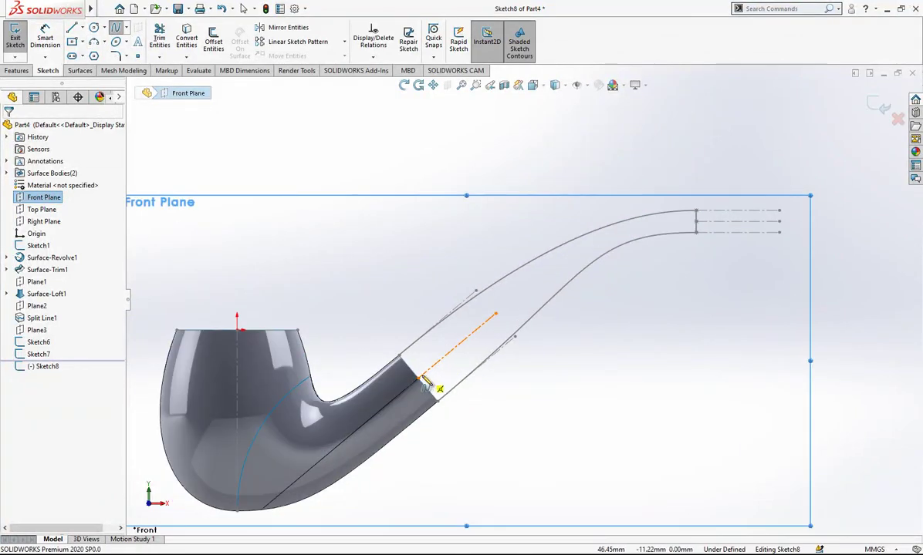
pyautogui.click(696, 222)
pyautogui.rightClick(674, 148)
pyautogui.click(685, 144)
# Bend the middle spline with its tangent handle and make it tangent to the branch's construction centreline at the opening
pyautogui.click(651, 249)
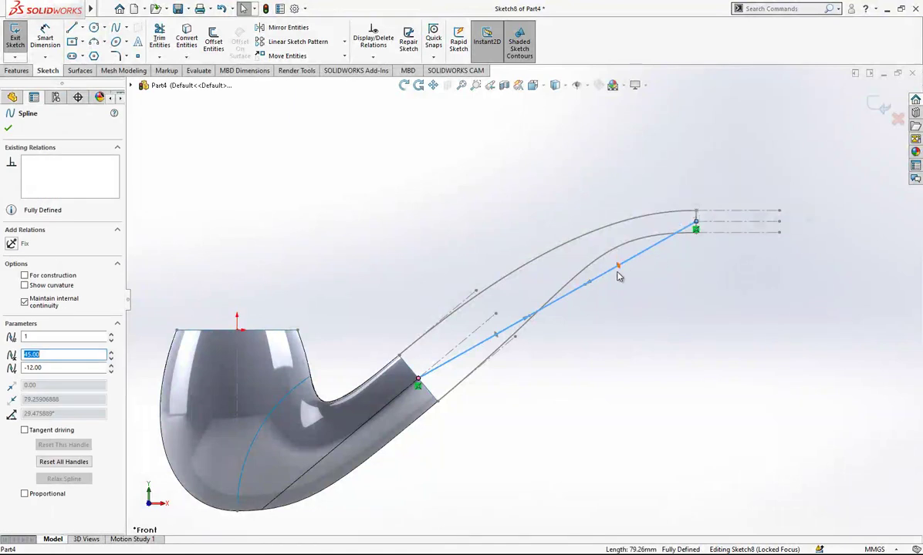
pyautogui.moveTo(590, 266); pyautogui.dragTo(588, 230)
pyautogui.keyDown('ctrl'); pyautogui.click(479, 329); pyautogui.keyUp('ctrl')
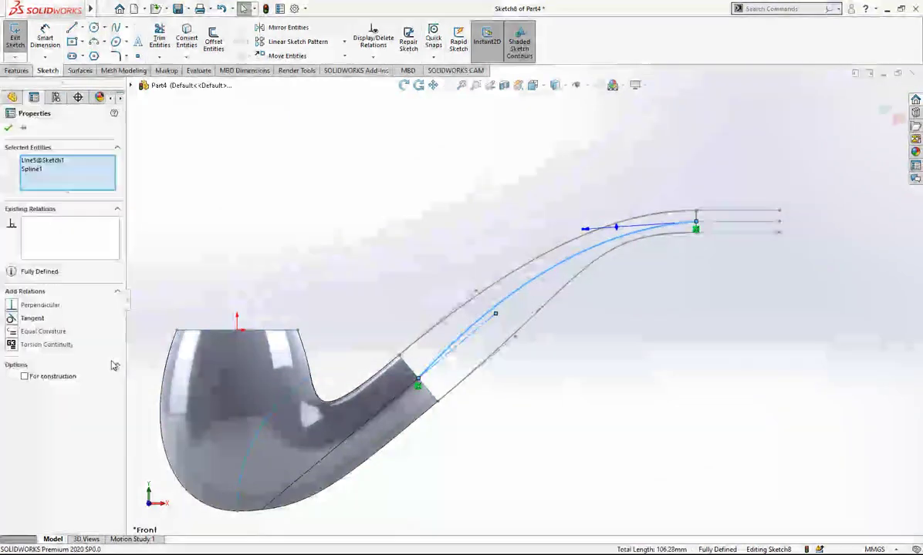
pyautogui.click(22, 319)
pyautogui.press('Escape')
# Make the middle spline tangent to the horizontal construction line through the ellipse centre
pyautogui.click(642, 230)
pyautogui.click(714, 223)
pyautogui.keyDown('ctrl'); pyautogui.click(625, 239); pyautogui.keyUp('ctrl')
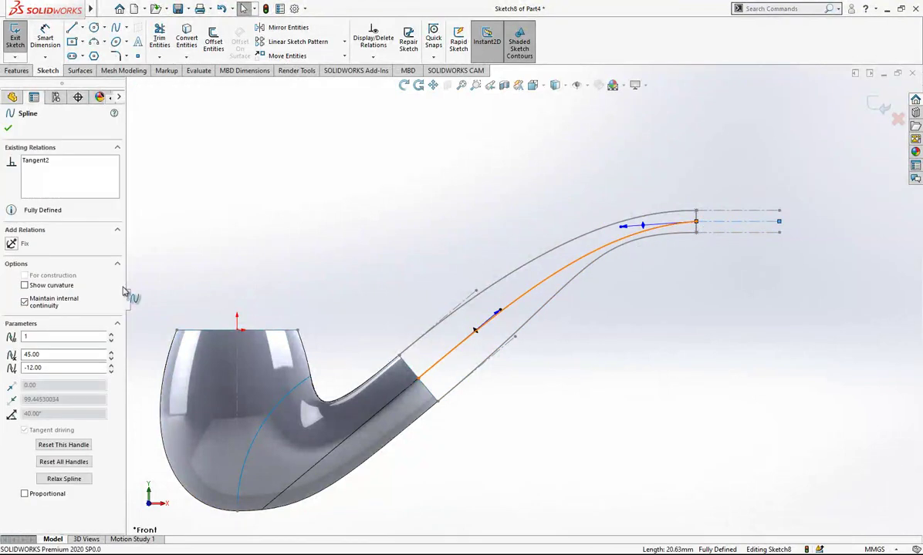
pyautogui.click(30, 317)
pyautogui.press('Escape')
pyautogui.scroll(-1, 711, 221)
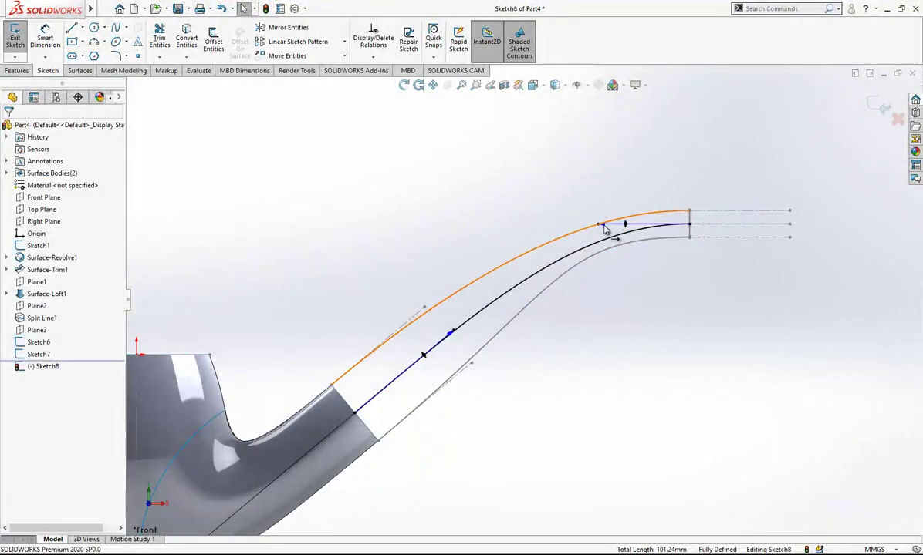
# Lengthen the middle spline's tangent handle at the ellipse end and dimension it as 80 mm
pyautogui.moveTo(600, 228); pyautogui.dragTo(584, 232)
pyautogui.press('Escape')
pyautogui.moveTo(652, 347); pyautogui.dragTo(580, 173, button='right')
pyautogui.press('Escape')
pyautogui.moveTo(616, 354); pyautogui.dragTo(594, 175, button='right')
pyautogui.click(584, 223)
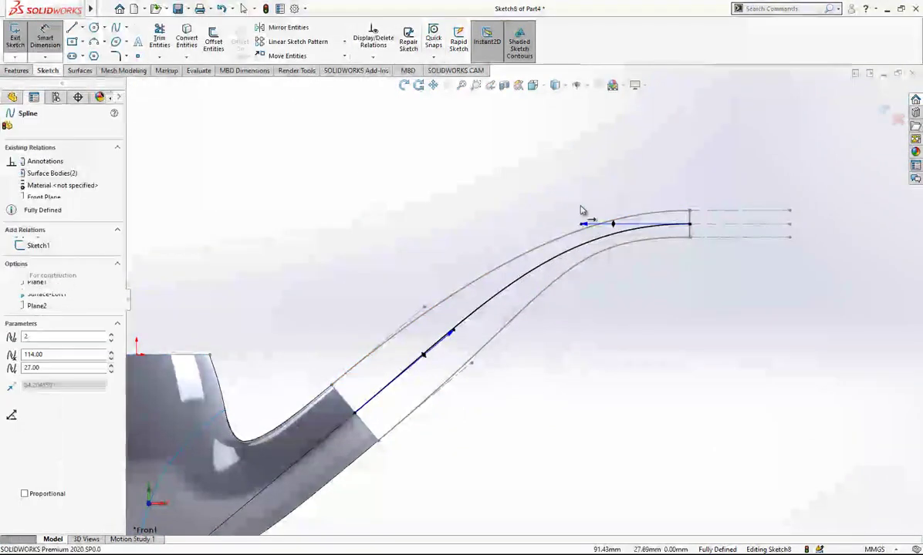
pyautogui.click(578, 187)
pyautogui.write('80')
pyautogui.press('Return')
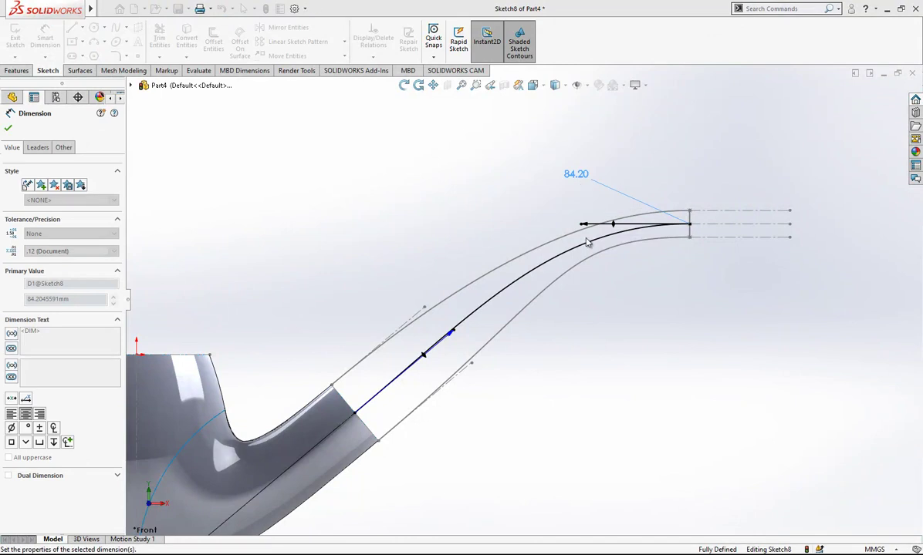
# Dimension the middle spline's tangent handle at the branch opening
pyautogui.click(453, 334)
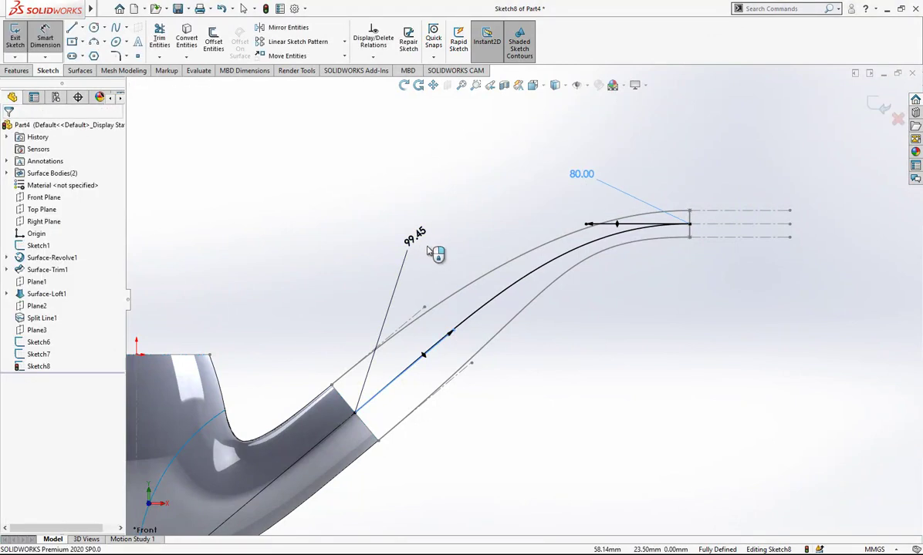
# Dimension the tangent handle at the centre spline's shank end to 100 and close the sketch
pyautogui.click(428, 252)
pyautogui.write('100')
pyautogui.press('Return')
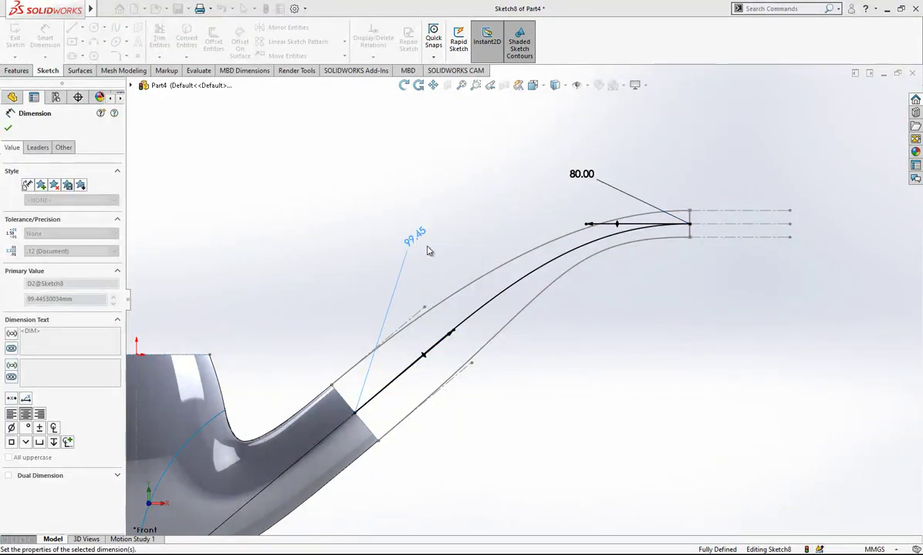
pyautogui.scroll(3, 523, 311)
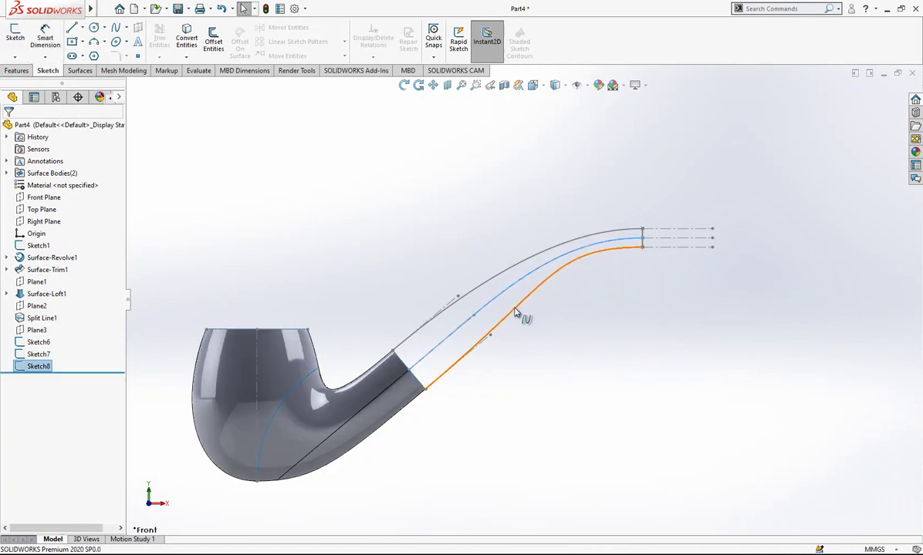
# Start a new sketch on the Top Plane, viewed normal to it
pyautogui.moveTo(566, 255); pyautogui.dragTo(494, 340, button='middle')
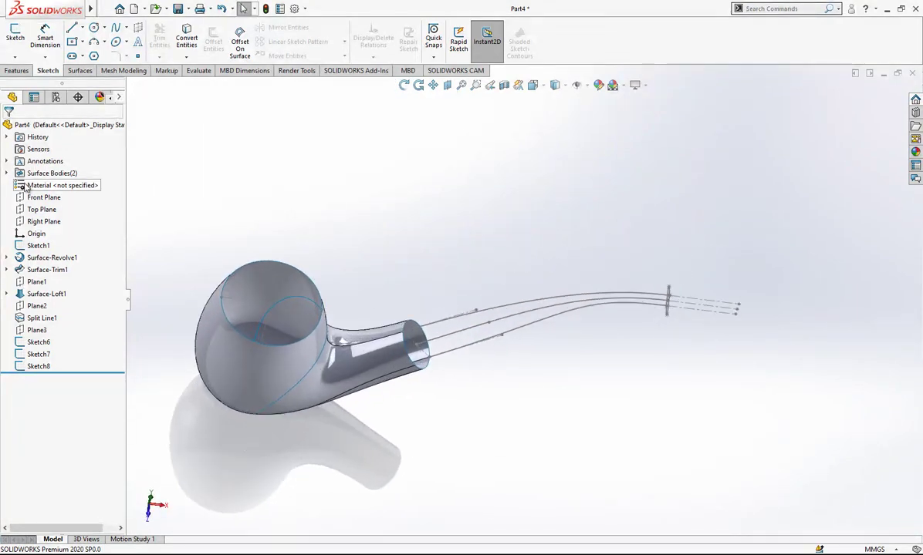
pyautogui.click(44, 197)
pyautogui.click(99, 180)
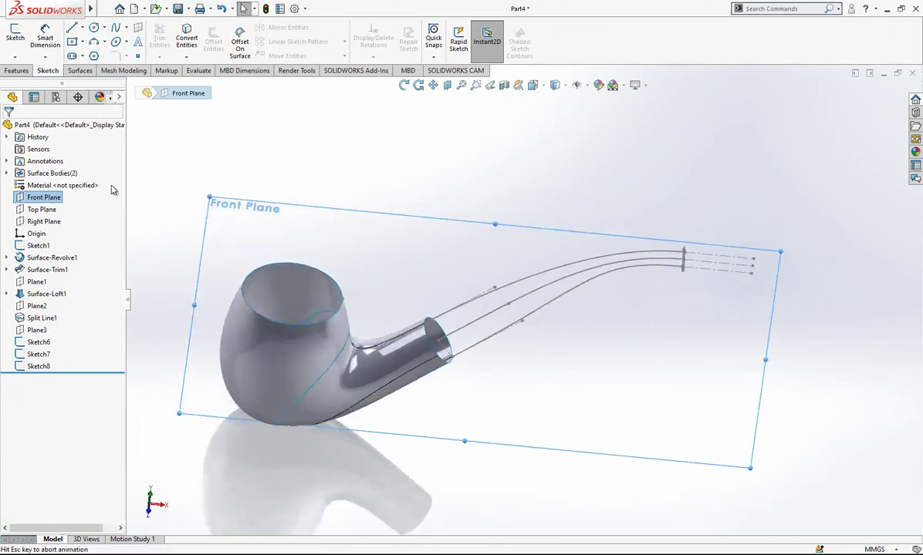
pyautogui.click(42, 209)
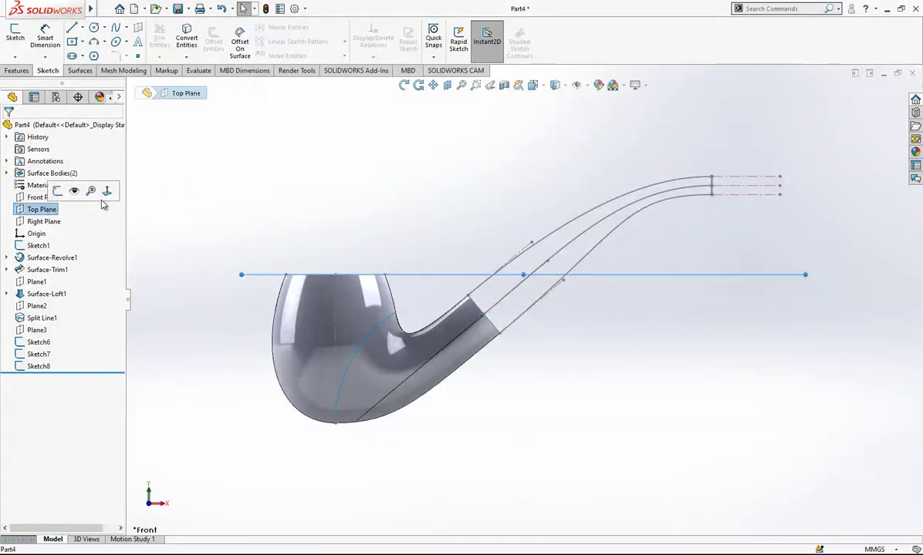
pyautogui.click(102, 194)
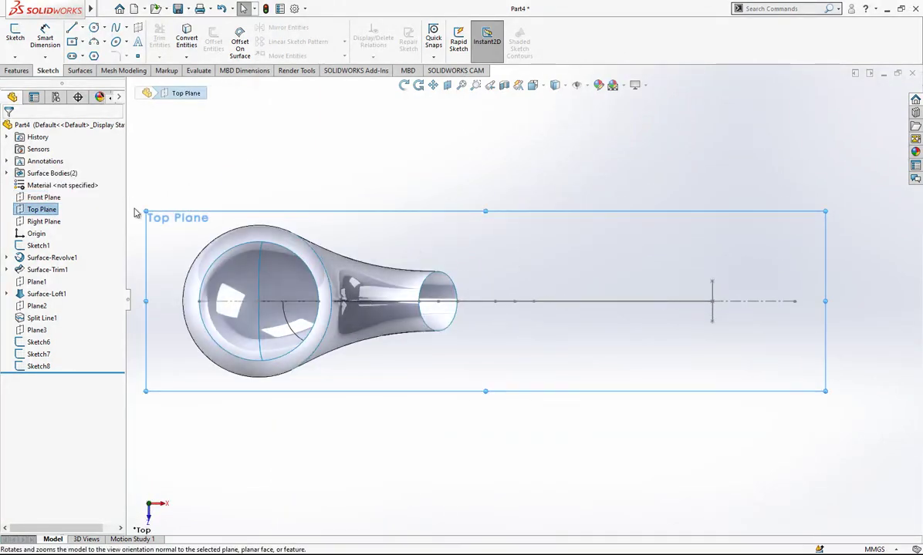
pyautogui.rightClick(61, 212)
pyautogui.click(69, 191)
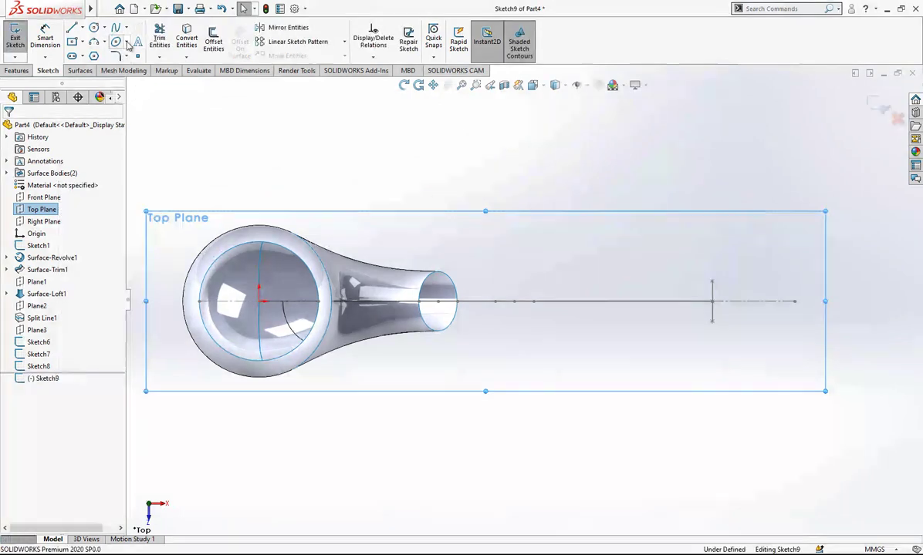
# Draw a two-point spline about 69 mm long from the shank opening's upper edge to the upper end of the stem's end line
pyautogui.click(126, 27)
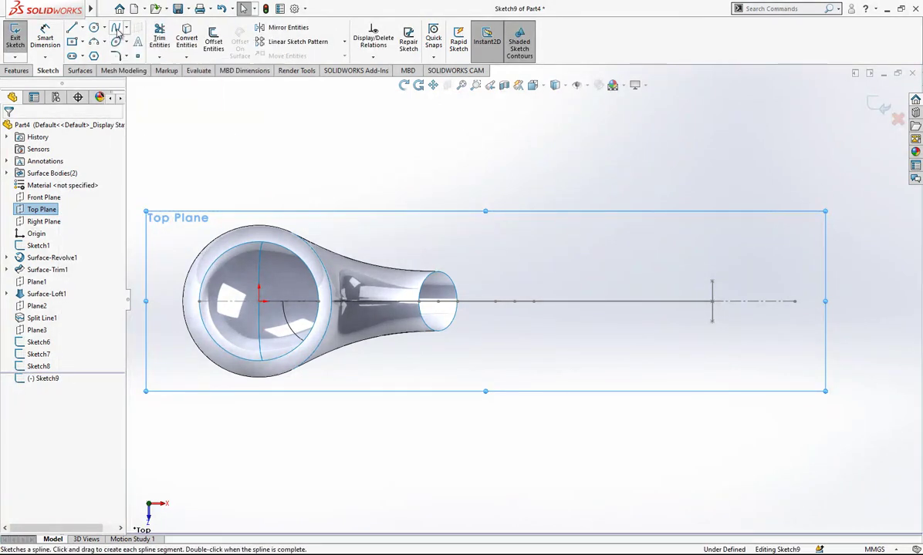
pyautogui.click(438, 271)
pyautogui.scroll(-1, 687, 279)
pyautogui.click(711, 283)
pyautogui.rightClick(664, 217)
pyautogui.click(690, 226)
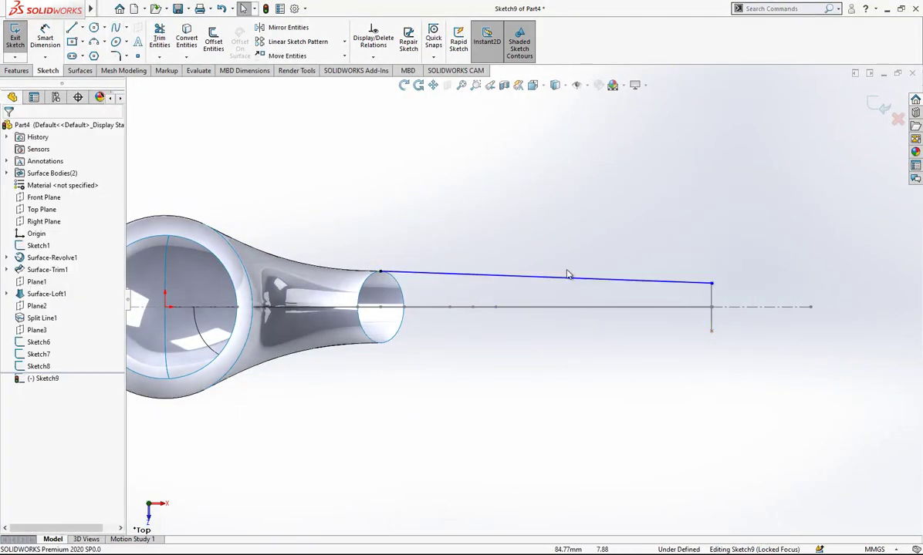
# Inspect in 3D how the spline's start point lines up with the shank rim's side vertex, and close the sketch
pyautogui.click(513, 278)
pyautogui.moveTo(430, 300); pyautogui.dragTo(429, 181, button='middle')
pyautogui.click(409, 154)
pyautogui.scroll(-1, 404, 151)
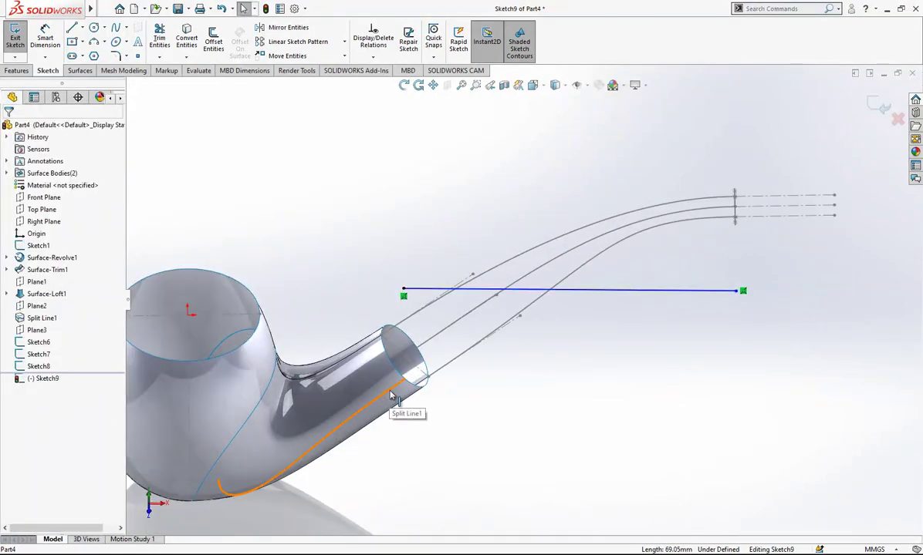
pyautogui.click(403, 289)
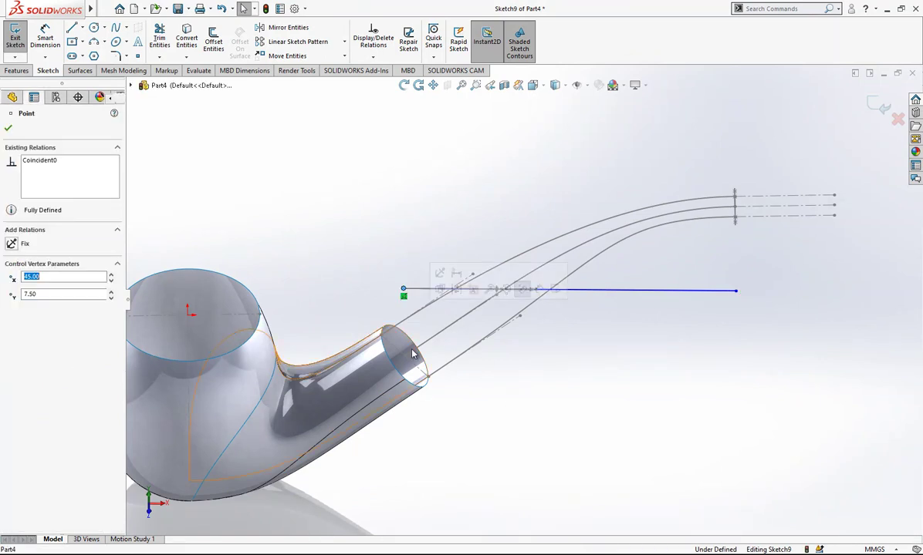
pyautogui.keyDown('ctrl'); pyautogui.click(405, 335); pyautogui.keyUp('ctrl')
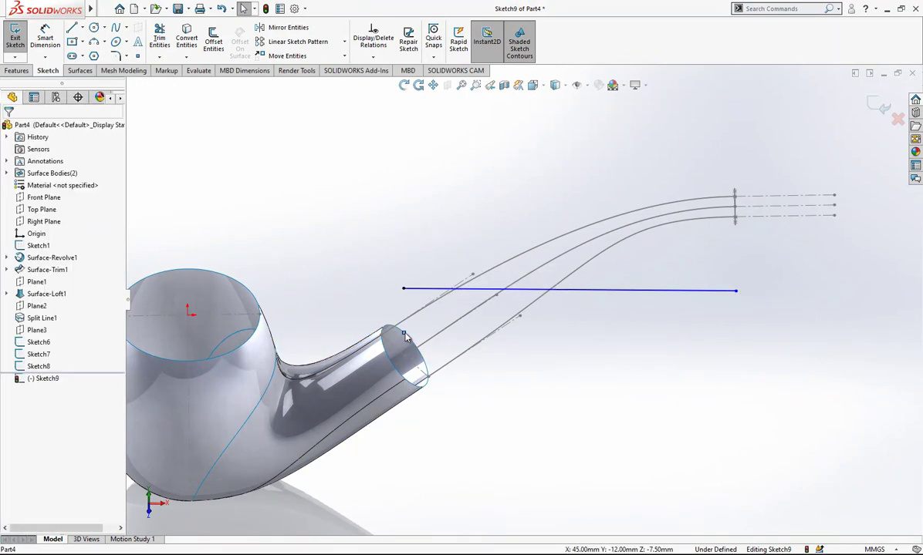
pyautogui.click(402, 290)
pyautogui.keyDown('ctrl'); pyautogui.click(359, 331); pyautogui.keyUp('ctrl')
pyautogui.moveTo(358, 330); pyautogui.dragTo(346, 406, button='middle')
pyautogui.click(790, 128)
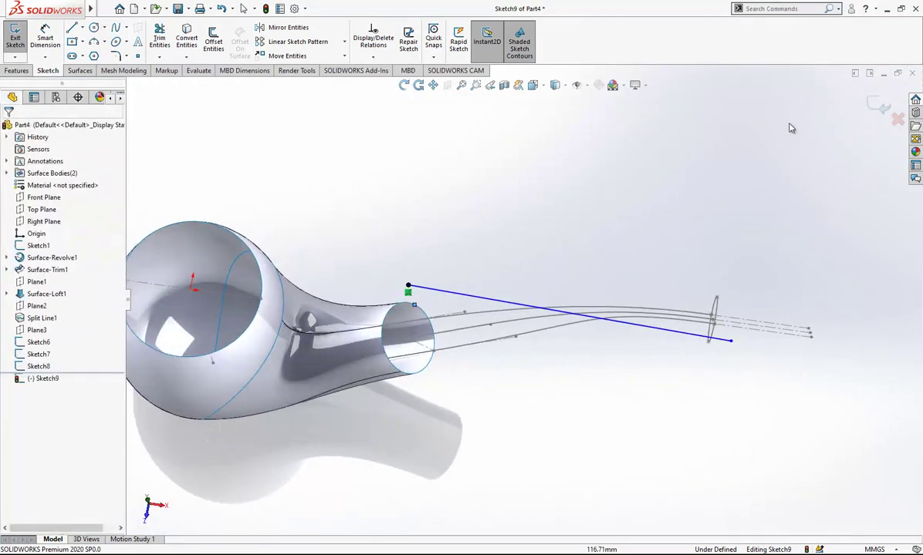
pyautogui.click(876, 109)
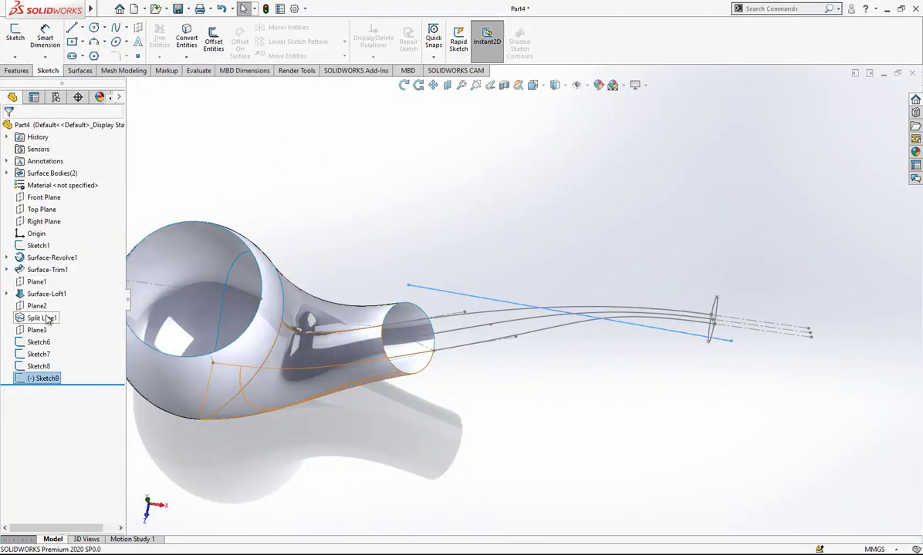
# Review the split line feature's definition on the shank and accept it
pyautogui.click(47, 319)
pyautogui.click(77, 292)
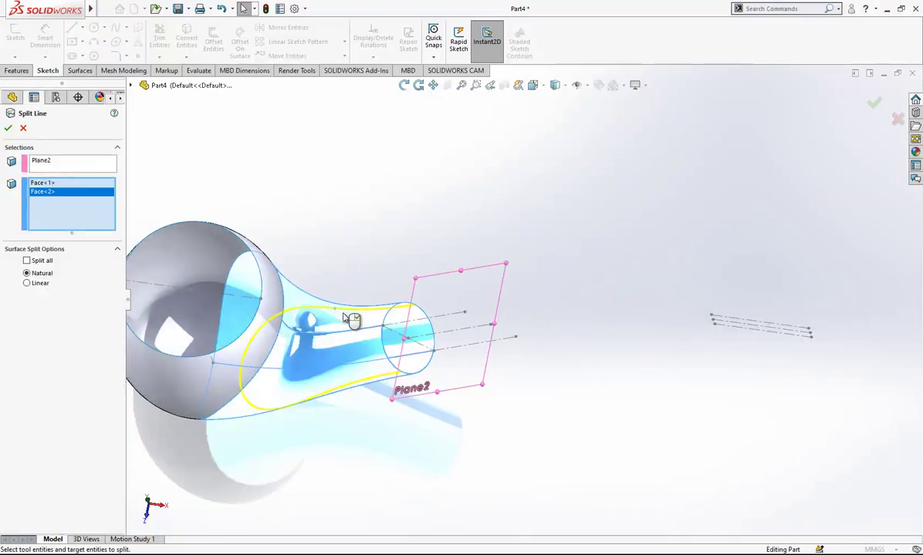
pyautogui.press('Return')
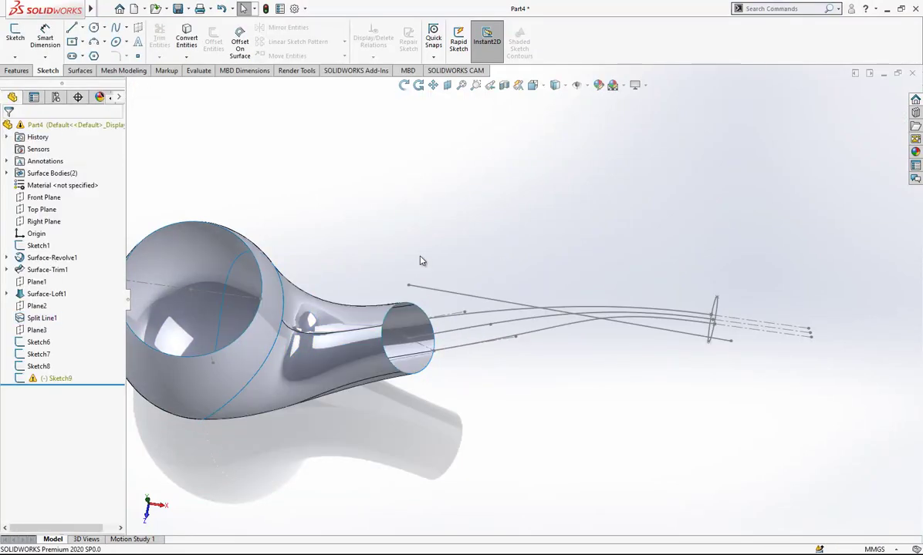
# Reopen the spline sketch and replace the start point's coincident relation with one to the shank rim's side vertex
pyautogui.click(428, 289)
pyautogui.click(440, 233)
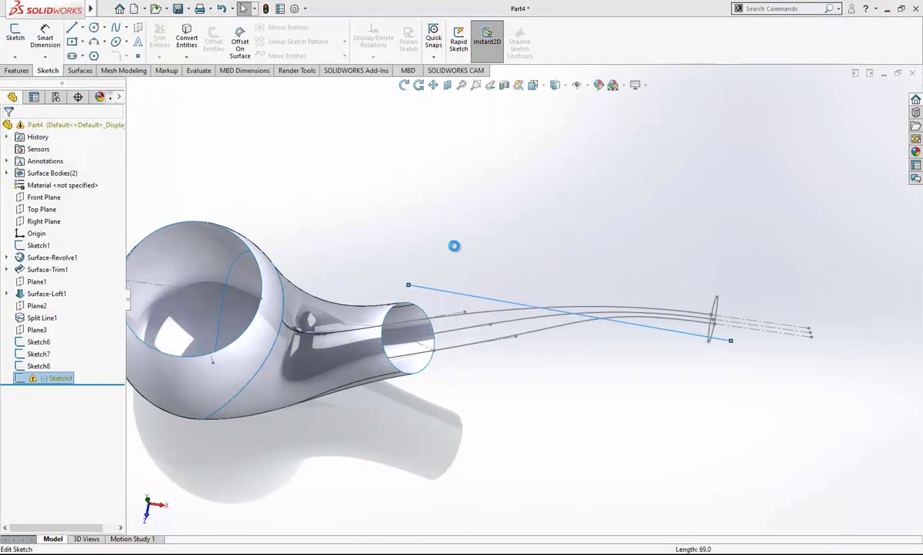
pyautogui.click(408, 288)
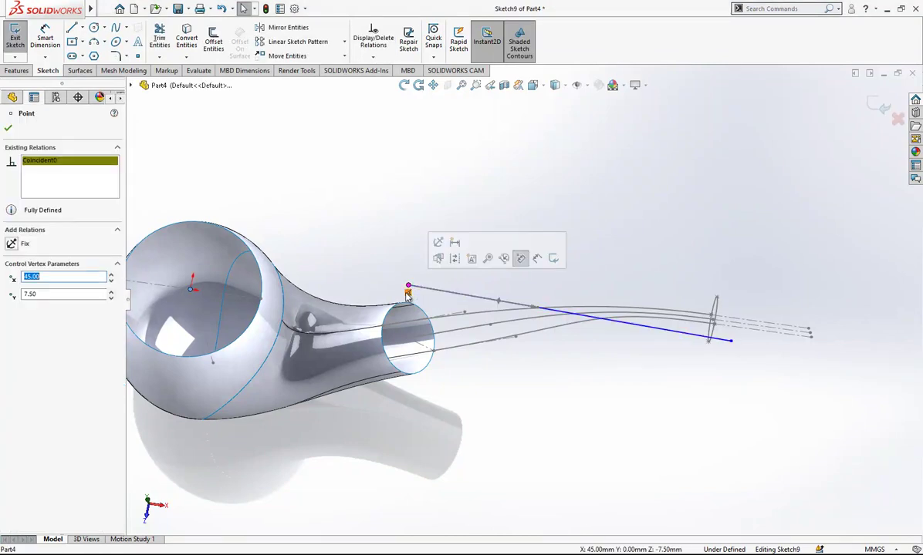
pyautogui.moveTo(408, 288)
pyautogui.mouseDown()
pyautogui.moveTo(414, 312)
pyautogui.moveTo(419, 293)
pyautogui.mouseUp()
pyautogui.click(414, 306)
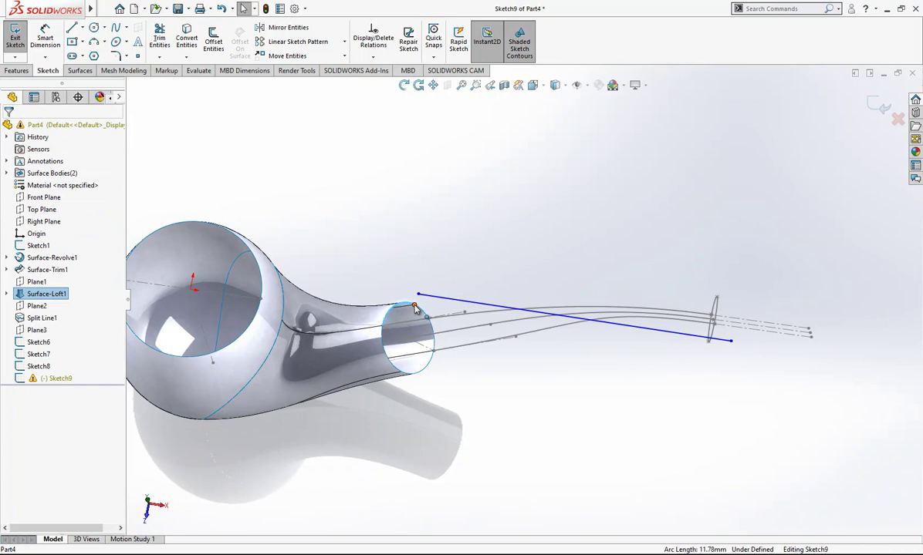
pyautogui.keyDown('ctrl'); pyautogui.click(417, 294); pyautogui.keyUp('ctrl')
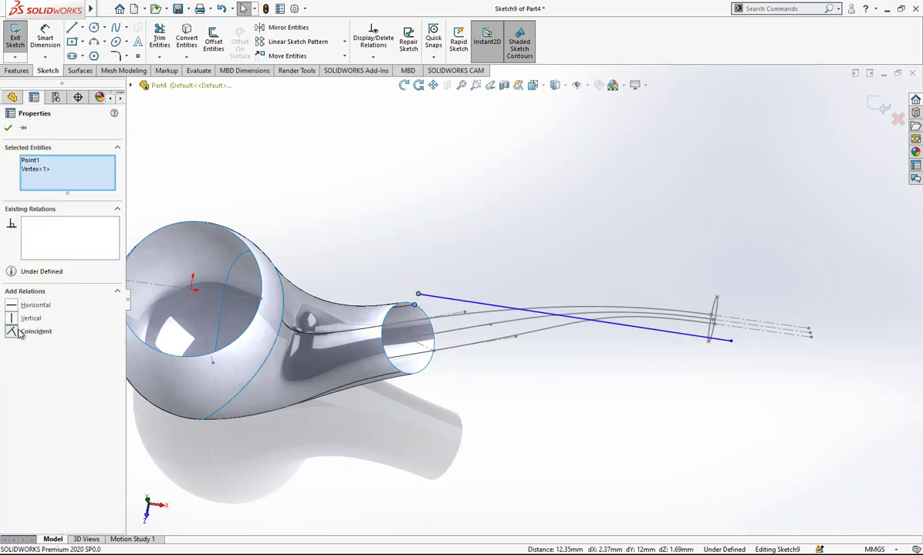
pyautogui.hotkey('ctrl', 'z')
# Make the spline tangent and equal in curvature to the shank's split edge, working in the top view
pyautogui.click(539, 87)
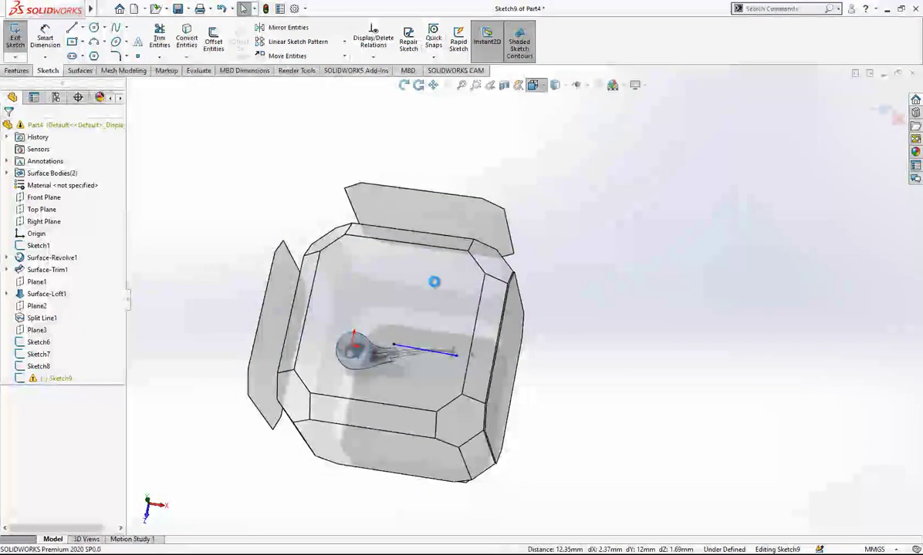
pyautogui.click(405, 263)
pyautogui.scroll(-3, 483, 284)
pyautogui.click(364, 276)
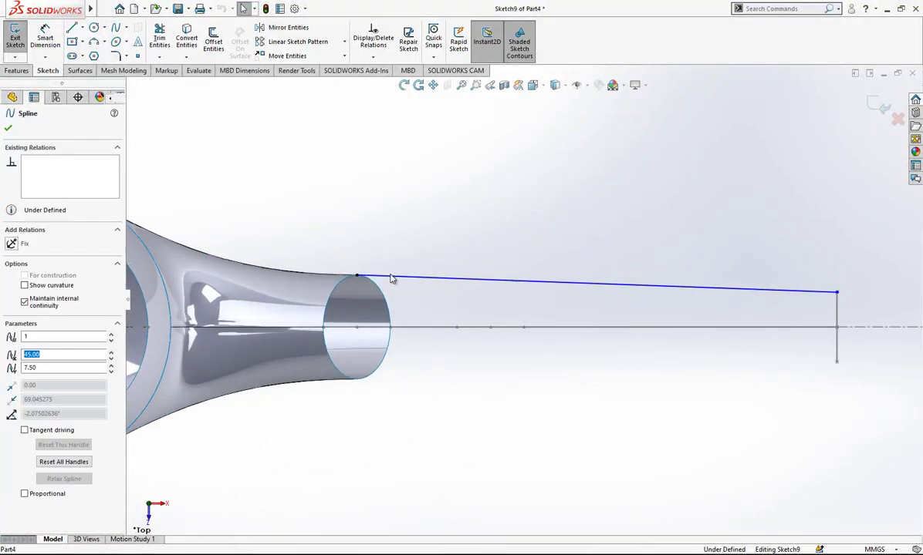
pyautogui.keyDown('ctrl'); pyautogui.click(329, 278); pyautogui.keyUp('ctrl')
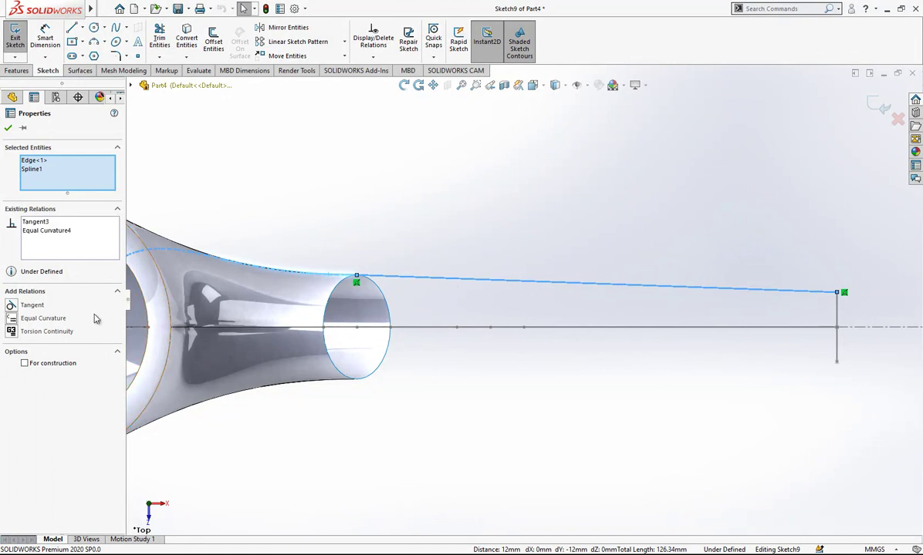
pyautogui.click(43, 318)
pyautogui.press('Escape')
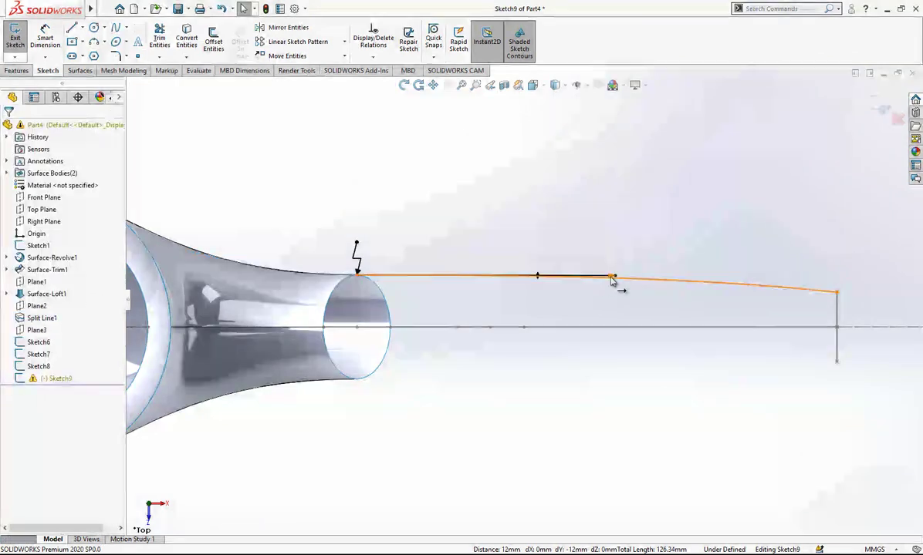
# Lengthen the tangent handle at the spline's mouthpiece end and level it so the curve finishes horizontally
pyautogui.click(702, 282)
pyautogui.scroll(1, 391, 286)
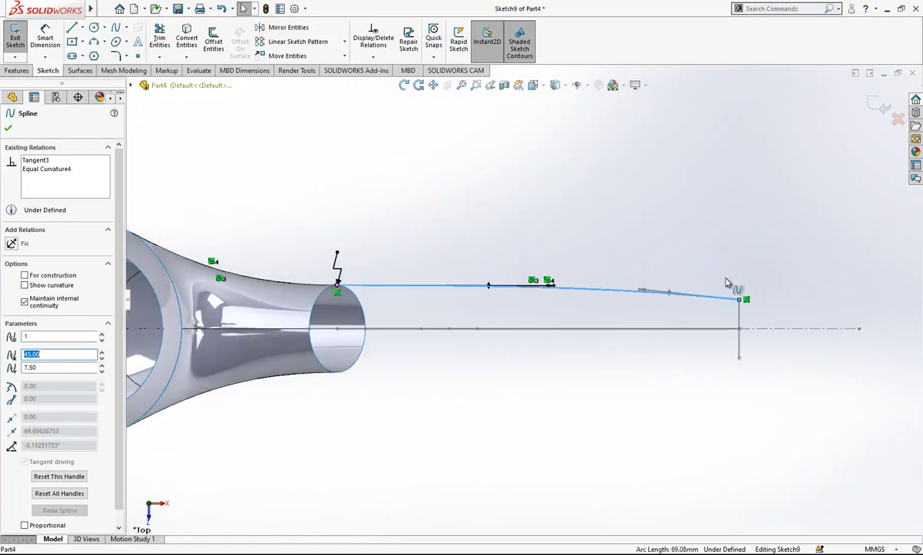
pyautogui.moveTo(639, 291); pyautogui.dragTo(547, 299)
pyautogui.press('Escape')
pyautogui.scroll(2, 432, 281)
pyautogui.scroll(-2, 676, 283)
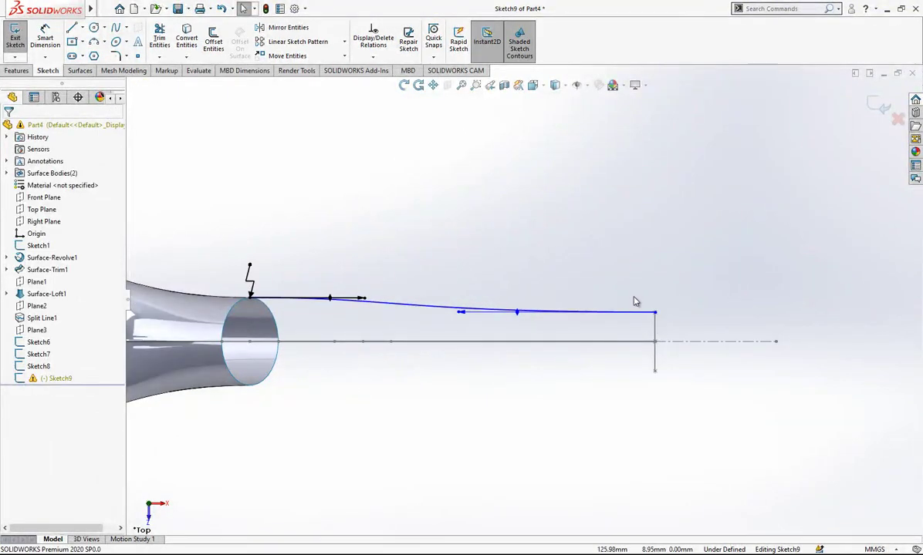
# Draw a horizontal construction line about 15 mm long outward from the spline's mouthpiece end
pyautogui.press('l')
pyautogui.moveTo(655, 312); pyautogui.dragTo(746, 313)
pyautogui.press('Escape')
pyautogui.click(698, 385)
# Dimension the distance between the new construction line and the existing centreline as 5 mm
pyautogui.moveTo(698, 385); pyautogui.dragTo(714, 342, button='right')
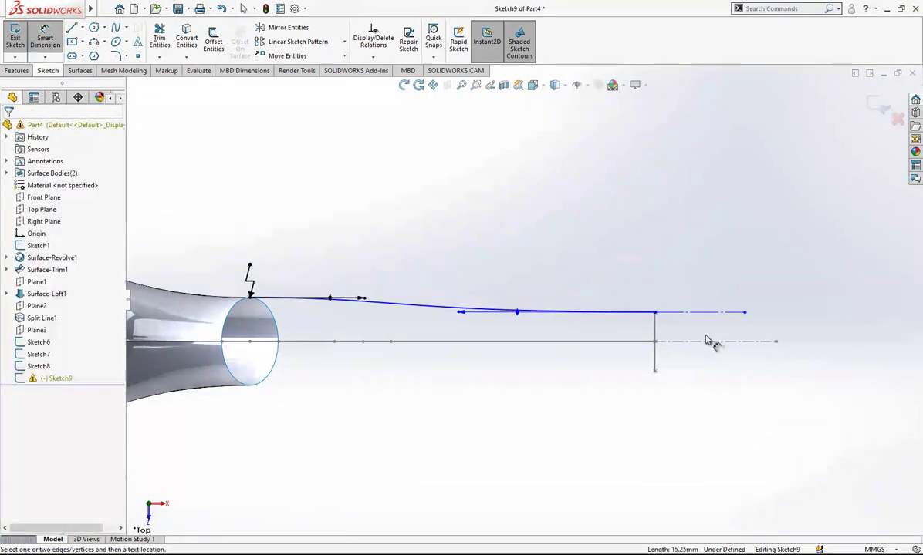
pyautogui.click(714, 341)
pyautogui.click(705, 313)
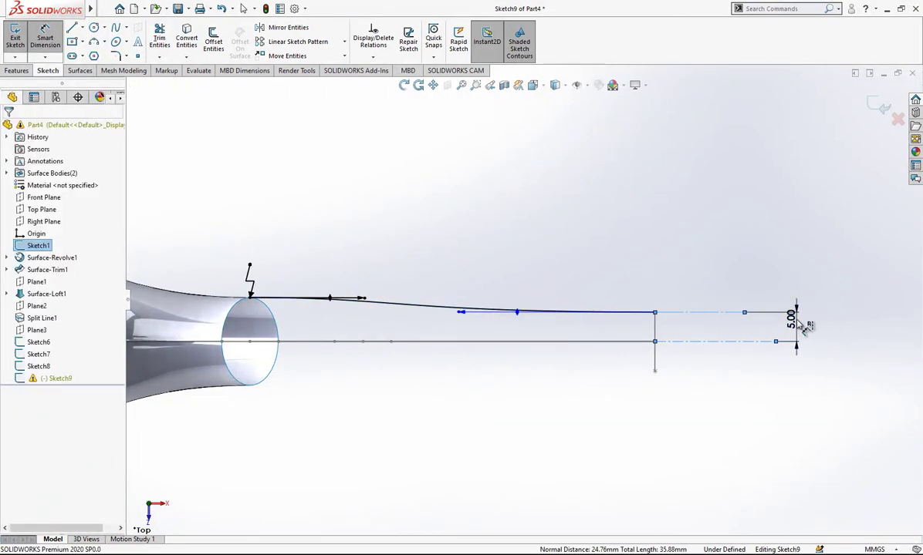
pyautogui.click(796, 322)
pyautogui.write('5')
pyautogui.press('Return')
pyautogui.press('Escape')
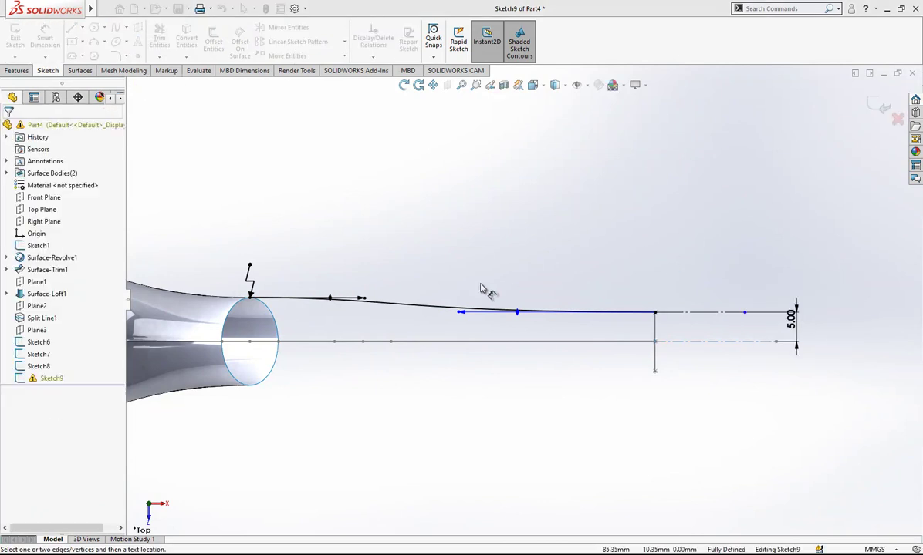
# Delete the spline's Equal Curvature relation while keeping its Tangent relation to the shank edge
pyautogui.keyDown('ctrl'); pyautogui.moveTo(316, 305); pyautogui.dragTo(391, 305, button='middle'); pyautogui.keyUp('ctrl')
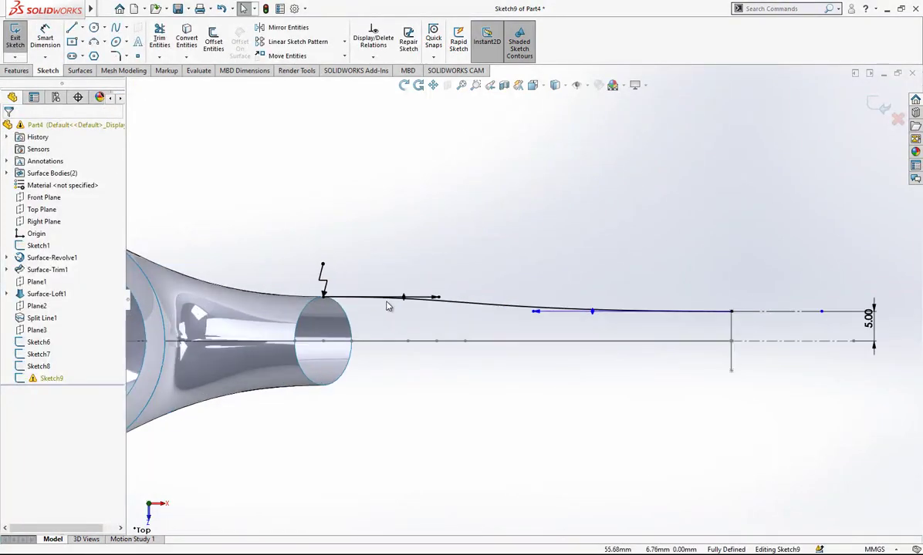
pyautogui.click(322, 267)
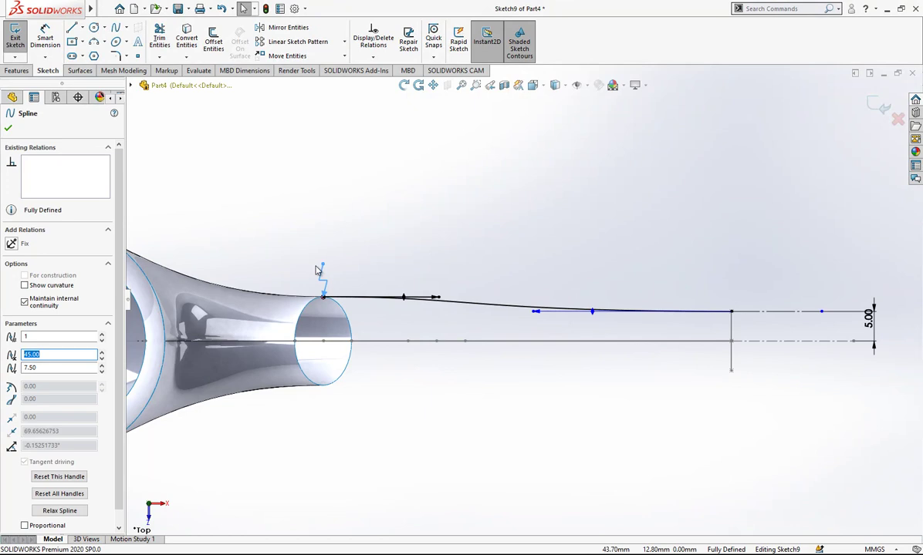
pyautogui.click(317, 273)
pyautogui.click(355, 299)
pyautogui.click(39, 160)
pyautogui.rightClick(48, 173)
pyautogui.click(77, 187)
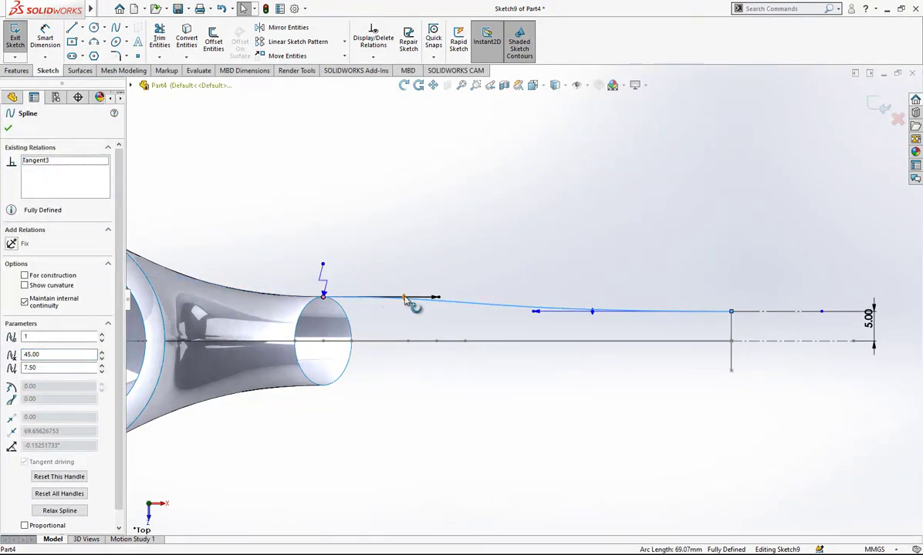
# Shorten the tangent handle at the spline's shank end slightly
pyautogui.click(354, 285)
pyautogui.moveTo(438, 299); pyautogui.dragTo(417, 307)
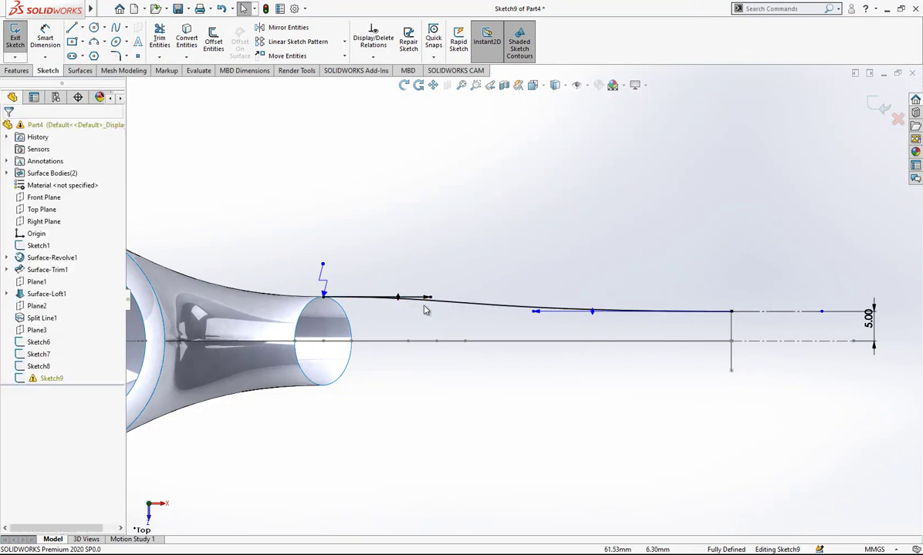
pyautogui.click(421, 305)
# Check the existing relations between the shank edge and the stem spline
pyautogui.click(298, 300)
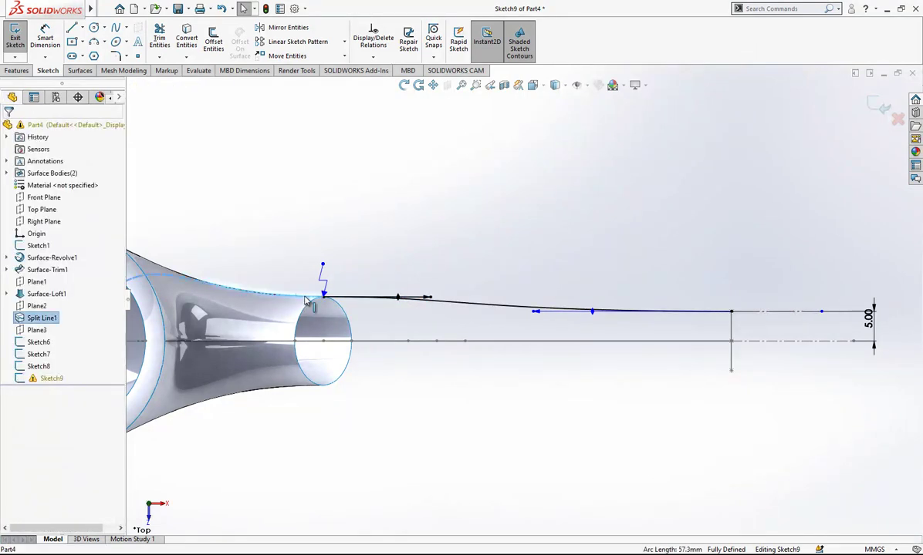
pyautogui.keyDown('ctrl'); pyautogui.click(446, 306); pyautogui.keyUp('ctrl')
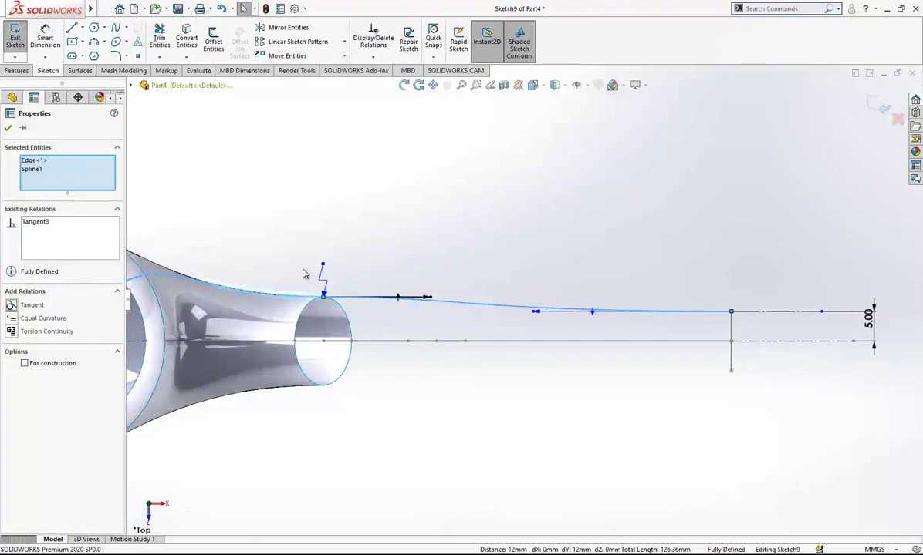
pyautogui.click(454, 252)
# Adjust the spline's tangent handle at the mouthpiece end and dimension it to 120
pyautogui.moveTo(534, 318)
pyautogui.mouseDown()
pyautogui.moveTo(633, 318)
pyautogui.moveTo(501, 318)
pyautogui.moveTo(530, 319)
pyautogui.mouseUp()
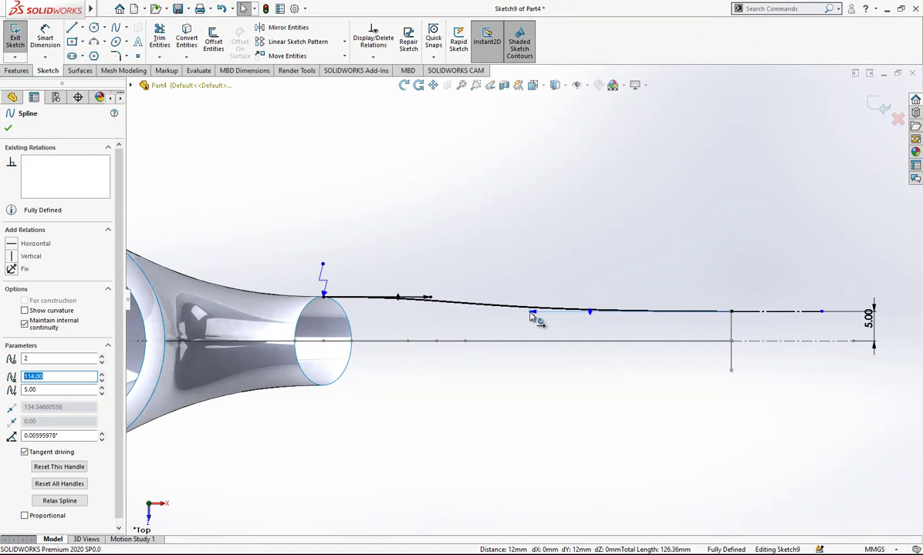
pyautogui.scroll(2, 530, 319)
pyautogui.click(626, 389)
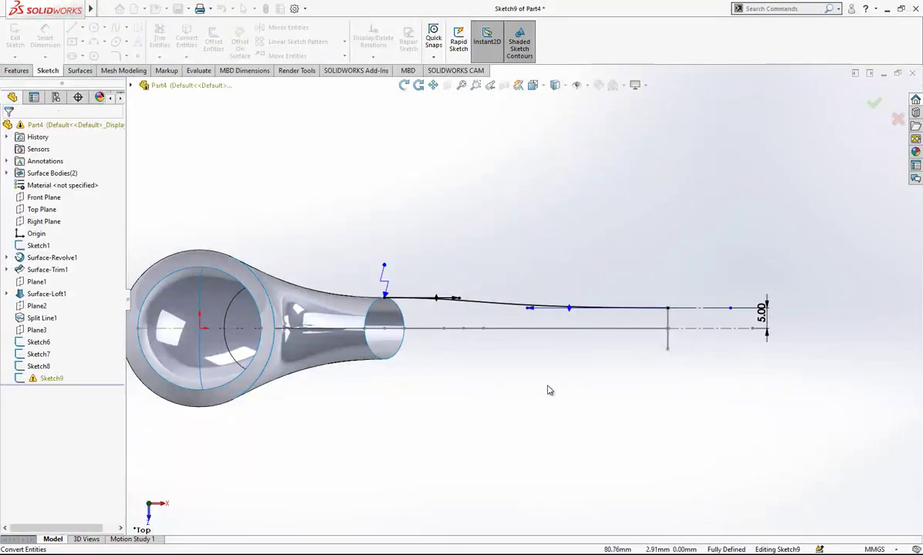
pyautogui.moveTo(540, 366); pyautogui.dragTo(533, 310, button='right')
pyautogui.click(529, 309)
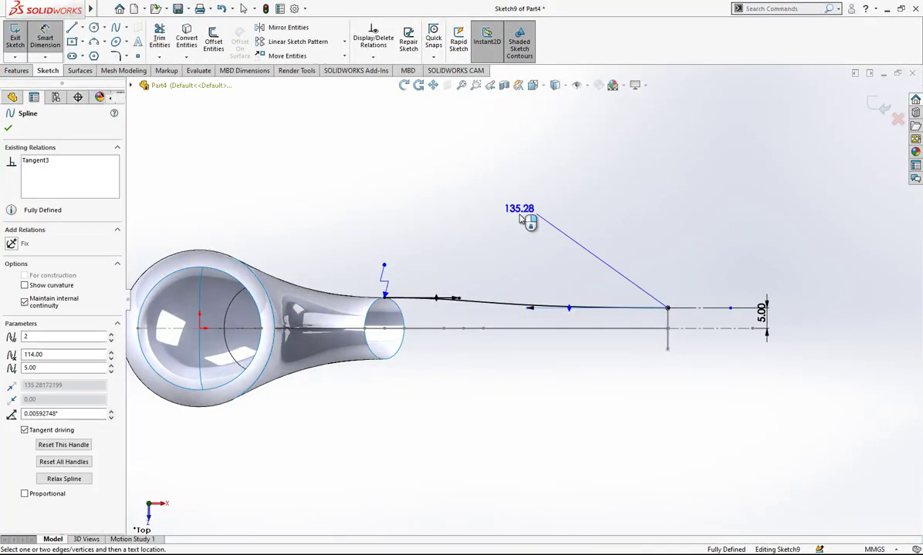
pyautogui.click(560, 241)
pyautogui.write('120')
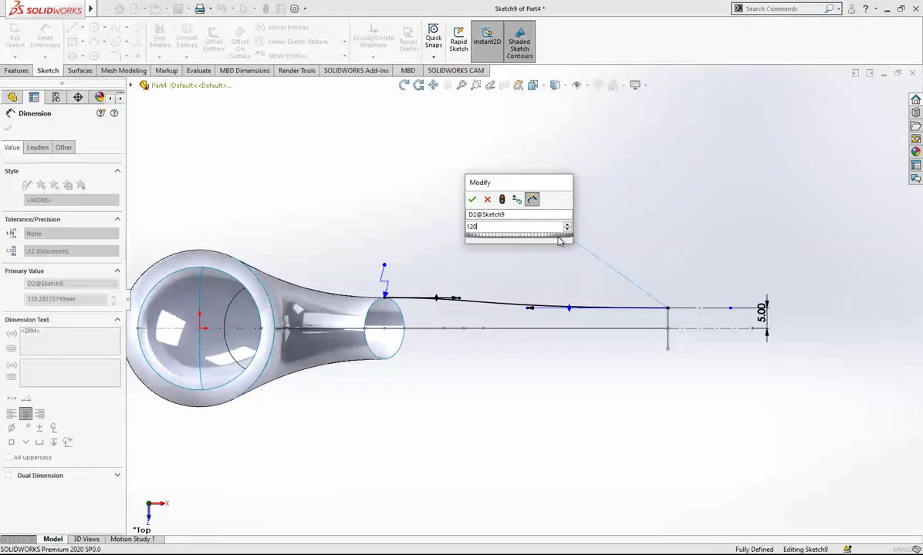
pyautogui.press('Return')
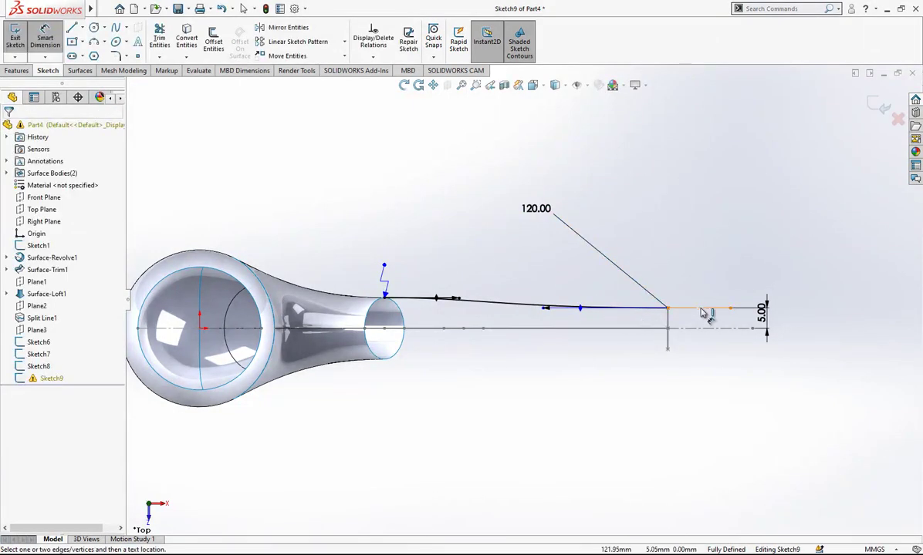
pyautogui.press('Escape')
# Relate the spline to the adjoining horizontal construction line at the mouthpiece end so the two connect smoothly
pyautogui.scroll(-2, 640, 313)
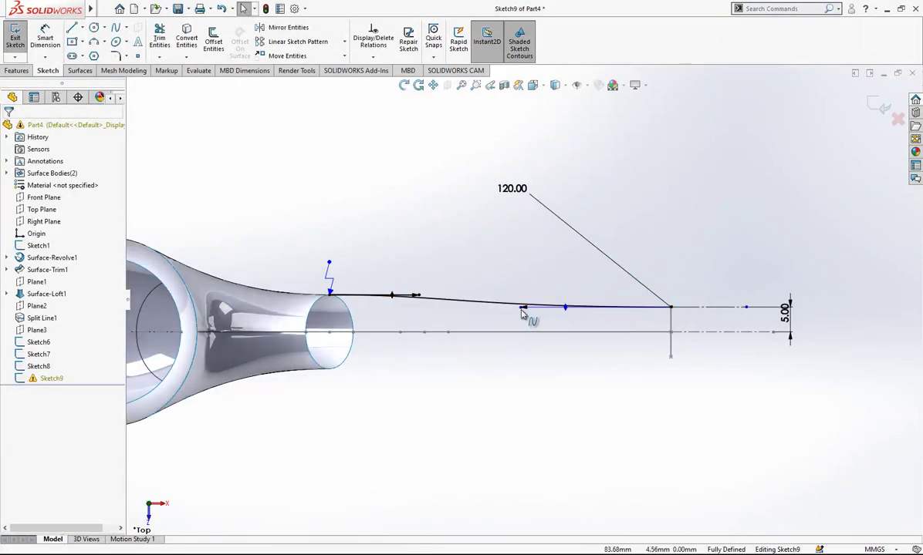
pyautogui.moveTo(521, 308); pyautogui.dragTo(544, 310)
pyautogui.click(552, 309)
pyautogui.click(711, 308)
pyautogui.keyDown('ctrl'); pyautogui.click(359, 295); pyautogui.keyUp('ctrl')
pyautogui.click(33, 317)
pyautogui.click(676, 273)
pyautogui.scroll(1, 679, 270)
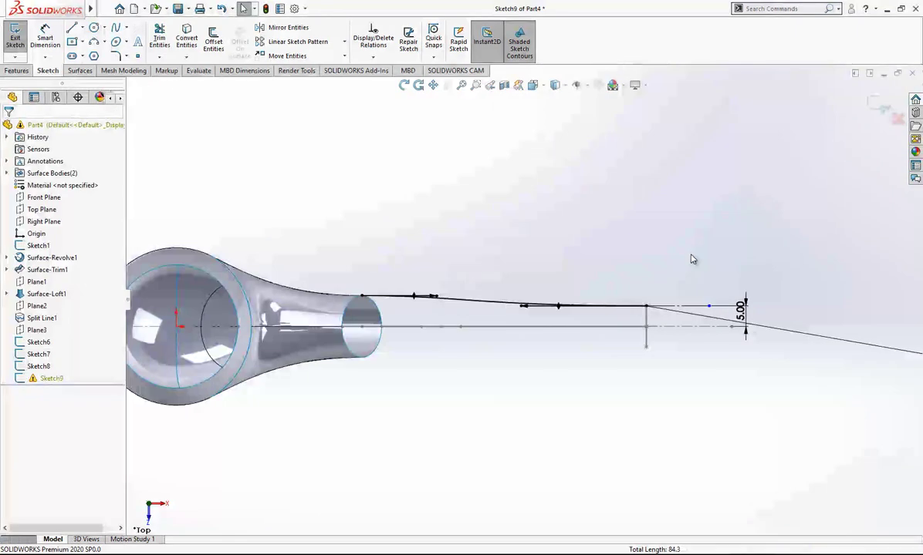
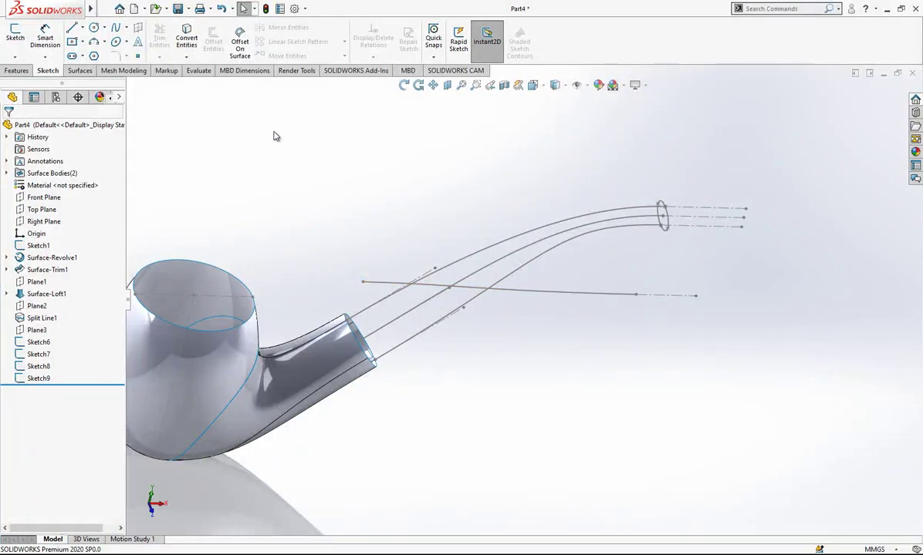
# Create a sketch-on-sketch projected curve from the top-view stem spline in Sketch9 and the middle stem spline
pyautogui.click(23, 73)
pyautogui.click(468, 57)
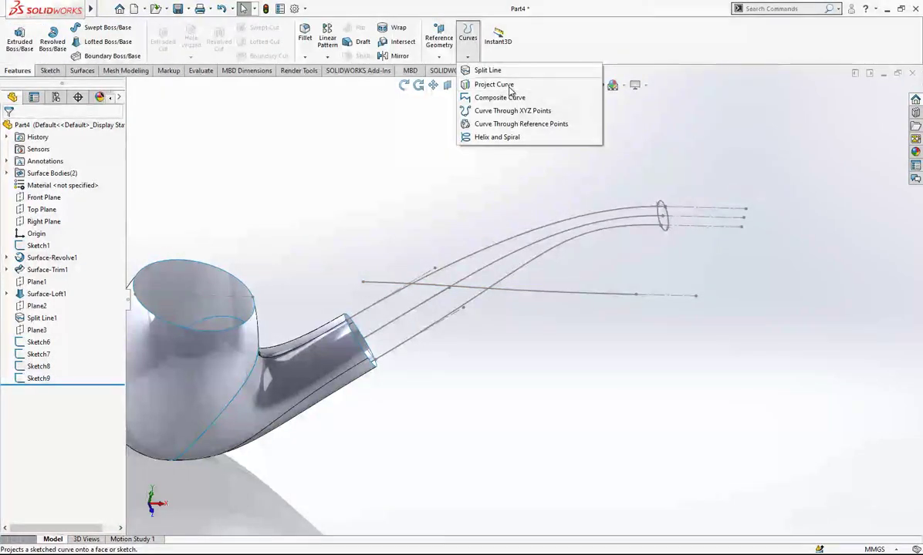
pyautogui.click(495, 85)
pyautogui.click(473, 289)
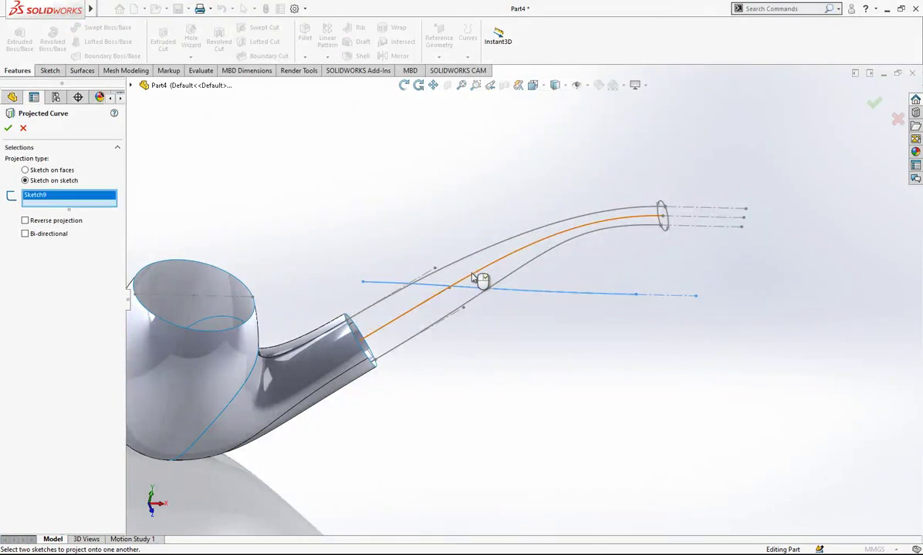
pyautogui.click(462, 280)
pyautogui.moveTo(462, 280)
pyautogui.mouseDown(button='middle')
pyautogui.moveTo(504, 240)
pyautogui.moveTo(624, 249)
pyautogui.moveTo(584, 307)
pyautogui.moveTo(560, 299)
pyautogui.moveTo(499, 316)
pyautogui.mouseUp(button='middle')
pyautogui.moveTo(507, 324); pyautogui.dragTo(486, 229, button='middle')
pyautogui.scroll(-1, 552, 225)
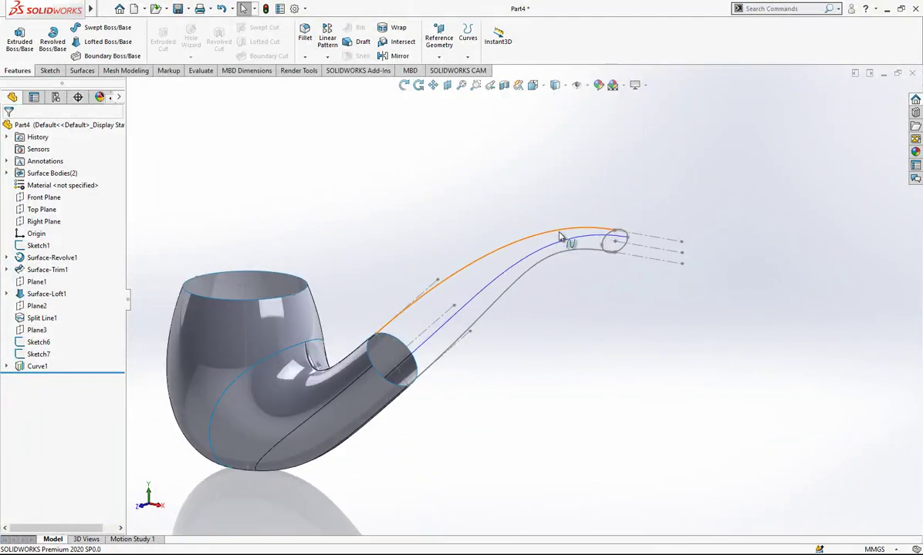
# Show Sketch8, the middle stem spline used by the projected curve
pyautogui.scroll(1, 296, 266)
pyautogui.click(35, 356)
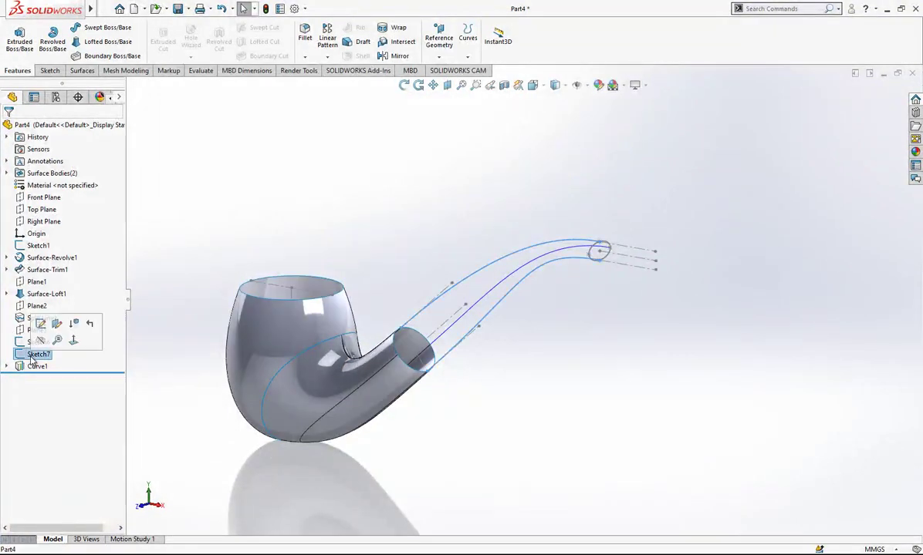
pyautogui.click(31, 379)
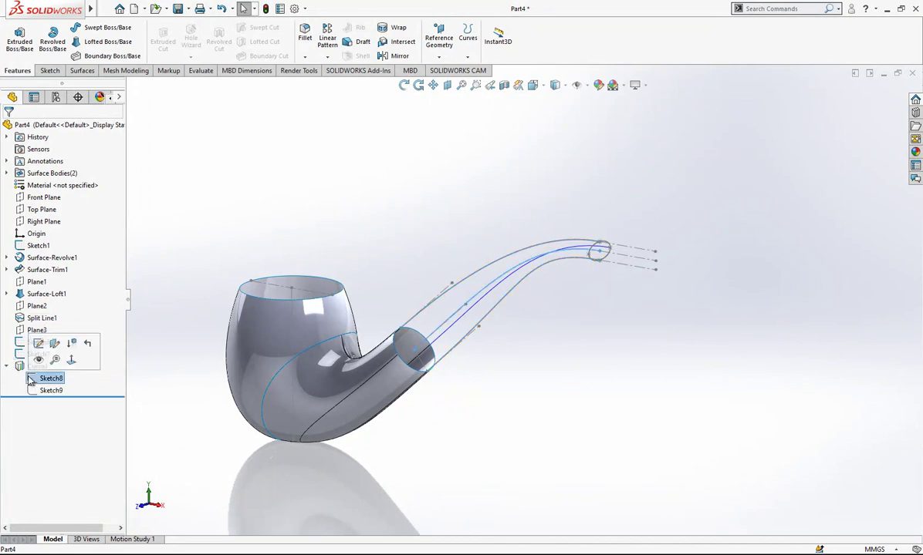
pyautogui.click(38, 360)
pyautogui.moveTo(496, 250)
pyautogui.mouseDown(button='middle')
pyautogui.moveTo(435, 277)
pyautogui.moveTo(302, 303)
pyautogui.moveTo(313, 318)
pyautogui.moveTo(360, 301)
pyautogui.moveTo(424, 301)
pyautogui.moveTo(537, 274)
pyautogui.moveTo(532, 336)
pyautogui.moveTo(448, 376)
pyautogui.mouseUp(button='middle')
# Orient the view normal to the Top Plane and show Sketch9 under the projected curve
pyautogui.click(46, 209)
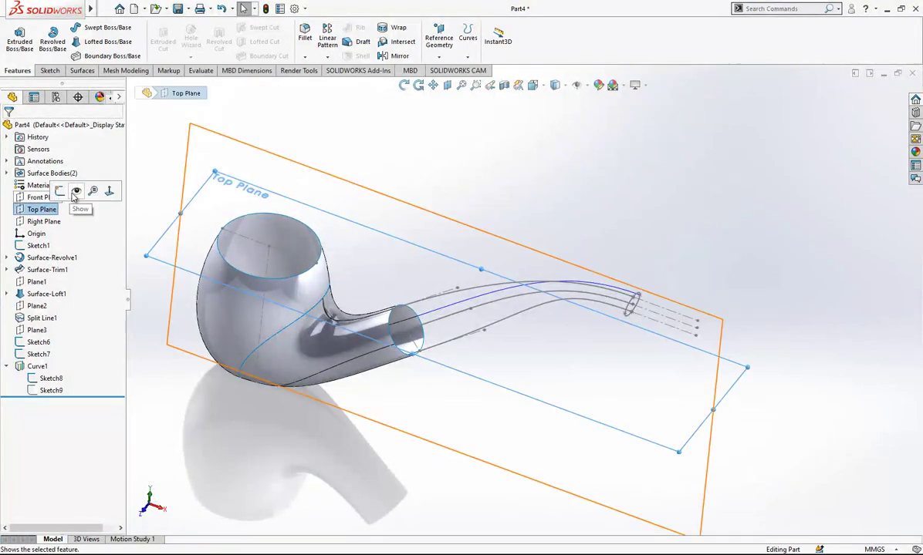
pyautogui.click(107, 191)
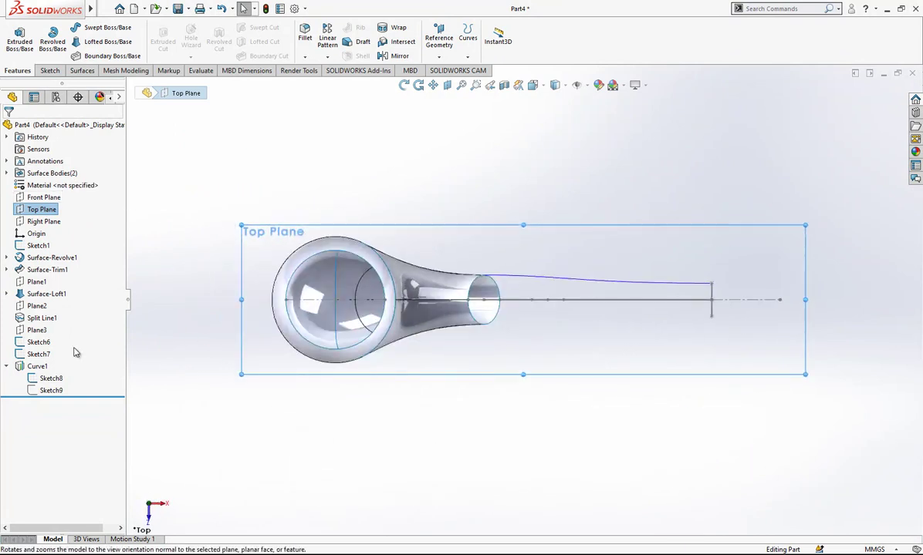
pyautogui.click(49, 391)
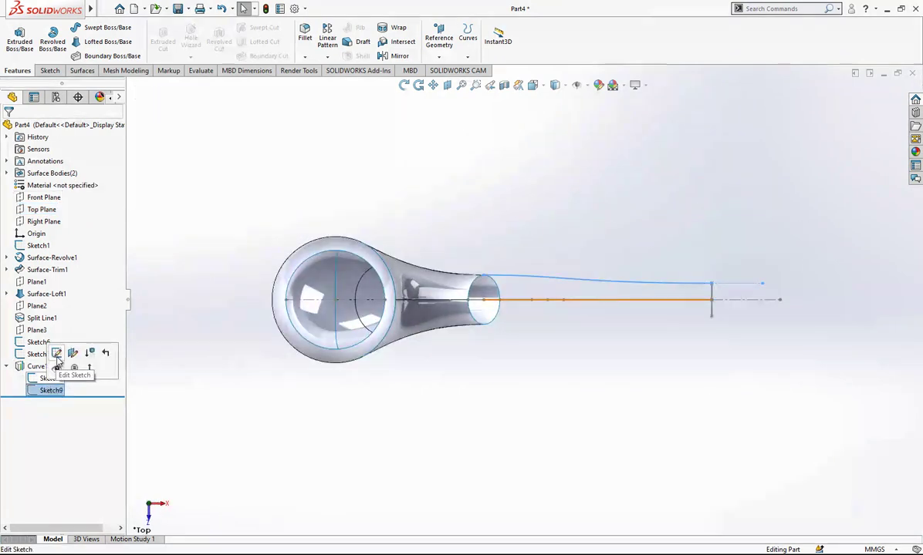
pyautogui.click(57, 373)
pyautogui.click(215, 246)
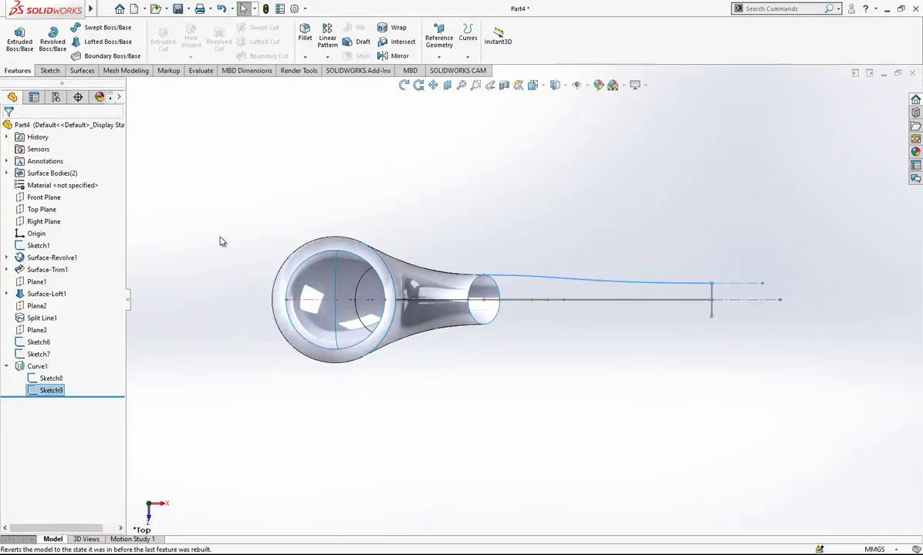
# Start a new sketch on the Top Plane and convert the Sketch9 spline into it
pyautogui.click(59, 70)
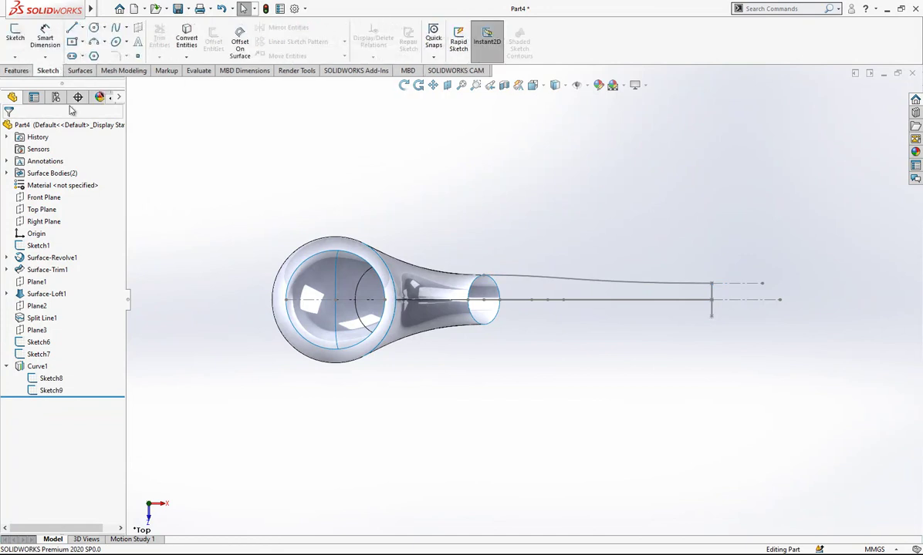
pyautogui.click(41, 209)
pyautogui.click(52, 185)
pyautogui.click(51, 391)
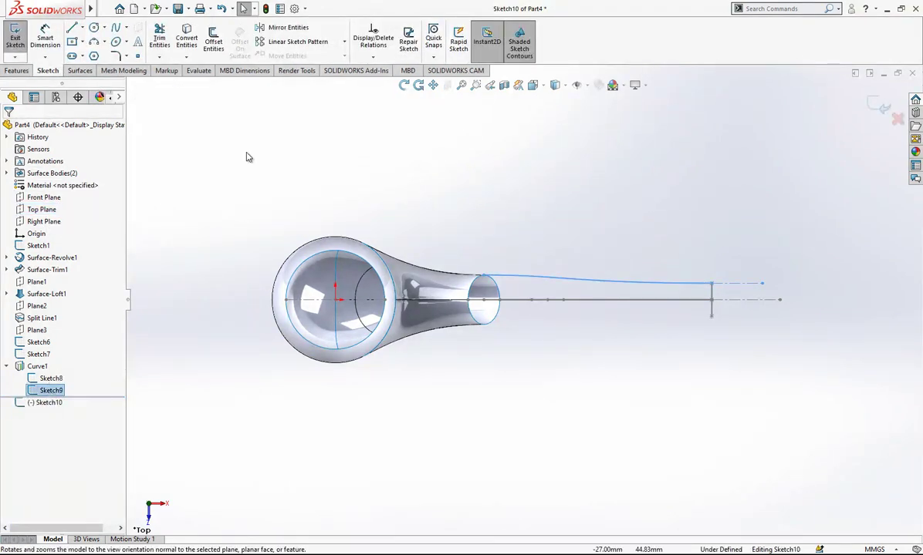
pyautogui.click(189, 44)
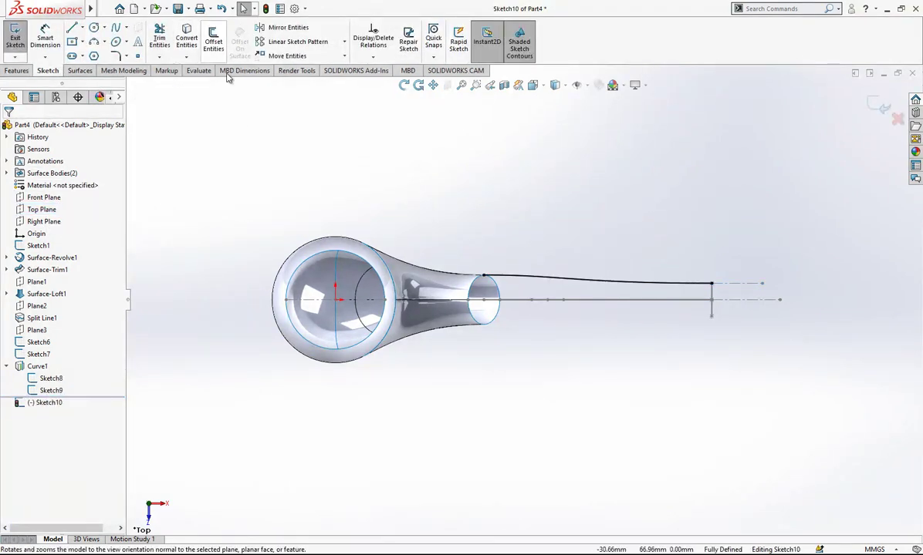
pyautogui.click(633, 285)
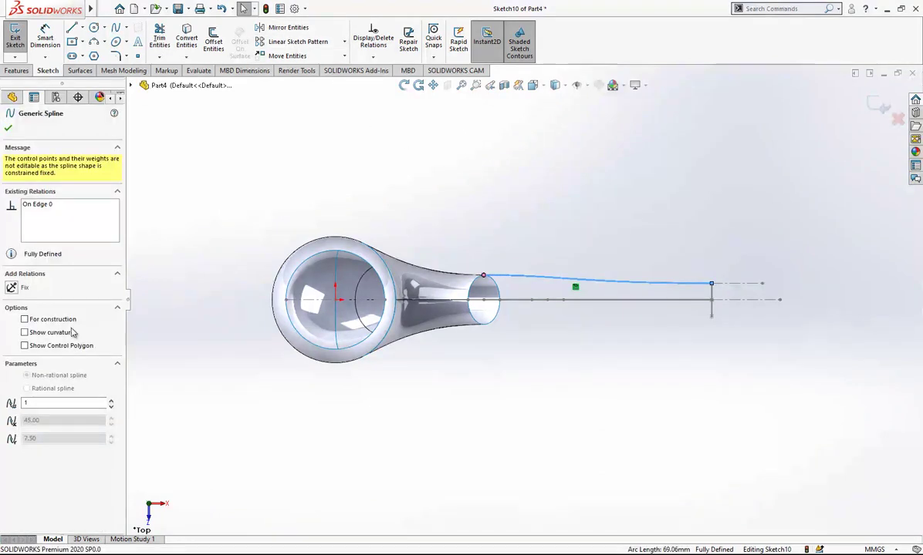
pyautogui.click(282, 31)
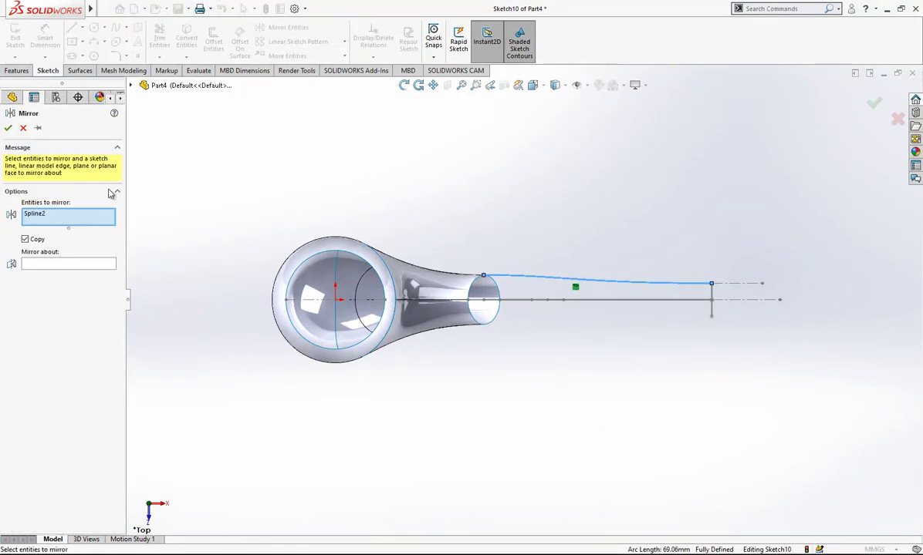
pyautogui.press('Escape')
# Convert the centreline beyond the mouthpiece into the sketch and turn it into construction geometry
pyautogui.scroll(-1, 749, 308)
pyautogui.click(749, 300)
pyautogui.click(861, 268)
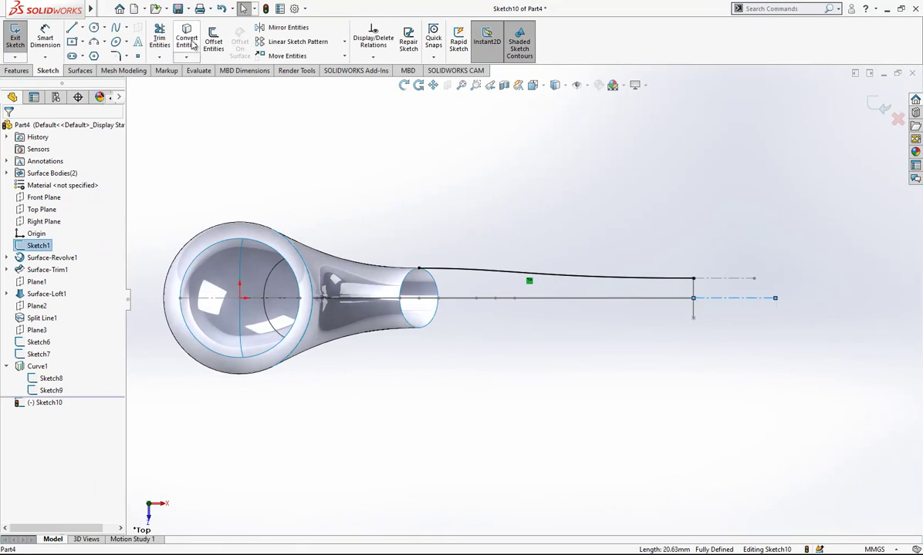
pyautogui.click(775, 270)
pyautogui.click(731, 307)
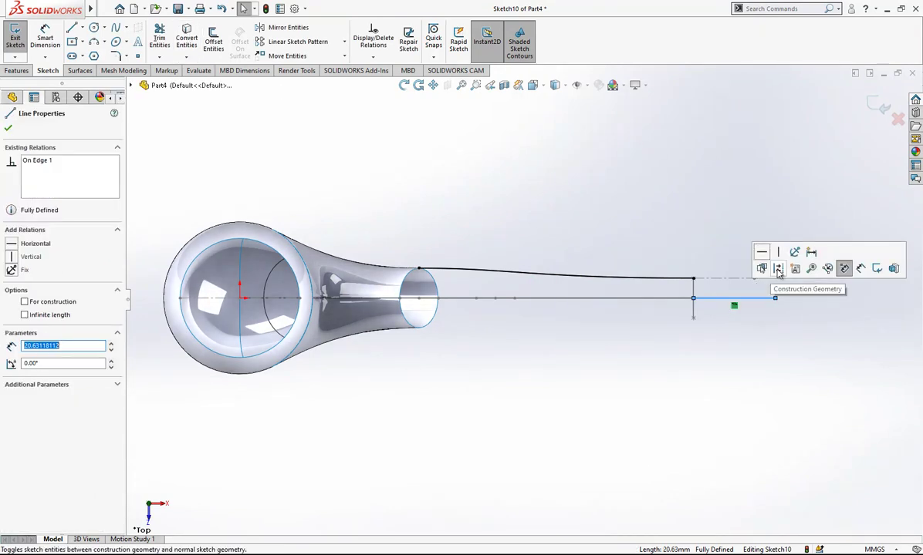
pyautogui.click(844, 268)
pyautogui.click(711, 288)
# Mirror the converted stem spline about the horizontal construction centreline, keeping the original as a copy source
pyautogui.click(598, 262)
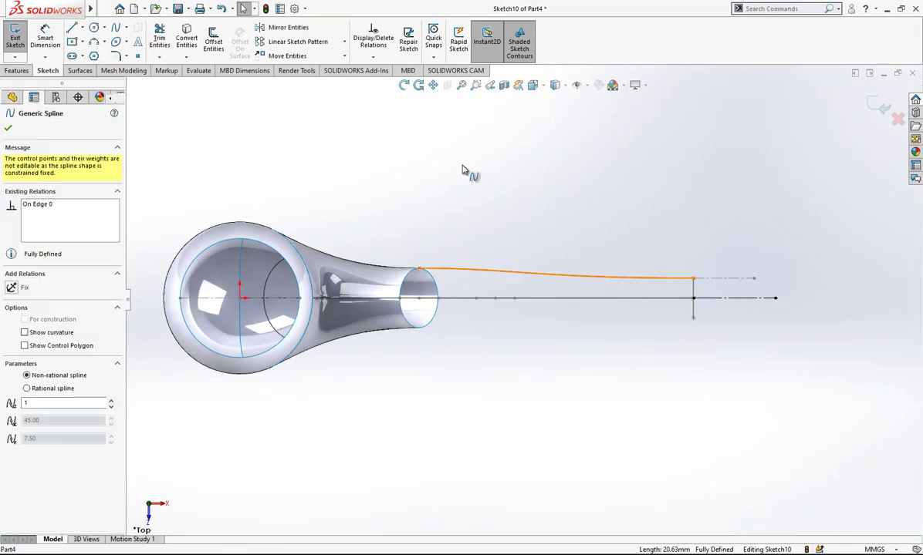
pyautogui.press('Escape')
pyautogui.click(286, 27)
pyautogui.click(466, 273)
pyautogui.click(98, 263)
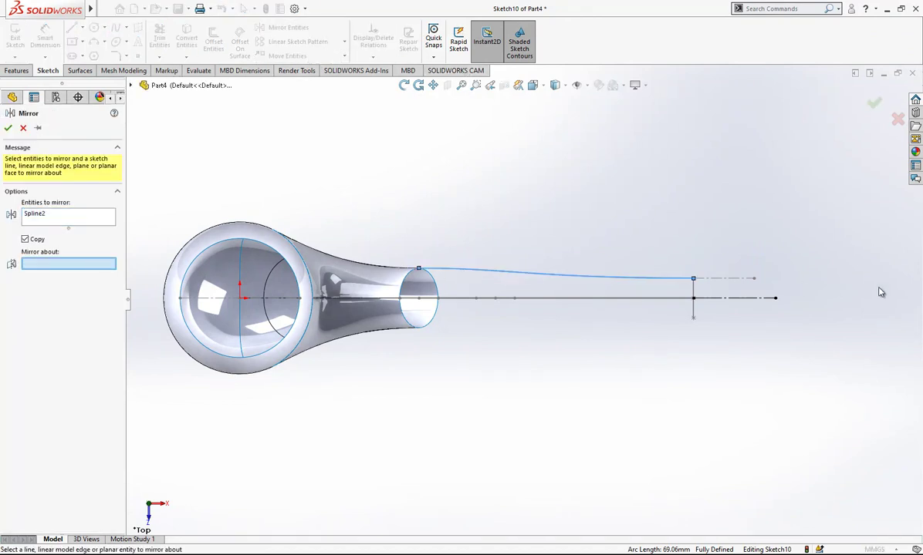
pyautogui.click(738, 306)
pyautogui.click(7, 127)
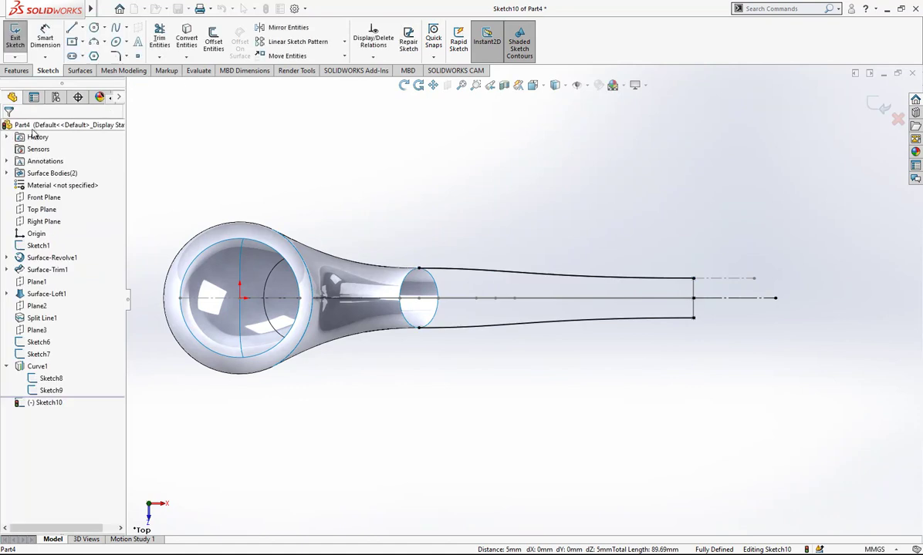
# Change the original converted spline to construction geometry and exit the sketch
pyautogui.click(595, 269)
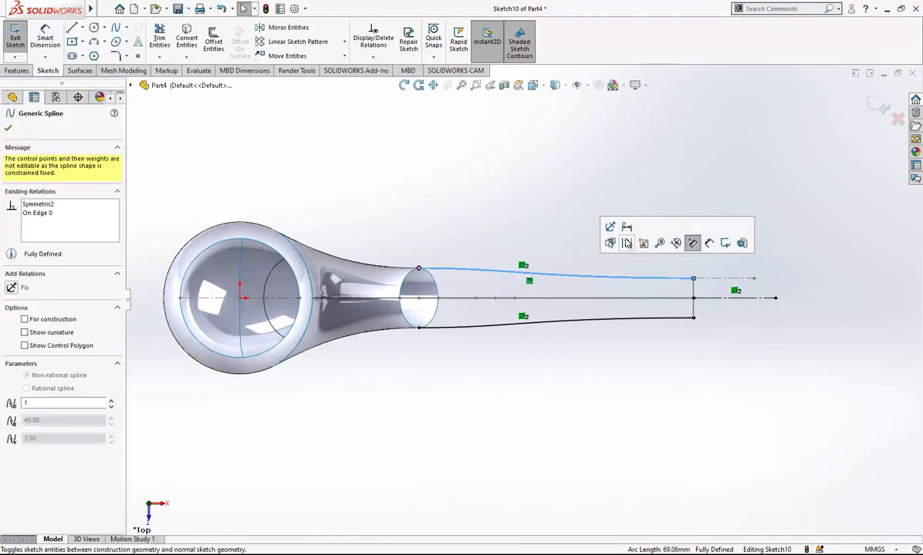
pyautogui.click(629, 245)
pyautogui.moveTo(517, 310); pyautogui.dragTo(516, 181, button='middle')
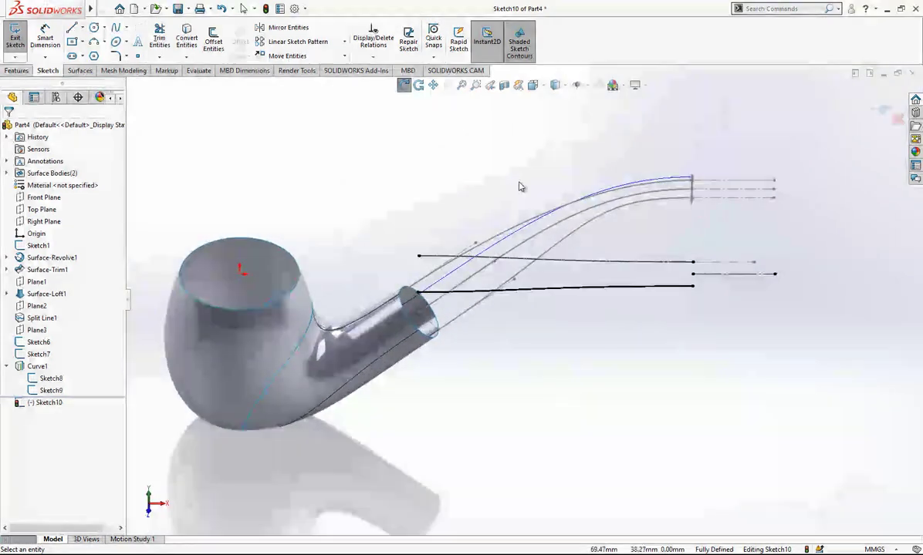
pyautogui.click(881, 107)
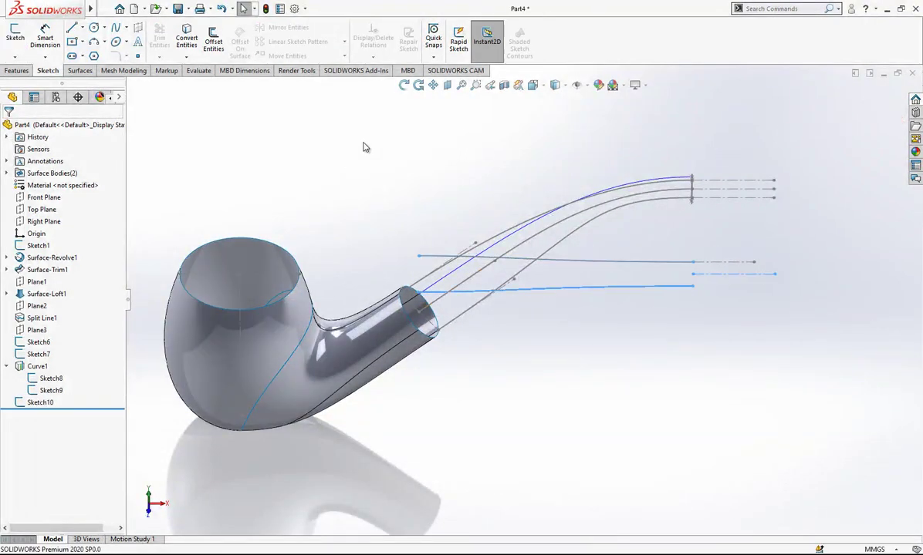
# Create a second sketch-on-sketch projected curve from the mirrored stem spline in Sketch10 and the middle stem spline
pyautogui.click(80, 70)
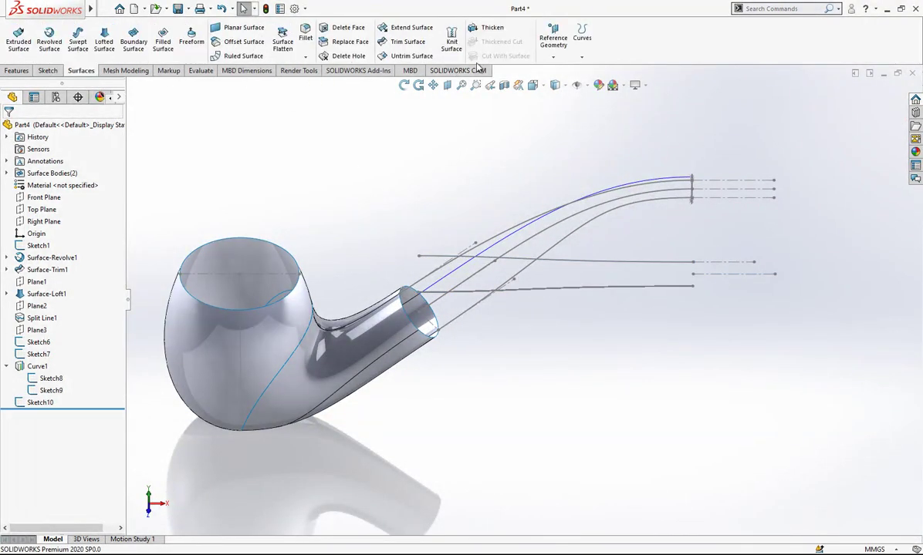
pyautogui.click(580, 56)
pyautogui.click(606, 84)
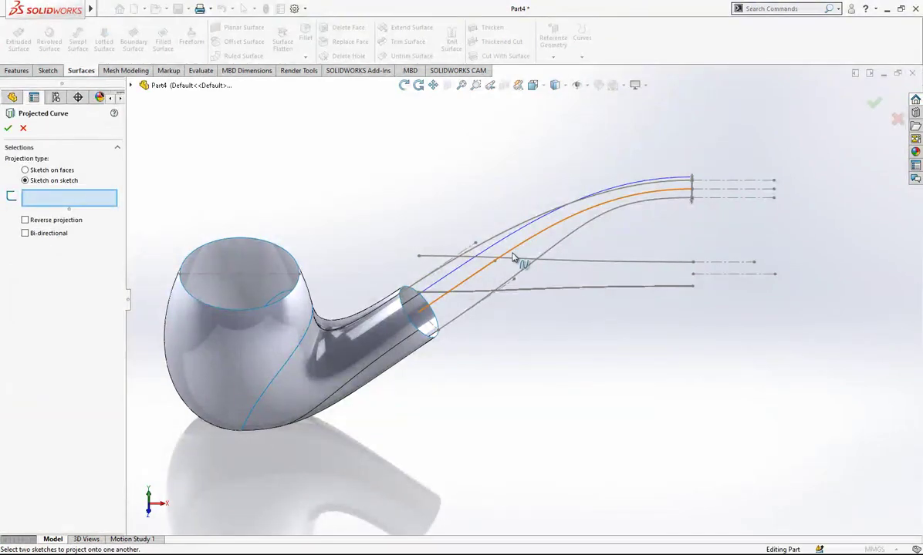
pyautogui.click(555, 291)
pyautogui.click(8, 128)
pyautogui.moveTo(483, 173); pyautogui.dragTo(565, 262, button='middle')
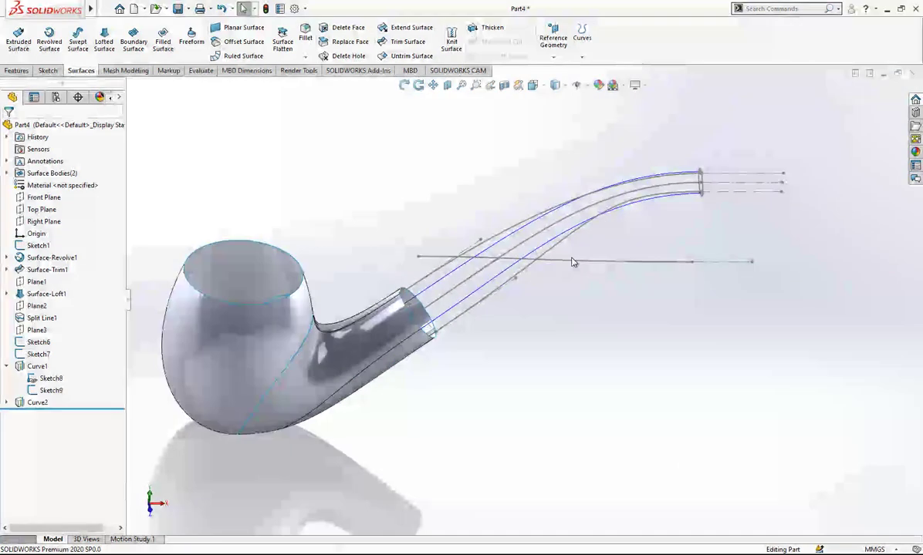
# Hide the mirrored spline sketch and start a surface loft with the closed mouthpiece outline as the first profile
pyautogui.click(591, 266)
pyautogui.moveTo(486, 320); pyautogui.dragTo(568, 223, button='middle')
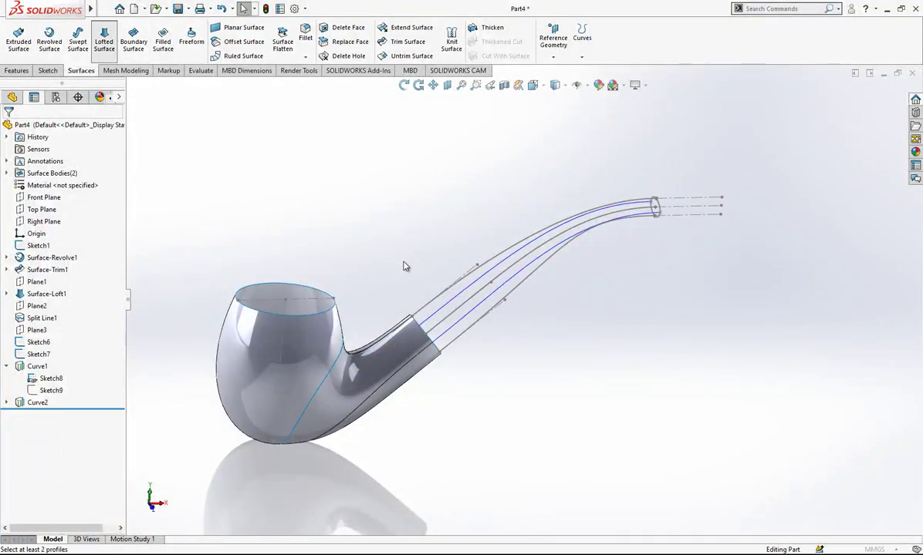
pyautogui.rightClick(66, 171)
pyautogui.click(103, 191)
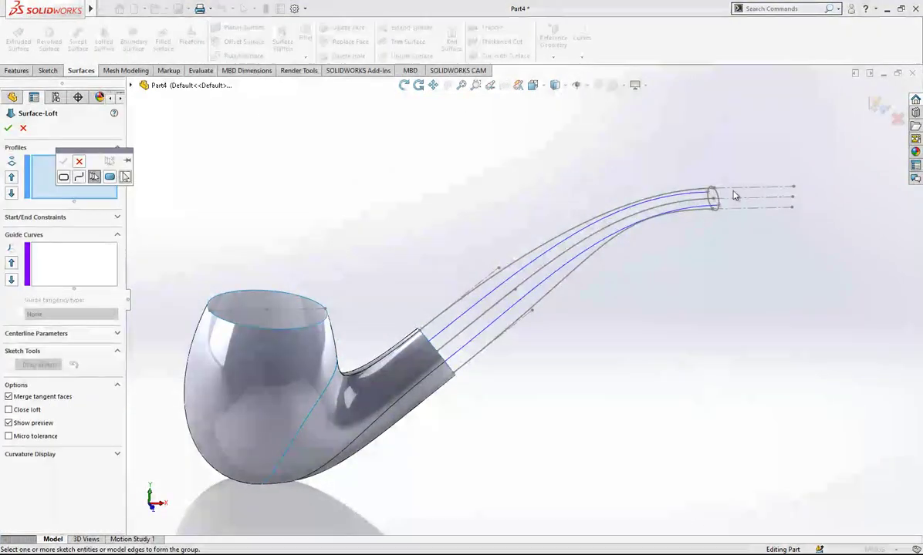
pyautogui.click(715, 198)
pyautogui.click(63, 162)
# Add the shank's open end edge as the second closed profile of the surface loft
pyautogui.rightClick(67, 181)
pyautogui.click(108, 200)
pyautogui.scroll(-3, 401, 351)
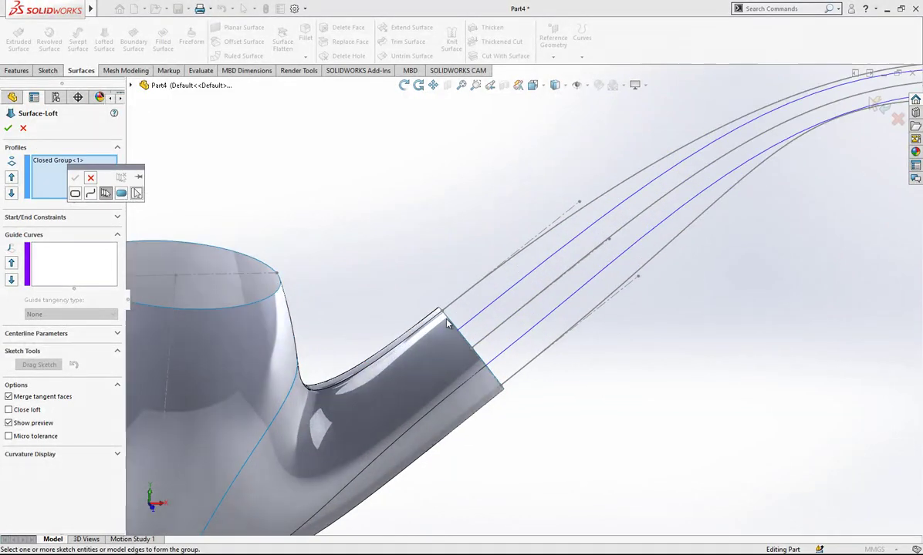
pyautogui.scroll(3, 478, 332)
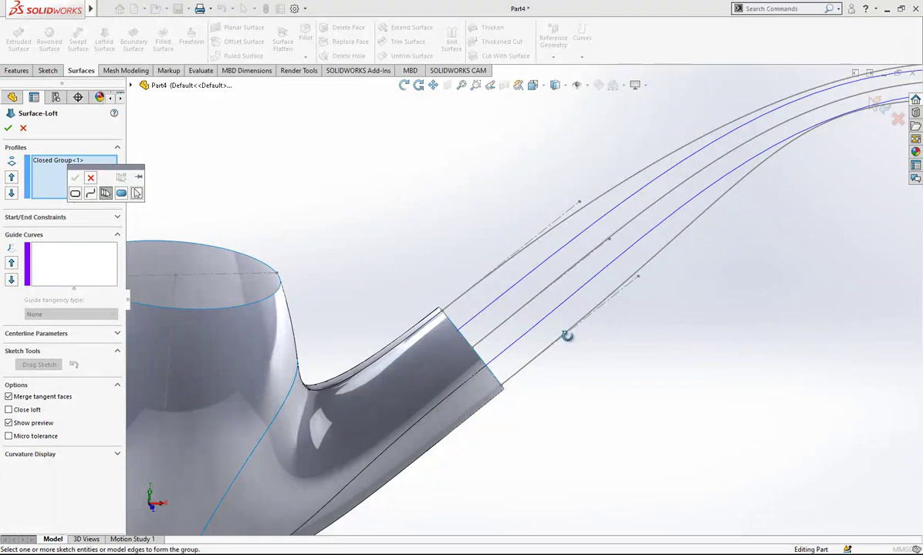
pyautogui.click(474, 314)
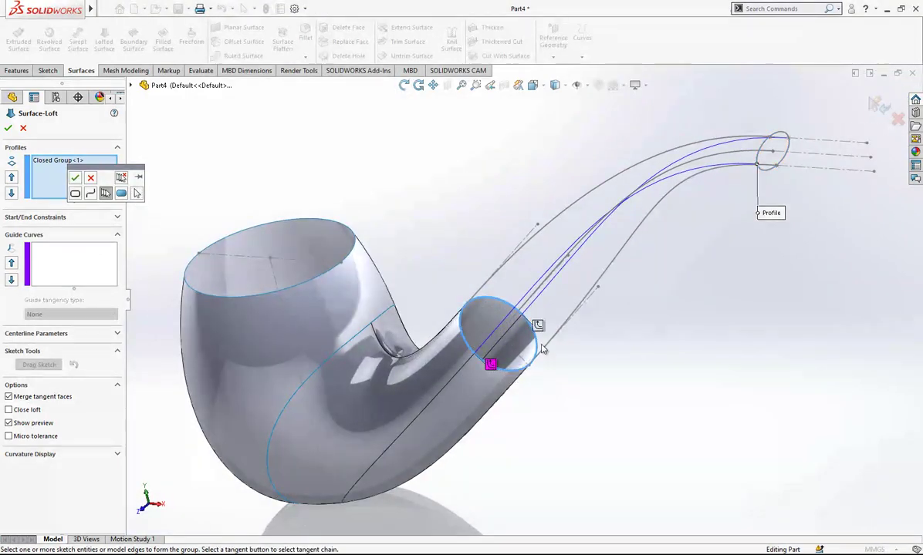
pyautogui.click(75, 179)
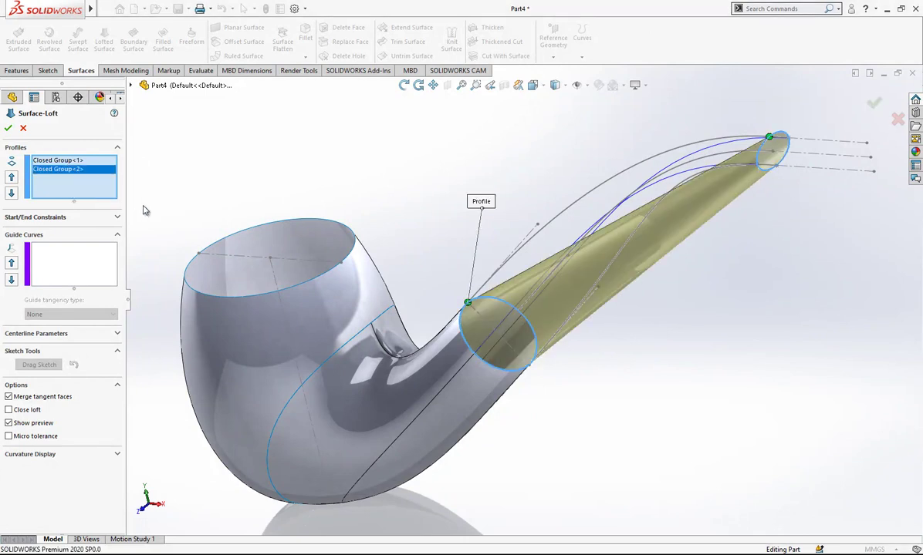
# Add the upper stem spline and the projected side curve Curve1 as guide curves of the loft
pyautogui.scroll(2, 524, 297)
pyautogui.click(72, 259)
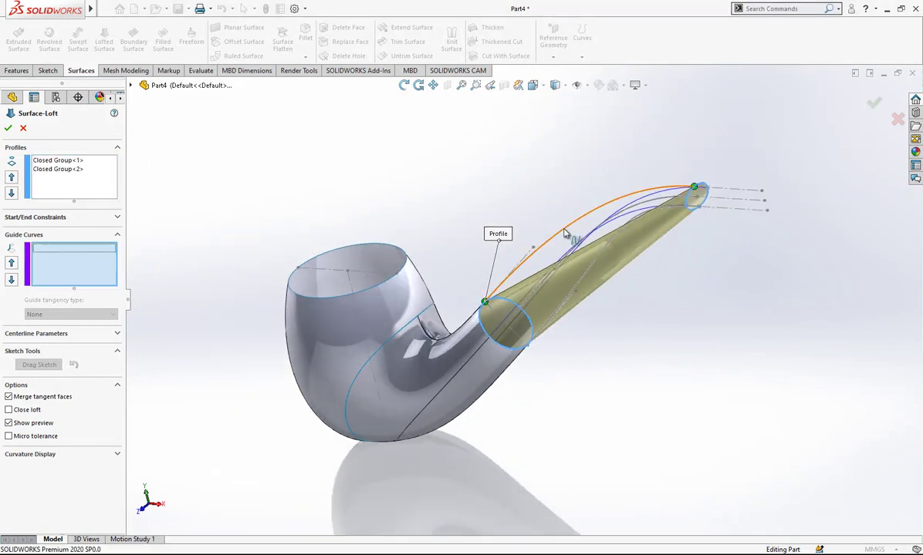
pyautogui.click(566, 229)
pyautogui.click(594, 182)
pyautogui.click(612, 222)
pyautogui.moveTo(583, 213); pyautogui.dragTo(714, 214, button='middle')
pyautogui.click(674, 203)
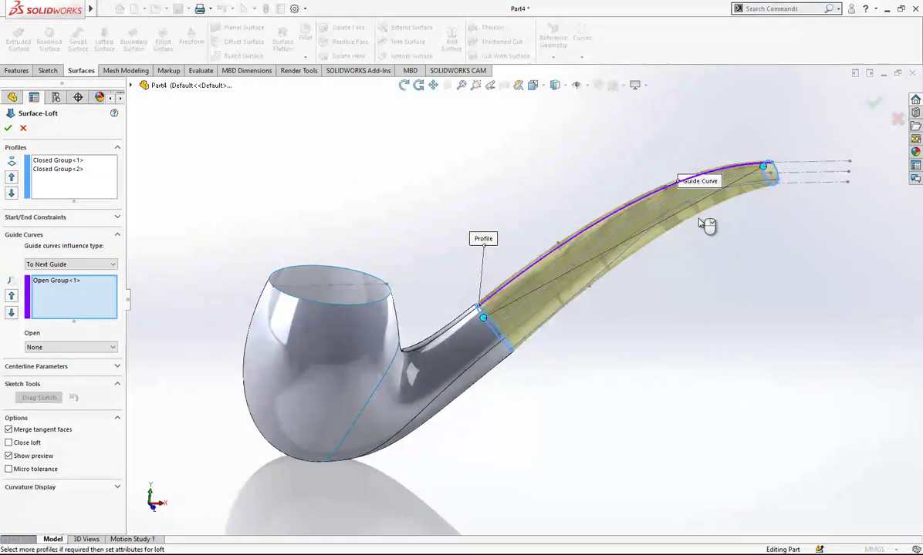
pyautogui.click(574, 265)
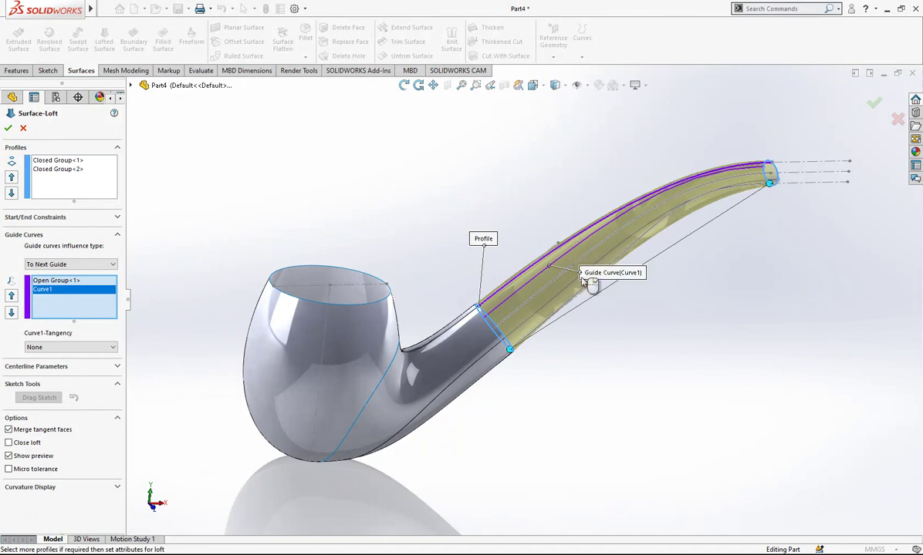
# Add the lower stem spline and the opposite projected side curve Curve2 as further guide curves of the loft
pyautogui.moveTo(633, 262); pyautogui.dragTo(664, 242, button='middle')
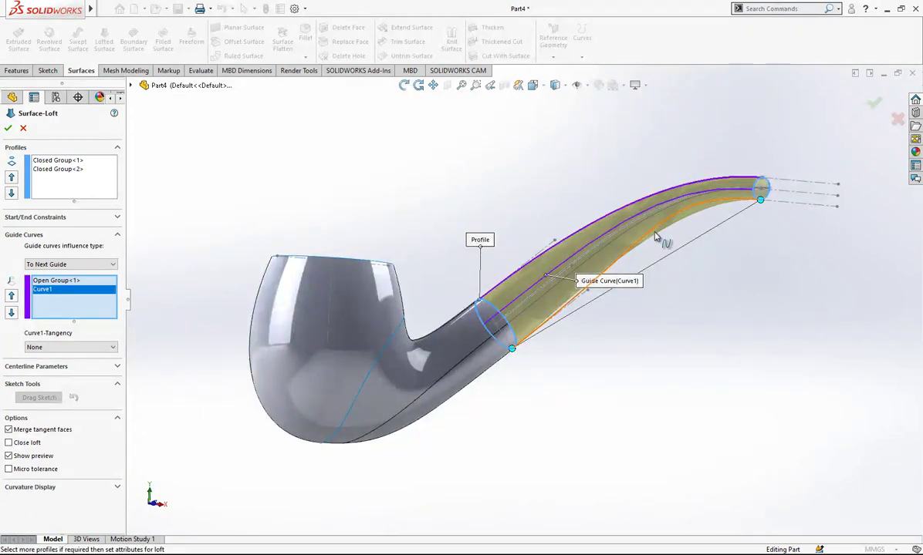
pyautogui.click(656, 234)
pyautogui.moveTo(661, 212); pyautogui.dragTo(735, 259, button='middle')
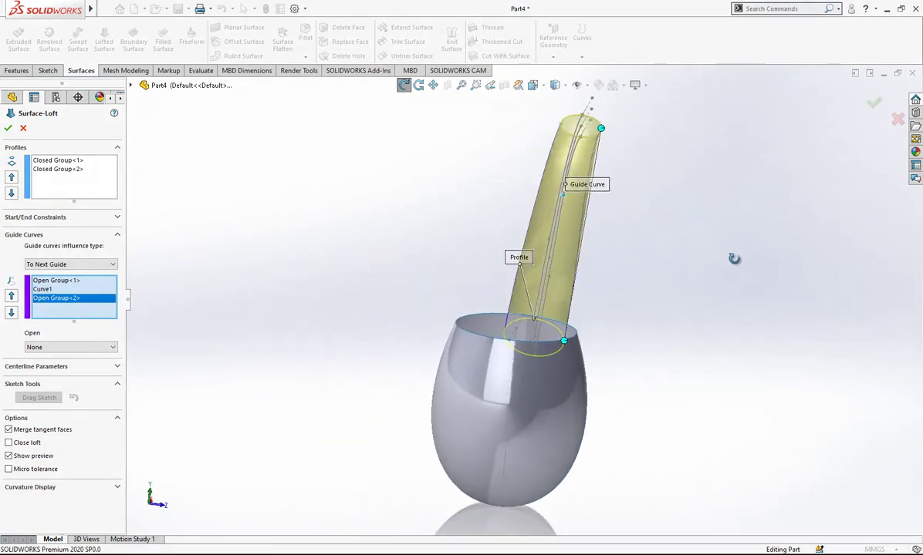
pyautogui.click(594, 167)
pyautogui.moveTo(532, 186); pyautogui.dragTo(440, 205, button='middle')
pyautogui.scroll(-3, 606, 245)
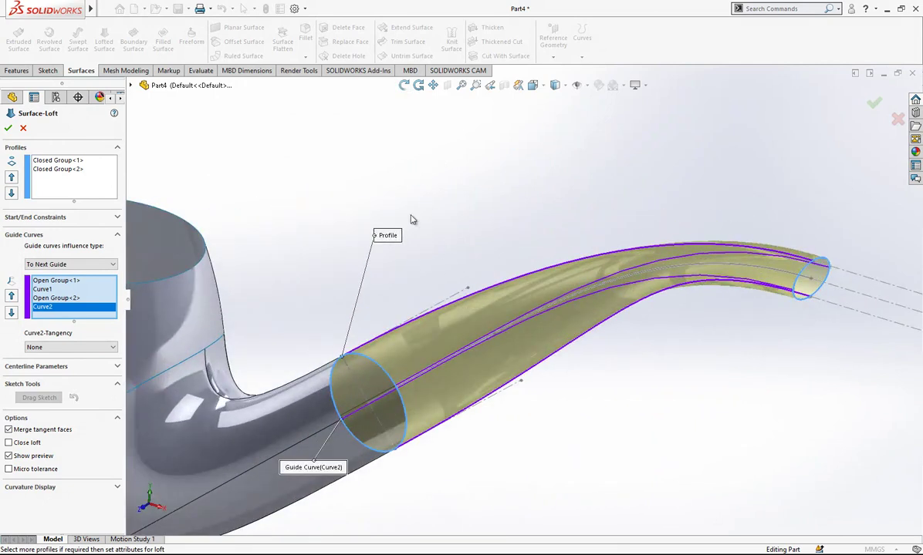
# Set the loft's start constraint to Normal To Profile and its end constraint to Tangency To Face, and create the stem surface
pyautogui.click(75, 162)
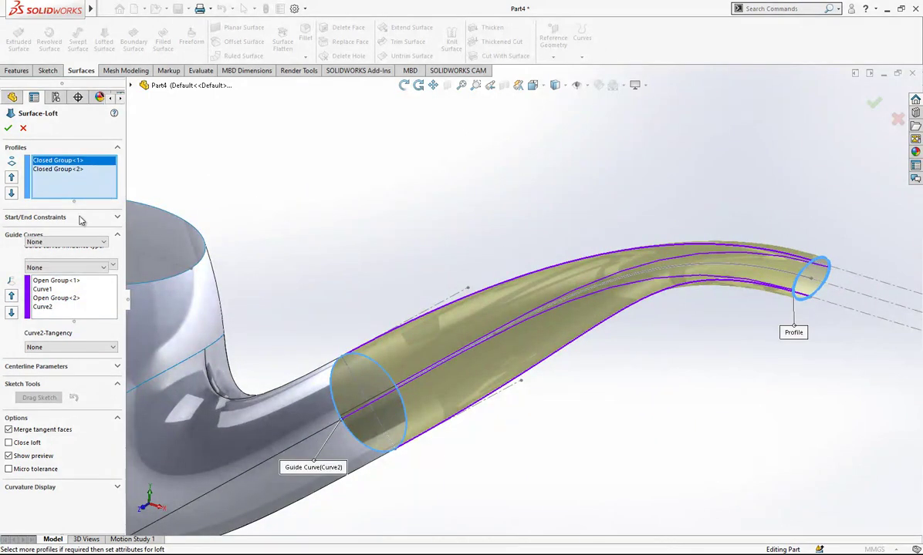
pyautogui.click(79, 219)
pyautogui.click(66, 241)
pyautogui.click(54, 260)
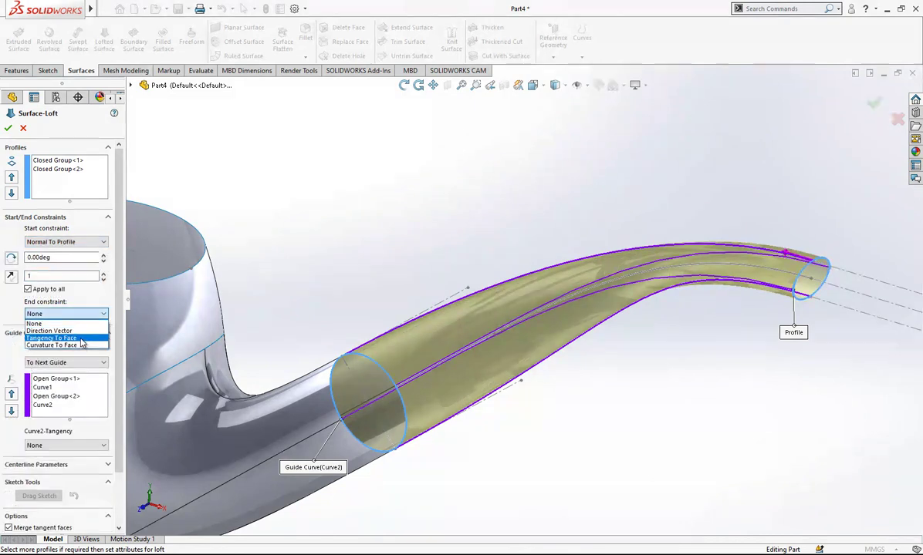
pyautogui.click(82, 339)
pyautogui.scroll(3, 476, 260)
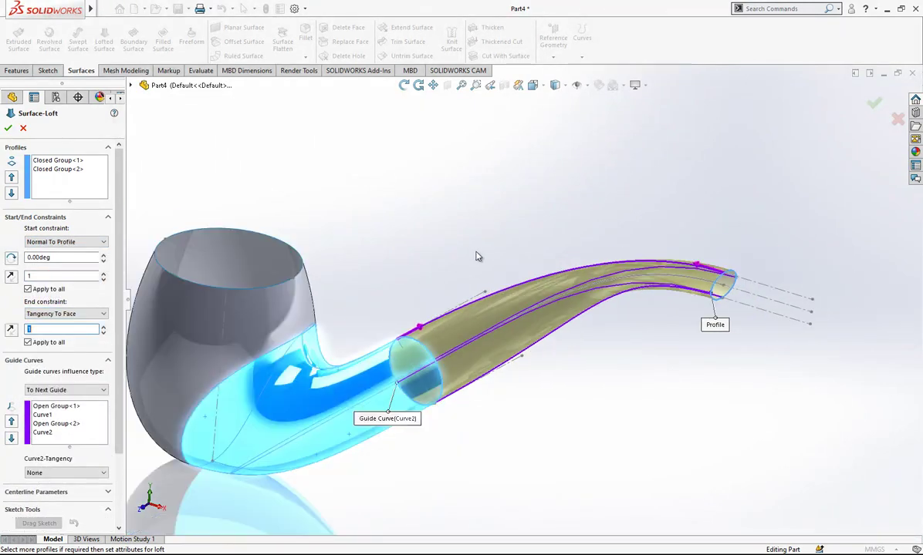
pyautogui.scroll(1, 476, 260)
pyautogui.press('Return')
# Hide the projected guide curves and the remaining stem and centreline sketches so only the pipe surfaces show
pyautogui.moveTo(442, 285); pyautogui.dragTo(511, 298, button='middle')
pyautogui.click(575, 292)
pyautogui.press('Escape')
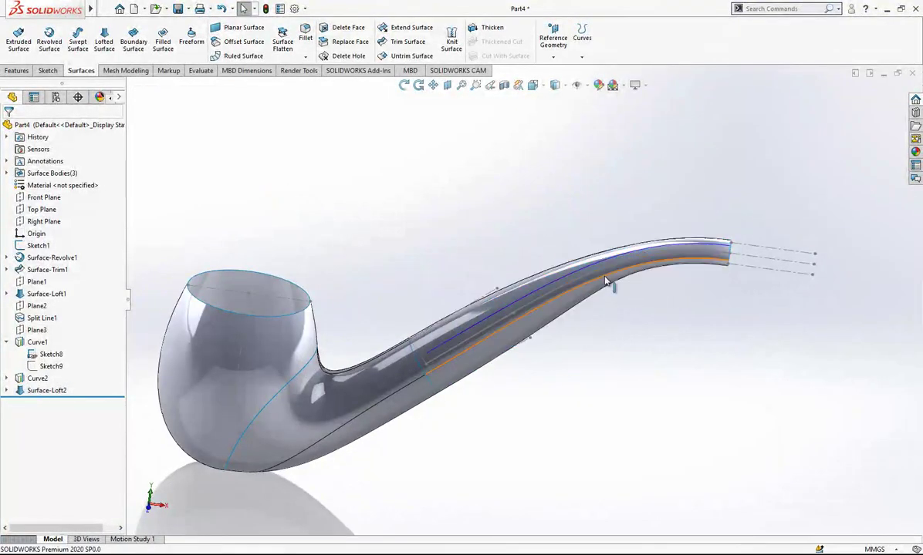
pyautogui.click(618, 274)
pyautogui.click(654, 244)
pyautogui.click(647, 255)
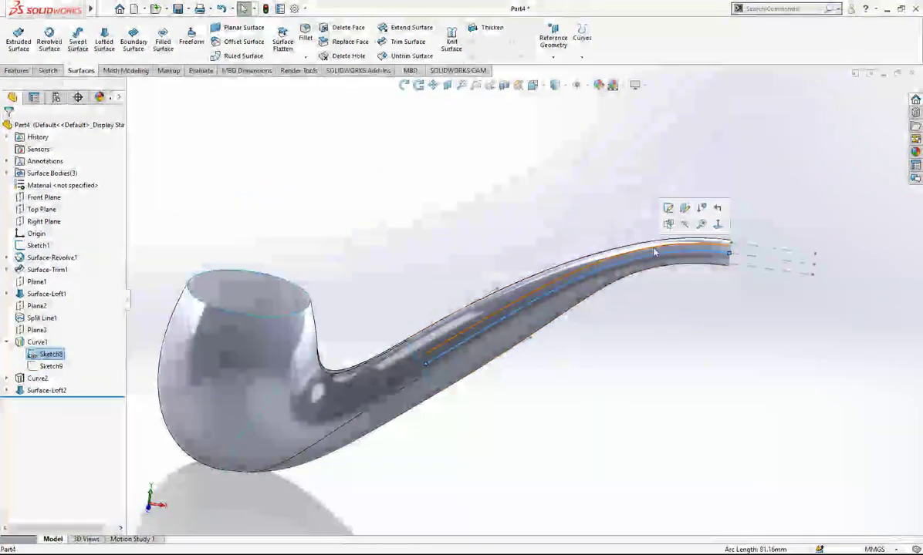
pyautogui.click(685, 226)
pyautogui.click(770, 250)
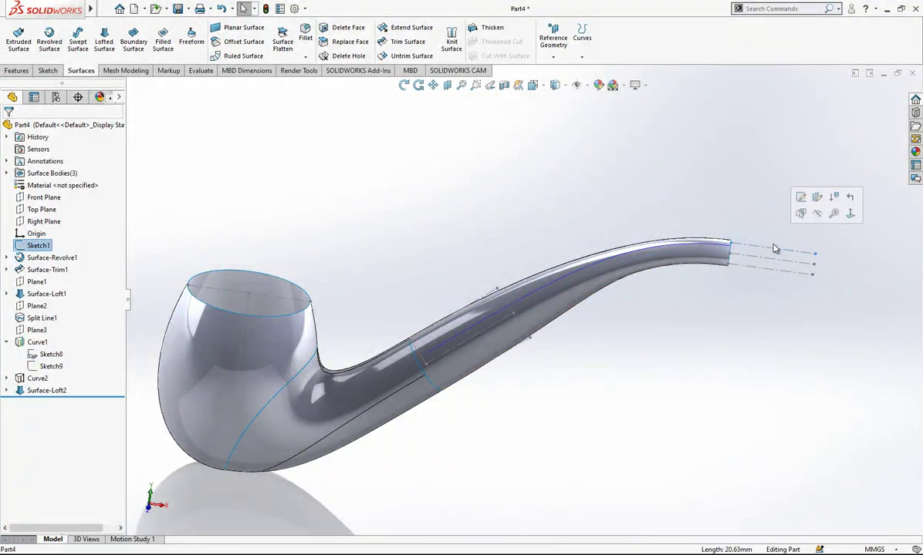
pyautogui.click(817, 216)
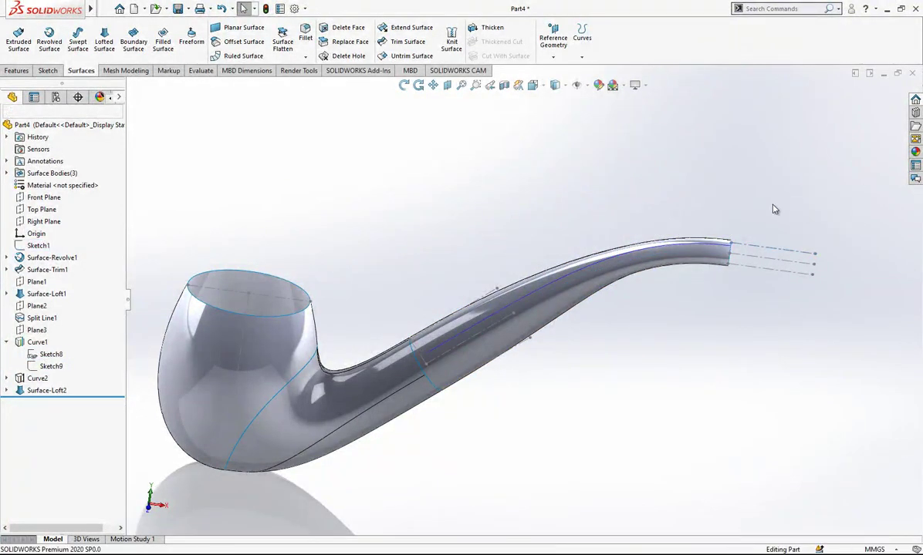
pyautogui.click(508, 306)
pyautogui.click(555, 272)
pyautogui.scroll(1, 519, 301)
# Cap the bowl's open rim with a planar surface bounded by its circular edge
pyautogui.moveTo(482, 318); pyautogui.dragTo(381, 304, button='middle')
pyautogui.click(364, 295)
pyautogui.click(244, 29)
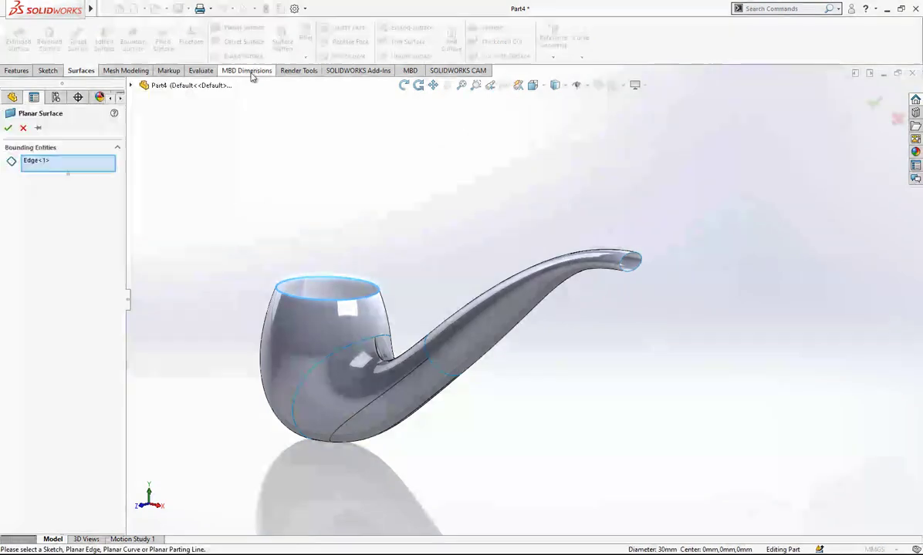
pyautogui.rightClick(391, 219)
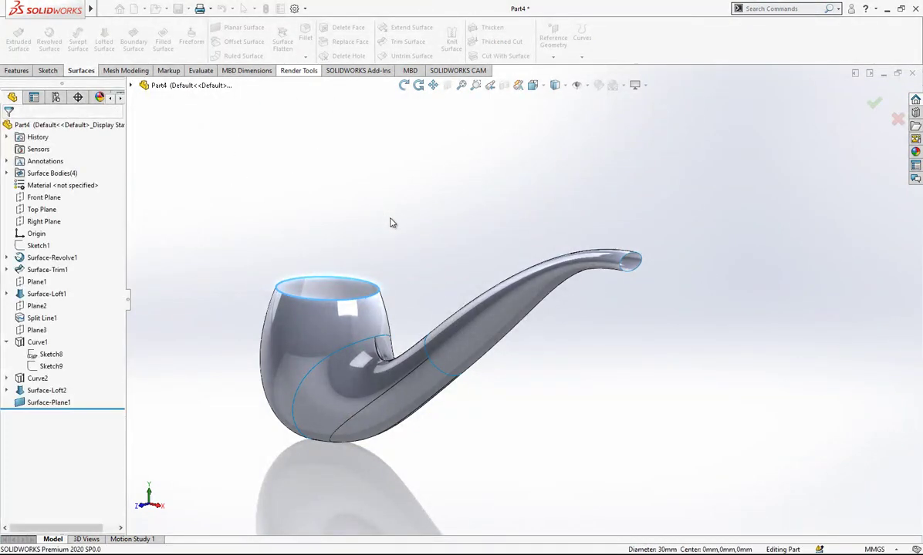
# Try to cap the mouthpiece opening with a planar surface selected from its end edge, and undo it
pyautogui.scroll(-1, 642, 262)
pyautogui.click(248, 31)
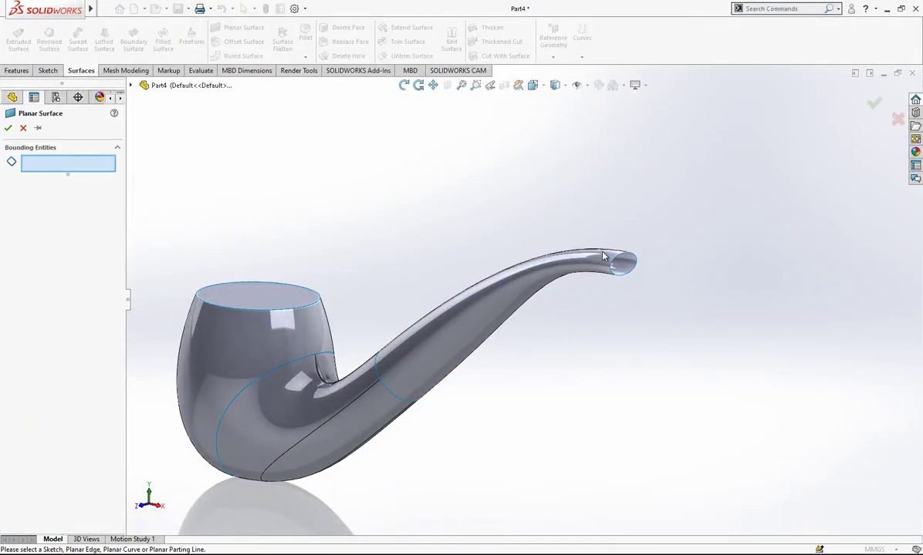
pyautogui.click(616, 263)
pyautogui.rightClick(617, 262)
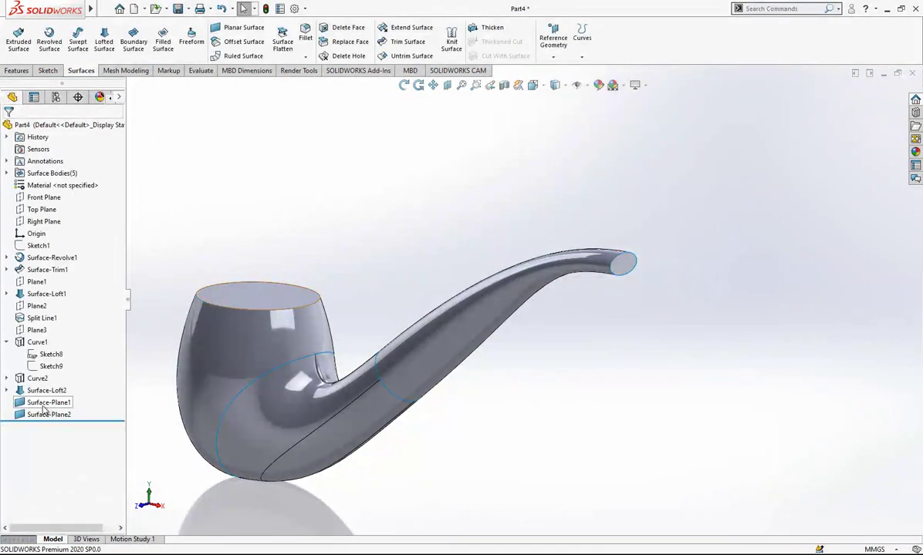
pyautogui.click(40, 420)
pyautogui.hotkey('ctrl', 'z')
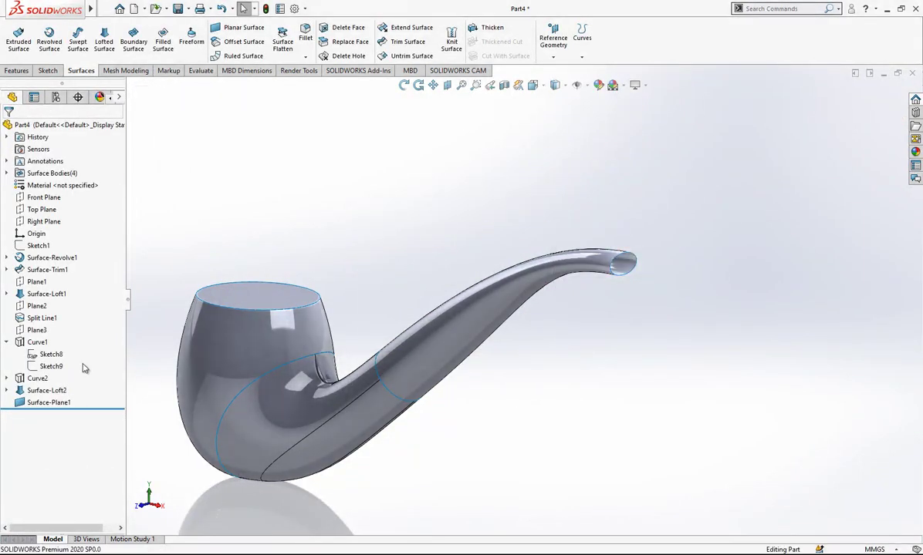
# Cap the mouthpiece opening with a planar surface built from Sketch6 under the stem loft
pyautogui.click(6, 390)
pyautogui.click(51, 402)
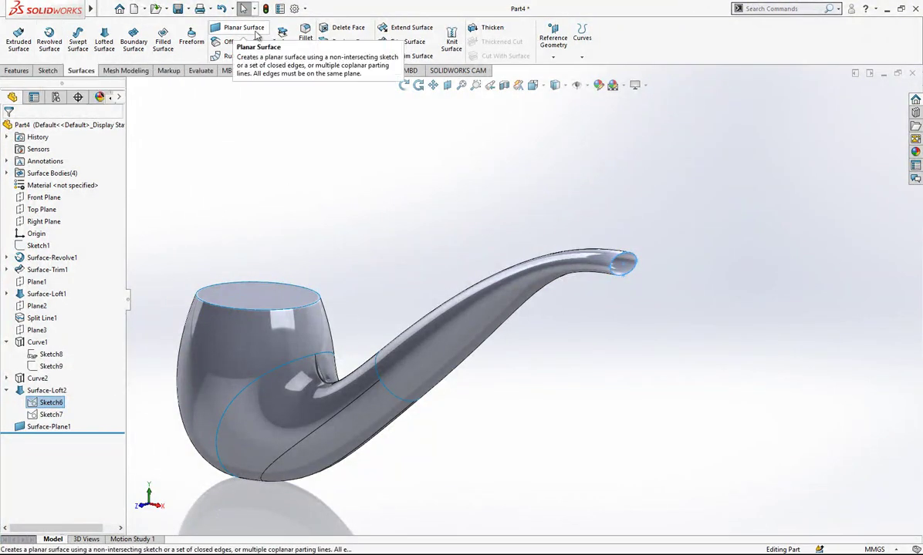
pyautogui.click(244, 29)
pyautogui.press('Return')
pyautogui.scroll(-3, 607, 266)
pyautogui.scroll(3, 547, 246)
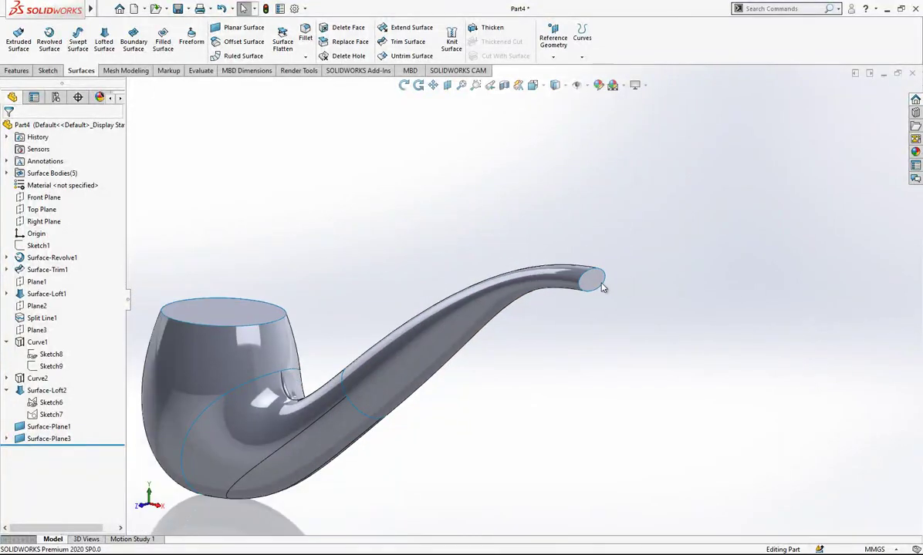
pyautogui.scroll(2, 598, 285)
pyautogui.moveTo(509, 262); pyautogui.dragTo(547, 261, button='middle')
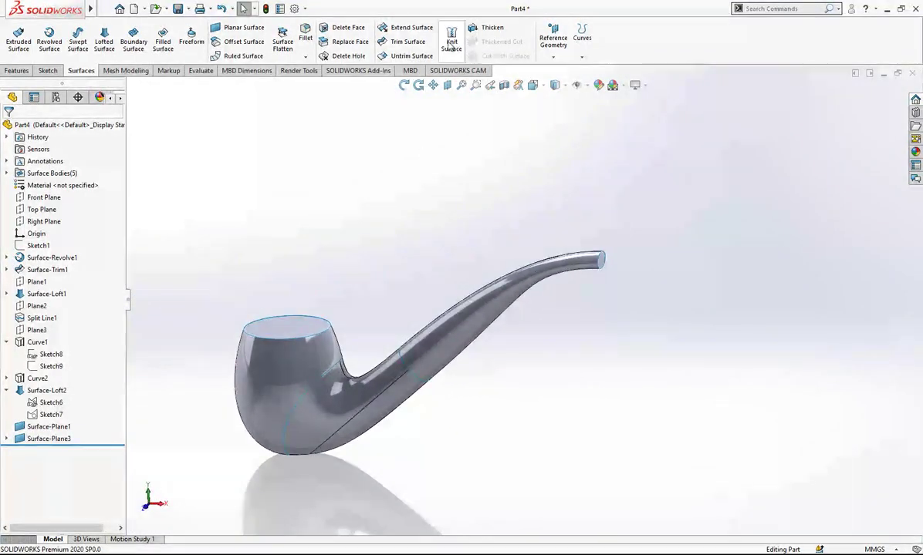
# Knit all five pipe surfaces together and create a solid from them
pyautogui.click(451, 42)
pyautogui.moveTo(715, 179); pyautogui.dragTo(218, 482)
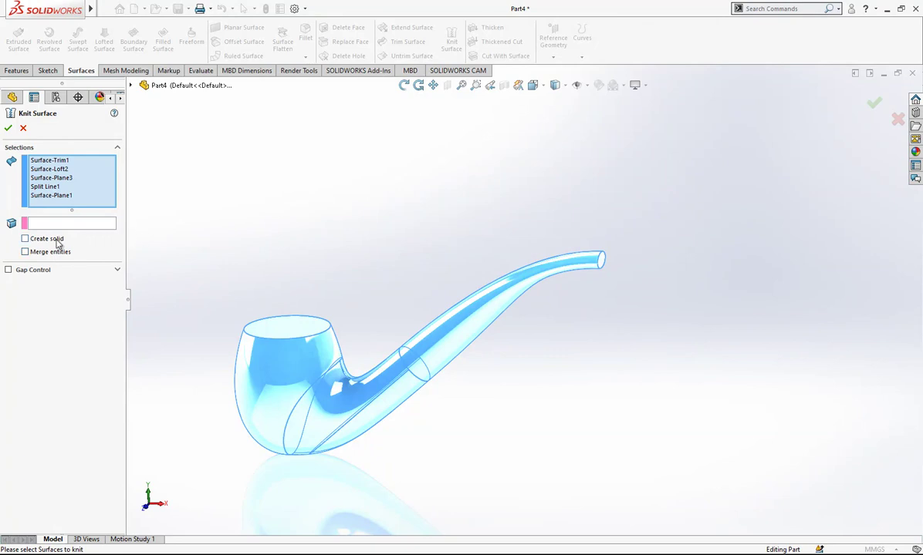
pyautogui.press('Return')
pyautogui.moveTo(363, 259); pyautogui.dragTo(297, 324, button='middle')
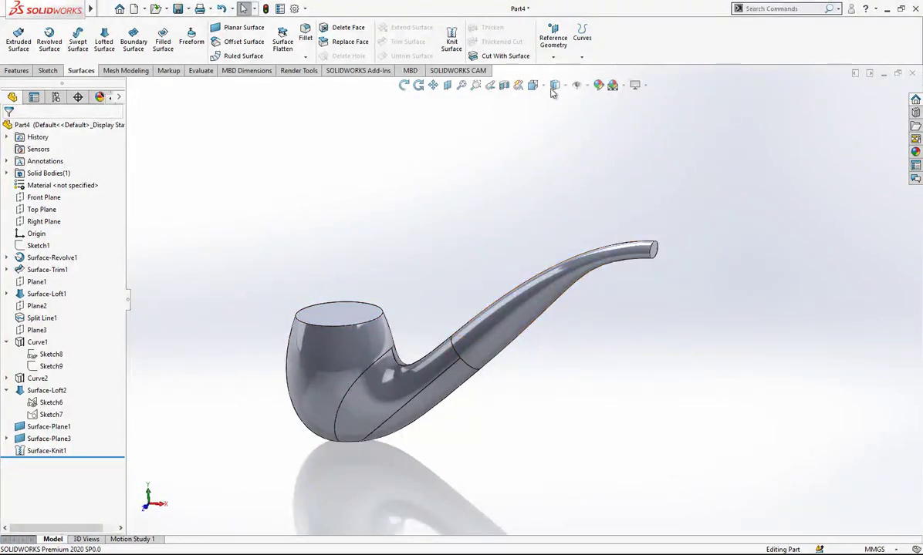
# Sketch a three-point arc of about 1.7 mm radius on the Front Plane, from the mouthpiece's upper end corner across the stem's top edge
pyautogui.click(543, 88)
pyautogui.click(382, 292)
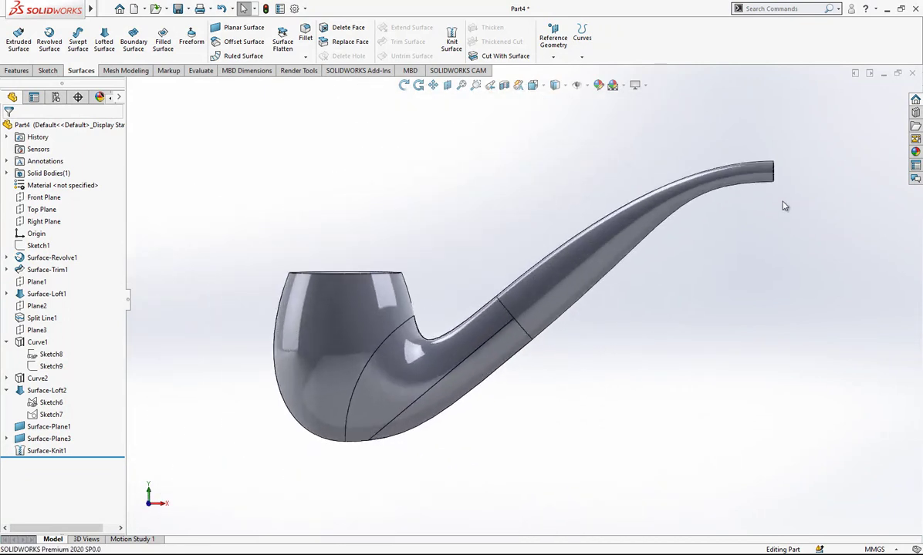
pyautogui.scroll(-3, 771, 197)
pyautogui.scroll(-2, 779, 182)
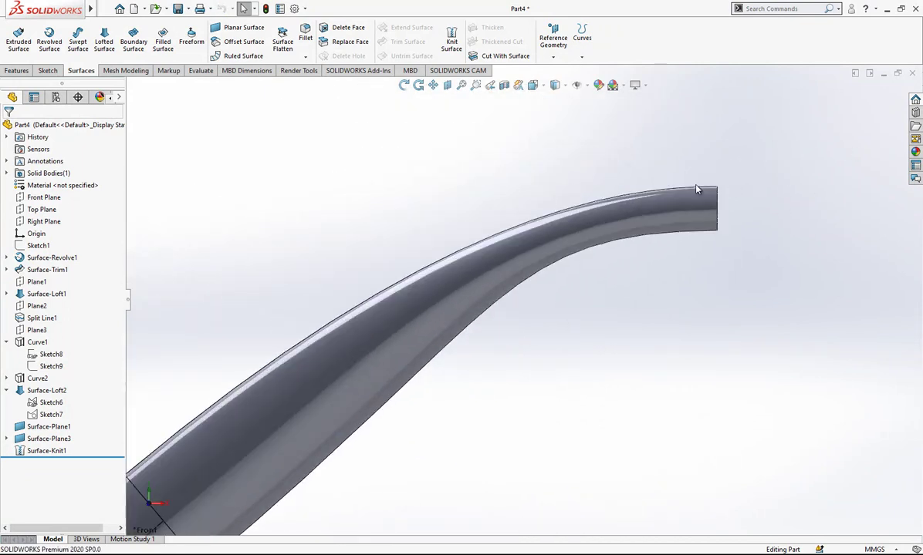
pyautogui.click(43, 198)
pyautogui.click(68, 183)
pyautogui.scroll(-4, 664, 241)
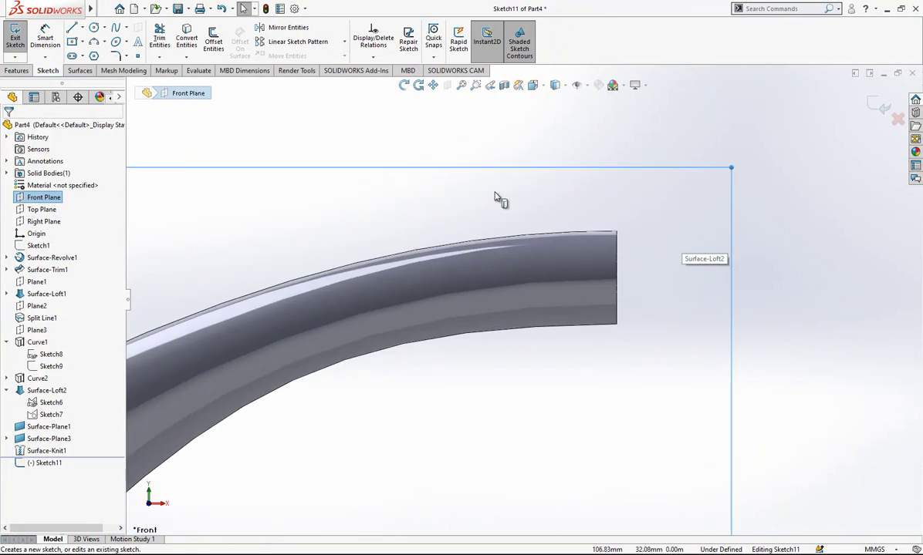
pyautogui.click(94, 42)
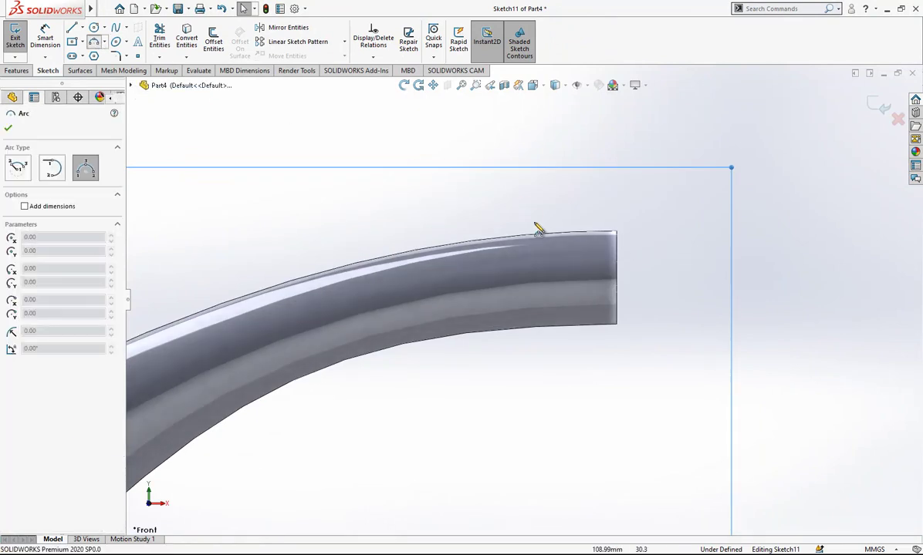
pyautogui.click(617, 233)
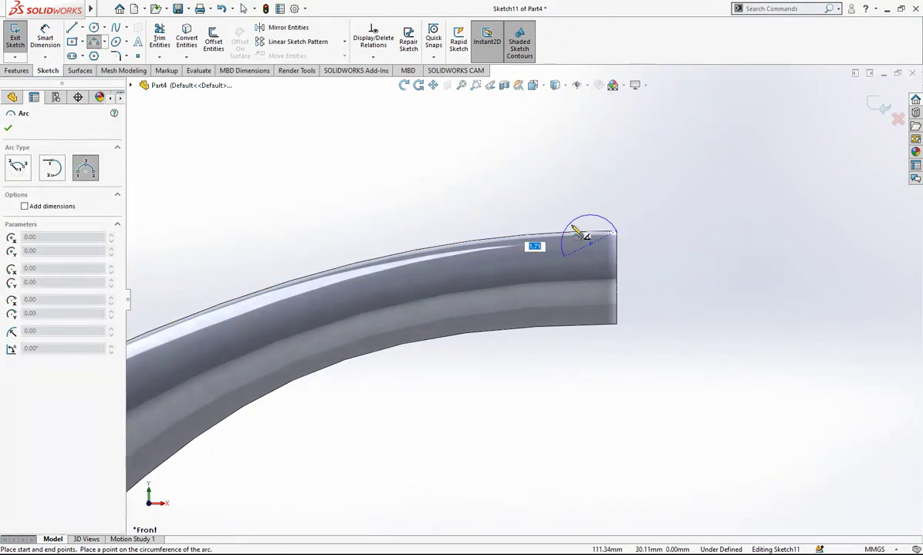
pyautogui.click(573, 227)
pyautogui.scroll(-4, 596, 233)
pyautogui.press('Escape')
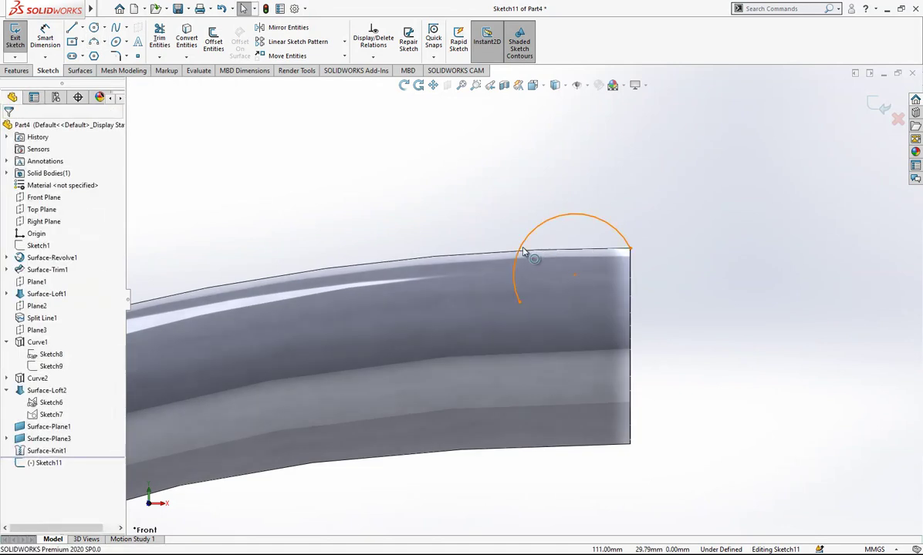
# Split the sketched arc where it crosses the stem's top edge and make the split point coincident with that edge
pyautogui.rightClick(523, 252)
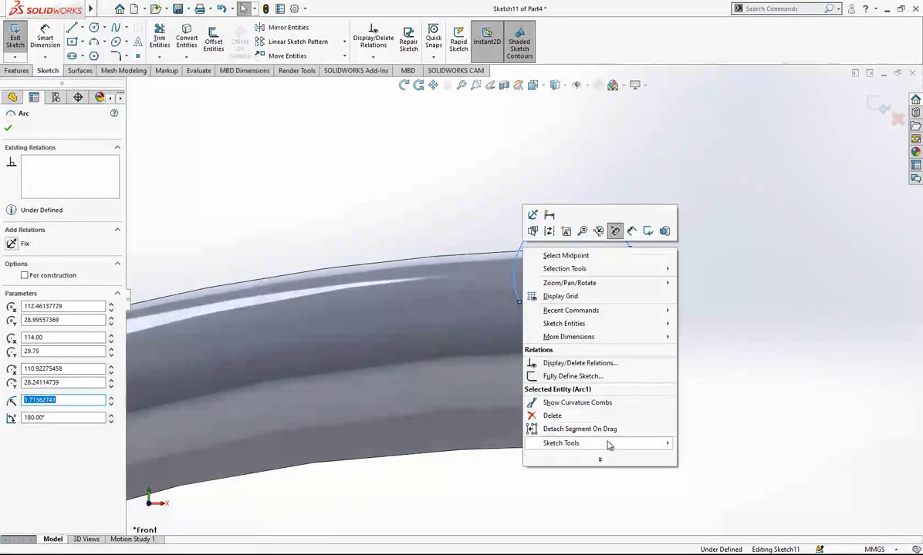
pyautogui.moveTo(607, 442)
pyautogui.click(683, 441)
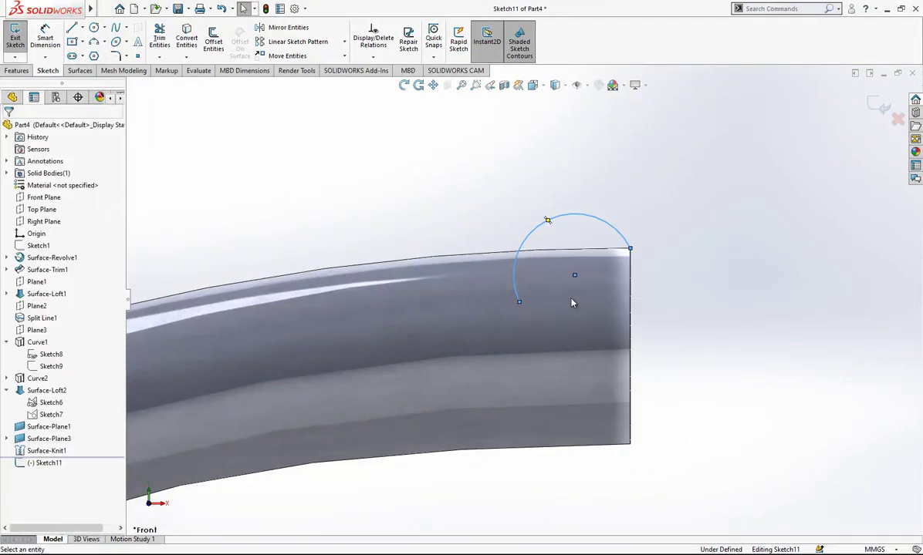
pyautogui.click(519, 252)
pyautogui.press('Escape')
pyautogui.moveTo(519, 249)
pyautogui.mouseDown()
pyautogui.moveTo(527, 268)
pyautogui.moveTo(520, 249)
pyautogui.moveTo(547, 250)
pyautogui.moveTo(525, 251)
pyautogui.mouseUp()
pyautogui.click(518, 266)
pyautogui.scroll(-2, 526, 257)
pyautogui.press('Escape')
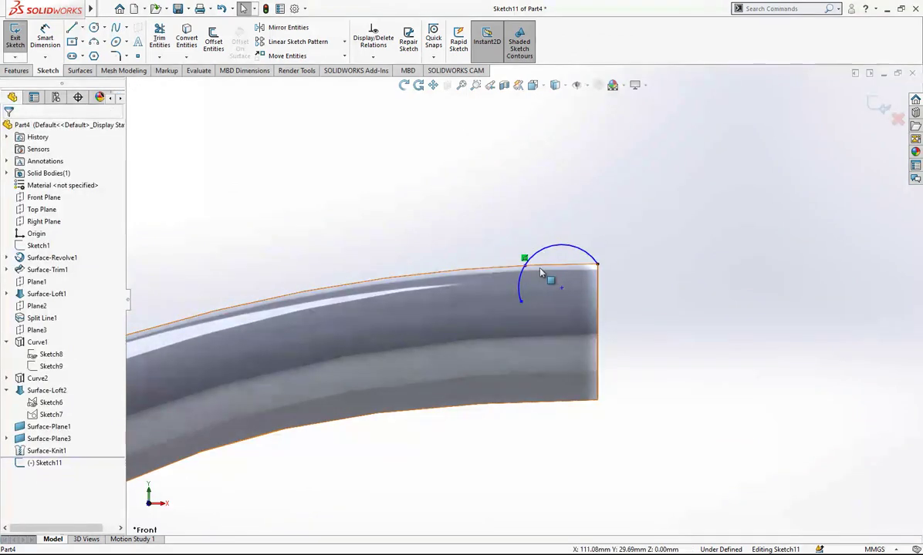
pyautogui.click(45, 39)
pyautogui.scroll(-2, 554, 270)
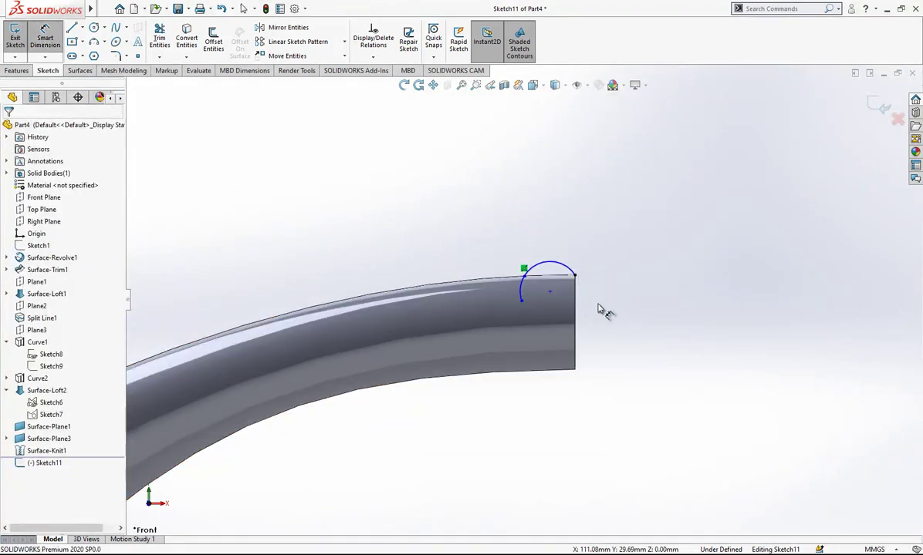
pyautogui.click(572, 292)
pyautogui.press('Escape')
pyautogui.press('Escape')
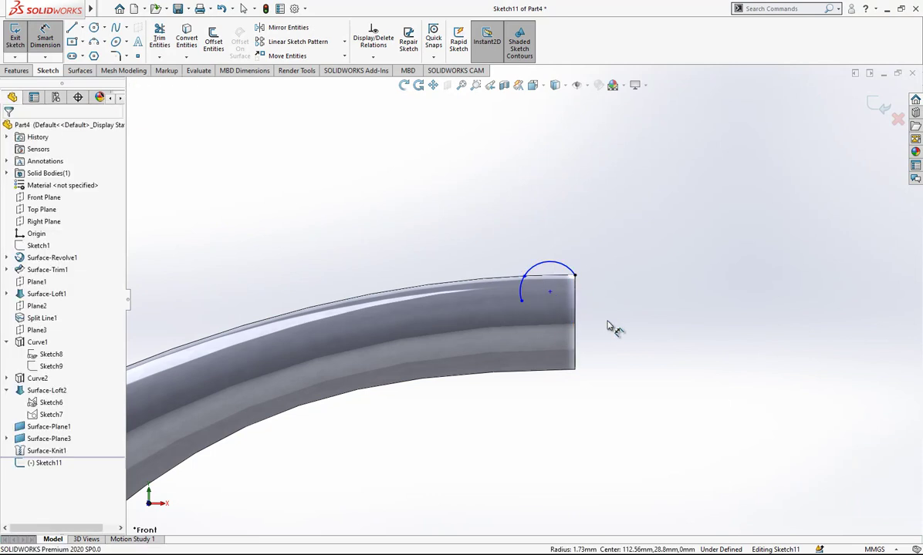
# Draw a horizontal construction line about 4.9 mm long outward from the midpoint of the mouthpiece's end edge
pyautogui.press('l')
pyautogui.click(575, 322)
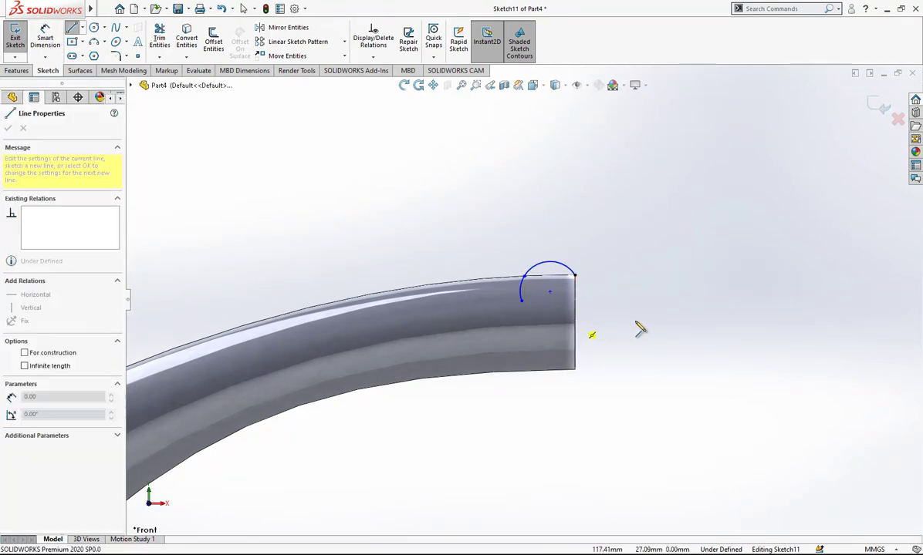
pyautogui.click(660, 322)
pyautogui.press('Escape')
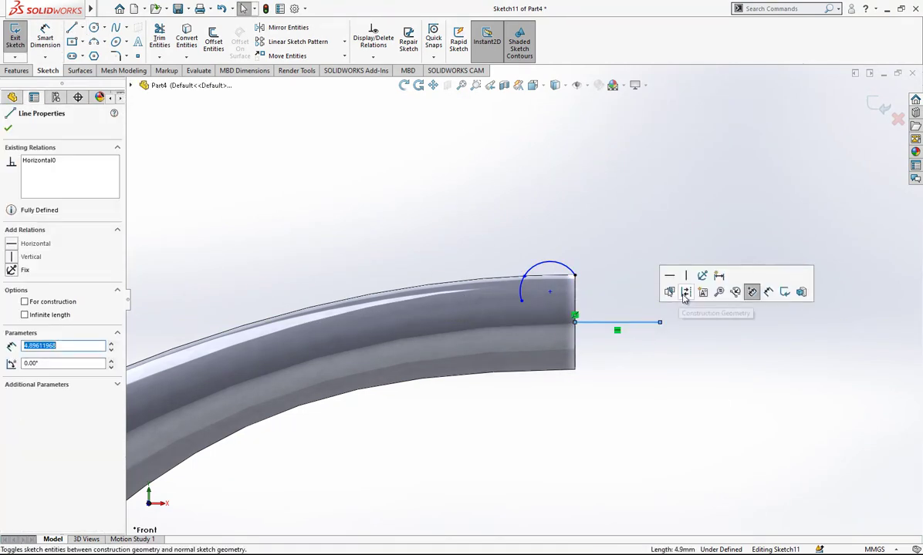
pyautogui.click(683, 295)
# Dimension the height from the construction line to the arc's top as 3 mm
pyautogui.moveTo(589, 354); pyautogui.dragTo(628, 263, button='right')
pyautogui.click(614, 328)
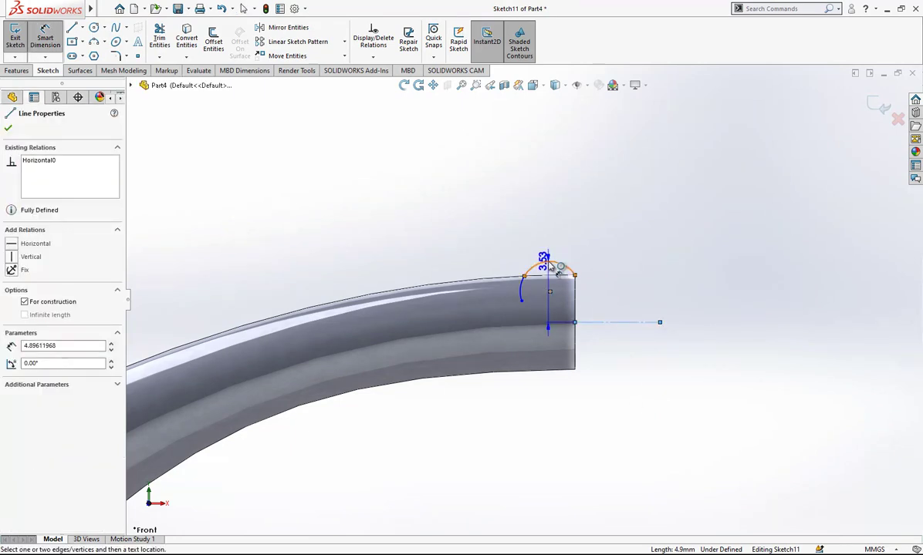
pyautogui.click(591, 275)
pyautogui.click(651, 286)
pyautogui.write('3')
pyautogui.press('Return')
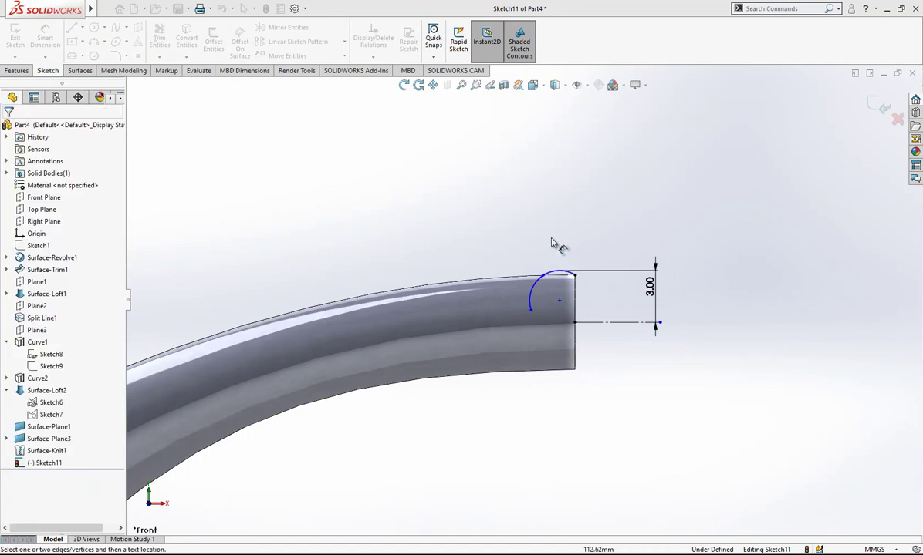
# Dimension the arc's width between its split point and end corner as 1.5 mm, and set its height dimension to 3.5 mm
pyautogui.click(543, 276)
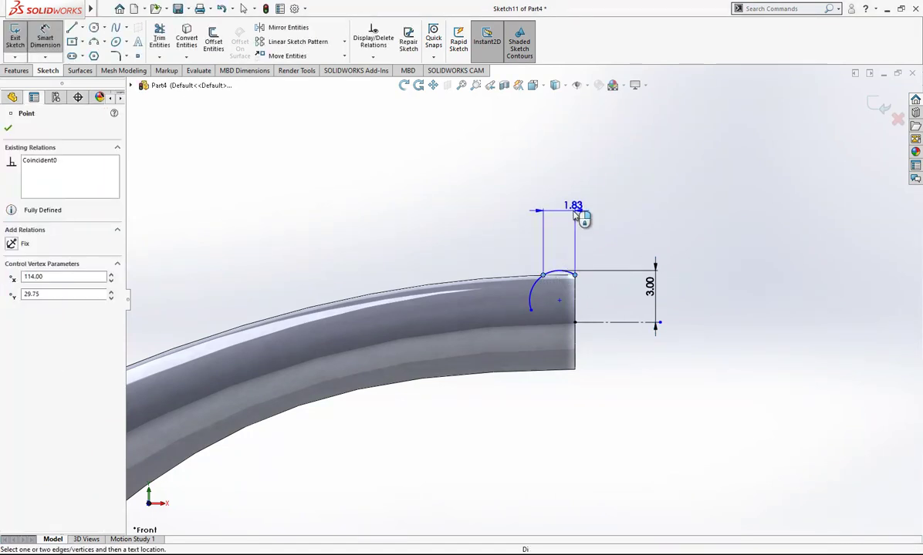
pyautogui.click(585, 222)
pyautogui.write('1.5')
pyautogui.press('Return')
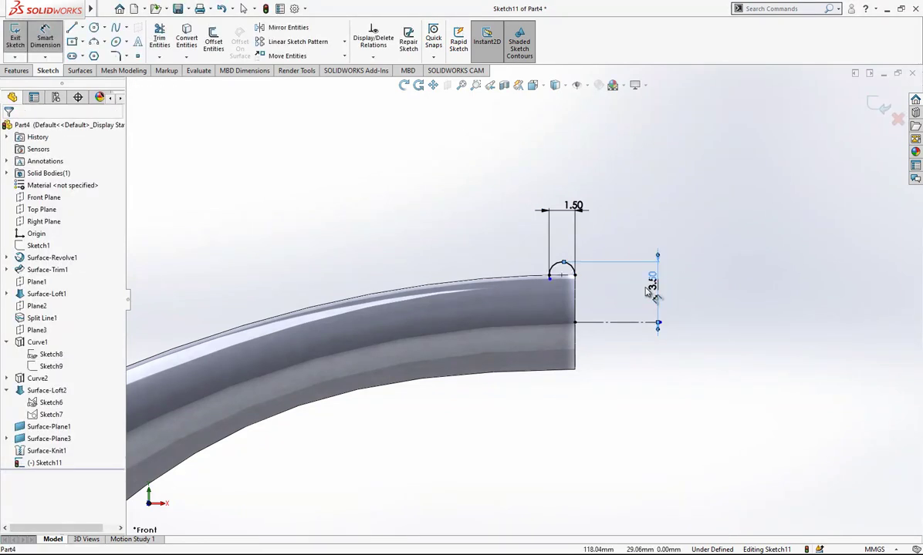
# Extend the arc's free end down inside the stem, close the profile with a line to the mouthpiece's upper corner, and exit the sketch
pyautogui.scroll(-5, 513, 274)
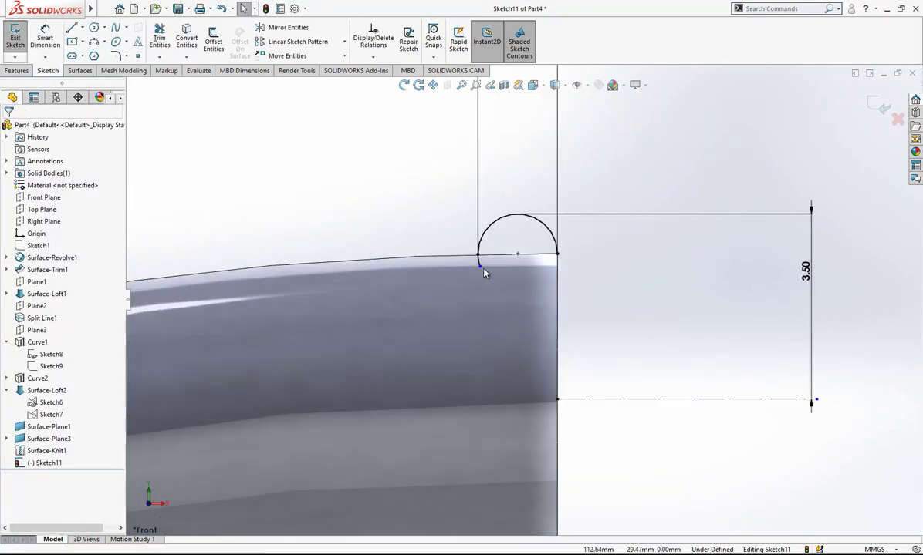
pyautogui.moveTo(479, 266); pyautogui.dragTo(506, 291)
pyautogui.press('Escape')
pyautogui.press('l')
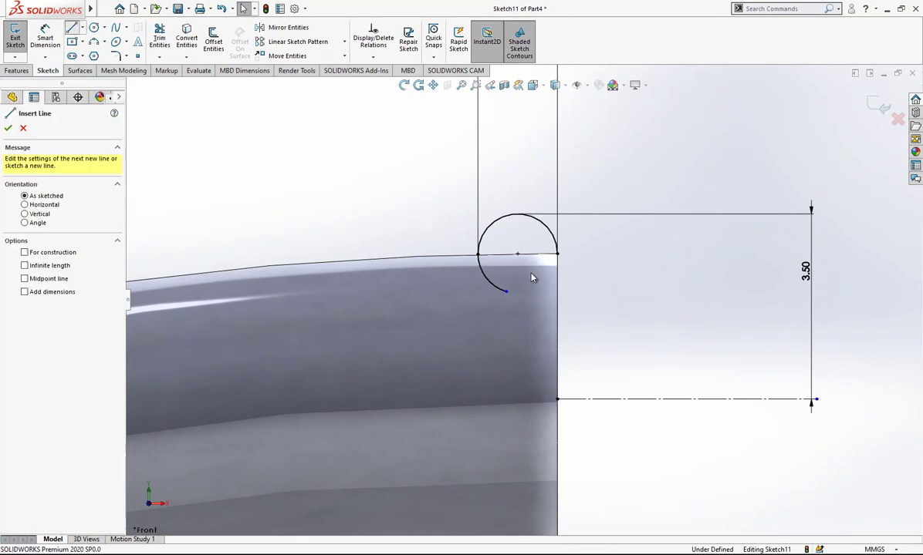
pyautogui.click(557, 254)
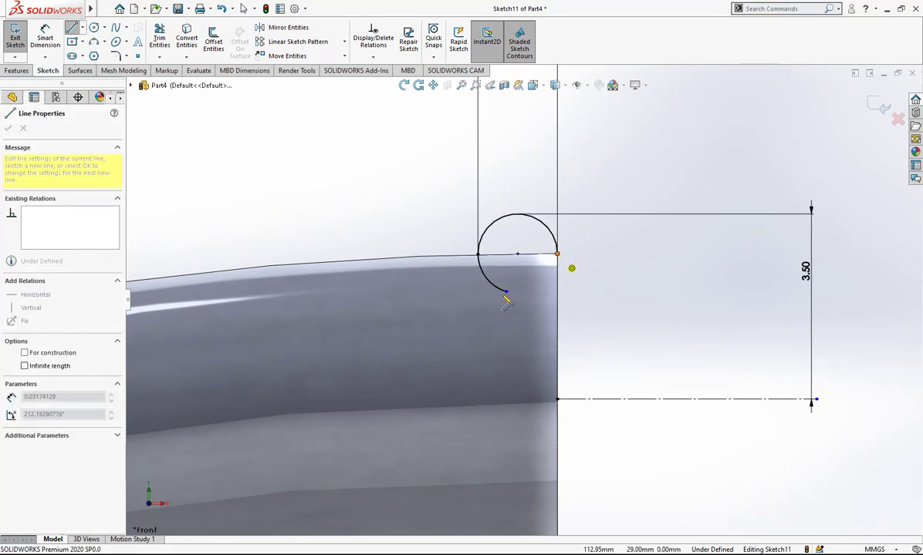
pyautogui.click(506, 292)
pyautogui.press('Escape')
pyautogui.scroll(1, 503, 267)
pyautogui.scroll(1, 503, 269)
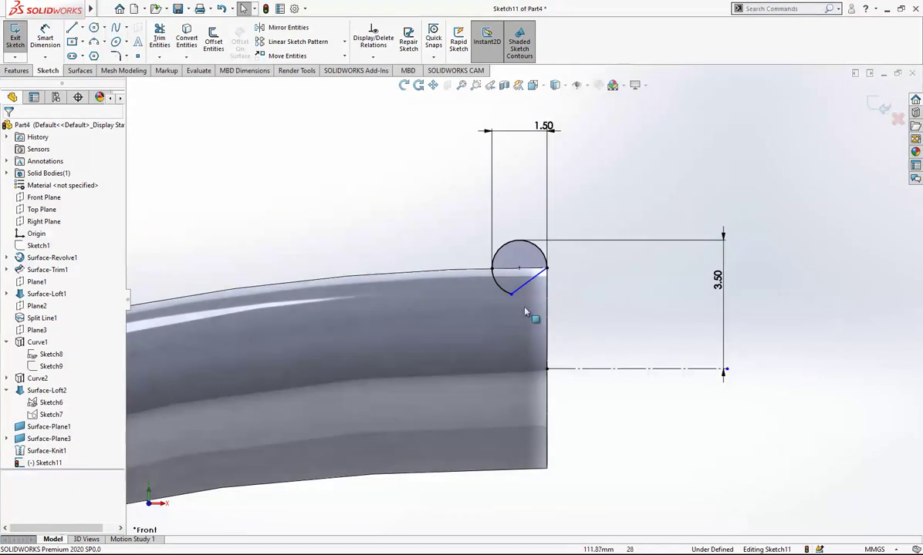
pyautogui.scroll(1, 559, 285)
pyautogui.scroll(-2, 531, 288)
pyautogui.moveTo(532, 289); pyautogui.dragTo(768, 128, button='middle')
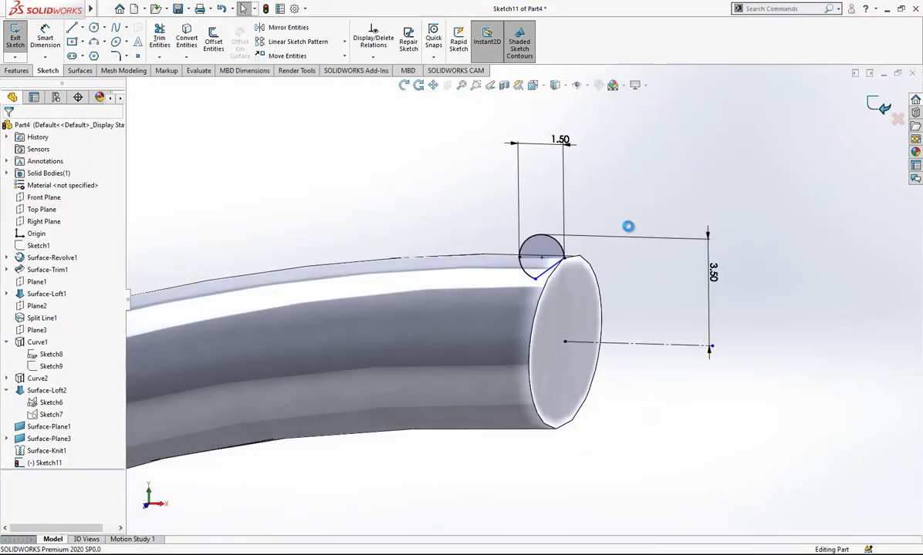
pyautogui.click(623, 198)
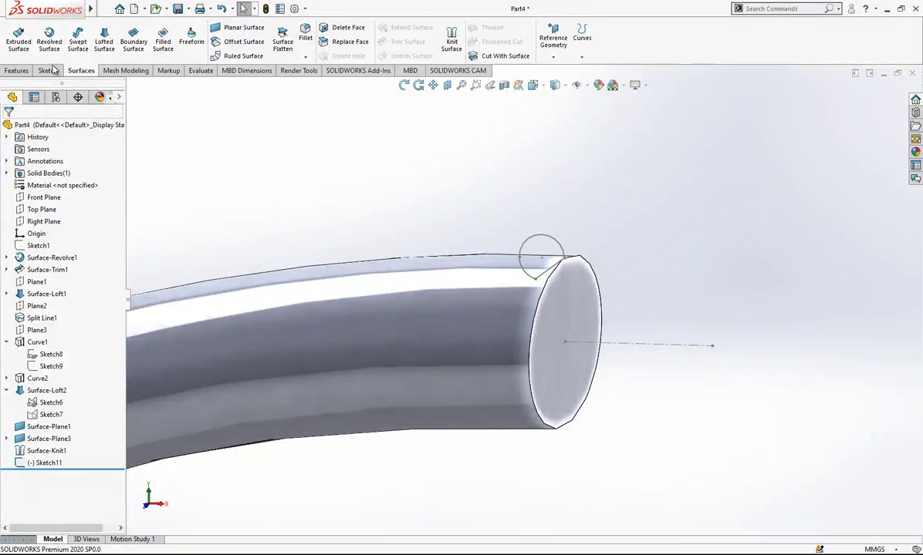
# Sweep the closed arc profile as a solid around the mouthpiece's end edge
pyautogui.click(16, 70)
pyautogui.click(107, 28)
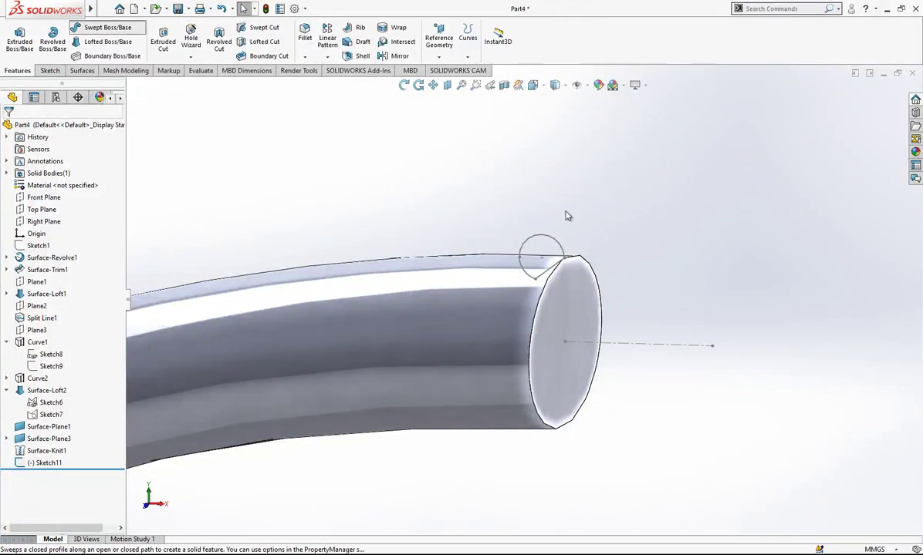
pyautogui.click(539, 307)
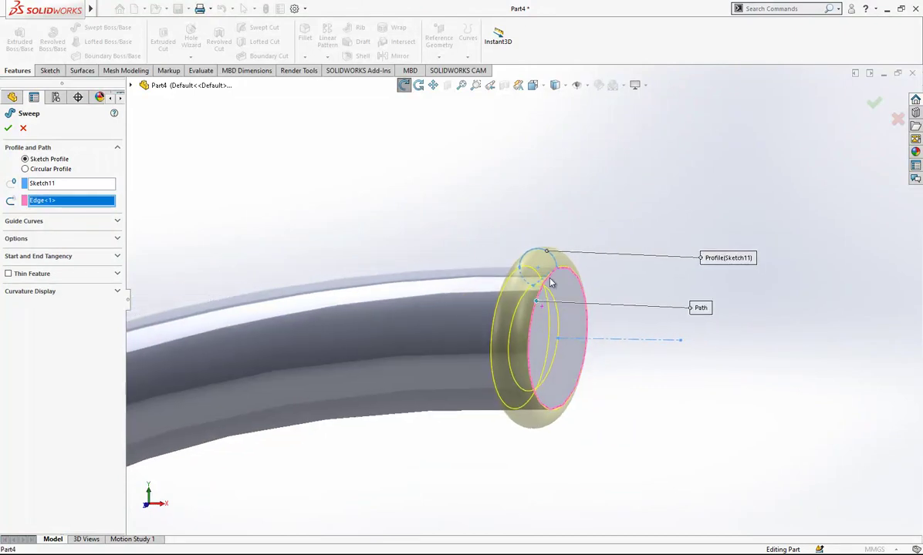
pyautogui.moveTo(510, 298); pyautogui.dragTo(485, 311, button='middle')
# Fillet the edge where the swept collar meets the stem with a 10 mm radius
pyautogui.click(502, 290)
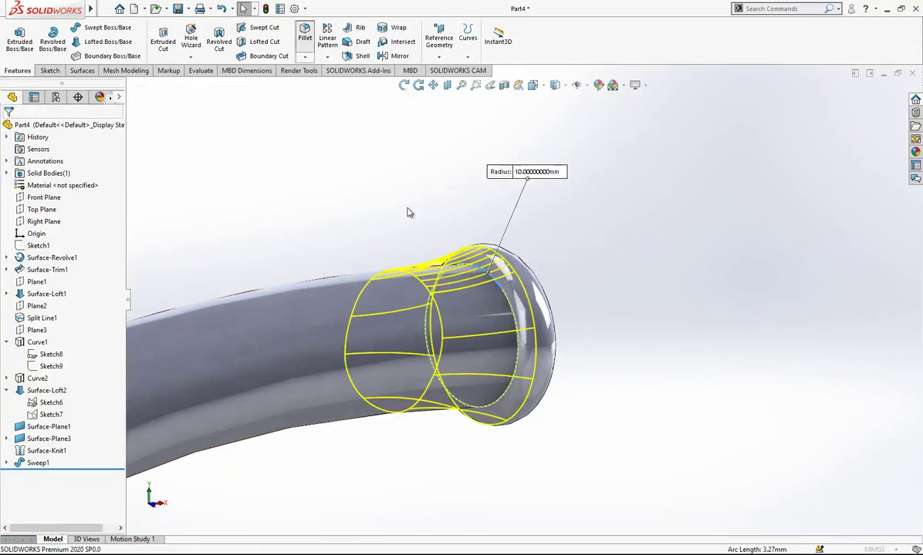
pyautogui.moveTo(570, 299); pyautogui.dragTo(538, 305, button='middle')
pyautogui.rightClick(608, 253)
pyautogui.scroll(3, 588, 316)
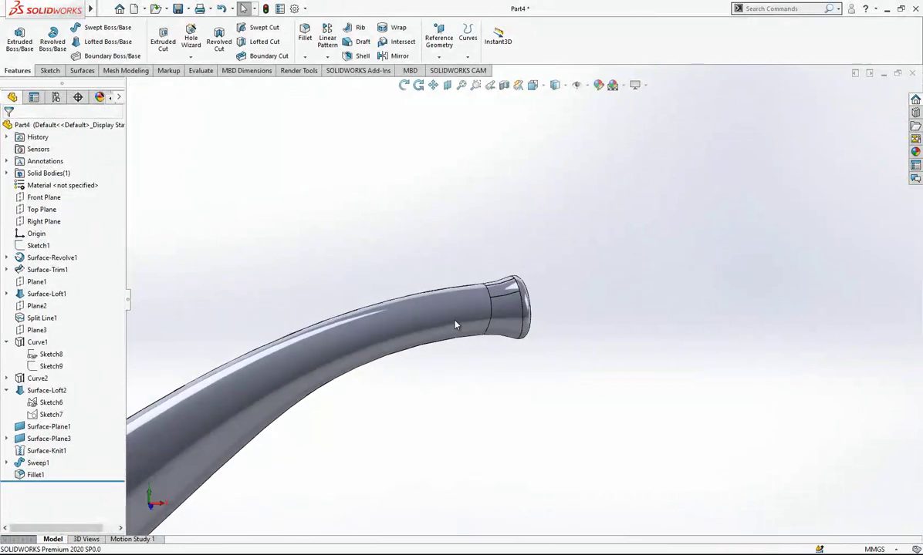
# Roll the model history back to just after the bowl's Surface-Revolve1
pyautogui.moveTo(486, 346); pyautogui.dragTo(414, 341, button='middle')
pyautogui.scroll(6, 443, 356)
pyautogui.scroll(-3, 413, 398)
pyautogui.moveTo(413, 399); pyautogui.dragTo(422, 305, button='middle')
pyautogui.scroll(-3, 394, 303)
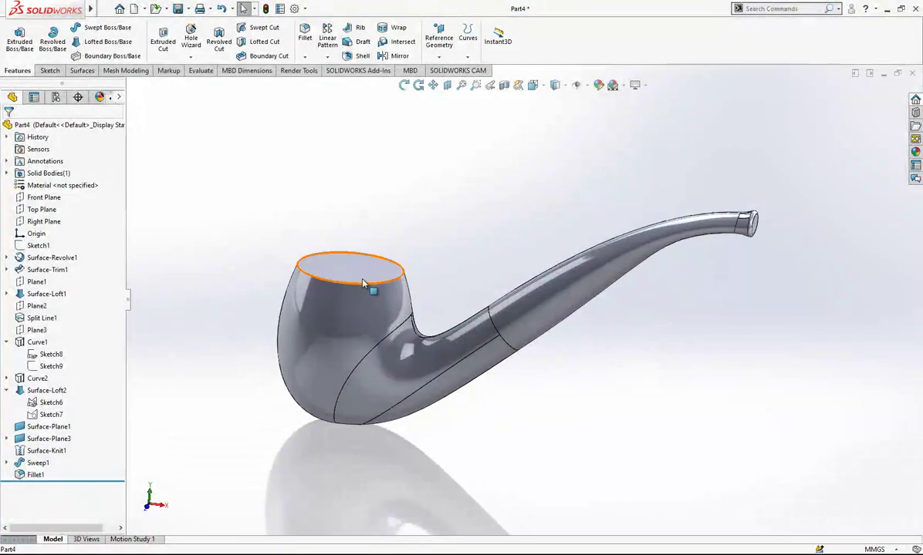
pyautogui.click(122, 480)
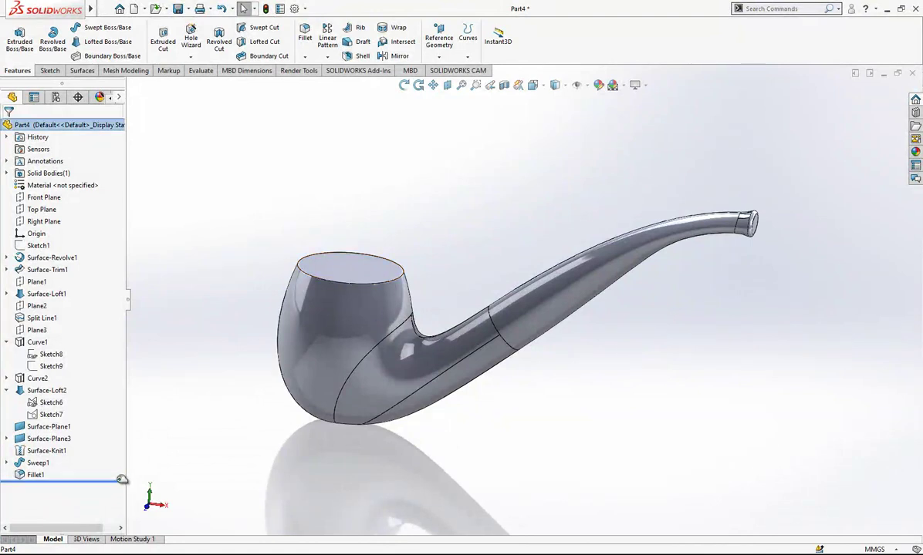
pyautogui.moveTo(105, 262); pyautogui.dragTo(104, 262)
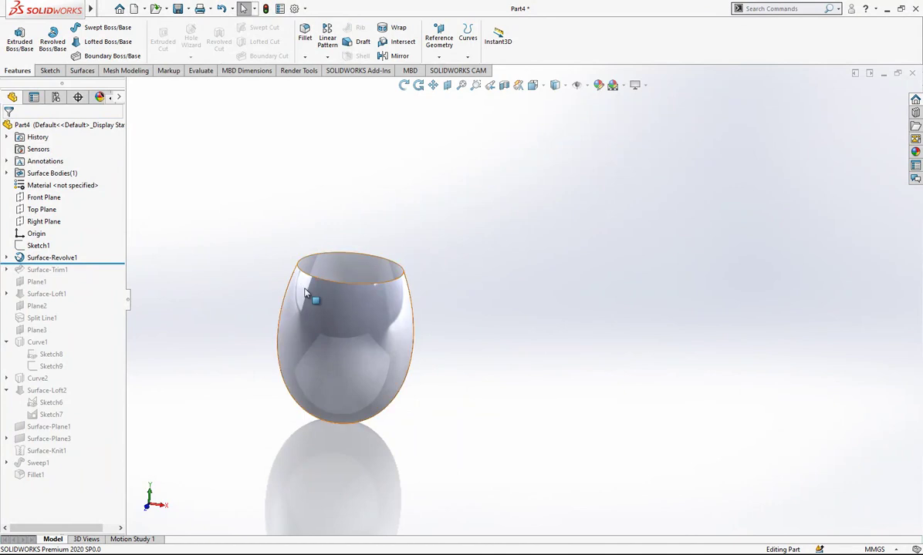
# Offset the revolved bowl surface inward by 5 mm
pyautogui.click(81, 70)
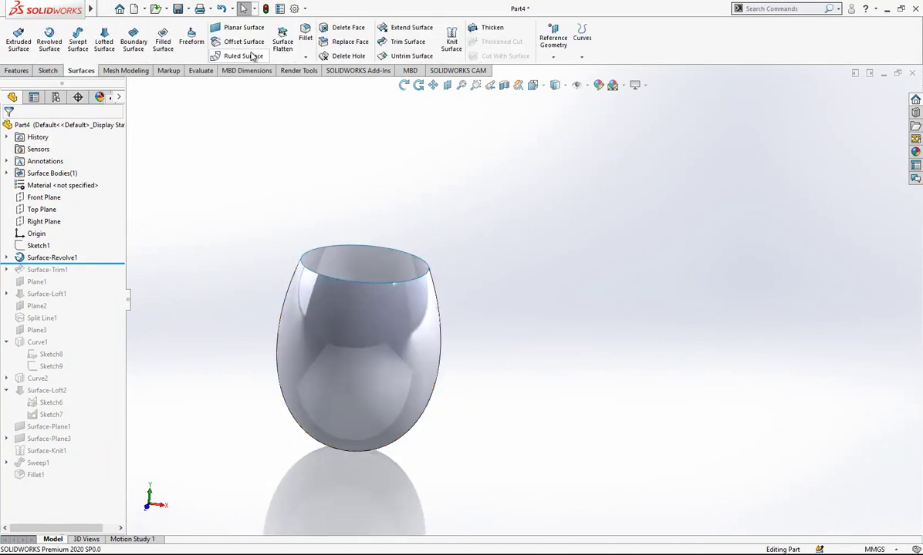
pyautogui.click(348, 330)
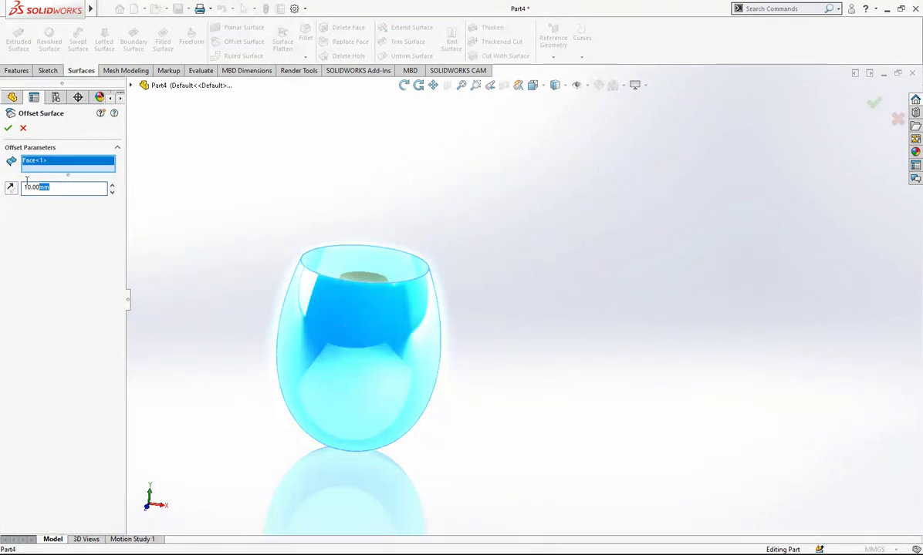
pyautogui.write('4')
pyautogui.press('Return')
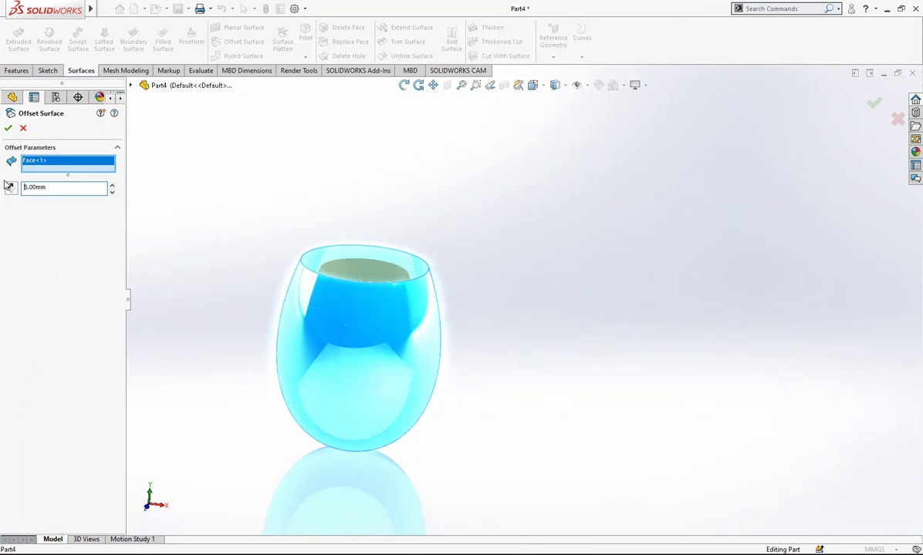
pyautogui.click(392, 239)
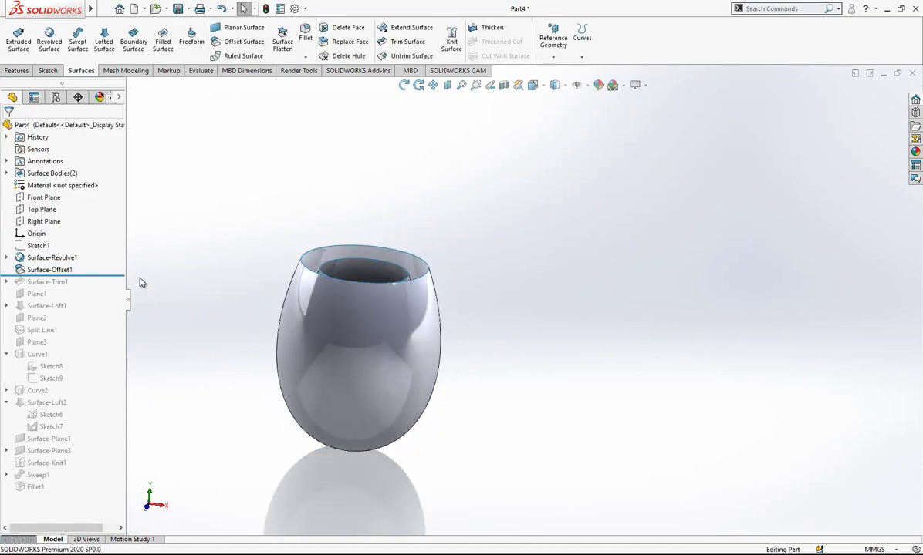
# Roll the model history forward to the end and hide the solid pipe body
pyautogui.moveTo(118, 276); pyautogui.dragTo(120, 493)
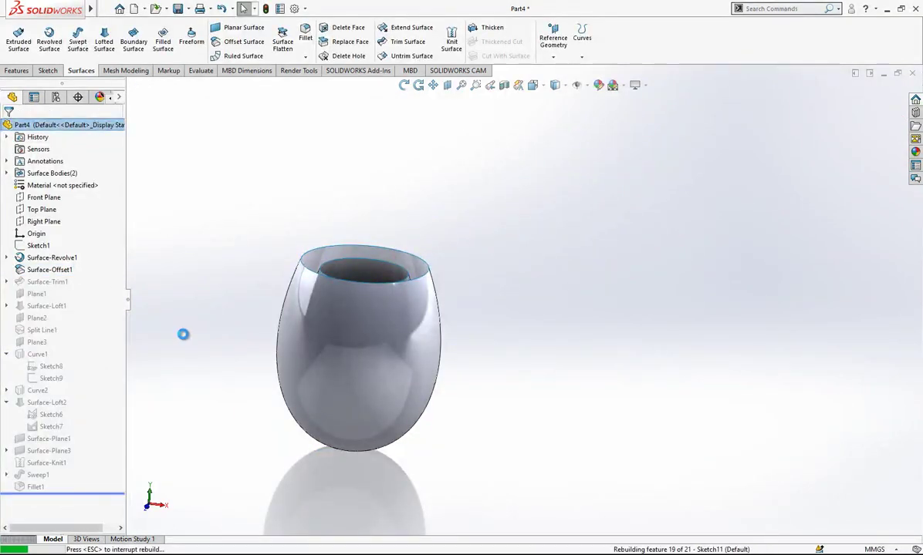
pyautogui.scroll(-2, 365, 275)
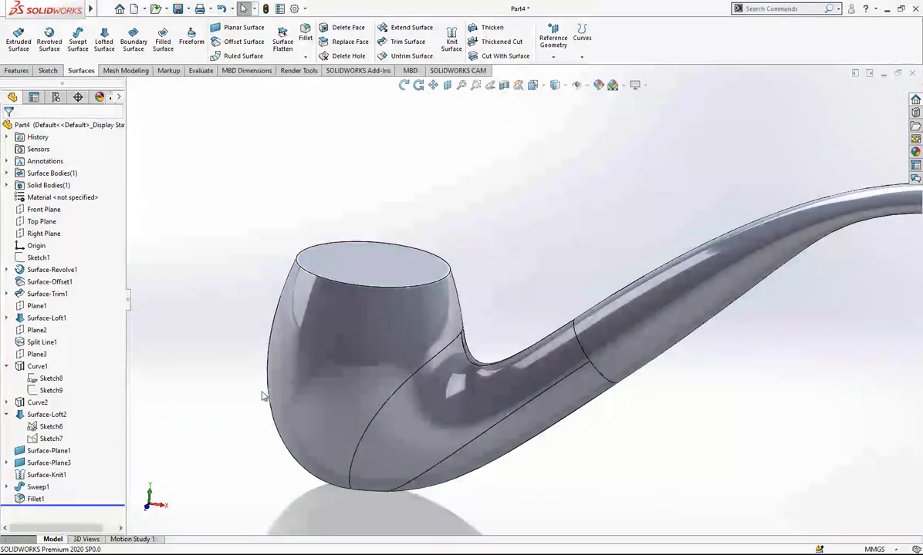
pyautogui.click(376, 334)
pyautogui.click(427, 299)
# Extend the upper rim edge of the offset bowl surface by 5 mm, keeping the same surface
pyautogui.moveTo(390, 266); pyautogui.dragTo(370, 260, button='middle')
pyautogui.click(370, 260)
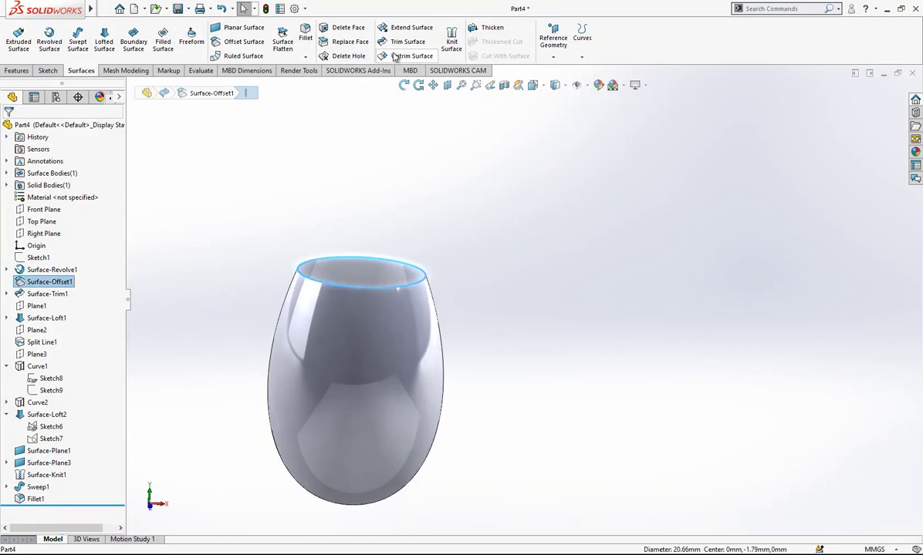
pyautogui.click(405, 27)
pyautogui.click(7, 128)
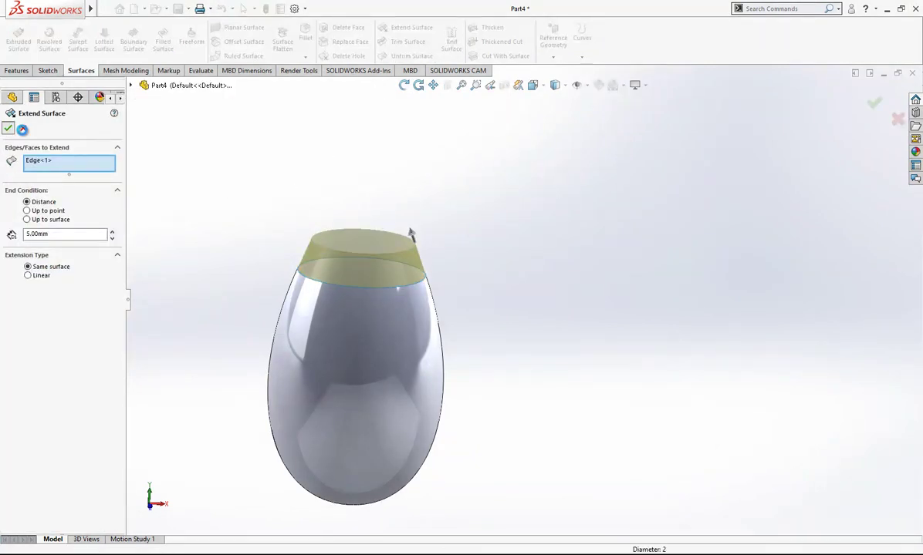
# Show the solid pipe body again around the extended inner bowl surface
pyautogui.click(50, 186)
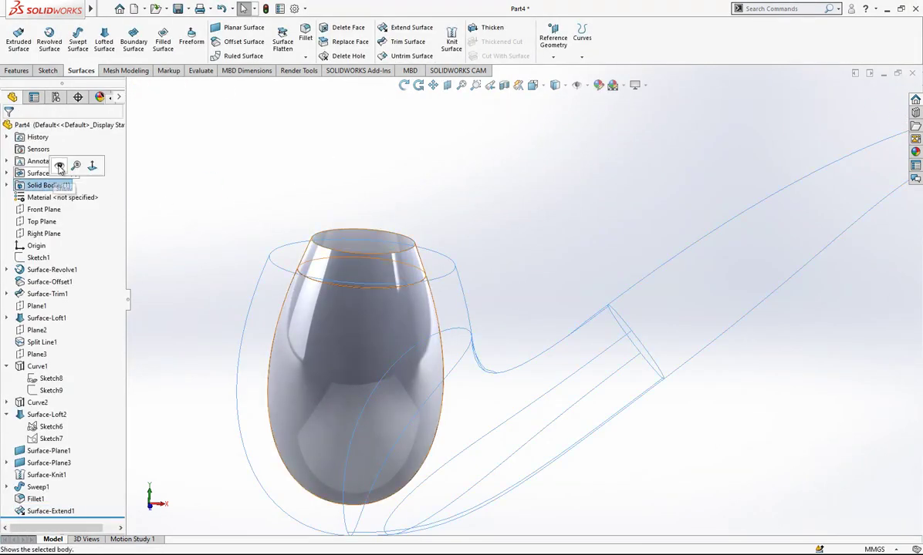
pyautogui.scroll(1, 386, 239)
pyautogui.moveTo(422, 292); pyautogui.dragTo(452, 261, button='middle')
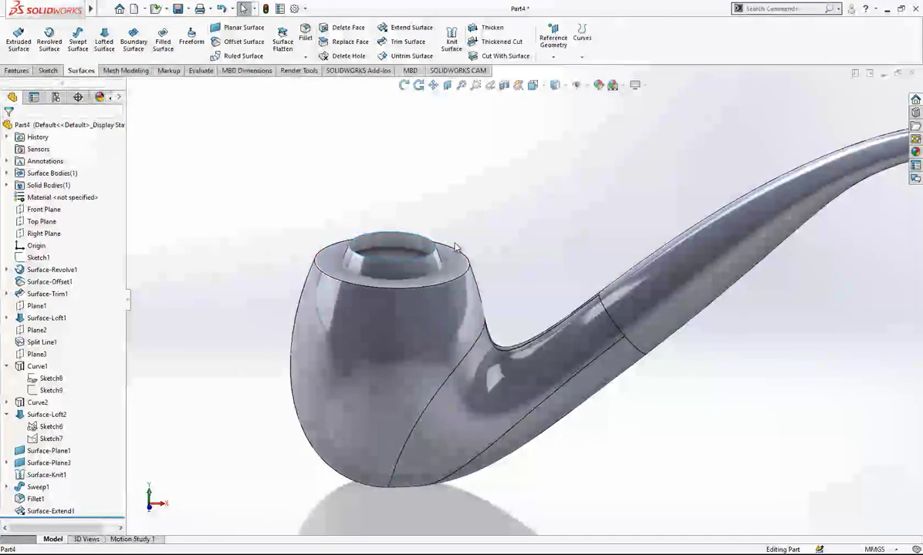
pyautogui.scroll(-1, 456, 246)
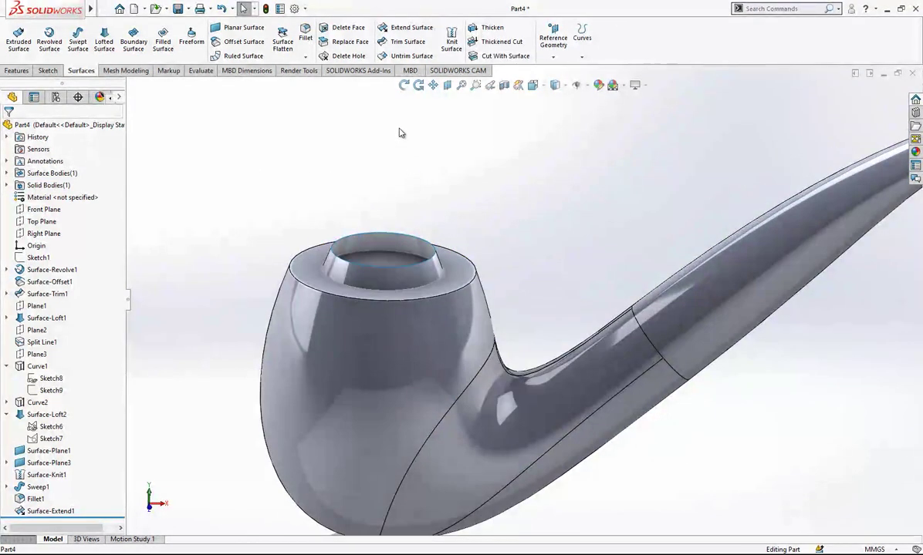
# Cut the solid pipe body with the extended inner bowl surface to hollow the bowl, and hide that surface
pyautogui.click(472, 56)
pyautogui.click(389, 245)
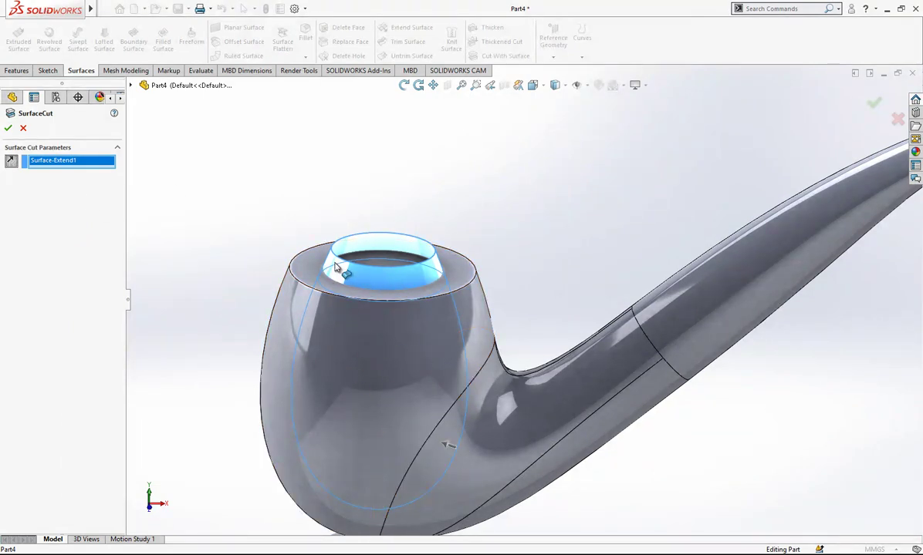
pyautogui.scroll(2, 443, 310)
pyautogui.scroll(-1, 455, 321)
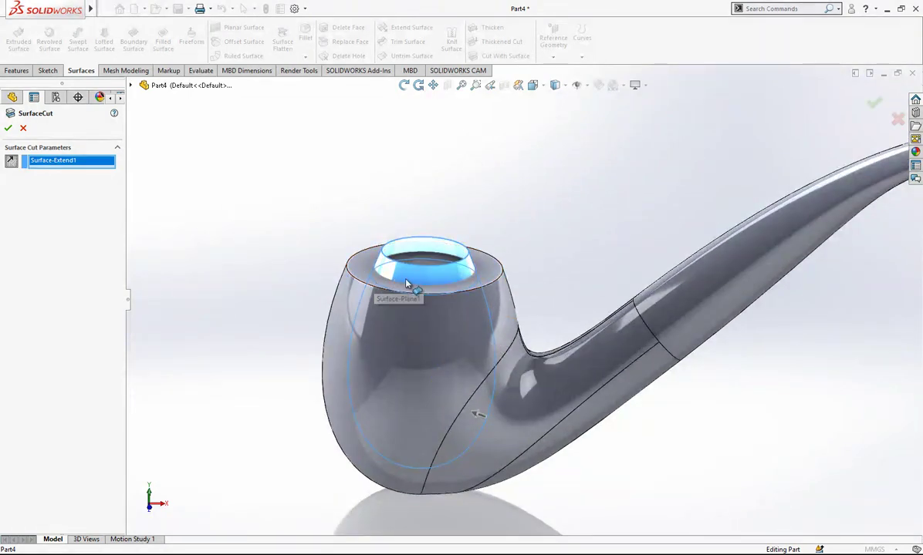
pyautogui.scroll(-1, 500, 393)
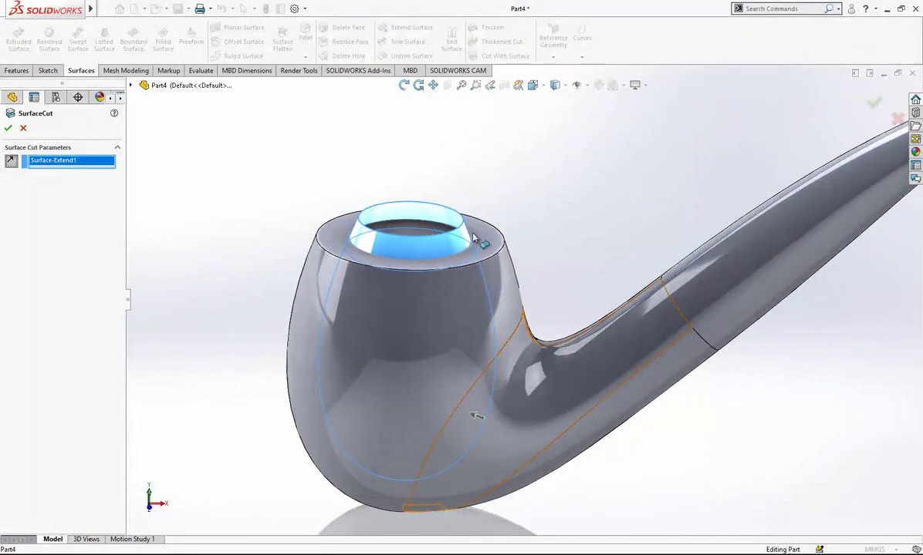
pyautogui.click(9, 128)
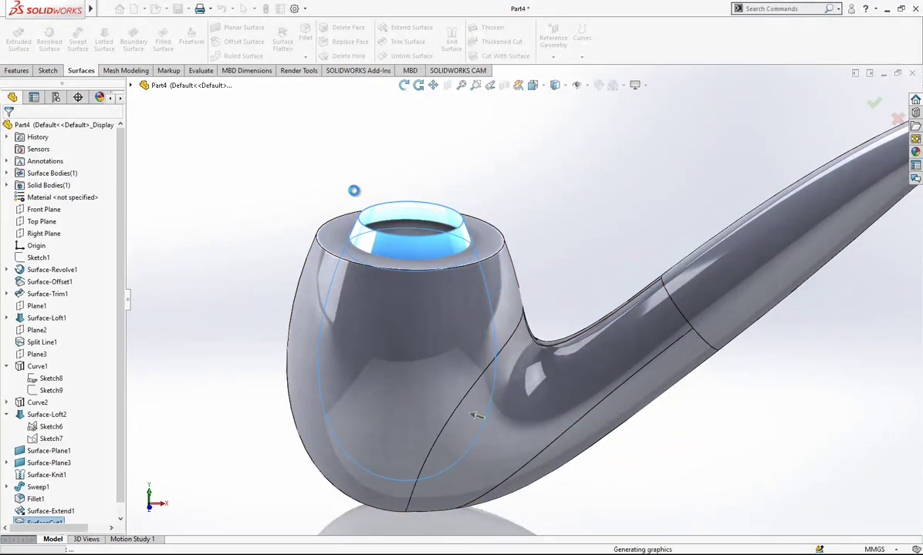
pyautogui.click(417, 219)
pyautogui.moveTo(490, 181); pyautogui.dragTo(475, 231, button='middle')
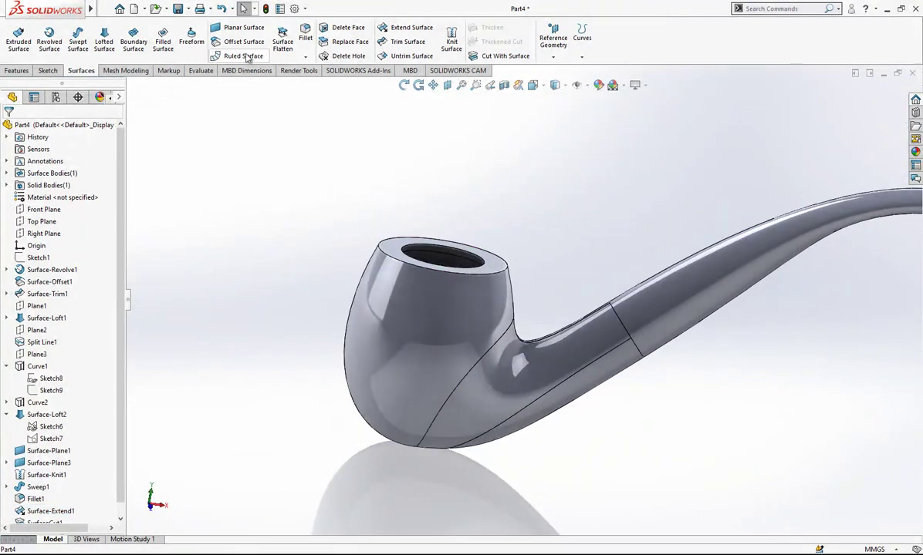
# Chamfer the inner edge of the bowl's rim by 1 mm at 45 degrees
pyautogui.click(305, 57)
pyautogui.click(324, 82)
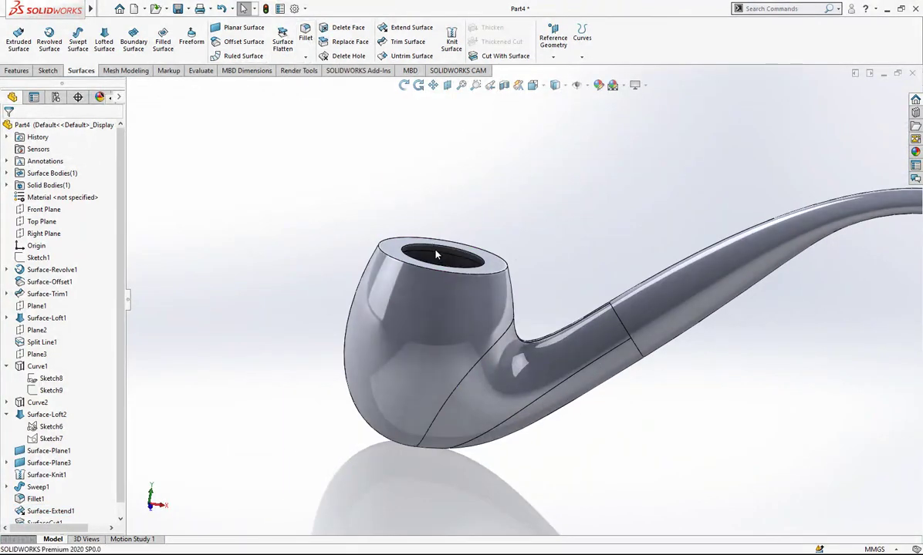
pyautogui.click(436, 249)
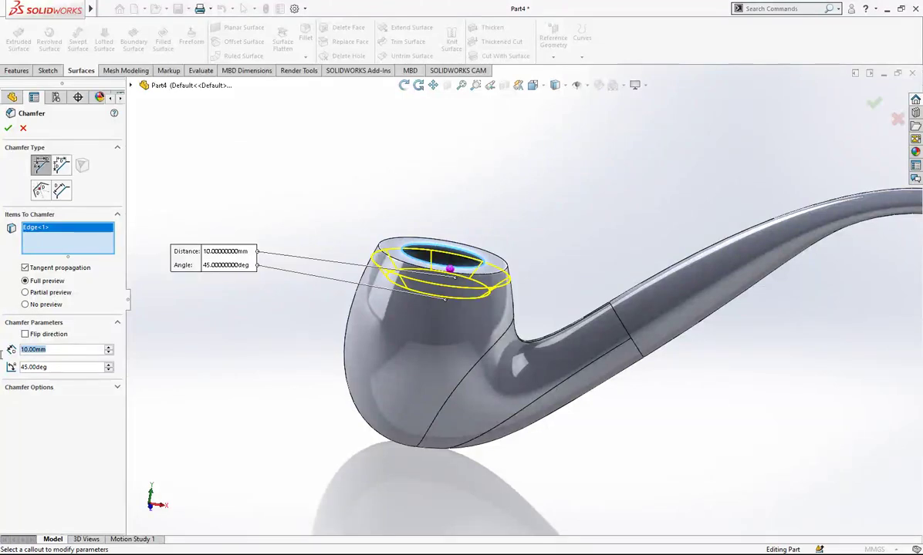
pyautogui.press('Return')
pyautogui.press('Return')
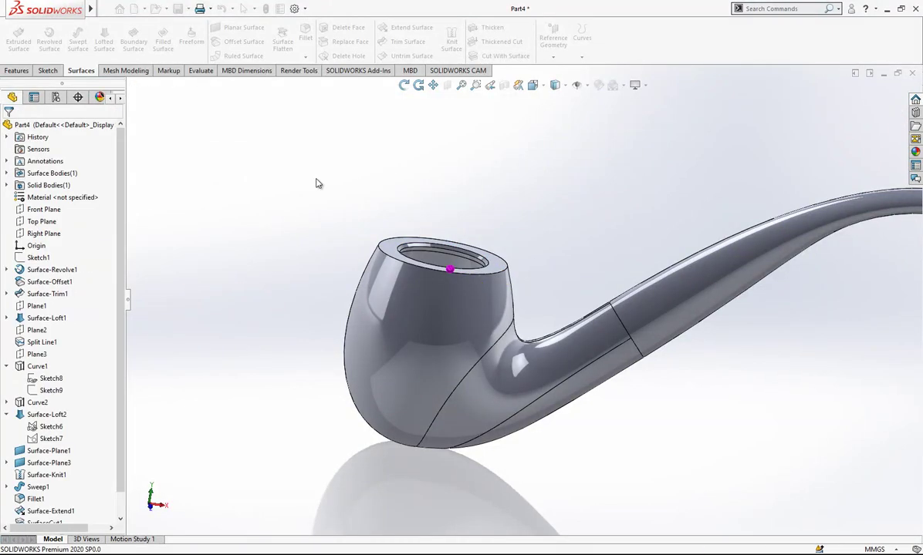
# Chamfer the outer edge of the bowl's rim with a 3.5 mm distance and a 20 degree angle
pyautogui.scroll(-1, 529, 233)
pyautogui.click(306, 56)
pyautogui.click(324, 81)
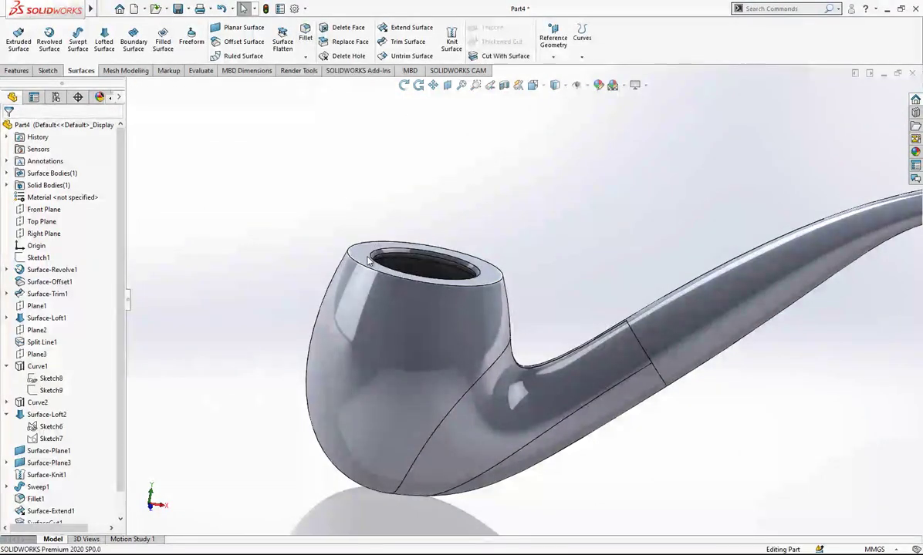
pyautogui.click(434, 283)
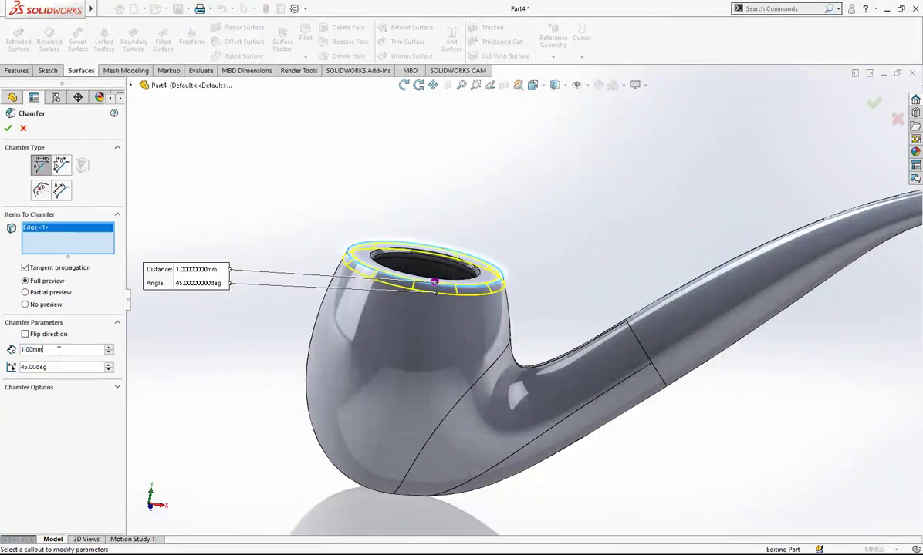
pyautogui.write('3.5')
pyautogui.press('Return')
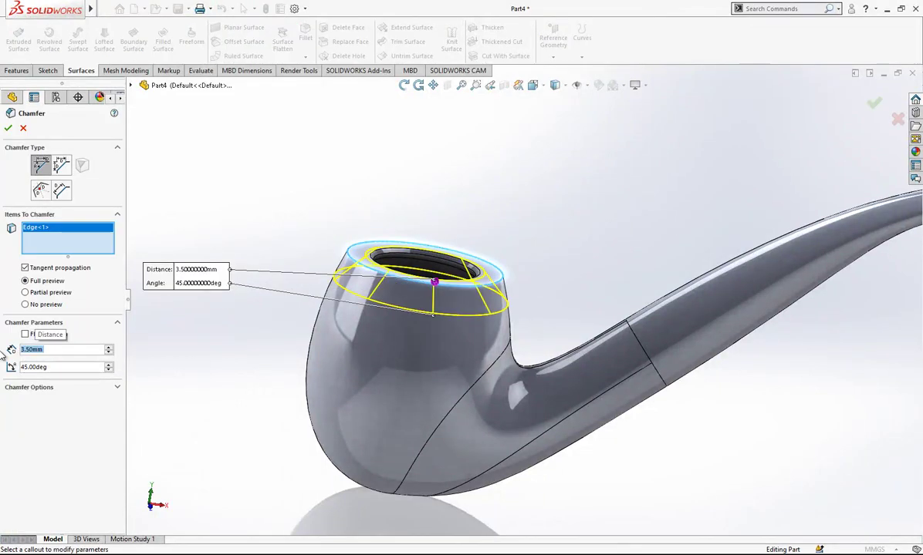
pyautogui.write('20')
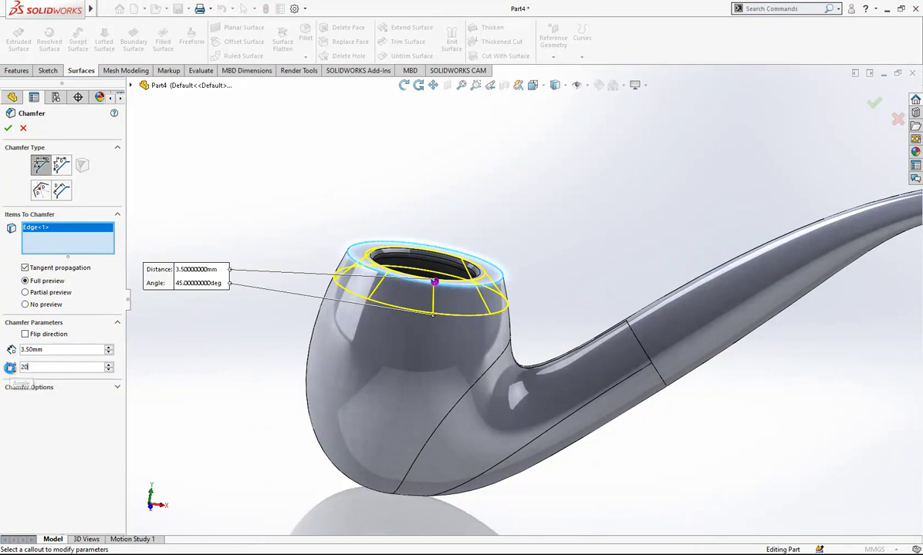
pyautogui.press('Return')
pyautogui.press('Return')
# Create a reference plane offset 2 mm from Plane1, flipped toward the bowl side
pyautogui.moveTo(453, 231); pyautogui.dragTo(494, 291, button='middle')
pyautogui.scroll(1, 447, 282)
pyautogui.scroll(-2, 572, 363)
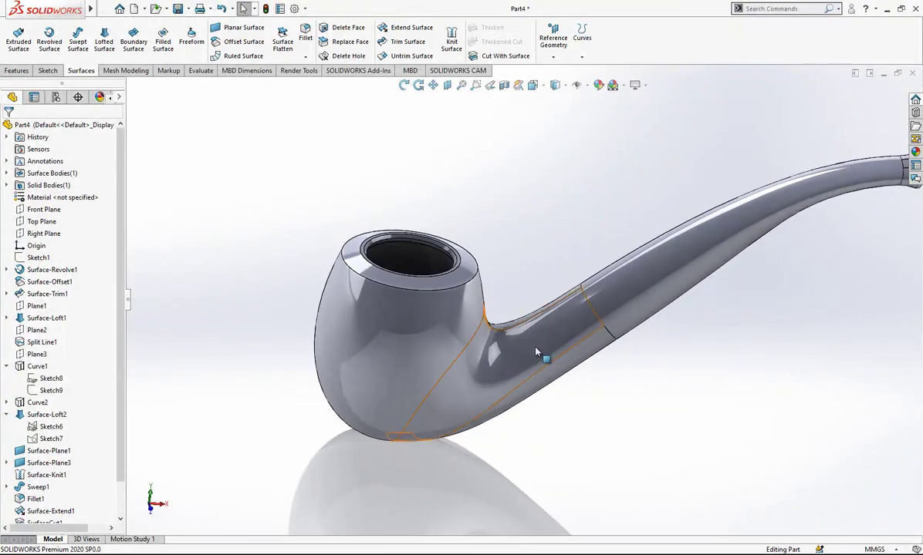
pyautogui.scroll(2, 504, 229)
pyautogui.scroll(-1, 561, 233)
pyautogui.moveTo(561, 233); pyautogui.dragTo(239, 276, button='middle')
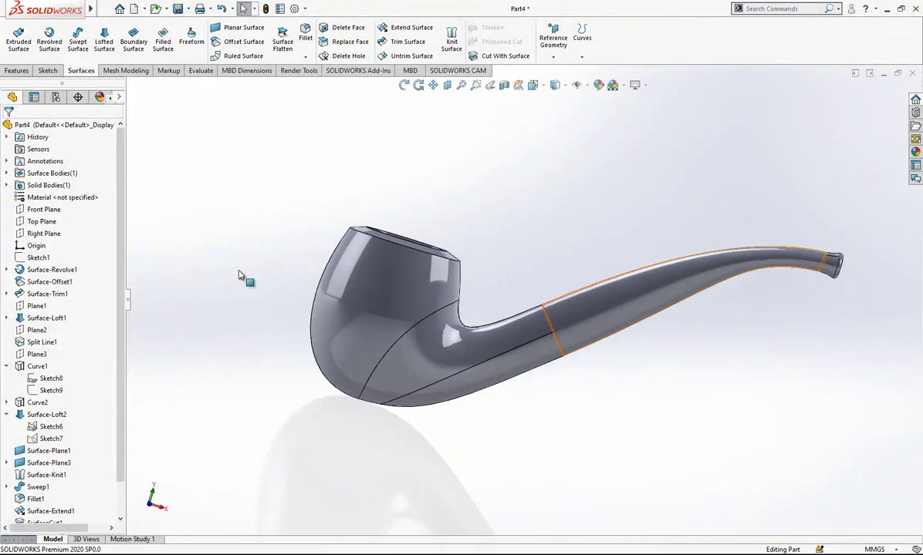
pyautogui.click(44, 306)
pyautogui.click(559, 50)
pyautogui.click(563, 70)
pyautogui.click(24, 281)
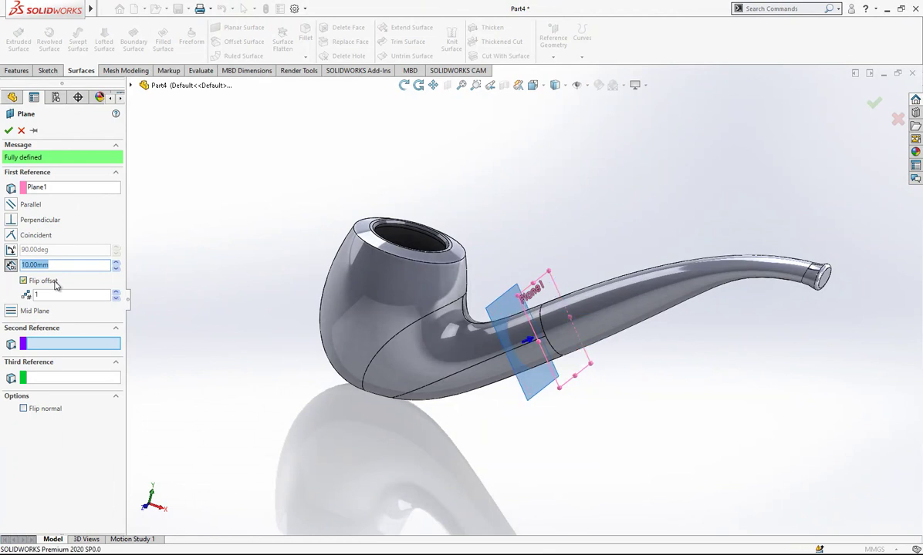
pyautogui.write('2')
pyautogui.press('Return')
pyautogui.press('Return')
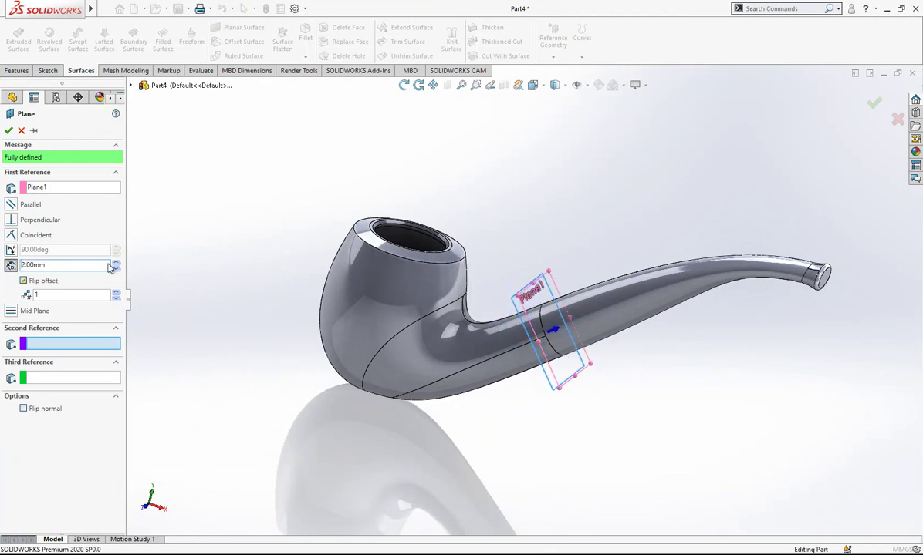
pyautogui.click(603, 234)
# Set up an intersection split line with the offset plane on the shank as the only splitting tool
pyautogui.moveTo(558, 299); pyautogui.dragTo(579, 303, button='middle')
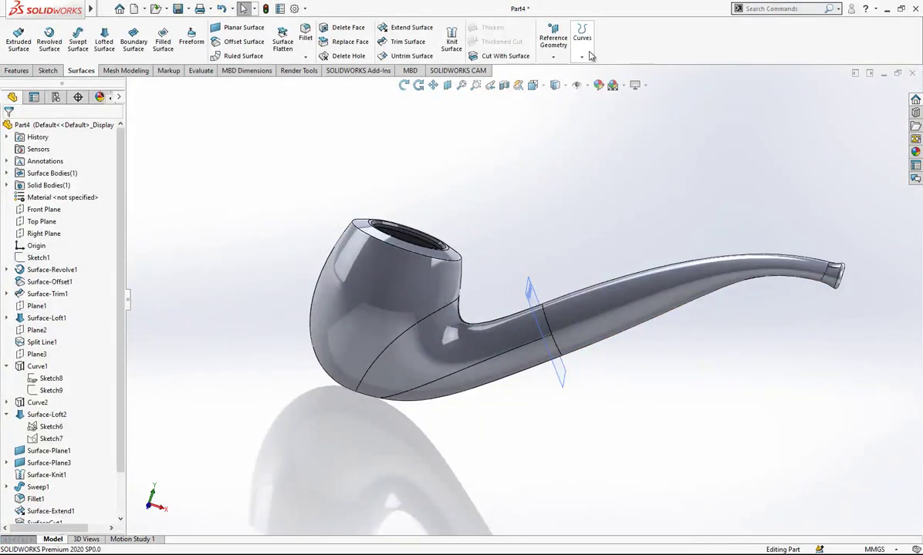
pyautogui.click(581, 56)
pyautogui.click(601, 71)
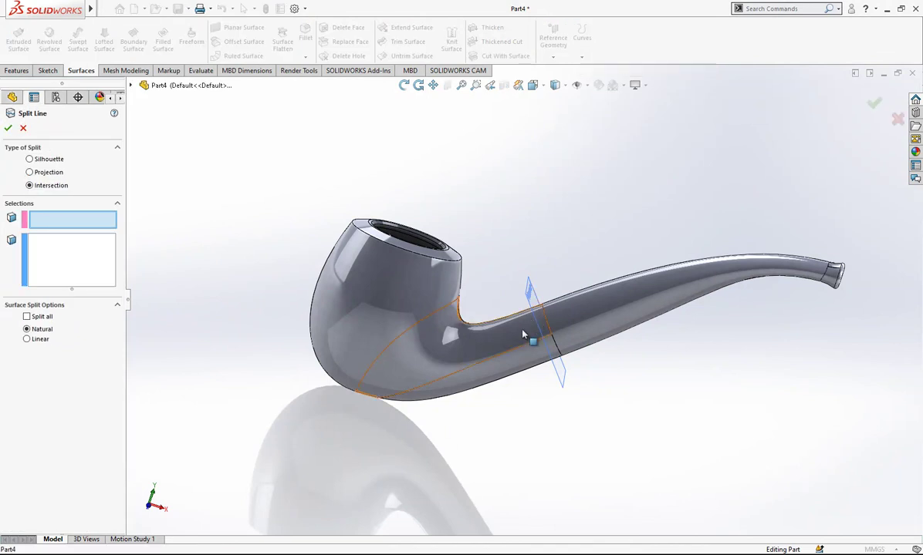
pyautogui.click(525, 356)
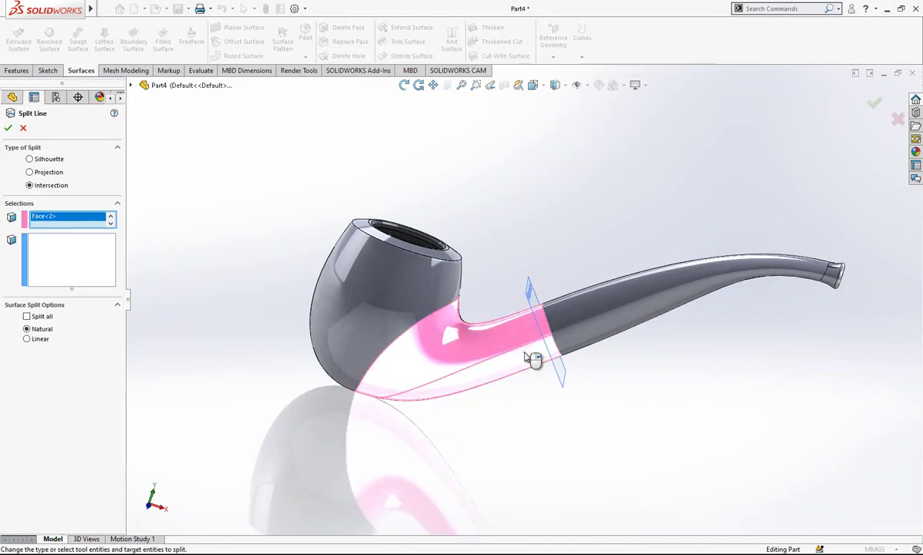
pyautogui.rightClick(59, 223)
pyautogui.click(84, 230)
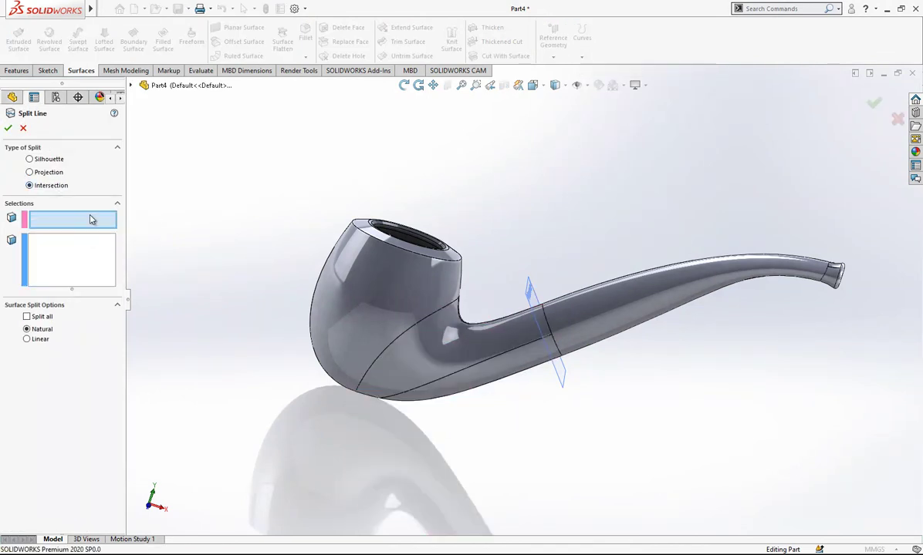
pyautogui.click(529, 292)
pyautogui.click(33, 271)
# Choose the four shank faces around the plane as the faces to split and create the split line
pyautogui.scroll(-2, 628, 327)
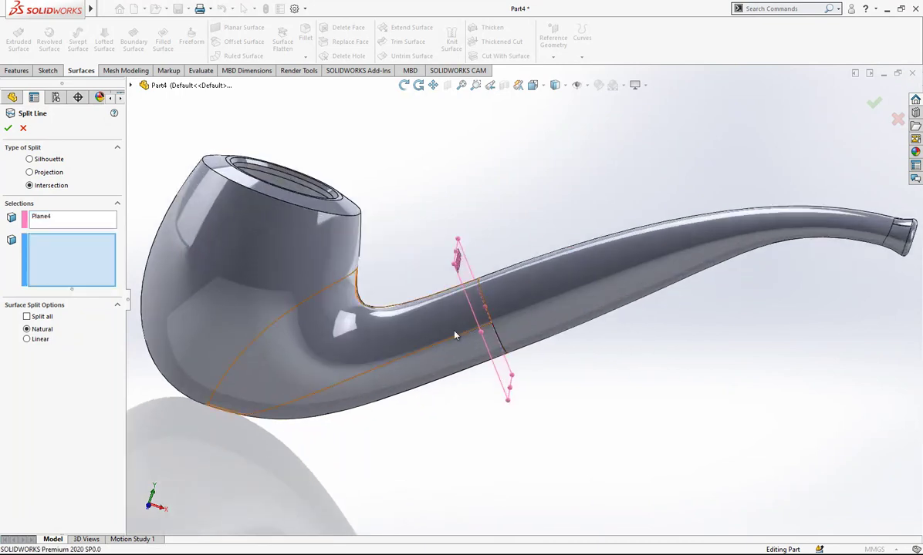
pyautogui.click(459, 328)
pyautogui.click(457, 351)
pyautogui.moveTo(466, 356)
pyautogui.mouseDown(button='middle')
pyautogui.moveTo(305, 327)
pyautogui.moveTo(465, 350)
pyautogui.mouseUp(button='middle')
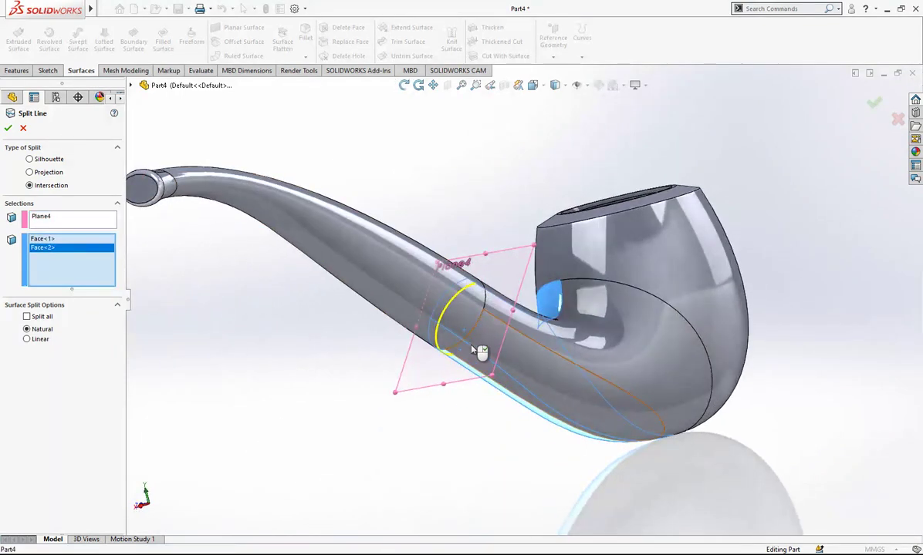
pyautogui.click(465, 350)
pyautogui.click(509, 321)
pyautogui.moveTo(506, 318); pyautogui.dragTo(645, 351, button='middle')
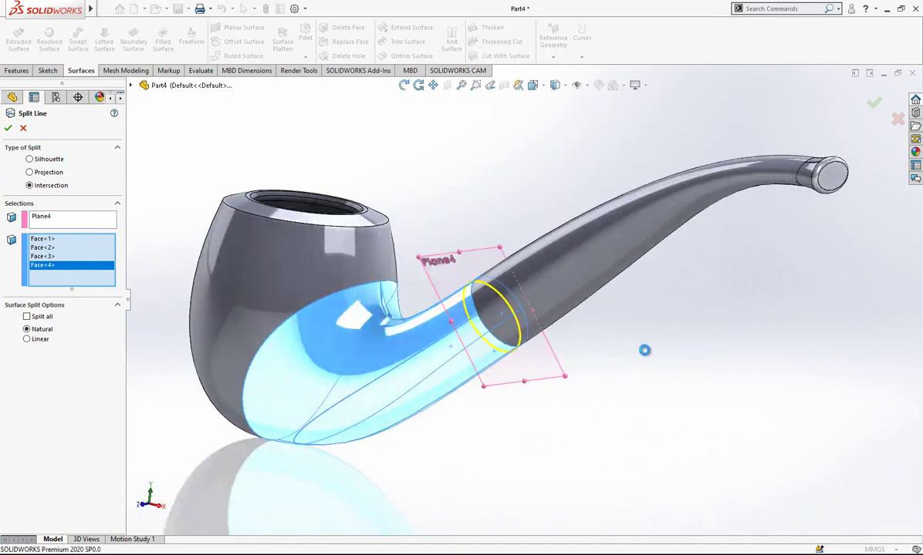
pyautogui.press('Return')
pyautogui.moveTo(561, 327); pyautogui.dragTo(442, 217, button='middle')
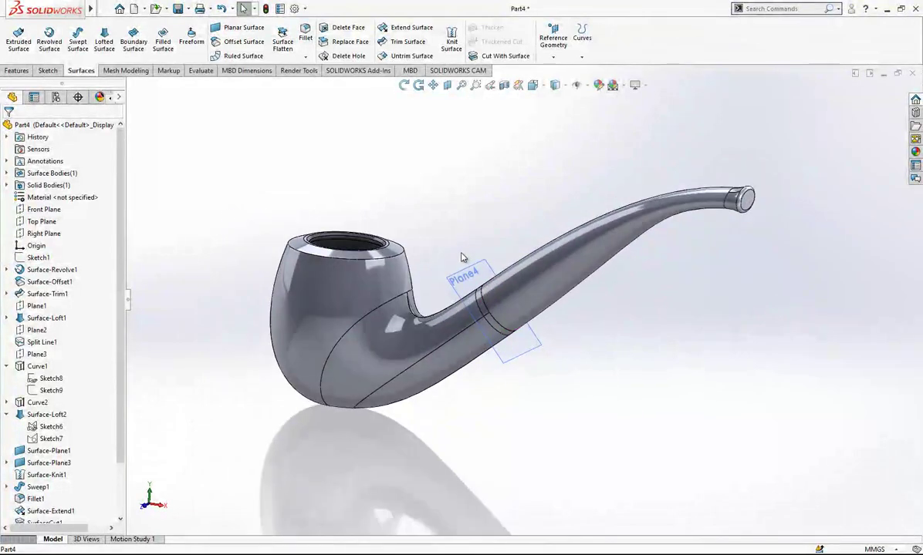
# Apply a black face color (RGB 0, 0, 0) to the lofted stem and the adjoining mouthpiece collar faces
pyautogui.rightClick(628, 243)
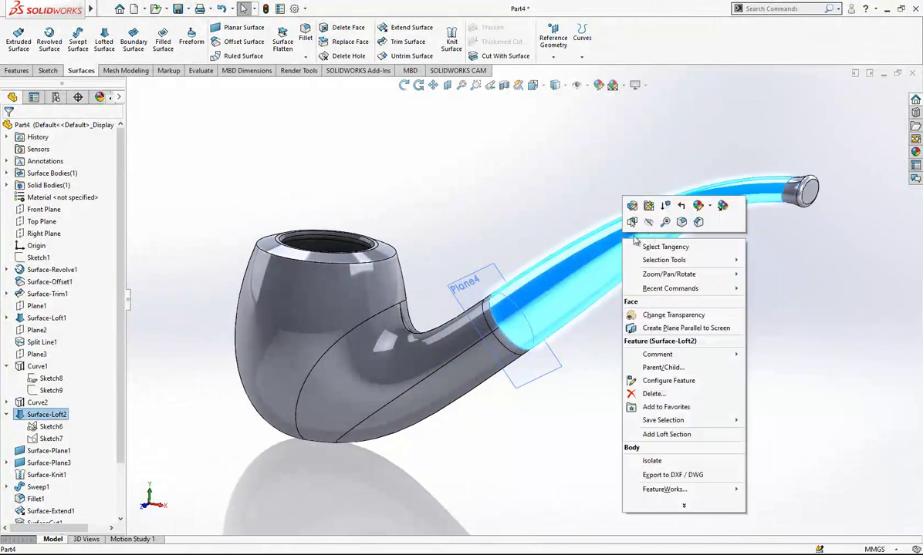
pyautogui.click(696, 207)
pyautogui.click(727, 237)
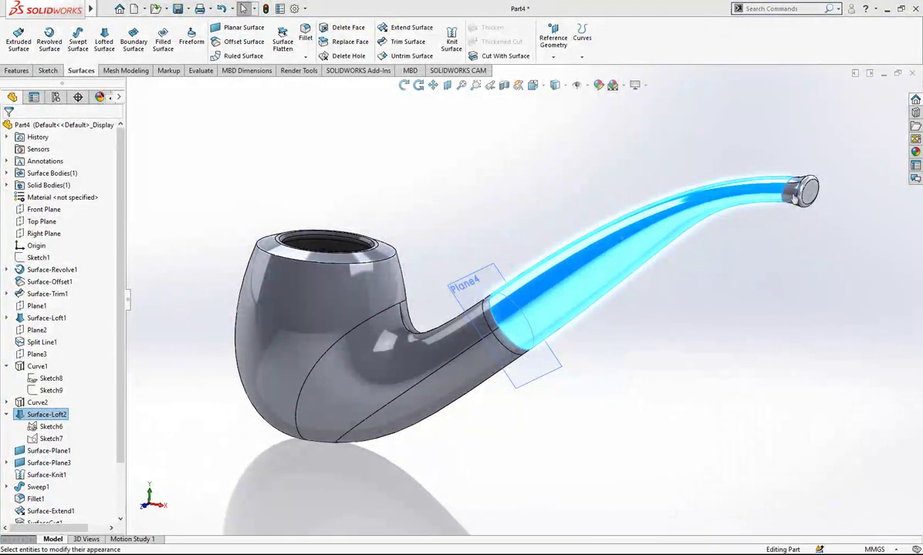
pyautogui.scroll(2, 461, 202)
pyautogui.scroll(-5, 697, 256)
pyautogui.scroll(-2, 697, 256)
pyautogui.click(645, 252)
pyautogui.click(631, 245)
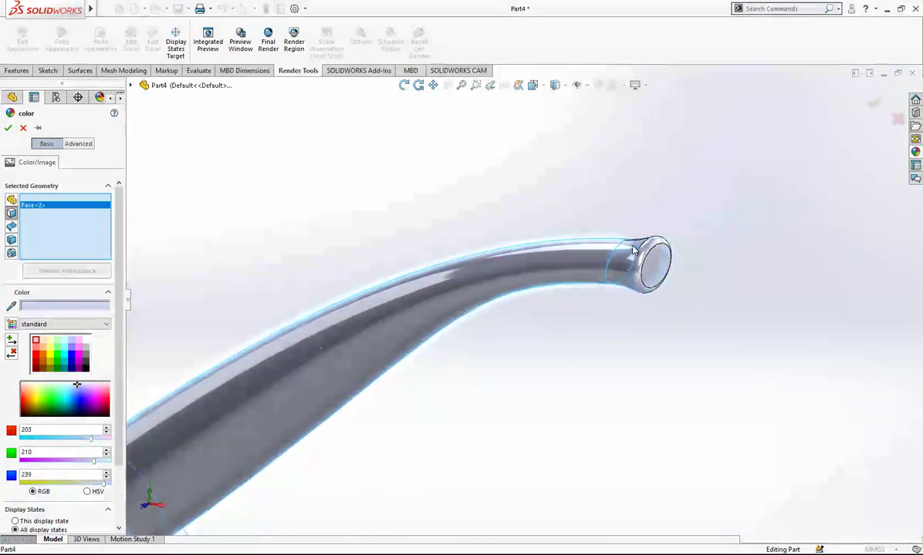
pyautogui.moveTo(631, 248); pyautogui.dragTo(563, 262, button='middle')
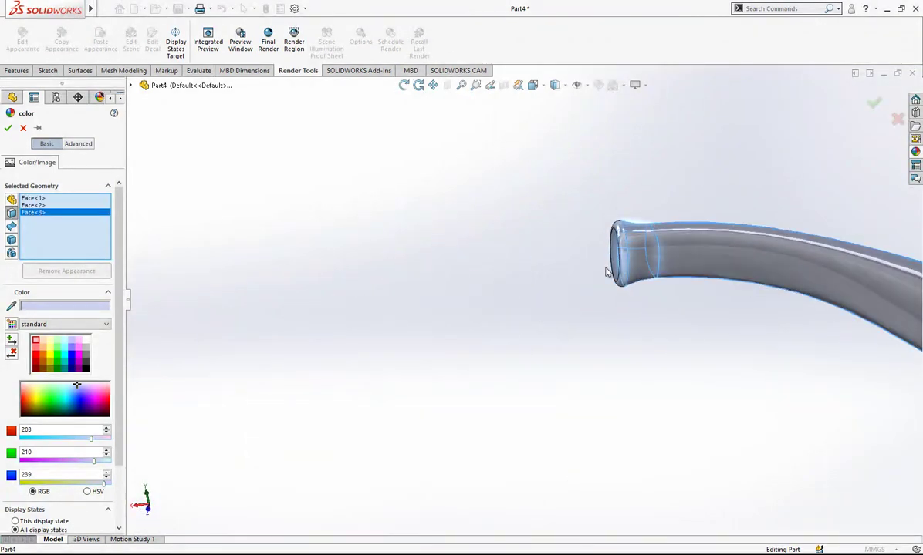
pyautogui.click(649, 243)
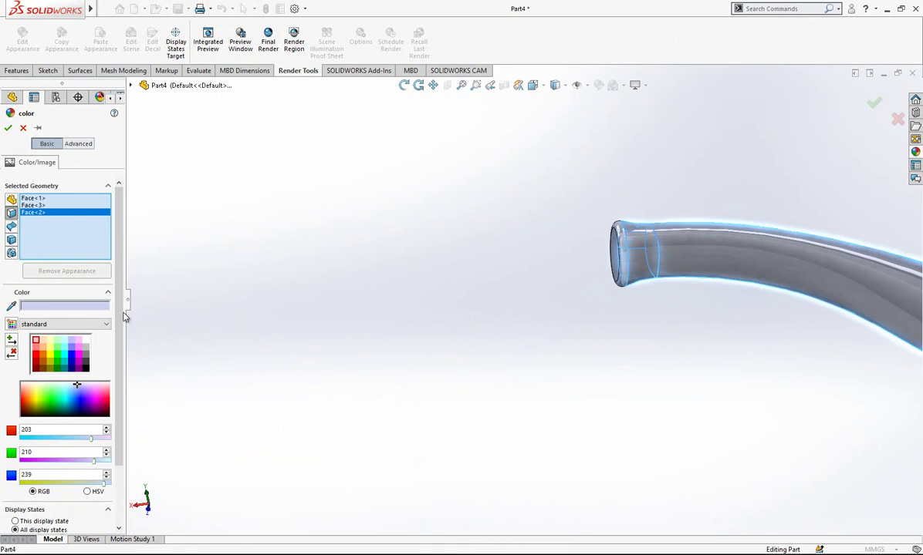
pyautogui.click(87, 365)
pyautogui.click(87, 370)
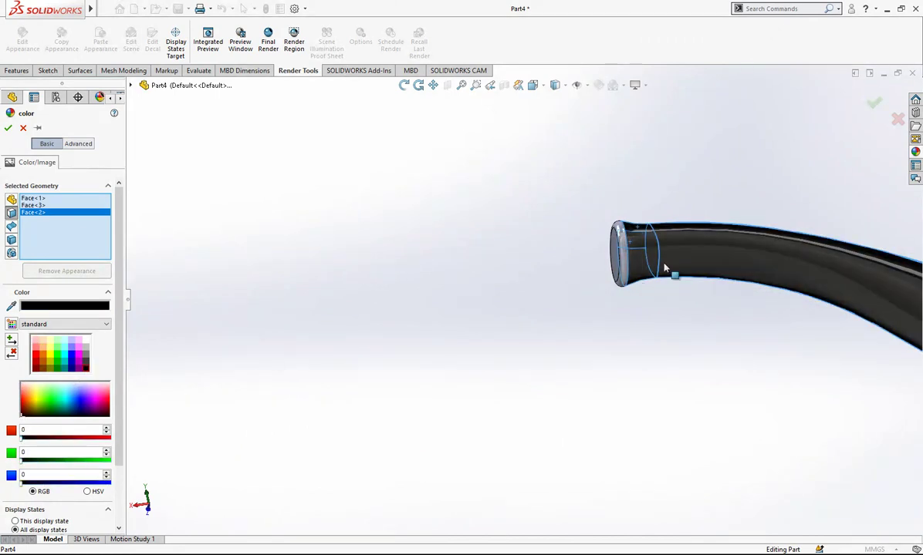
# Add the end faces of the mouthpiece to the black color selection and apply it
pyautogui.click(618, 267)
pyautogui.moveTo(616, 274); pyautogui.dragTo(580, 274, button='middle')
pyautogui.click(585, 264)
pyautogui.press('Return')
# Open the face color settings for the narrow shank ring and select its three reachable faces
pyautogui.scroll(2, 657, 278)
pyautogui.scroll(2, 532, 316)
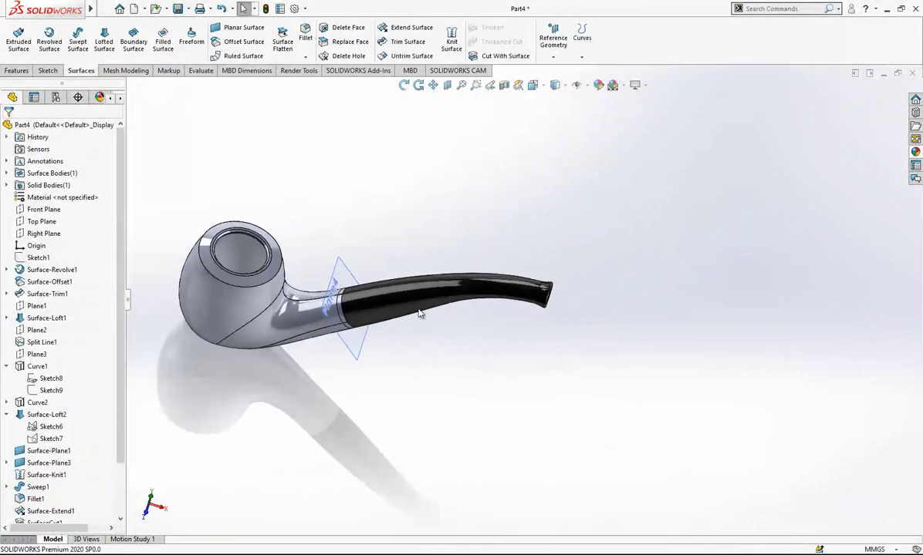
pyautogui.scroll(-6, 457, 319)
pyautogui.rightClick(382, 309)
pyautogui.click(452, 265)
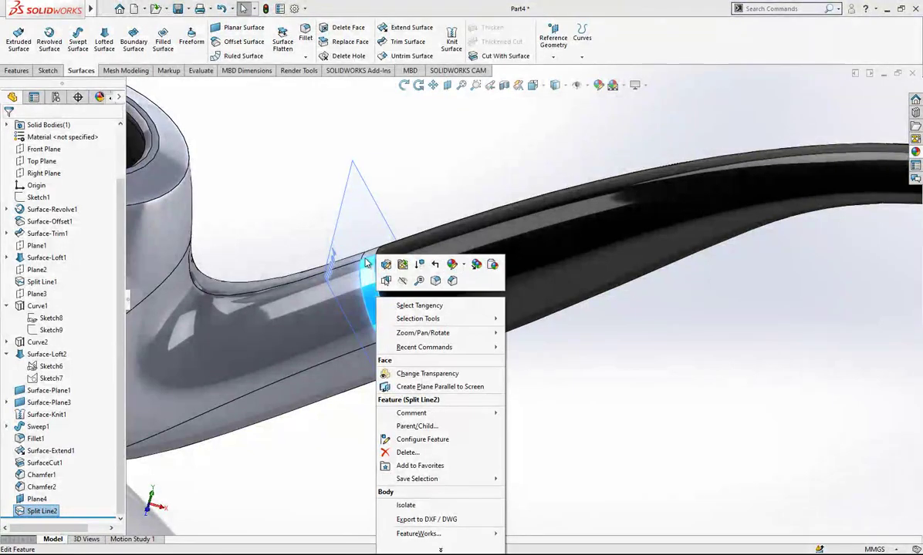
pyautogui.click(464, 266)
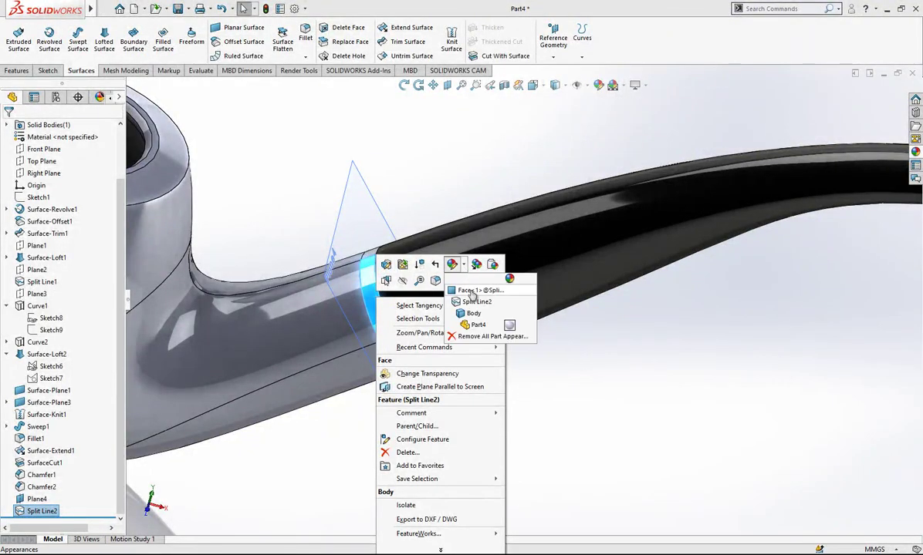
pyautogui.click(362, 262)
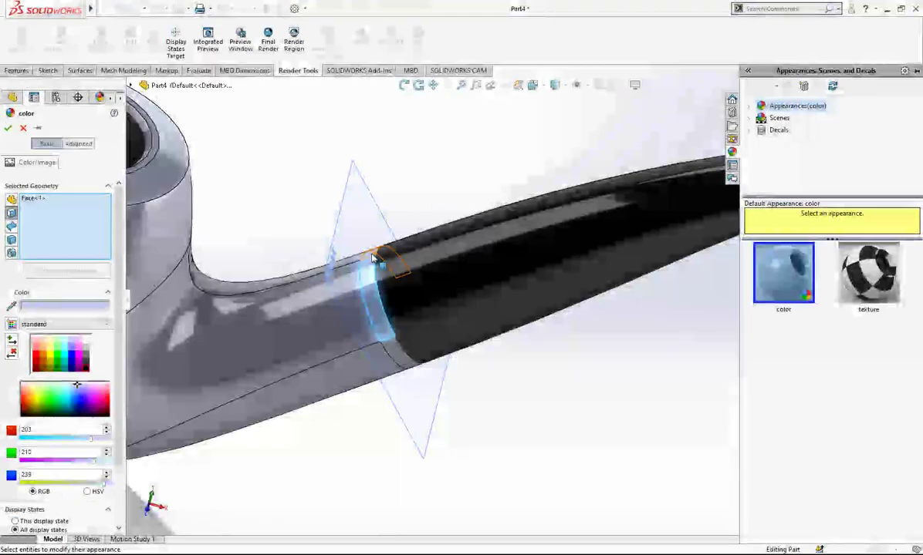
pyautogui.click(372, 253)
pyautogui.click(400, 359)
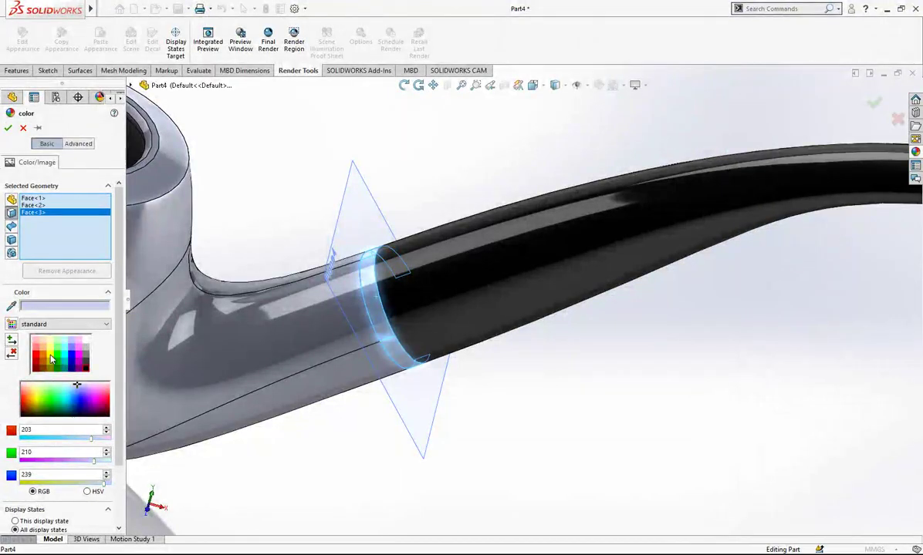
# Set the color to orange (RGB 232, 113, 8), add the ring's remaining face, and apply it
pyautogui.click(52, 359)
pyautogui.moveTo(368, 293); pyautogui.dragTo(261, 238, button='middle')
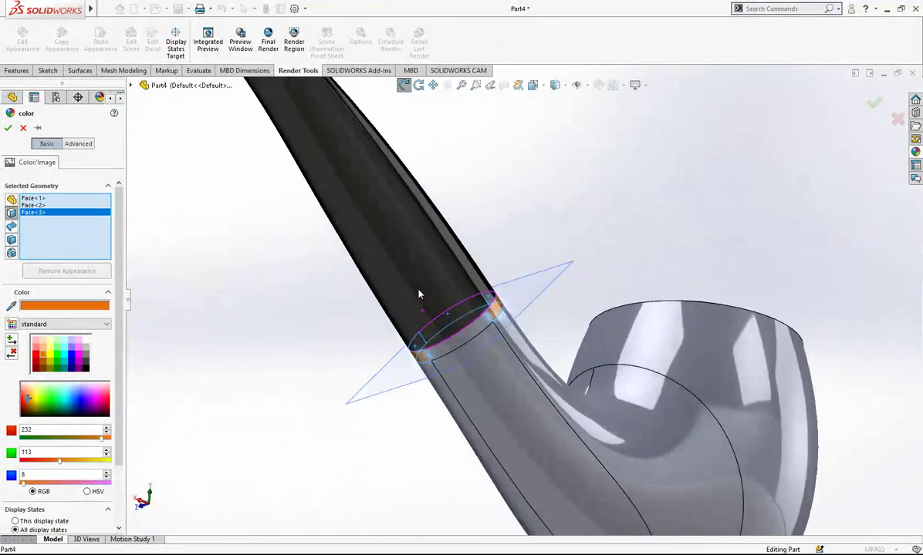
pyautogui.click(451, 307)
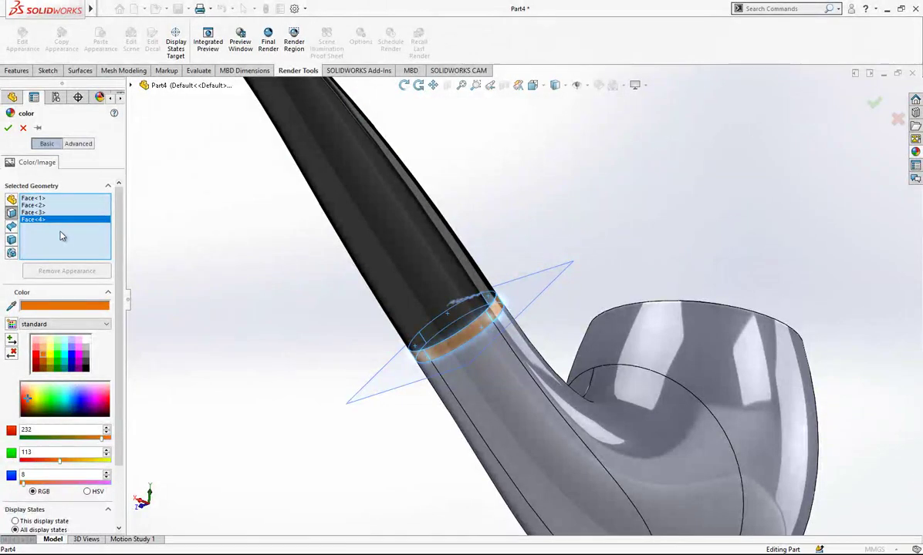
pyautogui.click(7, 127)
# Open the Wood category of the Organic appearances in the appearance library
pyautogui.scroll(3, 288, 304)
pyautogui.moveTo(289, 305); pyautogui.dragTo(465, 369, button='middle')
pyautogui.scroll(3, 465, 368)
pyautogui.scroll(-3, 302, 327)
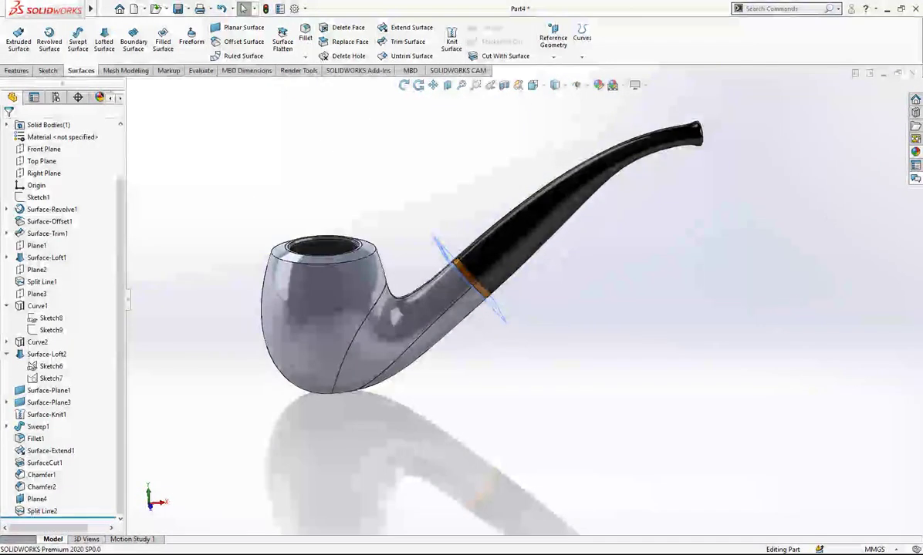
pyautogui.click(916, 154)
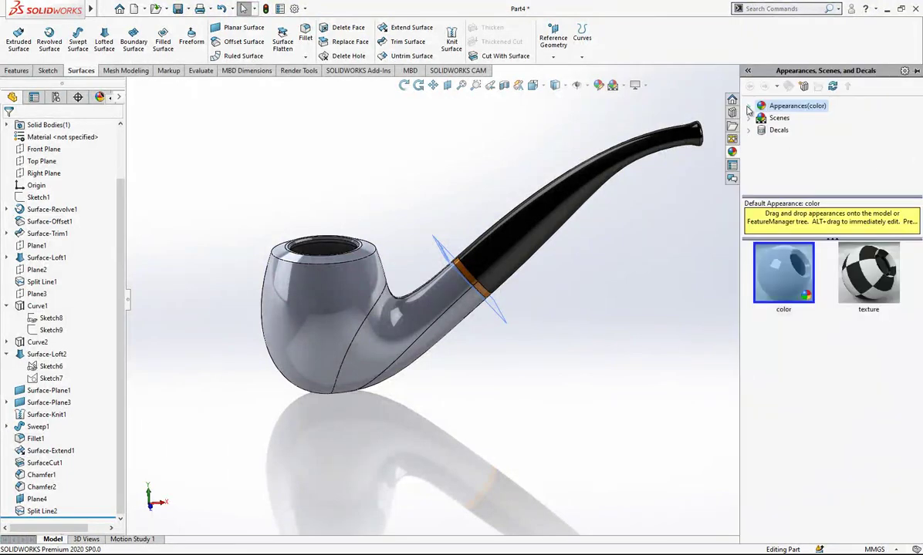
pyautogui.click(746, 108)
pyautogui.scroll(-2, 802, 159)
pyautogui.click(794, 144)
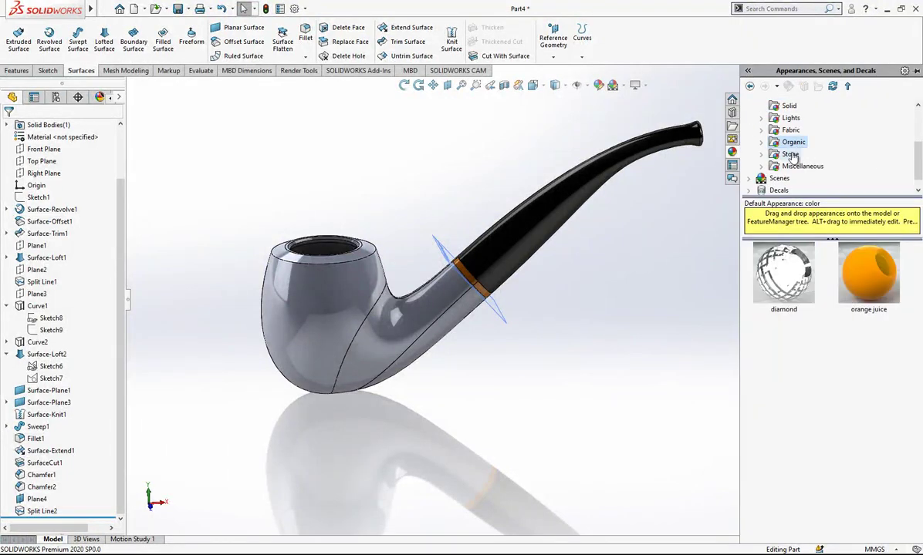
pyautogui.click(760, 144)
pyautogui.click(803, 119)
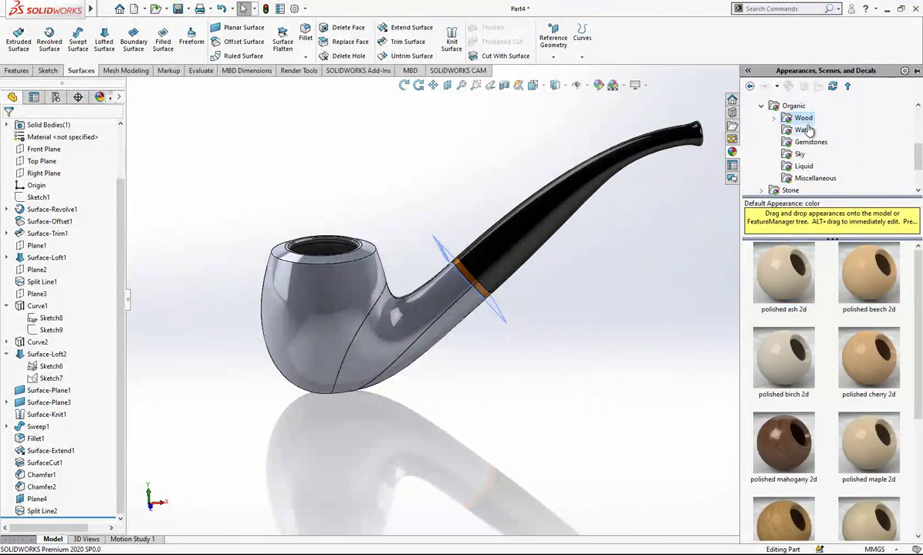
# Apply a reddish-brown polished wood appearance to the whole pipe body
pyautogui.scroll(-3, 779, 441)
pyautogui.moveTo(783, 471); pyautogui.dragTo(302, 311)
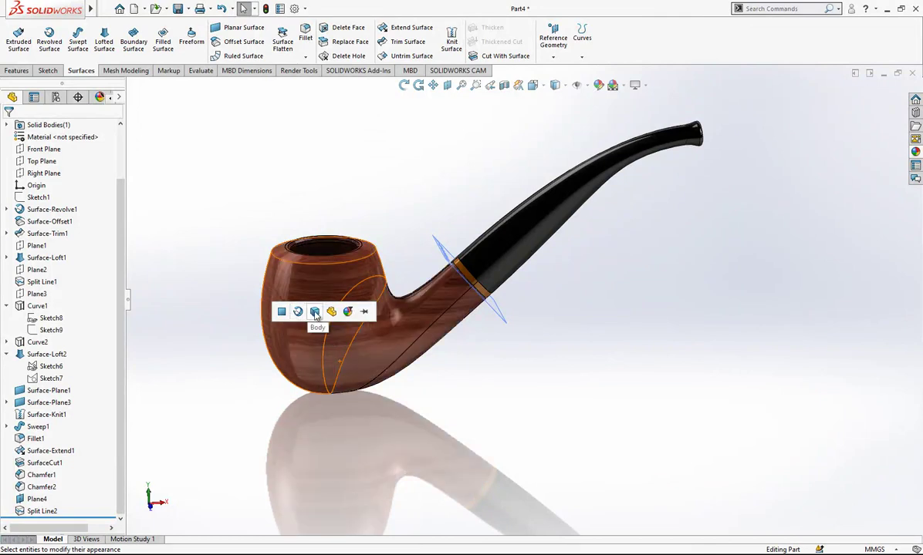
pyautogui.click(315, 311)
# Dismiss the unsaved-document notification and start a sketch on the flat end face of the mouthpiece
pyautogui.moveTo(315, 311); pyautogui.dragTo(532, 324, button='middle')
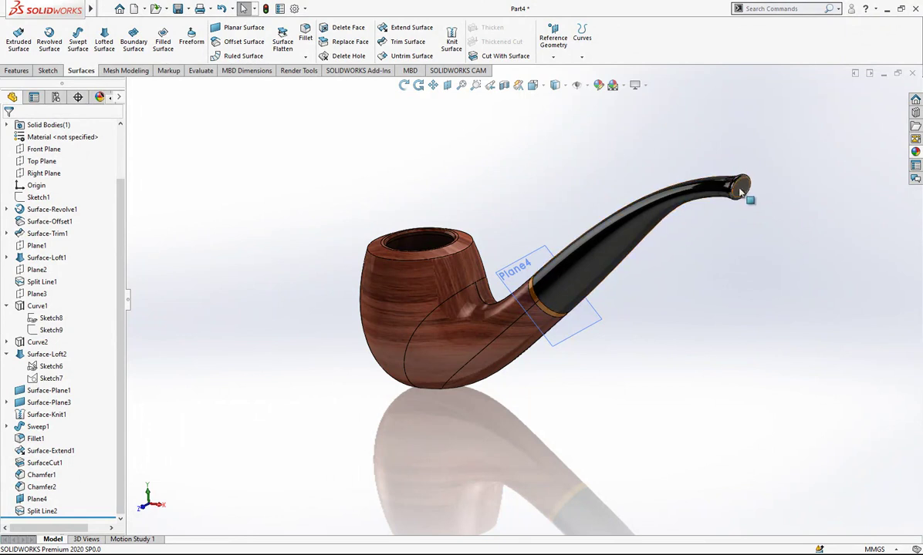
pyautogui.scroll(-5, 751, 198)
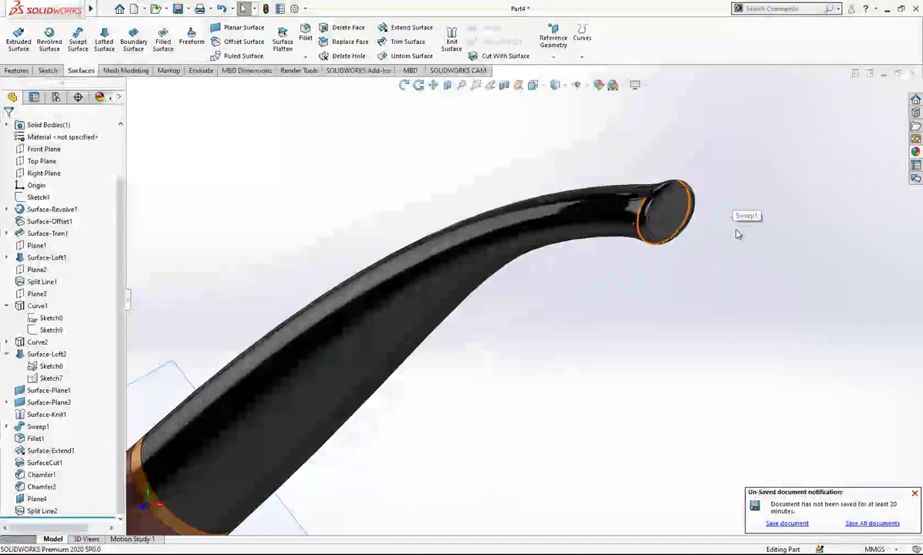
pyautogui.click(915, 490)
pyautogui.scroll(-3, 656, 231)
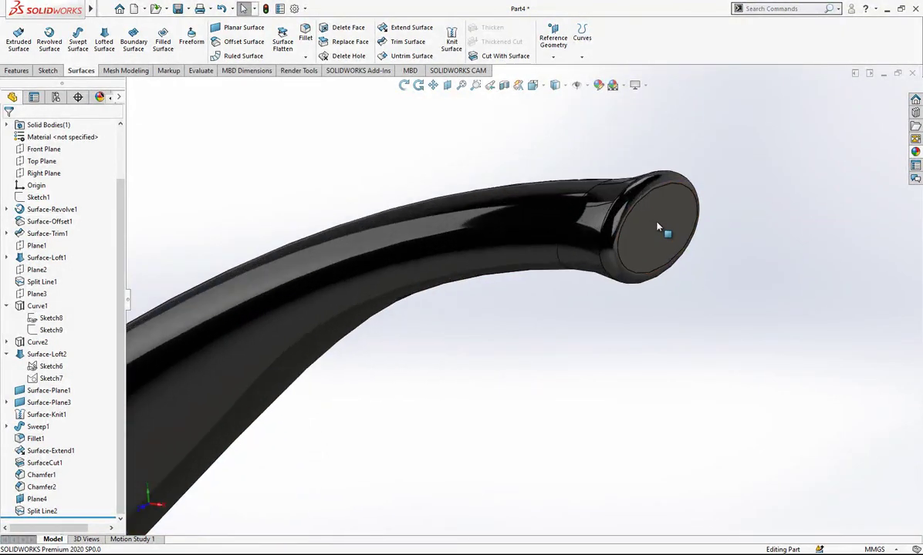
pyautogui.click(655, 227)
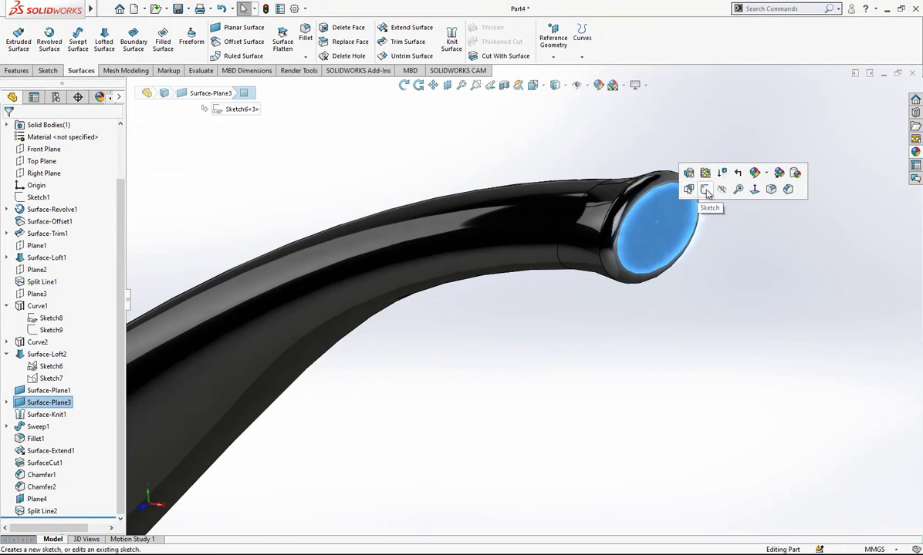
pyautogui.click(378, 343)
pyautogui.click(667, 200)
pyautogui.click(699, 168)
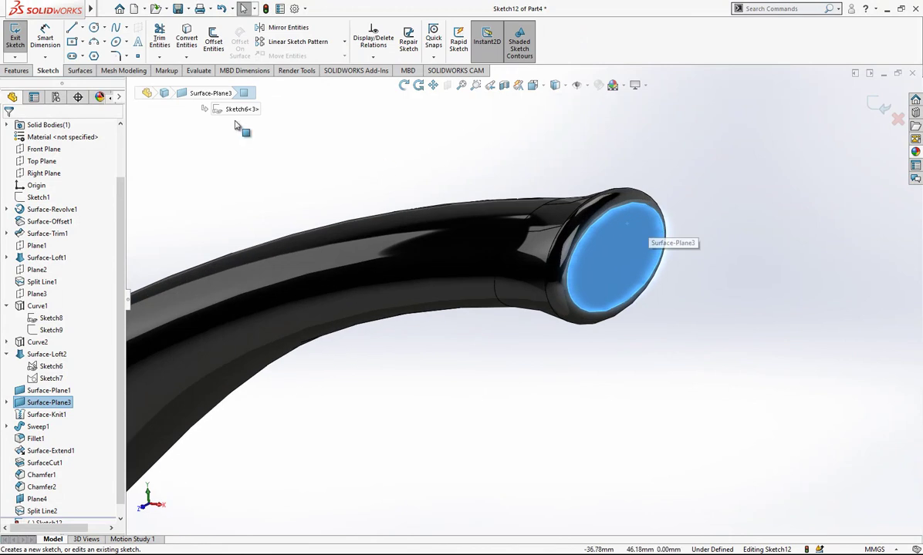
# Offset the end face outline inward by 1 mm, with Bi-directional off and Reverse on
pyautogui.click(213, 39)
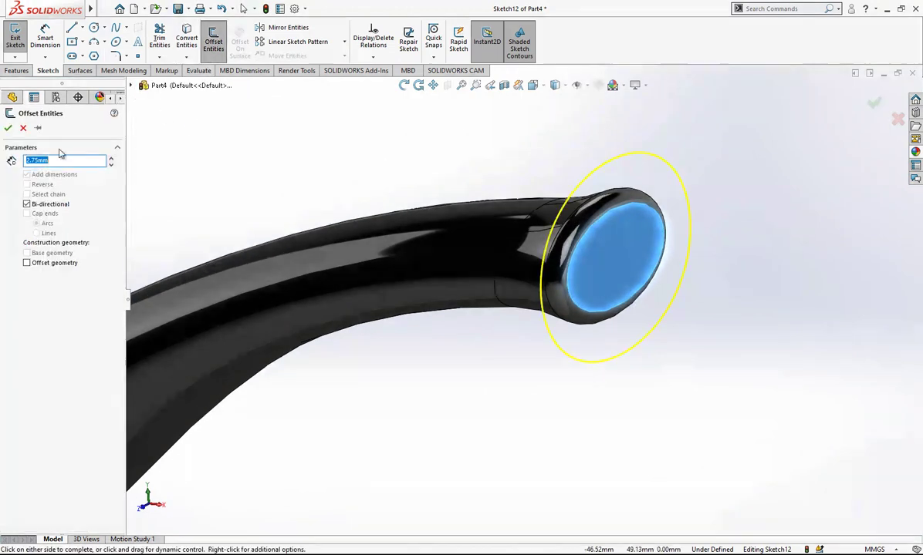
pyautogui.write('1')
pyautogui.press('Return')
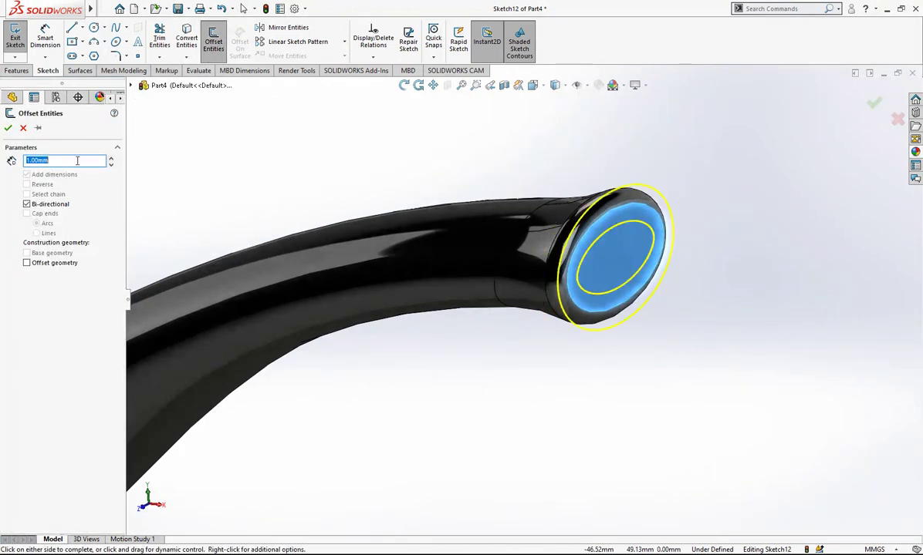
pyautogui.click(60, 206)
pyautogui.click(44, 186)
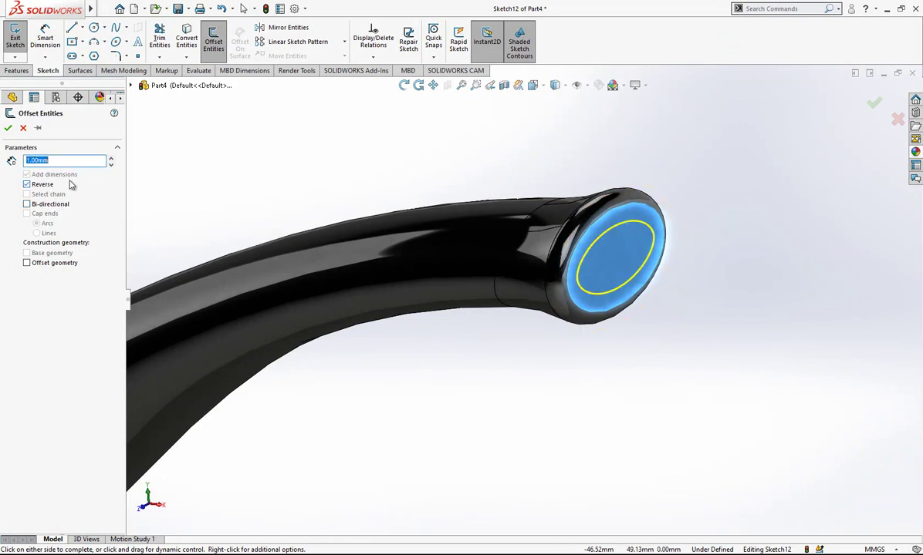
pyautogui.press('Return')
# Close the offset sketch and show the pipe from the front with hidden lines visible
pyautogui.moveTo(617, 244)
pyautogui.mouseDown(button='middle')
pyautogui.moveTo(523, 254)
pyautogui.moveTo(613, 259)
pyautogui.mouseUp(button='middle')
pyautogui.scroll(7, 636, 258)
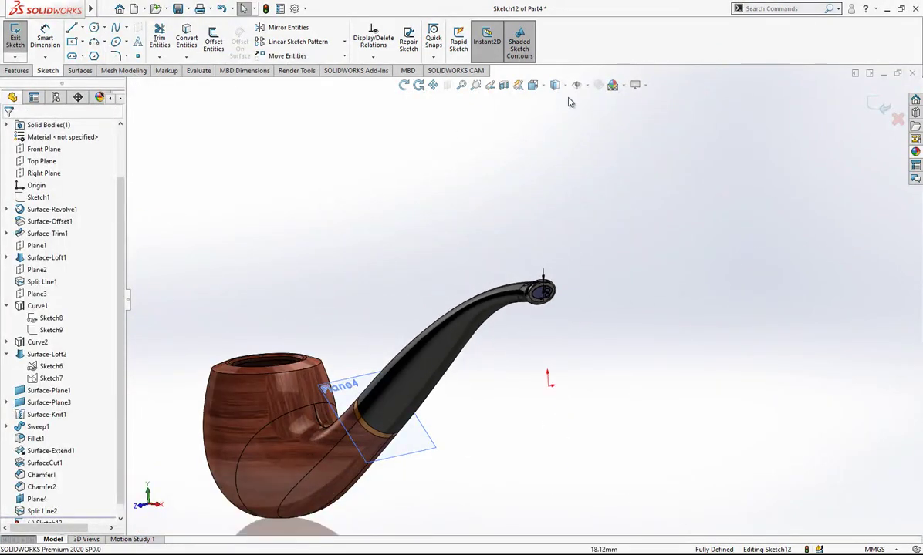
pyautogui.click(532, 85)
pyautogui.click(323, 318)
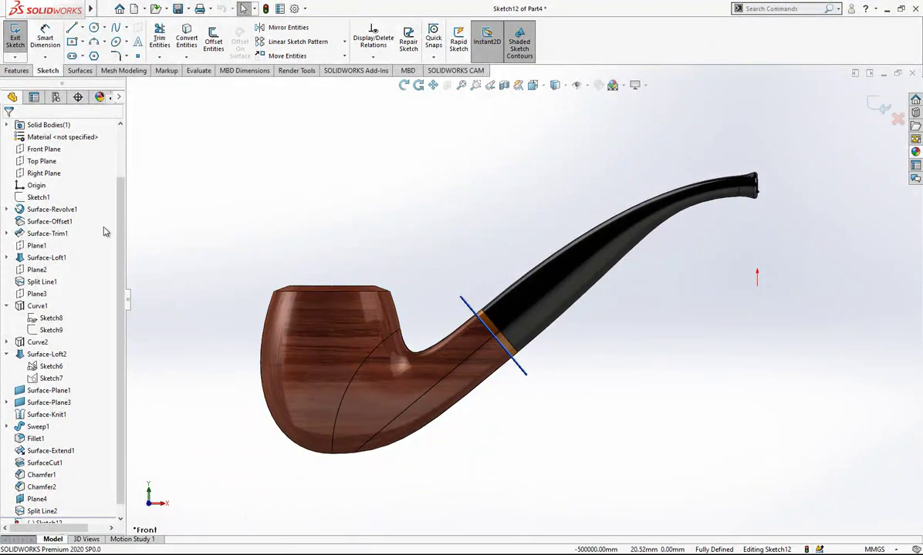
pyautogui.click(43, 150)
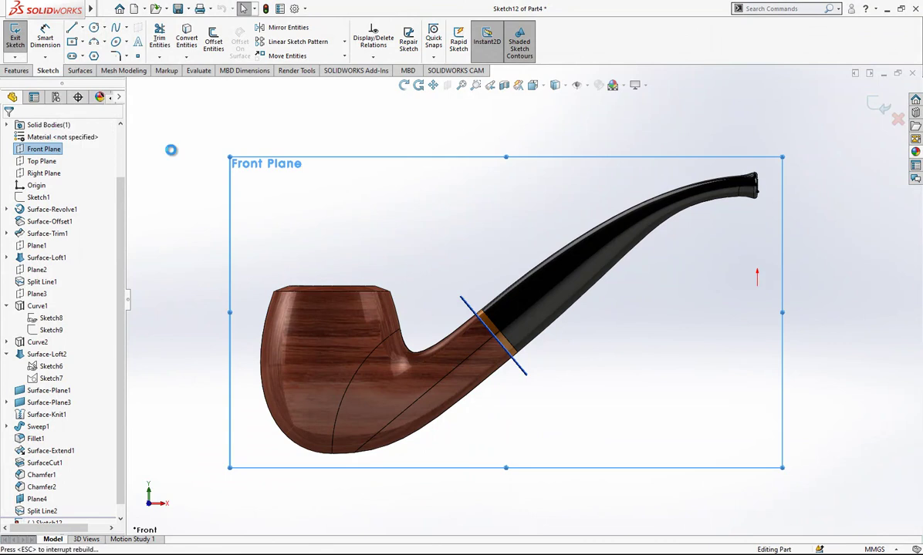
pyautogui.click(555, 85)
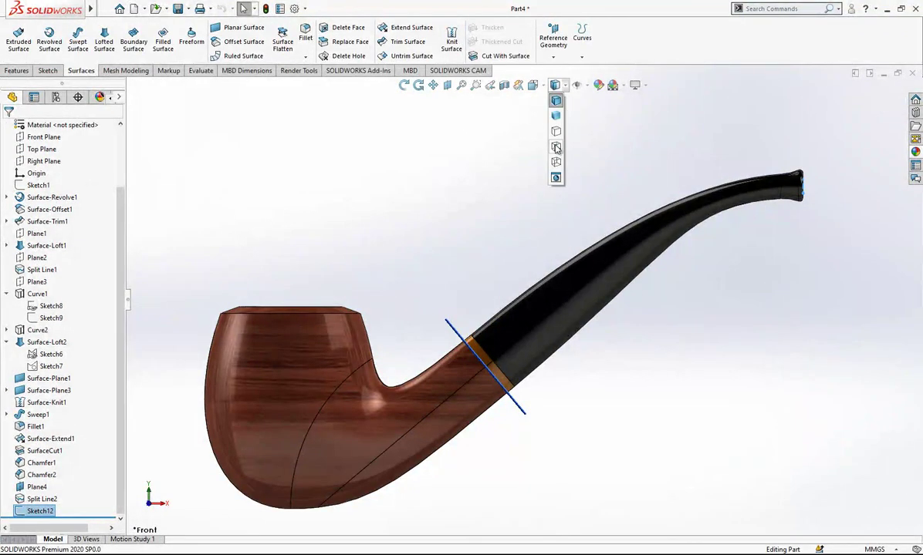
pyautogui.click(521, 143)
# Start a new sketch on the Front Plane
pyautogui.scroll(1, 405, 243)
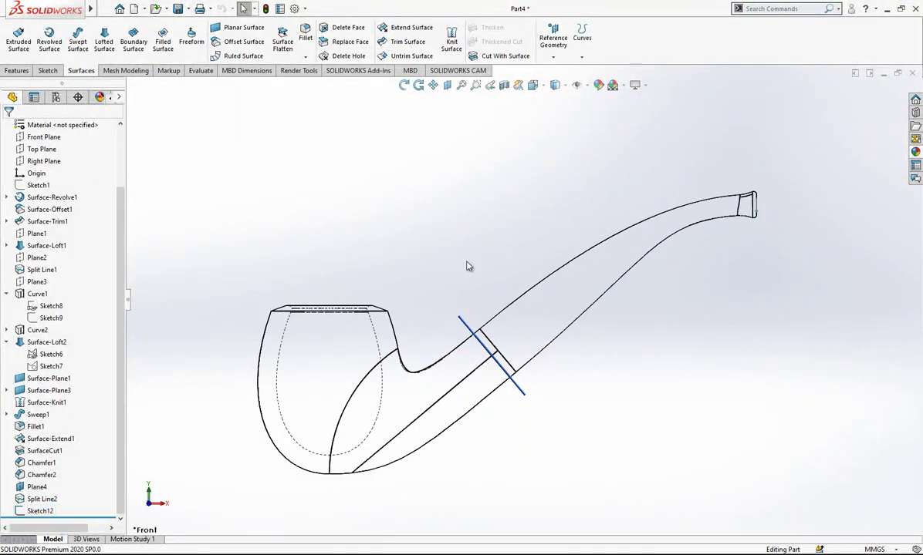
pyautogui.scroll(-1, 466, 266)
pyautogui.scroll(1, 571, 247)
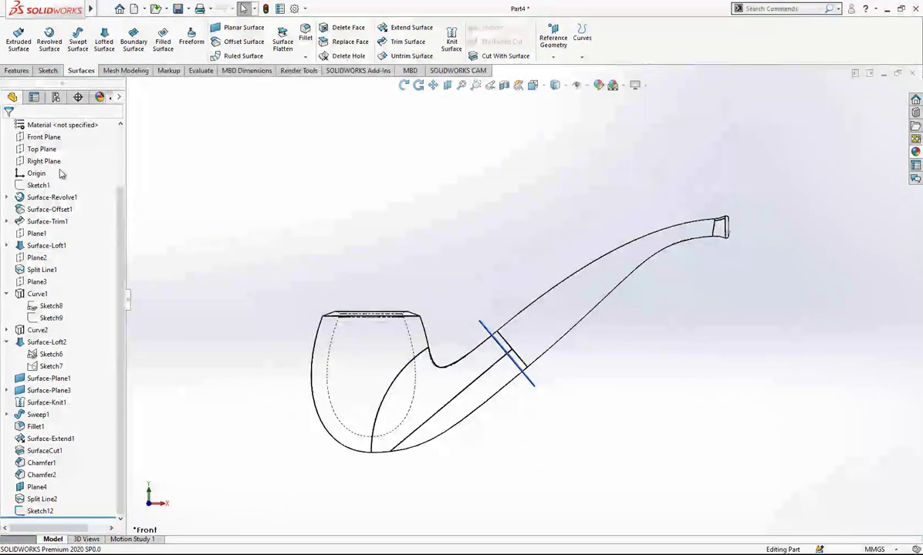
pyautogui.click(43, 137)
pyautogui.click(51, 123)
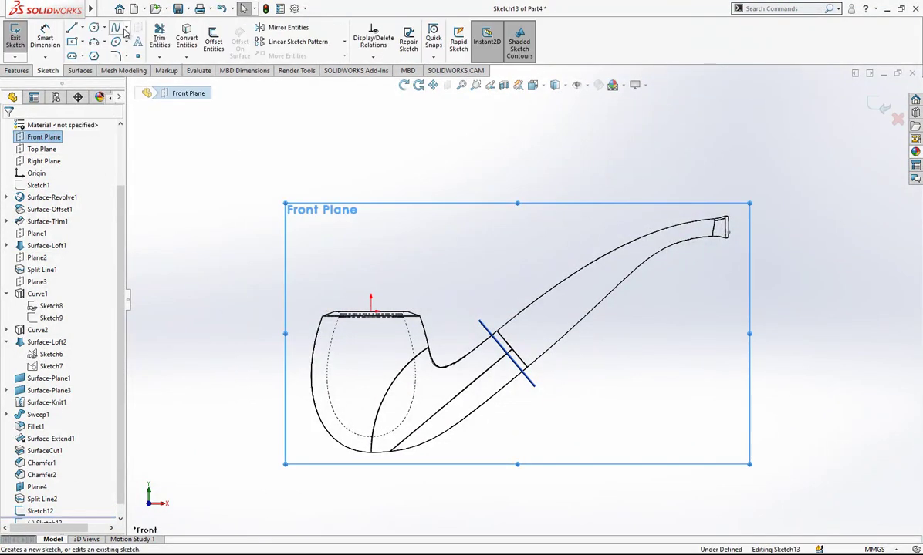
# Try a two-point spline about 119 mm long from the mouthpiece end face into the bowl cavity
pyautogui.click(116, 29)
pyautogui.scroll(-5, 759, 214)
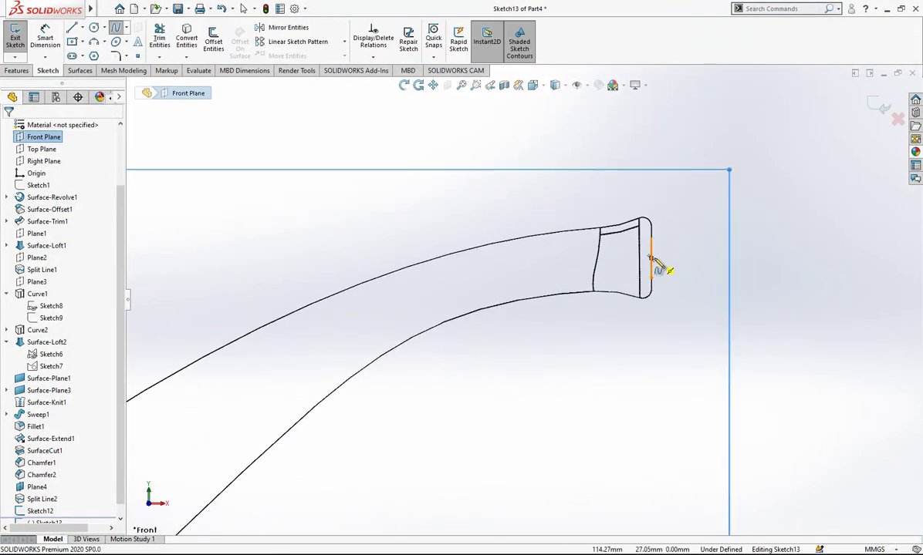
pyautogui.click(651, 260)
pyautogui.scroll(5, 532, 284)
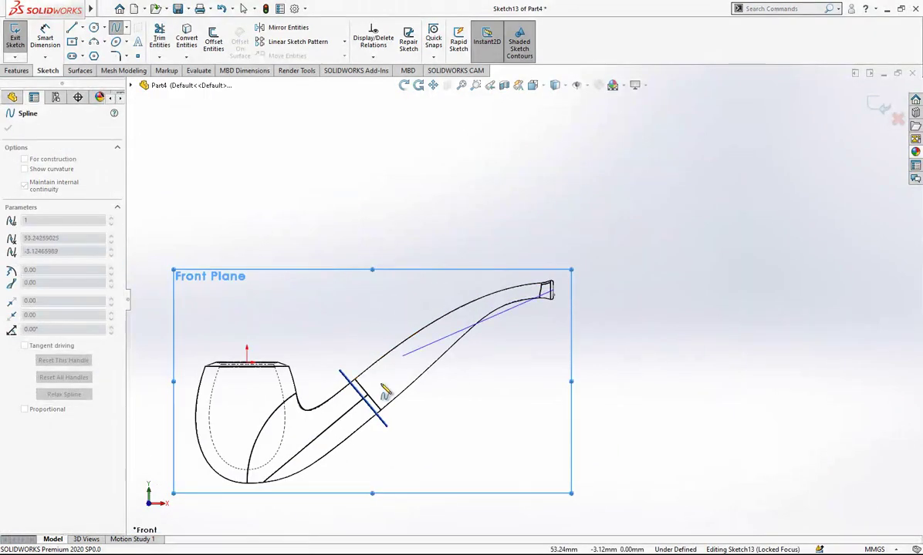
pyautogui.click(264, 432)
pyautogui.rightClick(412, 271)
pyautogui.click(432, 272)
pyautogui.click(588, 269)
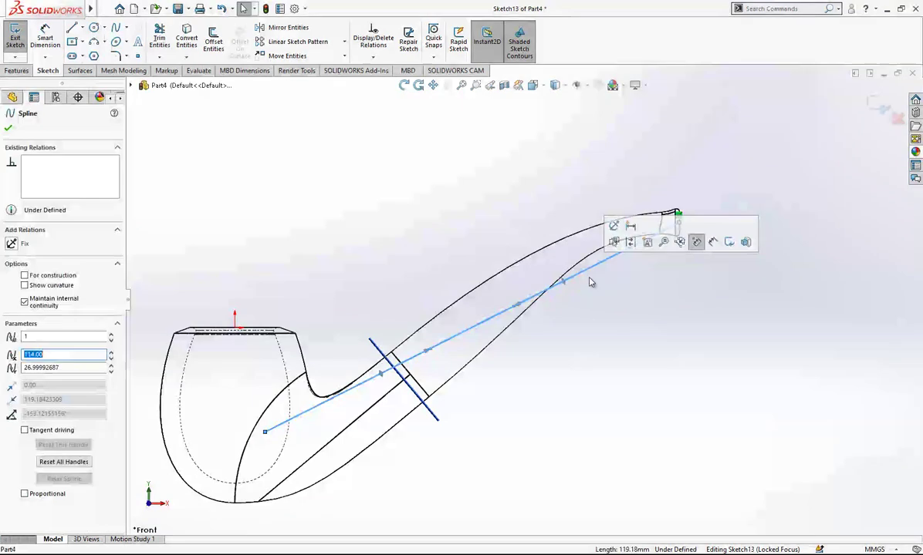
# Try bending the two-point spline along the stem's curve with its handles and lower endpoint, and delete the spline
pyautogui.moveTo(523, 307); pyautogui.dragTo(613, 214)
pyautogui.moveTo(265, 432); pyautogui.dragTo(273, 445)
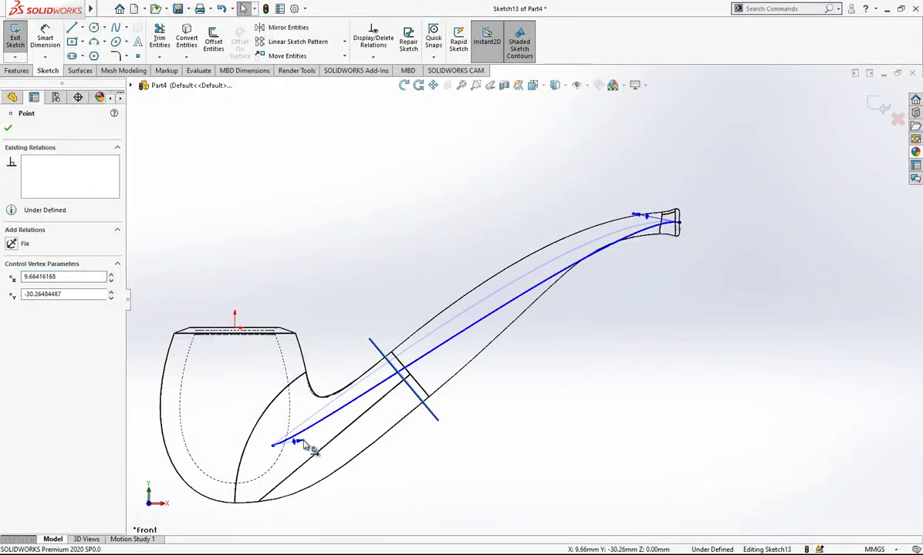
pyautogui.moveTo(354, 449); pyautogui.dragTo(430, 351)
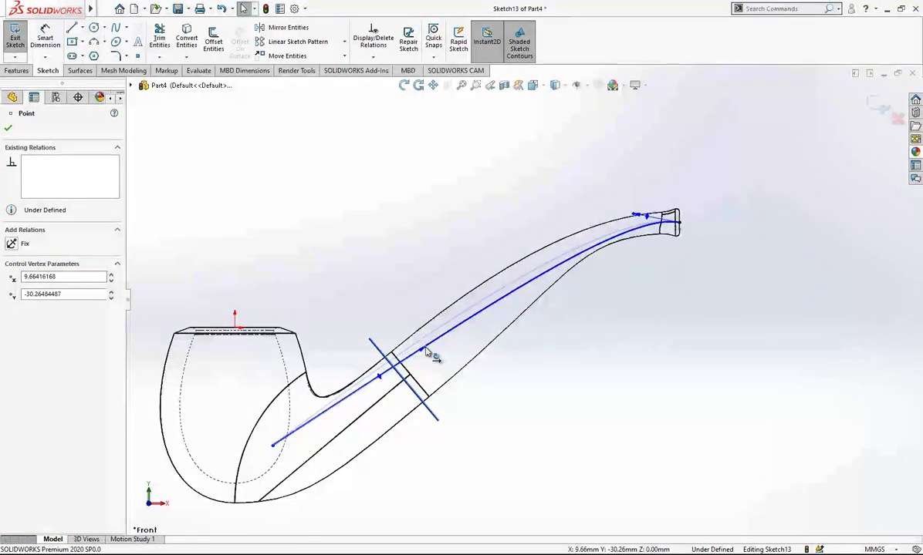
pyautogui.press('Delete')
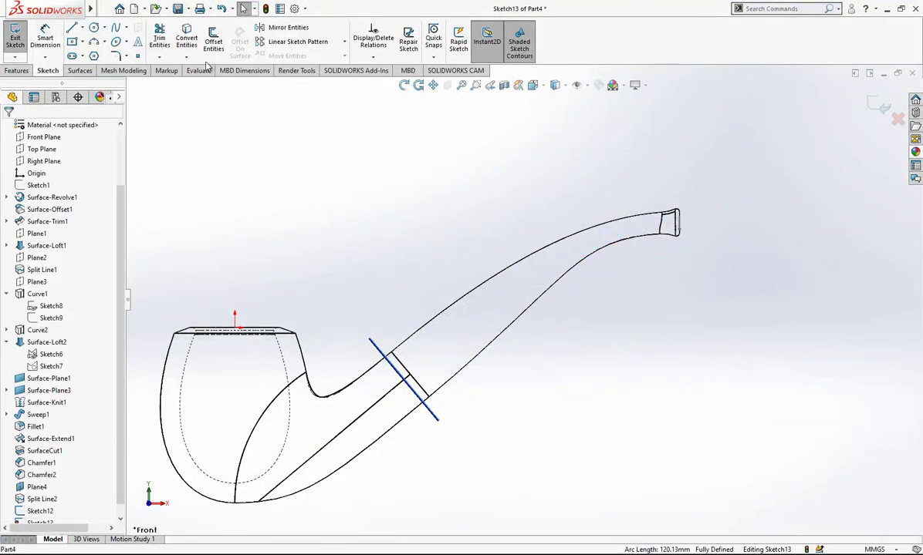
# Draw a three-point spline about 120 mm long from inside the bowl cavity through the stem to the mouthpiece end face
pyautogui.click(120, 28)
pyautogui.click(265, 439)
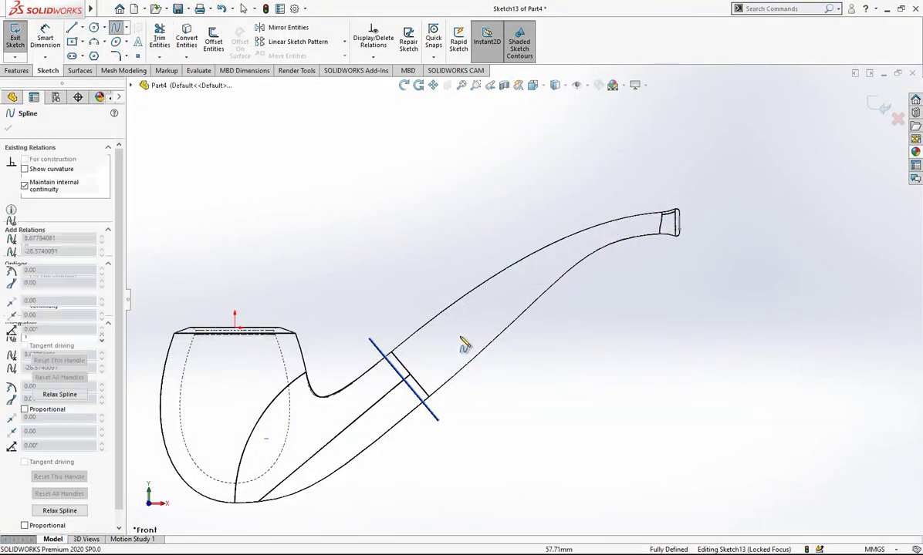
pyautogui.click(678, 223)
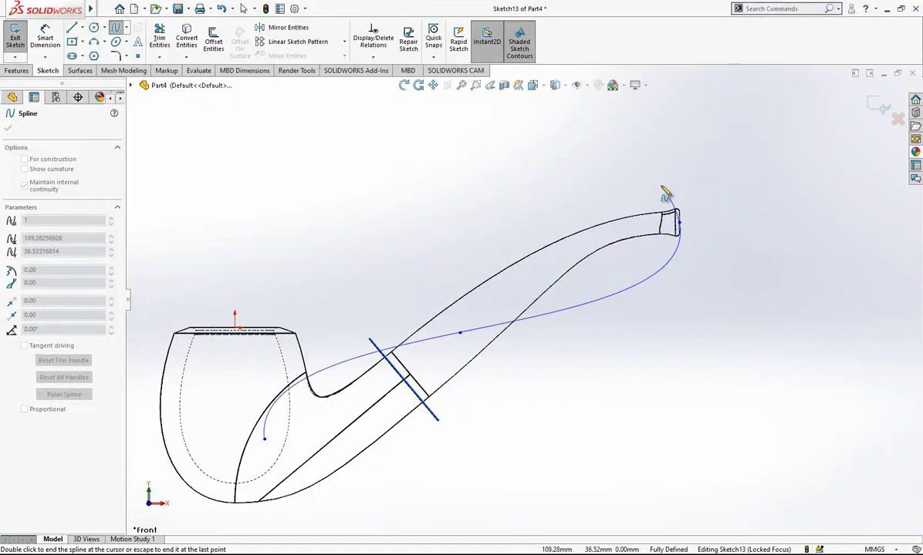
pyautogui.press('Escape')
# Bend the spline along the stem's curve with its end handles and lower its endpoint inside the bowl
pyautogui.click(313, 419)
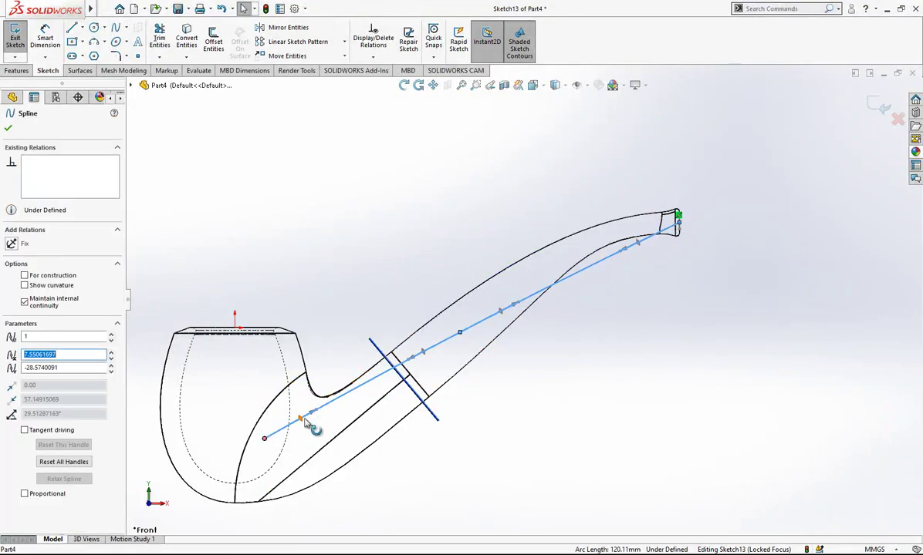
pyautogui.moveTo(316, 412); pyautogui.dragTo(260, 458)
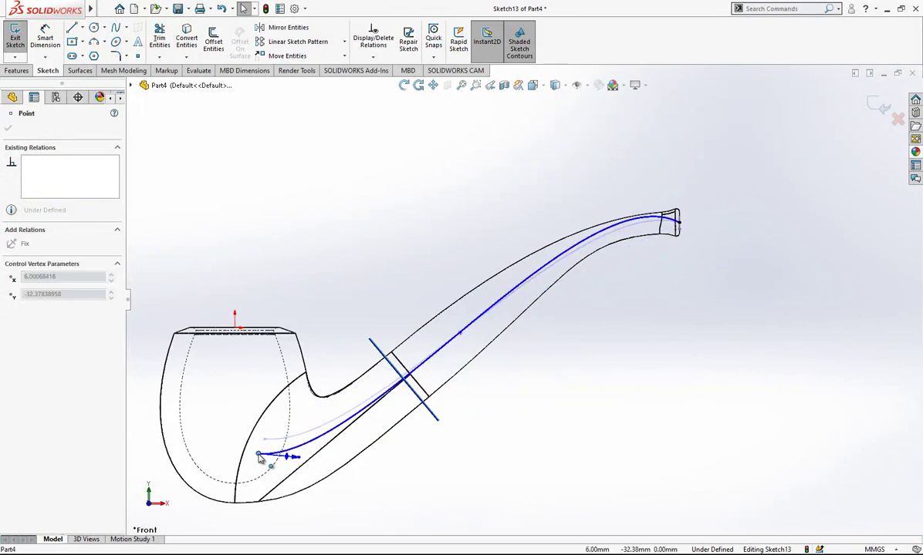
pyautogui.scroll(-4, 645, 233)
pyautogui.click(651, 235)
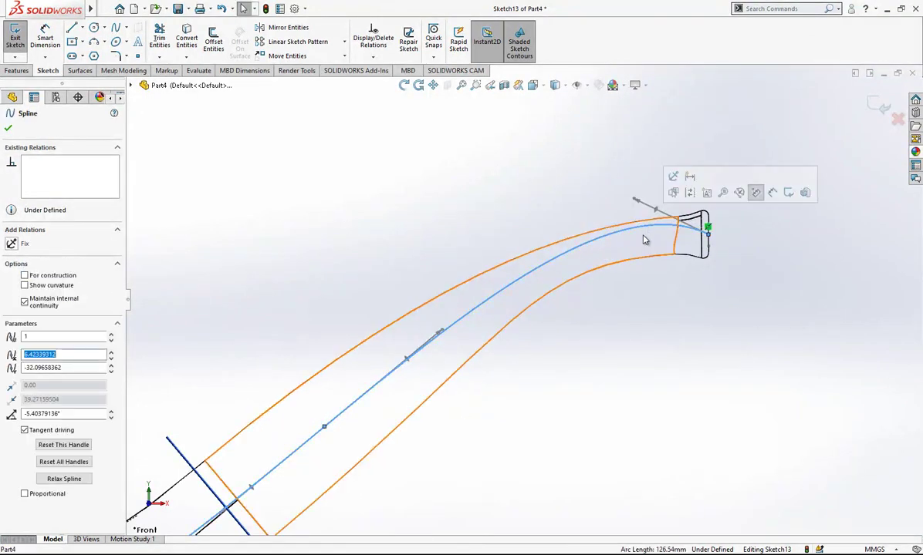
pyautogui.moveTo(634, 202); pyautogui.dragTo(565, 229)
pyautogui.press('Escape')
pyautogui.scroll(3, 514, 228)
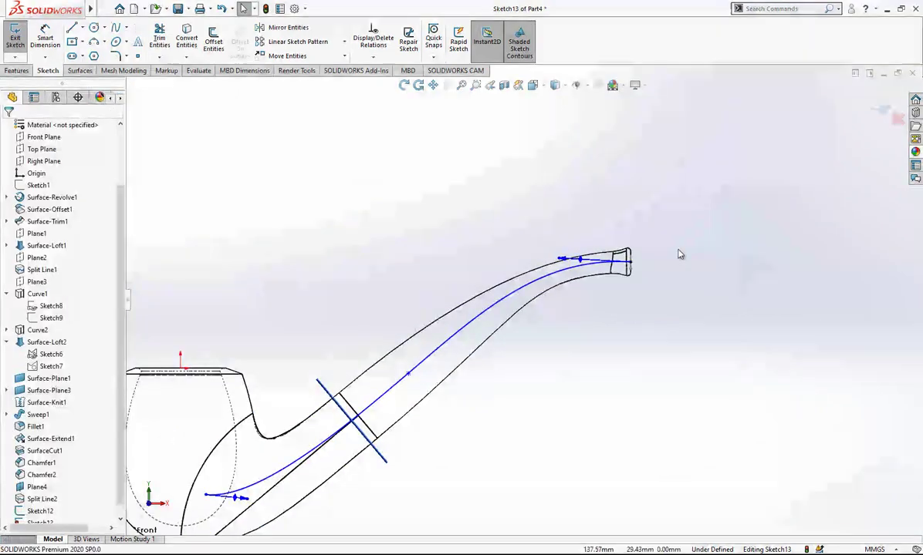
# Draw a horizontal construction line about 12 mm long outward from the spline's mouthpiece endpoint
pyautogui.press('l')
pyautogui.click(629, 263)
pyautogui.click(678, 262)
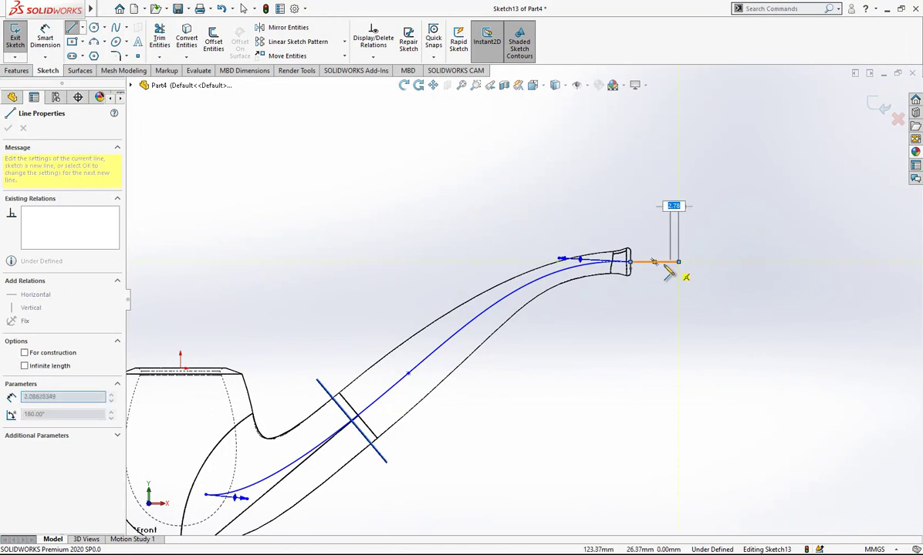
pyautogui.press('Escape')
pyautogui.click(661, 263)
pyautogui.click(709, 232)
pyautogui.scroll(-2, 648, 254)
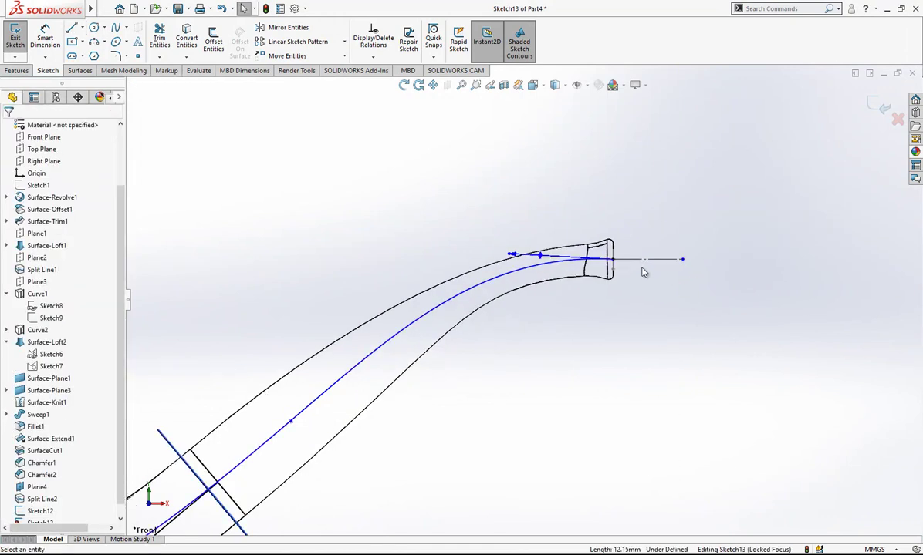
# Make the spline tangent to the construction line at the mouthpiece
pyautogui.click(646, 262)
pyautogui.click(546, 268)
pyautogui.keyDown('ctrl'); pyautogui.click(567, 257); pyautogui.keyUp('ctrl')
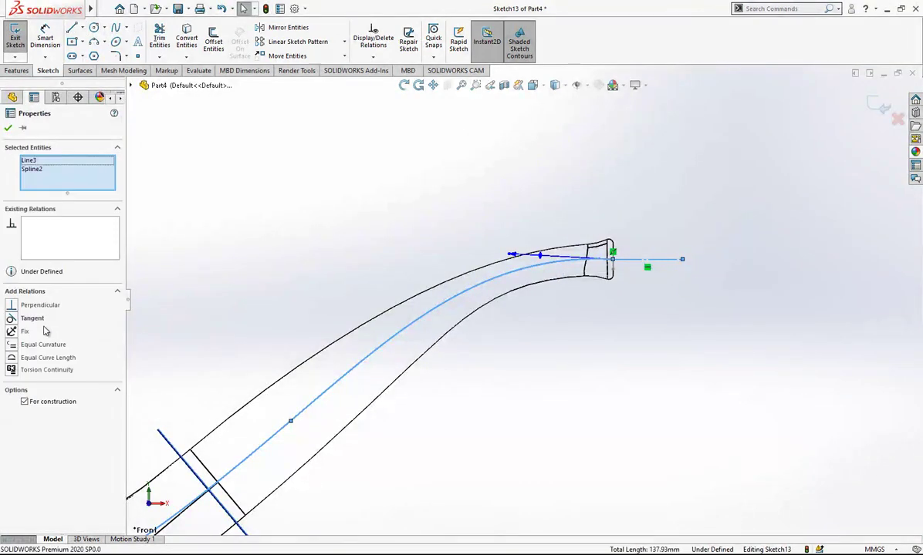
pyautogui.click(33, 318)
pyautogui.press('Escape')
pyautogui.scroll(3, 515, 308)
pyautogui.scroll(-2, 412, 384)
pyautogui.scroll(1, 344, 430)
pyautogui.scroll(-2, 271, 463)
pyautogui.scroll(2, 562, 427)
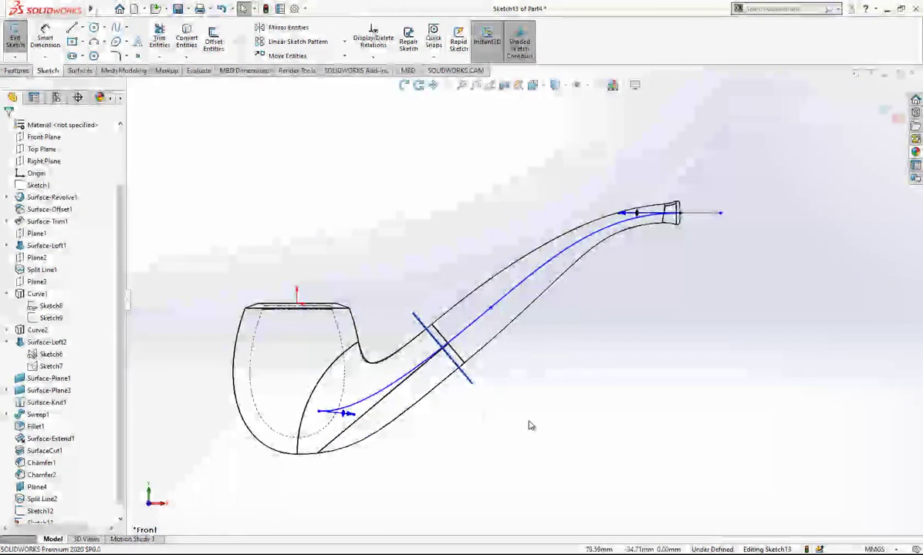
# Draw a horizontal construction line about 14 mm long from the spline's bowl endpoint across the bowl cavity
pyautogui.press('l')
pyautogui.click(319, 411)
pyautogui.click(273, 411)
pyautogui.press('Escape')
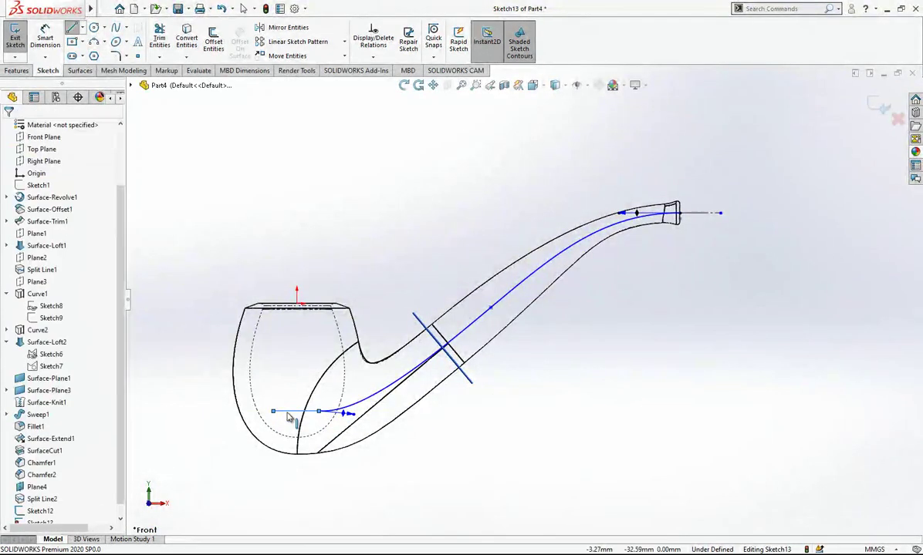
pyautogui.click(295, 411)
pyautogui.click(336, 380)
pyautogui.scroll(-2, 332, 415)
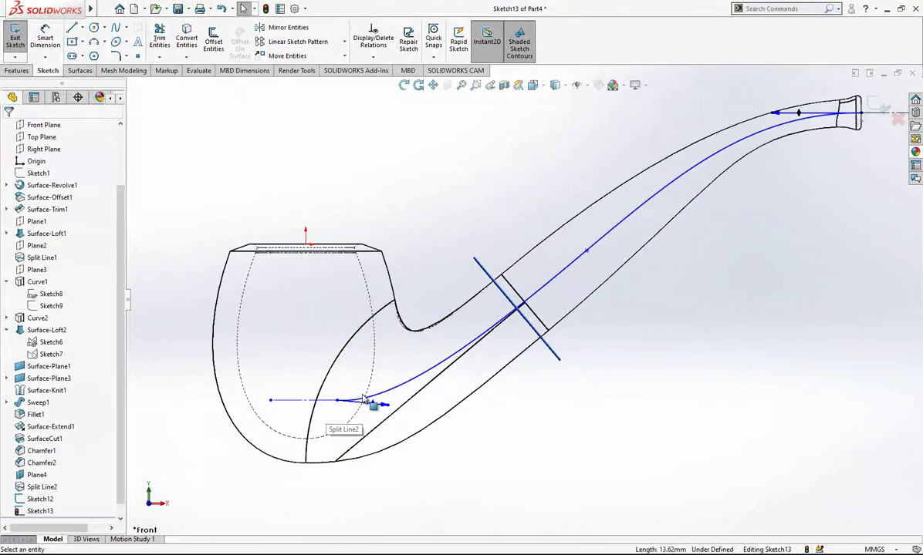
# Make the spline tangent to the construction line inside the bowl
pyautogui.click(366, 396)
pyautogui.keyDown('ctrl'); pyautogui.click(317, 399); pyautogui.keyUp('ctrl')
pyautogui.click(32, 318)
pyautogui.press('Escape')
# Adjust the spline's tangent handle at its bowl end and close the path sketch
pyautogui.moveTo(389, 403)
pyautogui.mouseDown()
pyautogui.moveTo(418, 408)
pyautogui.moveTo(399, 408)
pyautogui.mouseUp()
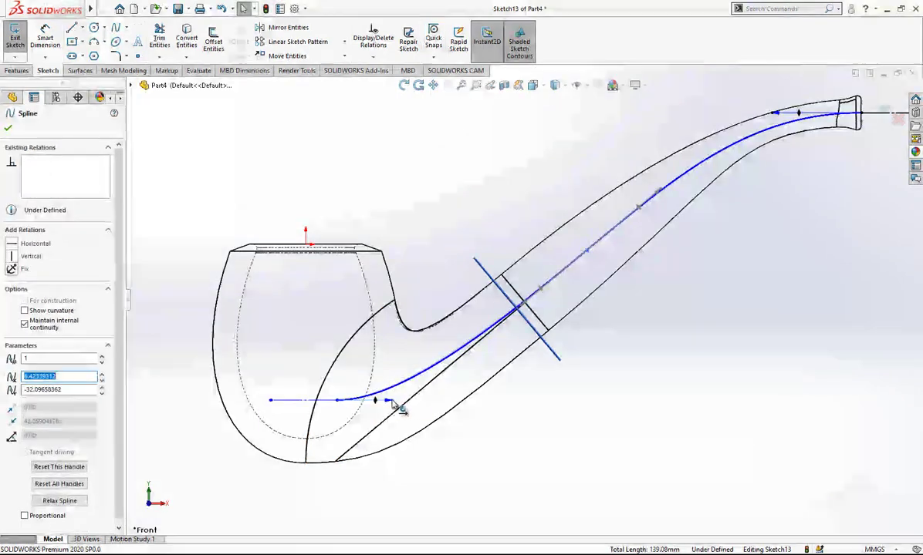
pyautogui.scroll(3, 529, 308)
pyautogui.press('Escape')
pyautogui.click(878, 104)
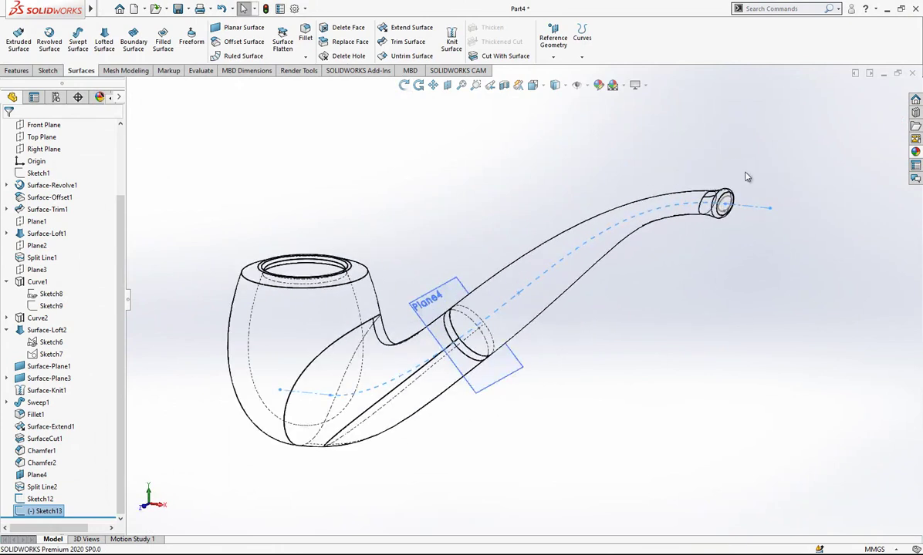
# Cut the smoke channel with a Swept Cut, using Sketch12 at the mouthpiece as profile and Sketch13 as path
pyautogui.click(17, 70)
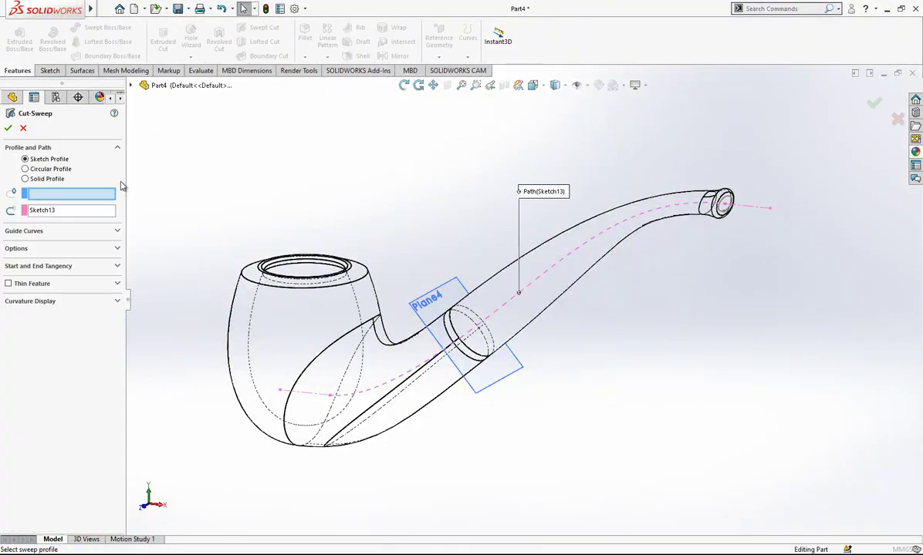
pyautogui.scroll(-5, 718, 202)
pyautogui.click(726, 203)
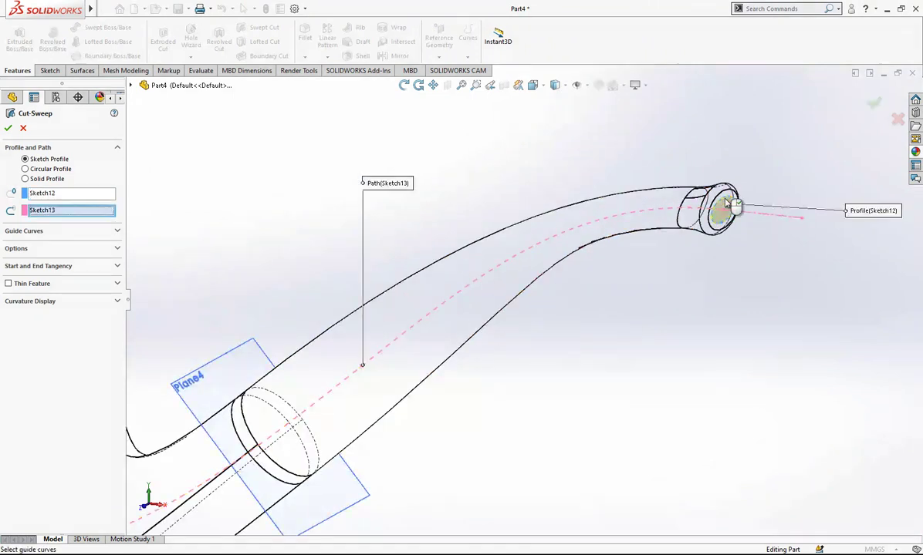
pyautogui.scroll(4, 521, 300)
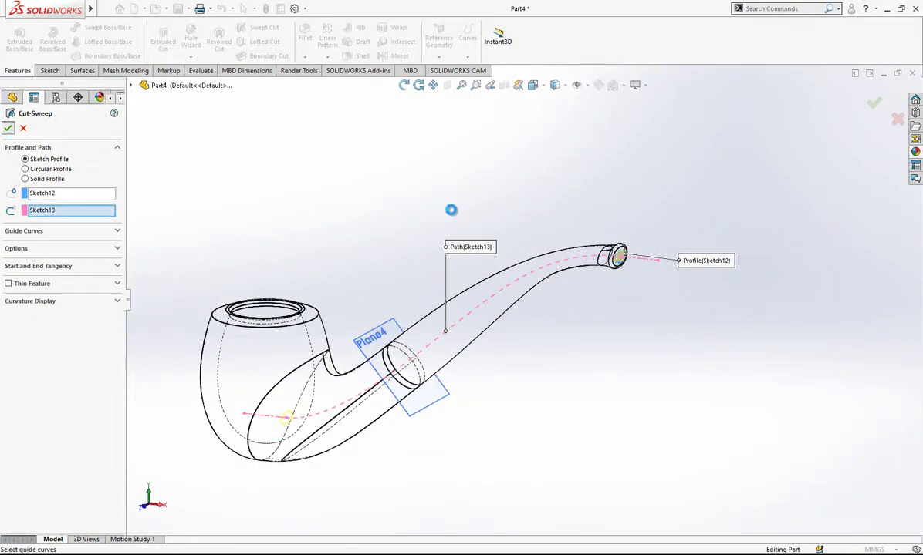
pyautogui.press('Return')
# Hide Plane4 and display the pipe shaded with edges to inspect the finished model
pyautogui.moveTo(453, 265); pyautogui.dragTo(432, 339, button='middle')
pyautogui.click(380, 335)
pyautogui.click(442, 294)
pyautogui.click(553, 88)
pyautogui.click(557, 99)
pyautogui.scroll(2, 432, 358)
pyautogui.scroll(-3, 403, 365)
pyautogui.moveTo(402, 369)
pyautogui.mouseDown(button='middle')
pyautogui.moveTo(496, 264)
pyautogui.moveTo(422, 301)
pyautogui.moveTo(414, 323)
pyautogui.mouseUp(button='middle')
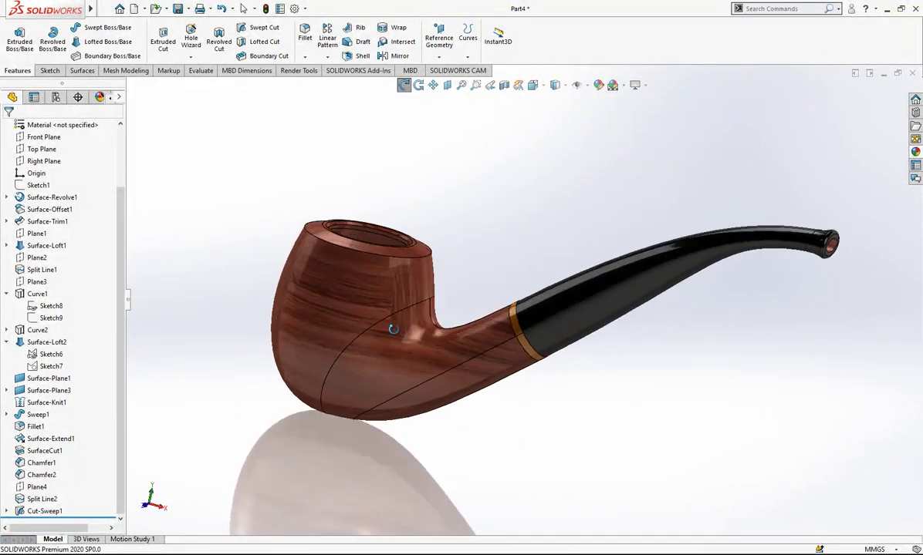